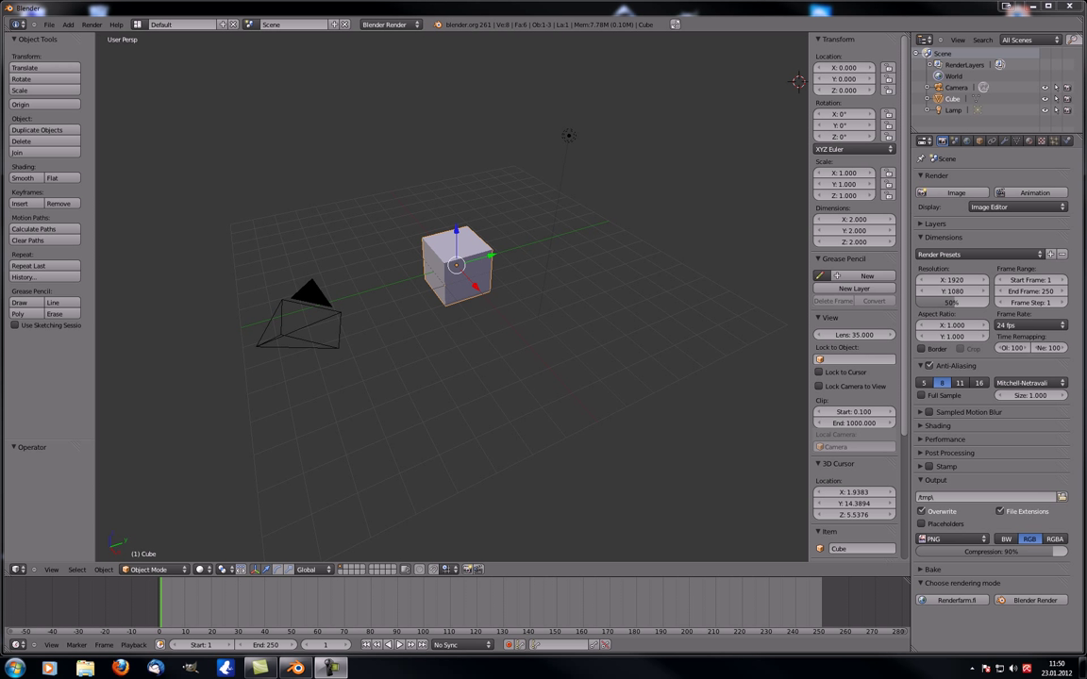
- Duplicate the default cube twice, placing one copy on either side of the original
drag(594, 16, 594, 0)
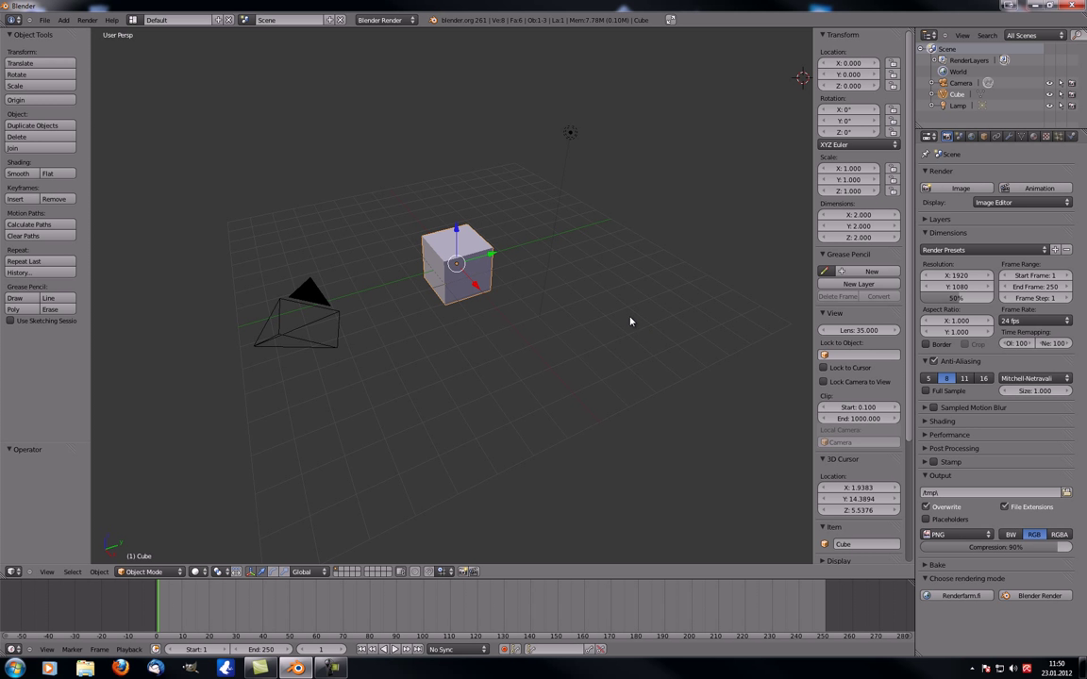
middle_drag(631, 320, 514, 323)
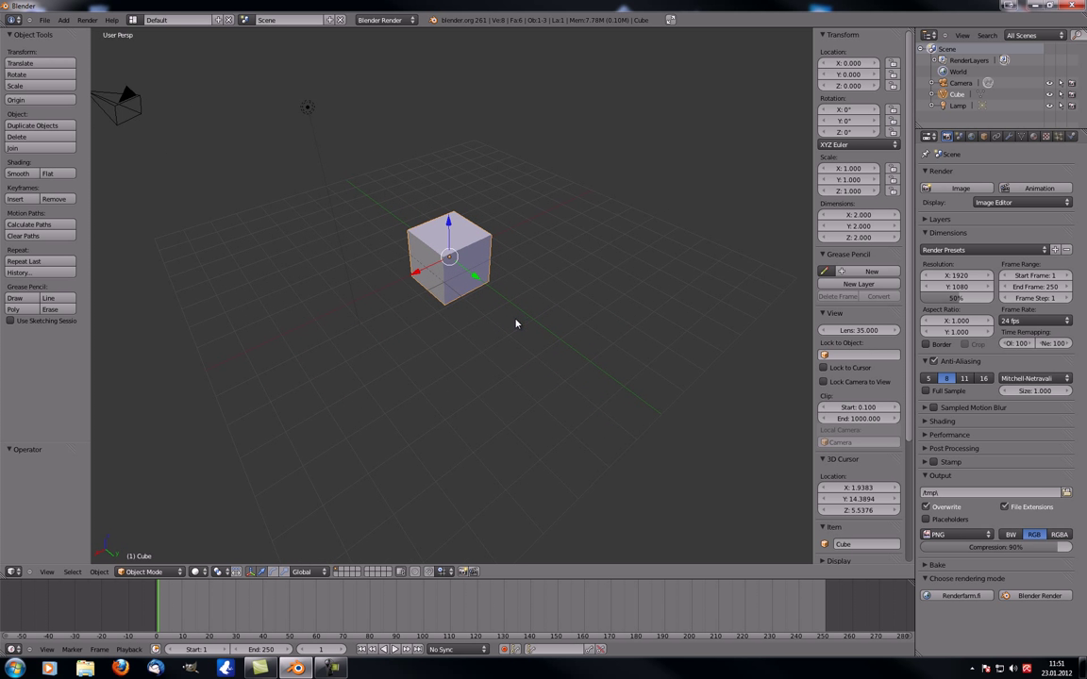
scroll(298, 553, up, 2)
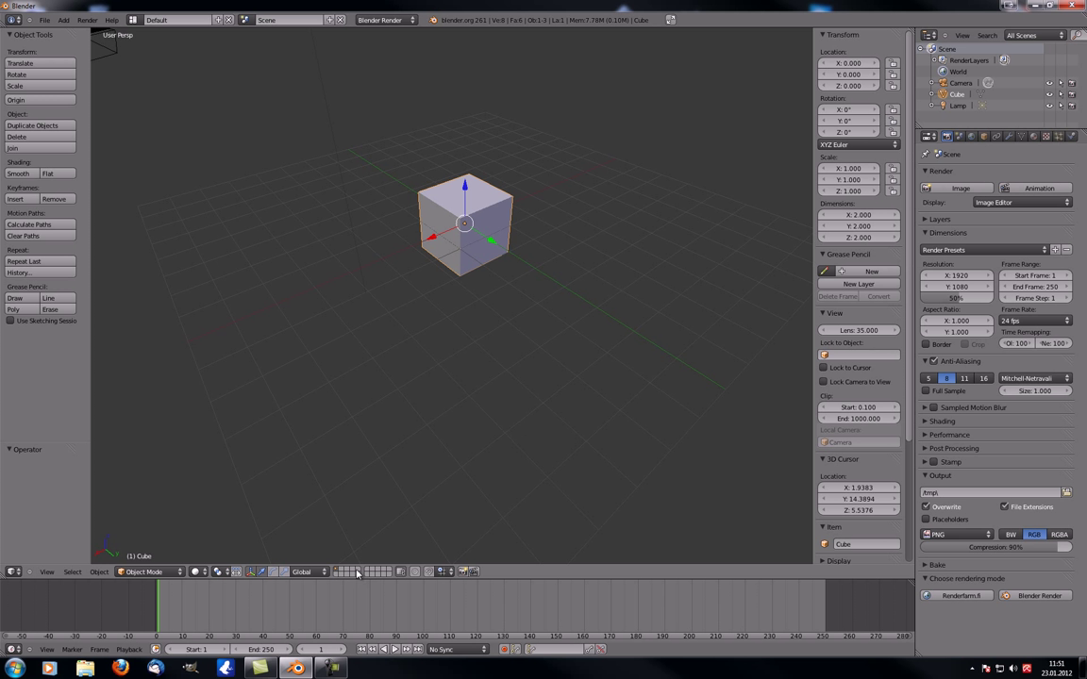
middle_drag(494, 360, 485, 354)
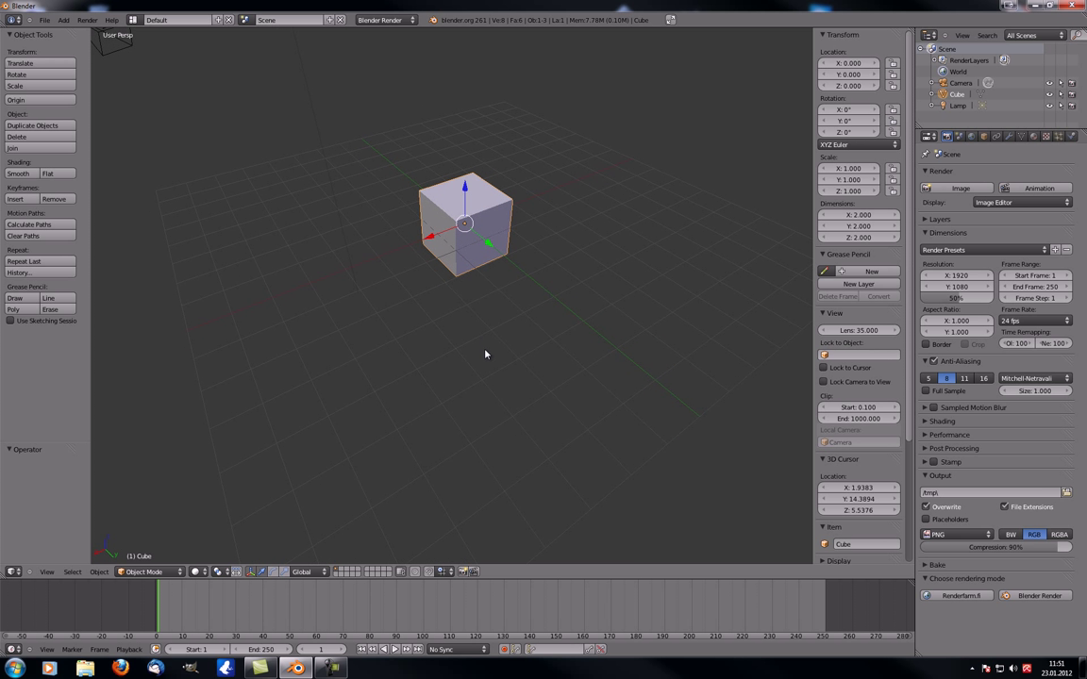
key(shift+d)
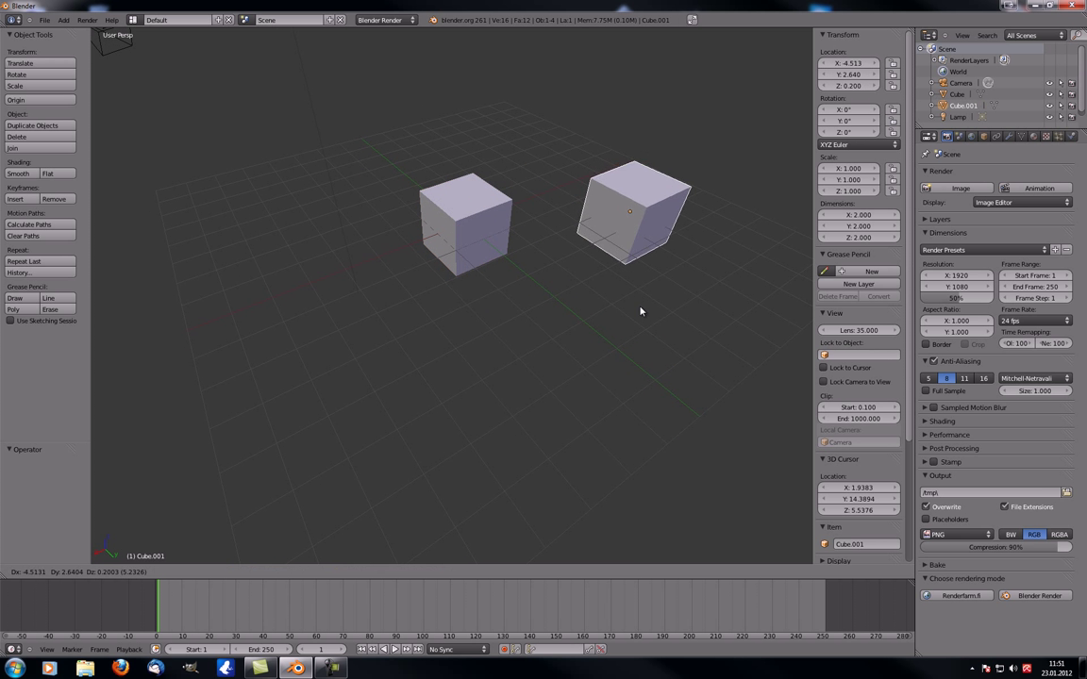
click(635, 308)
key(shift+d)
click(285, 318)
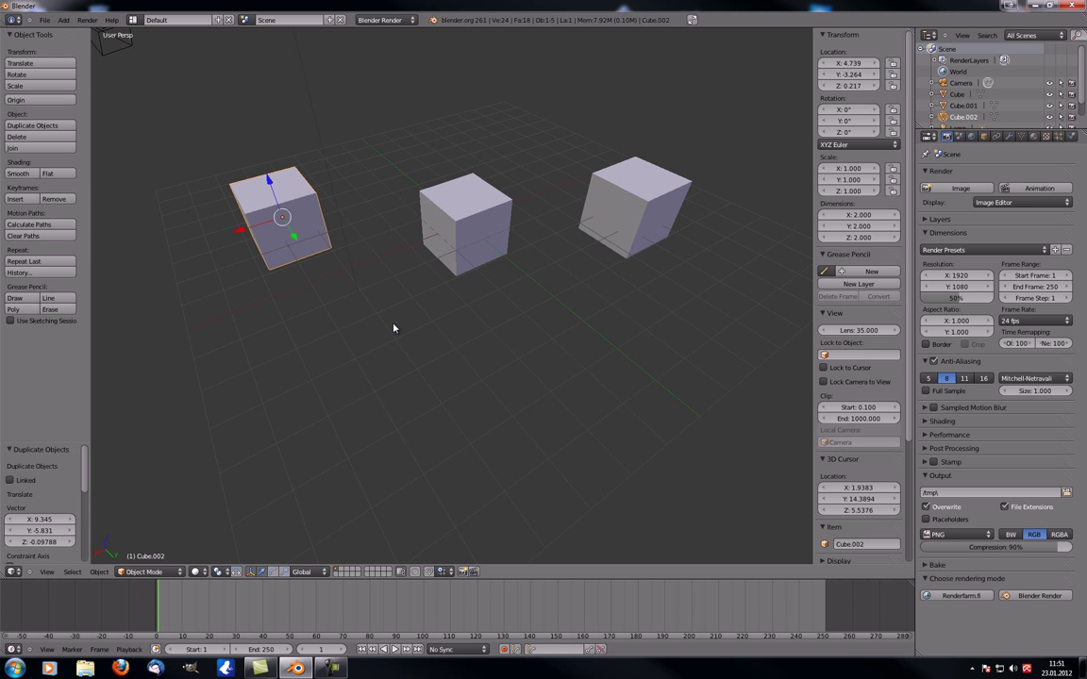
- Move the most recently made cube copy to layer 2 and the first copy to layer 3
key(m)
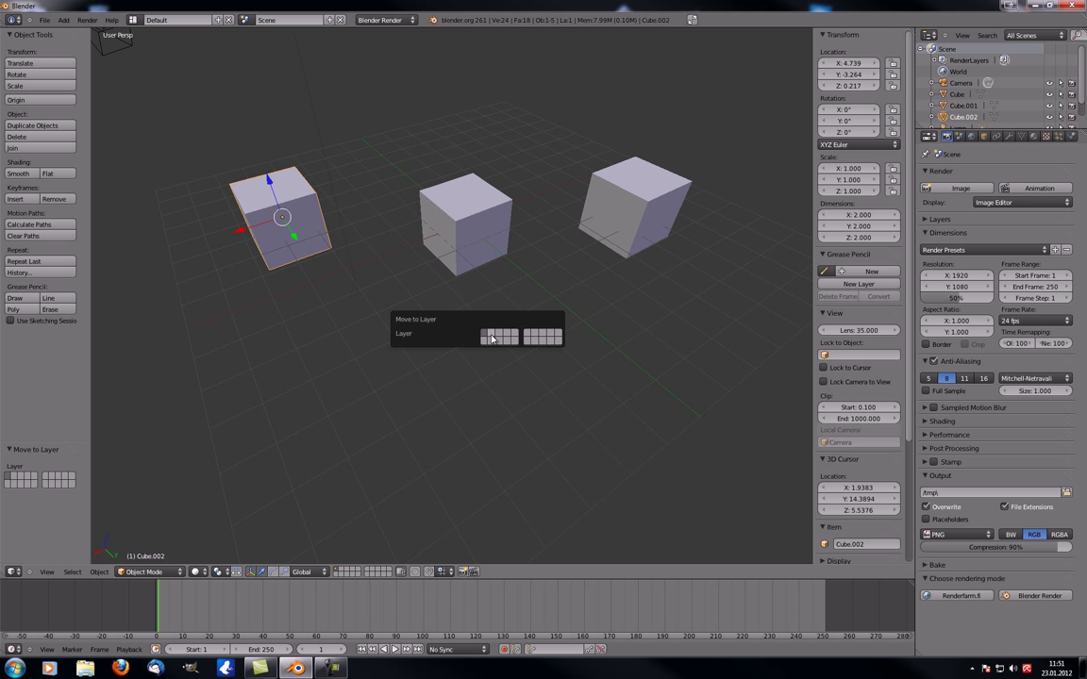
click(492, 332)
right_click(637, 212)
key(m)
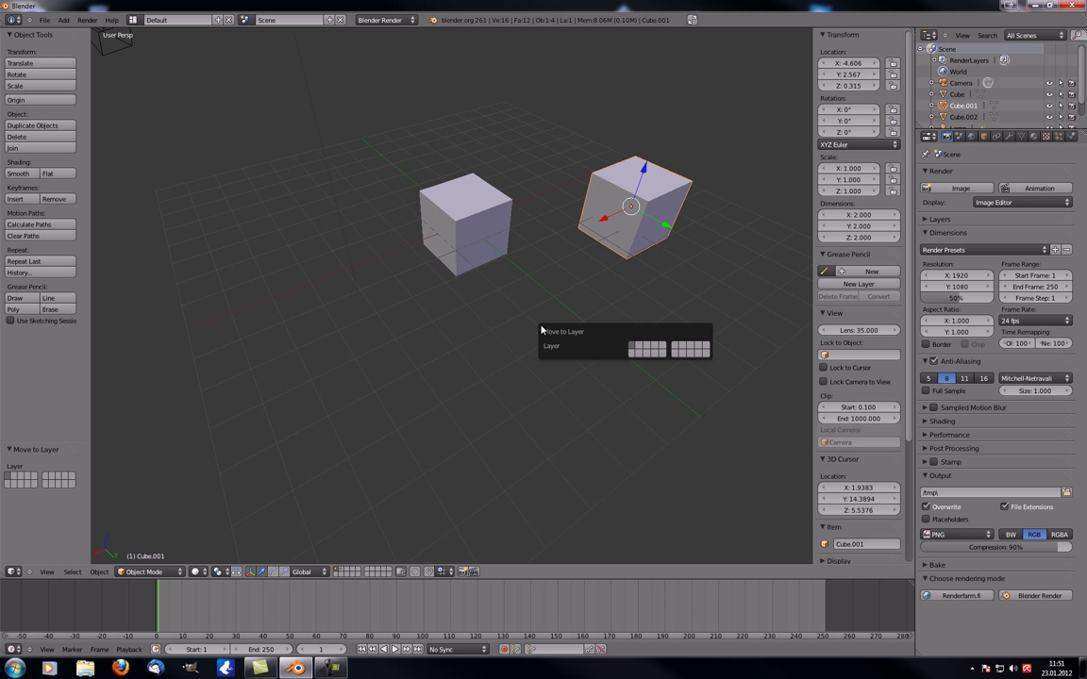
click(646, 349)
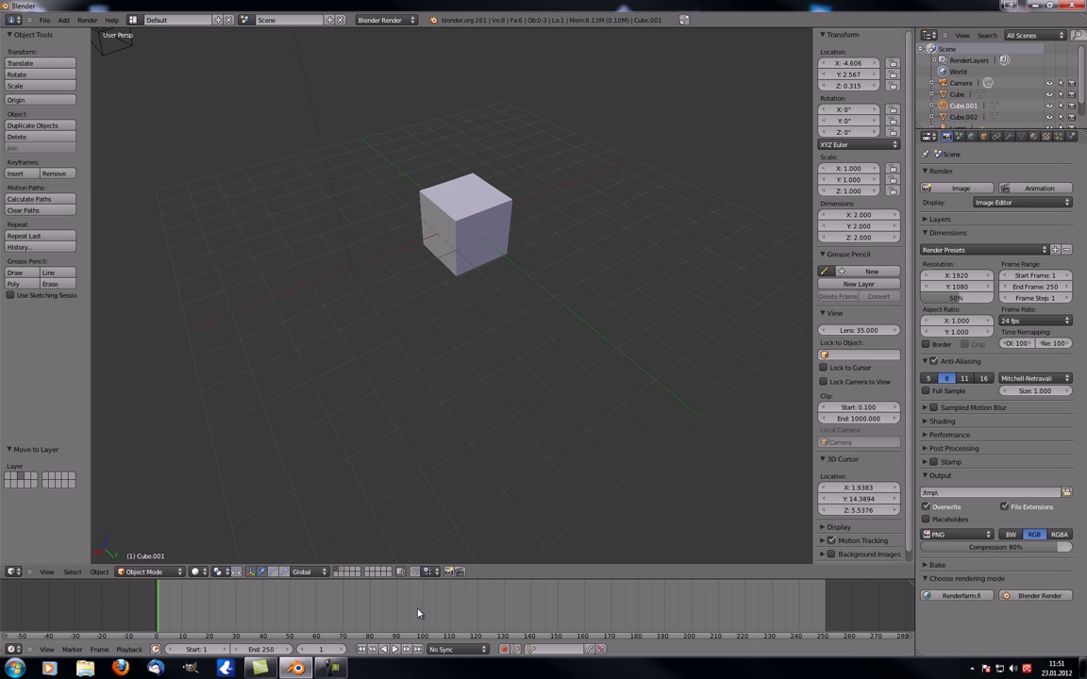
- Show layers 1 to 3 individually, and finish with all three layers displayed together
click(346, 574)
click(350, 570)
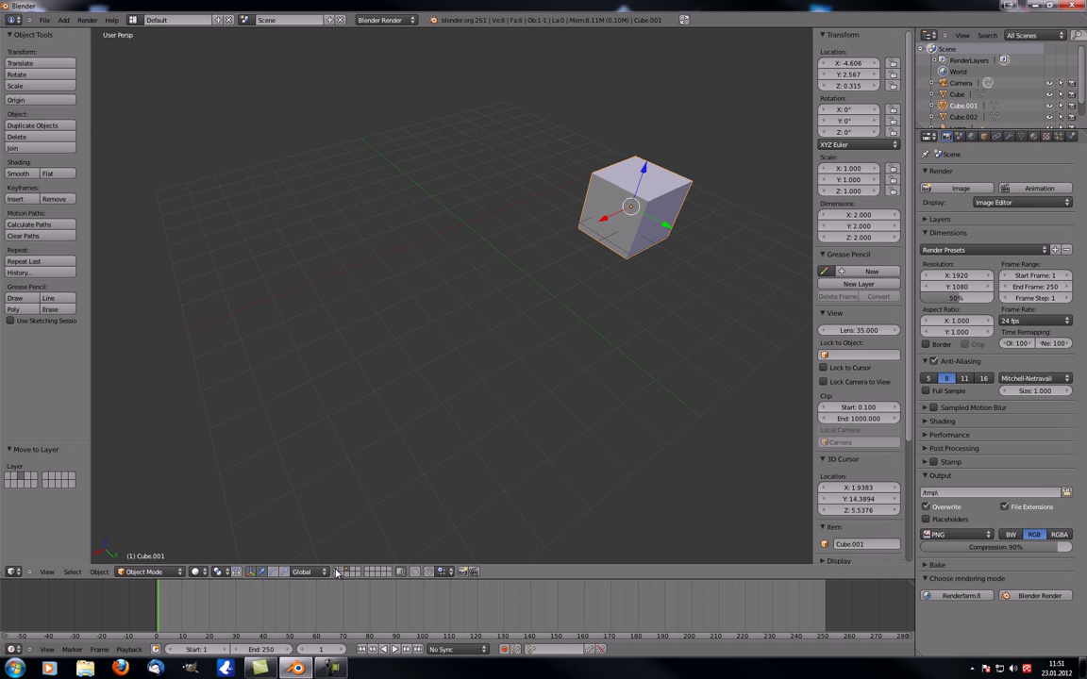
click(342, 568)
click(346, 574)
click(351, 569)
shift+click(346, 573)
shift+click(339, 571)
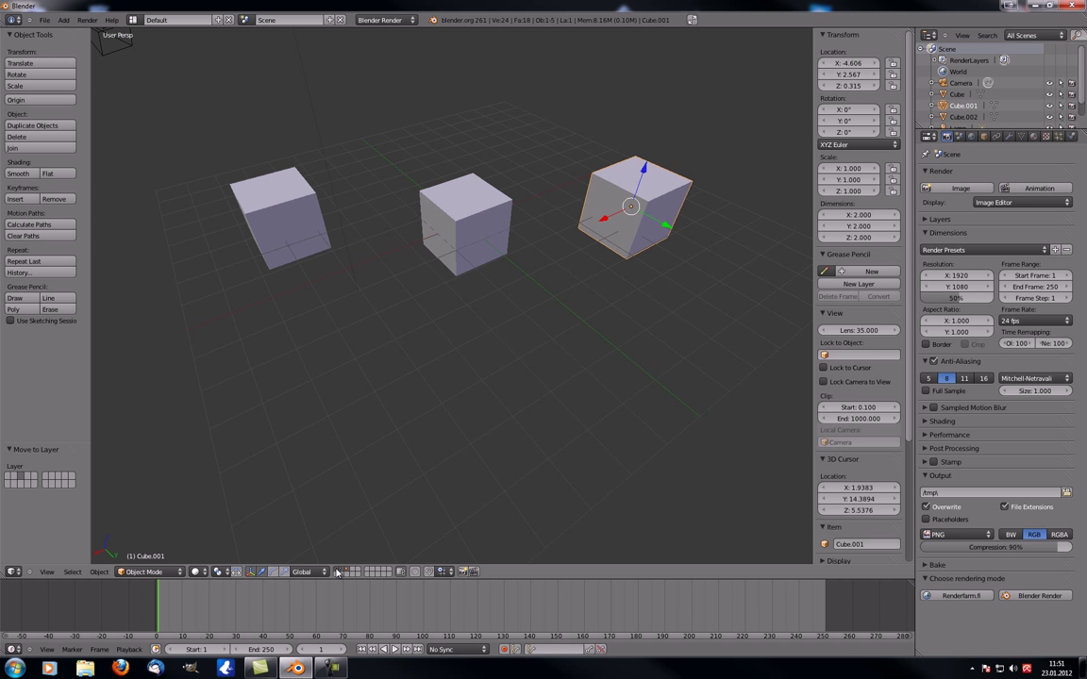
- Unlink the viewport's layers from the scene, show an empty layer in the view, and link the view back to the scene
middle_drag(434, 276, 371, 371)
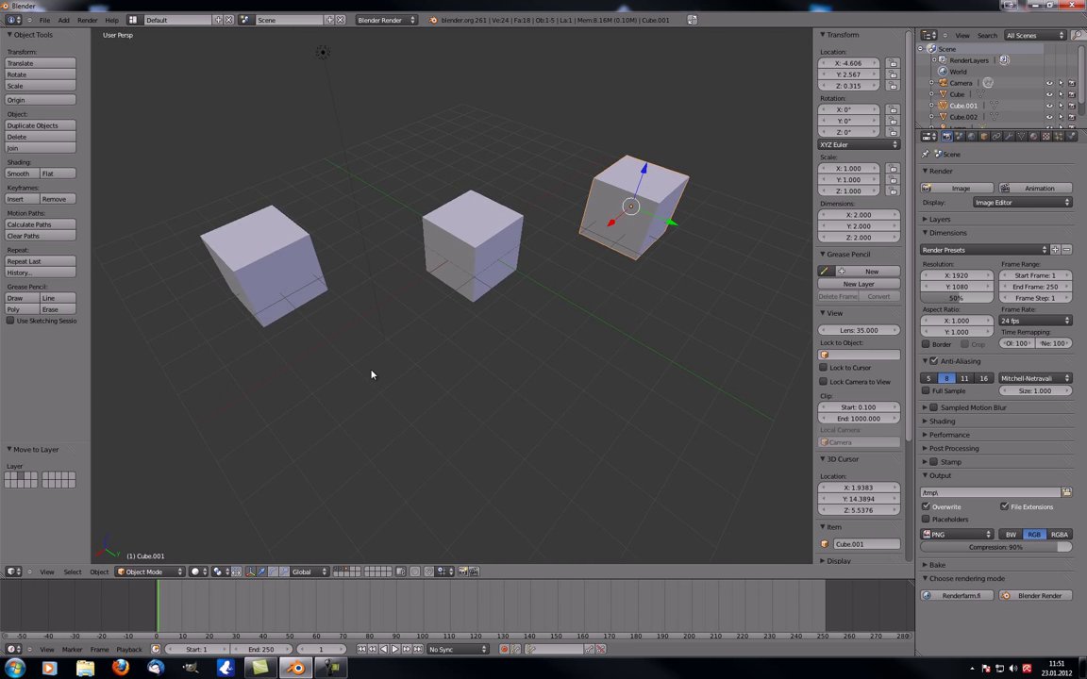
click(401, 573)
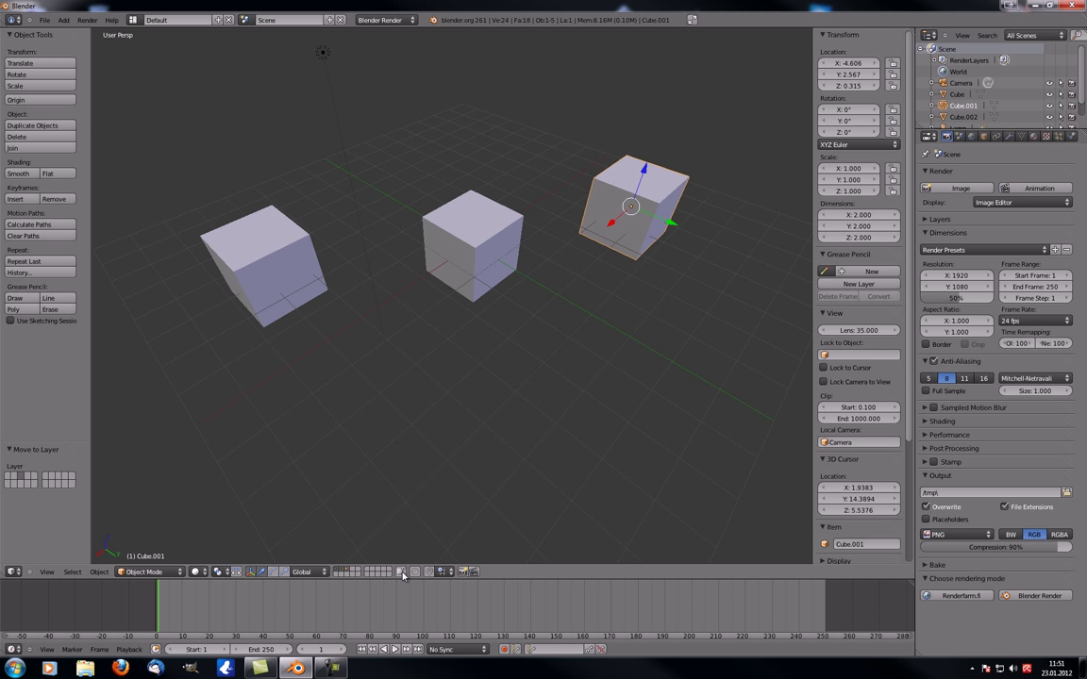
middle_drag(454, 376, 475, 402)
scroll(454, 437, down, 3)
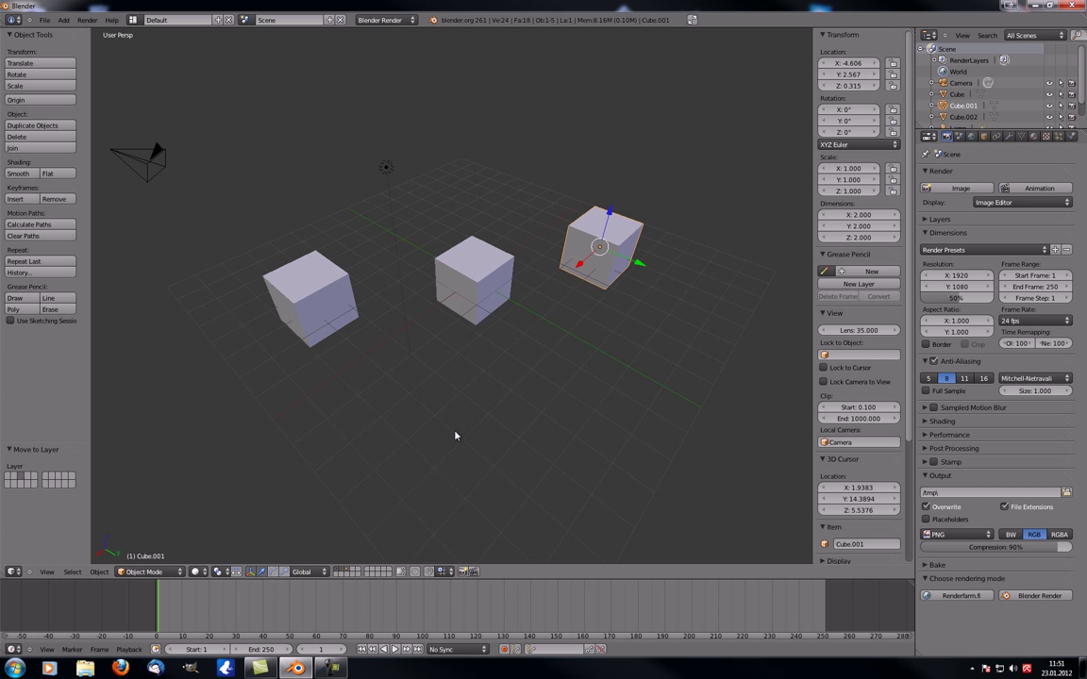
click(378, 573)
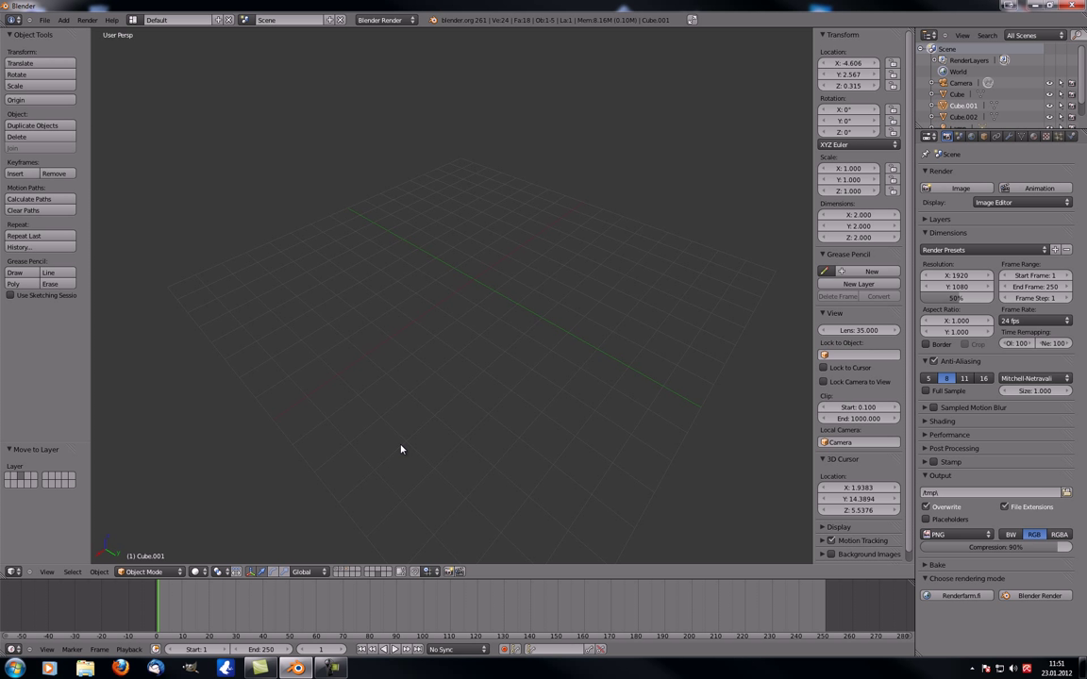
click(401, 572)
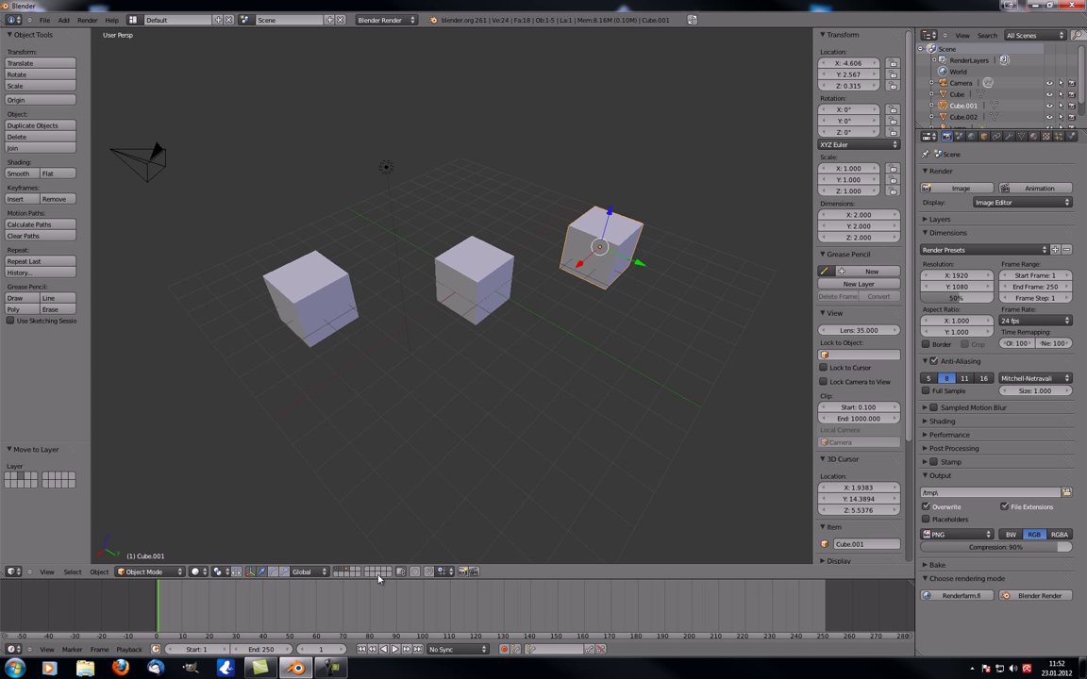
- Switch the scene to an empty layer and show the cubes' layers only in the unlinked viewport before linking it to the scene again
click(376, 574)
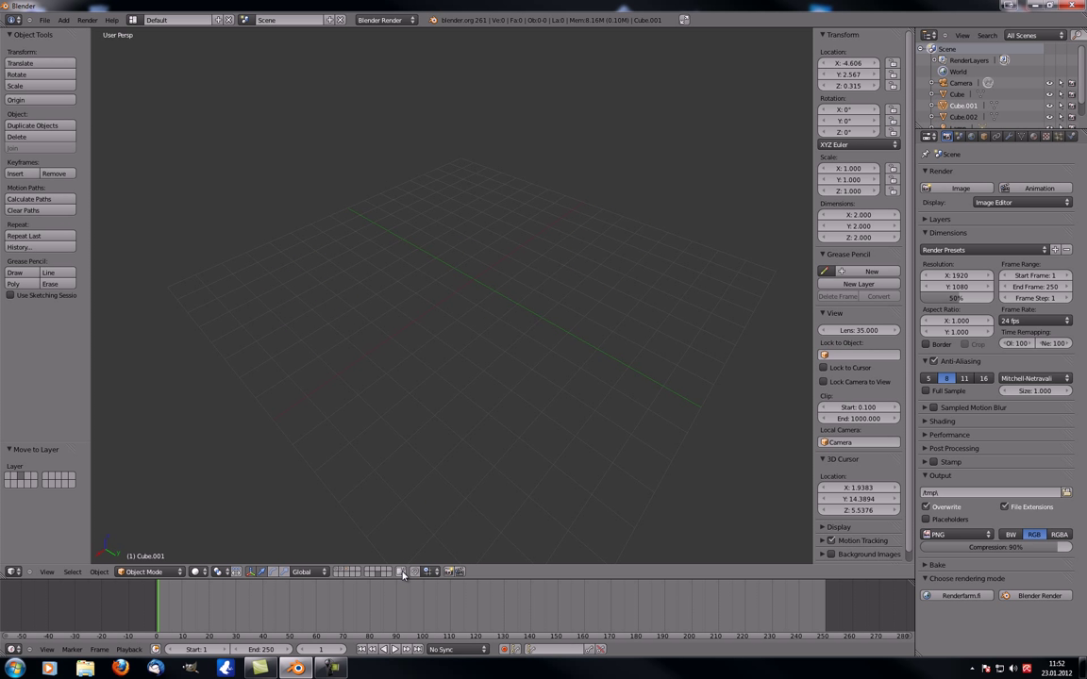
click(348, 574)
shift+click(341, 568)
key(grave)
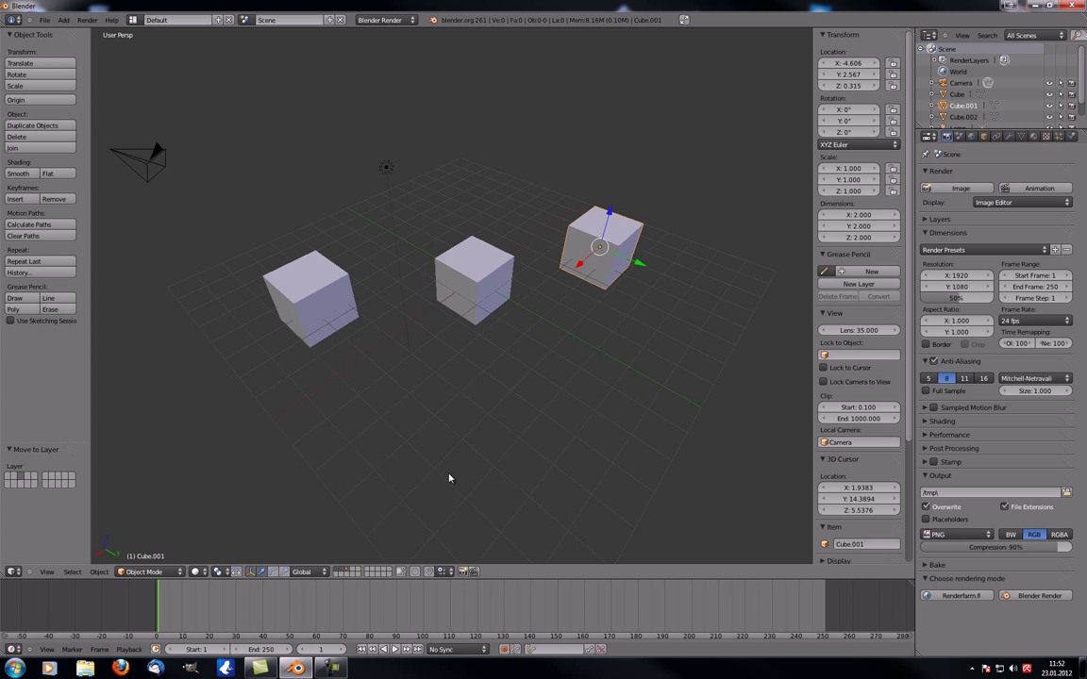
click(401, 572)
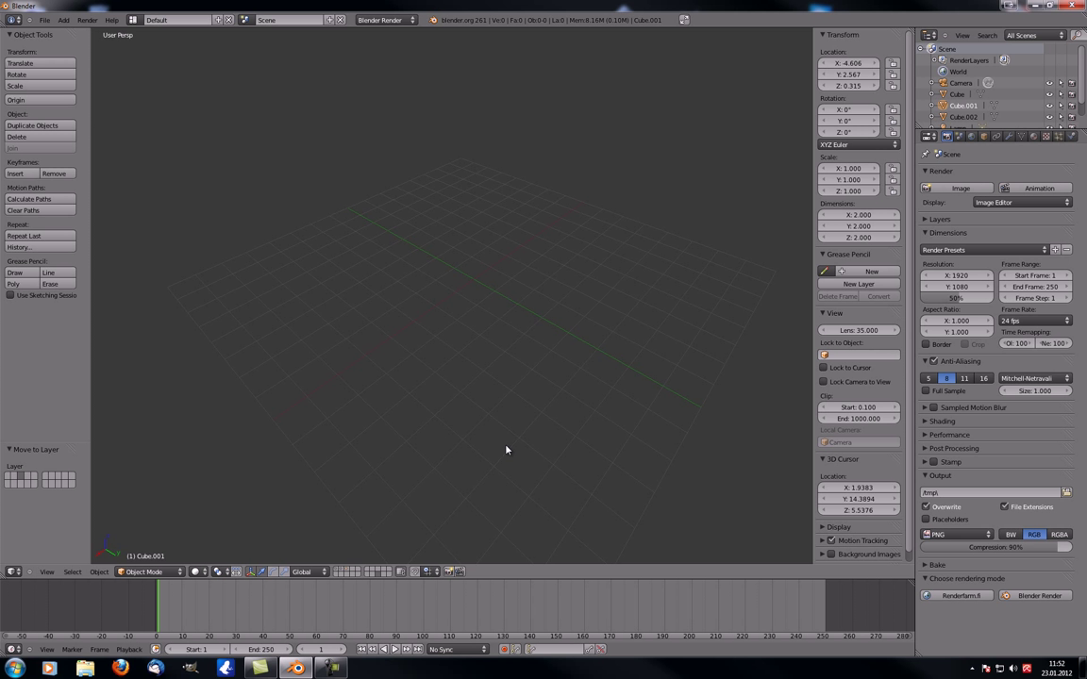
- Show only layer 1 and select the original cube
middle_drag(506, 450, 517, 359)
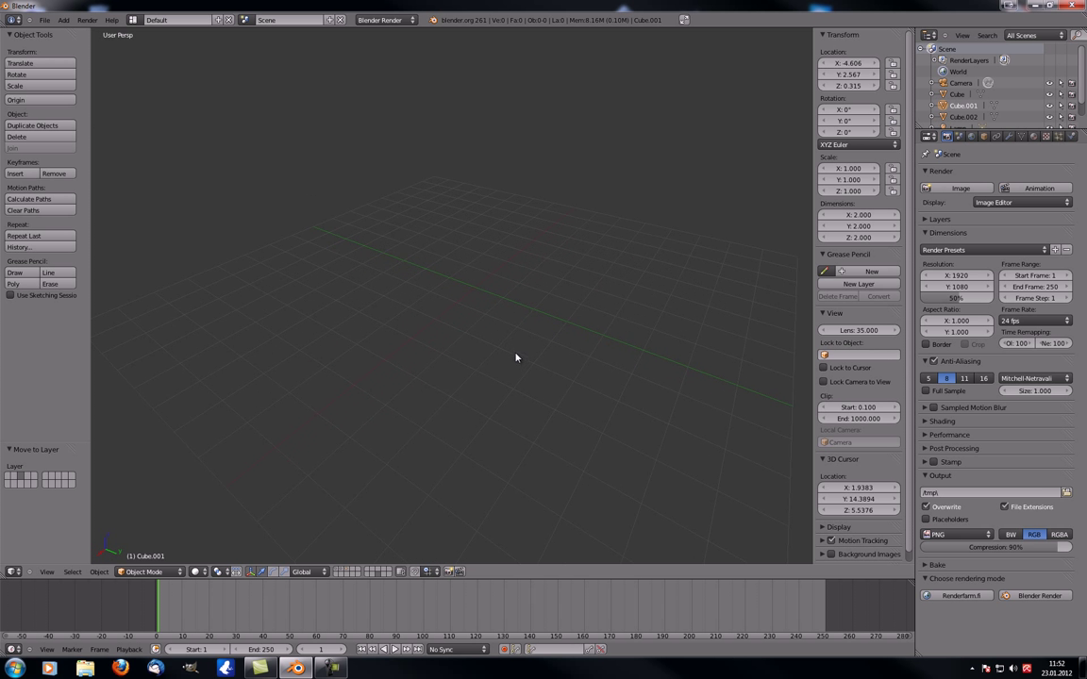
click(342, 572)
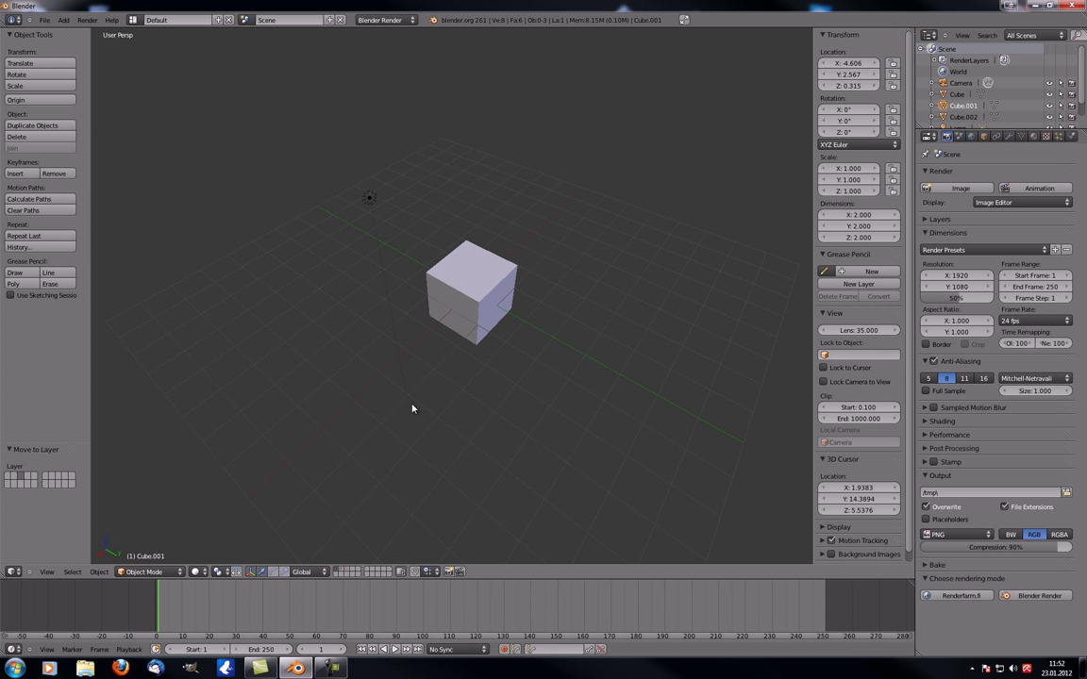
middle_drag(413, 408, 510, 340)
right_click(538, 302)
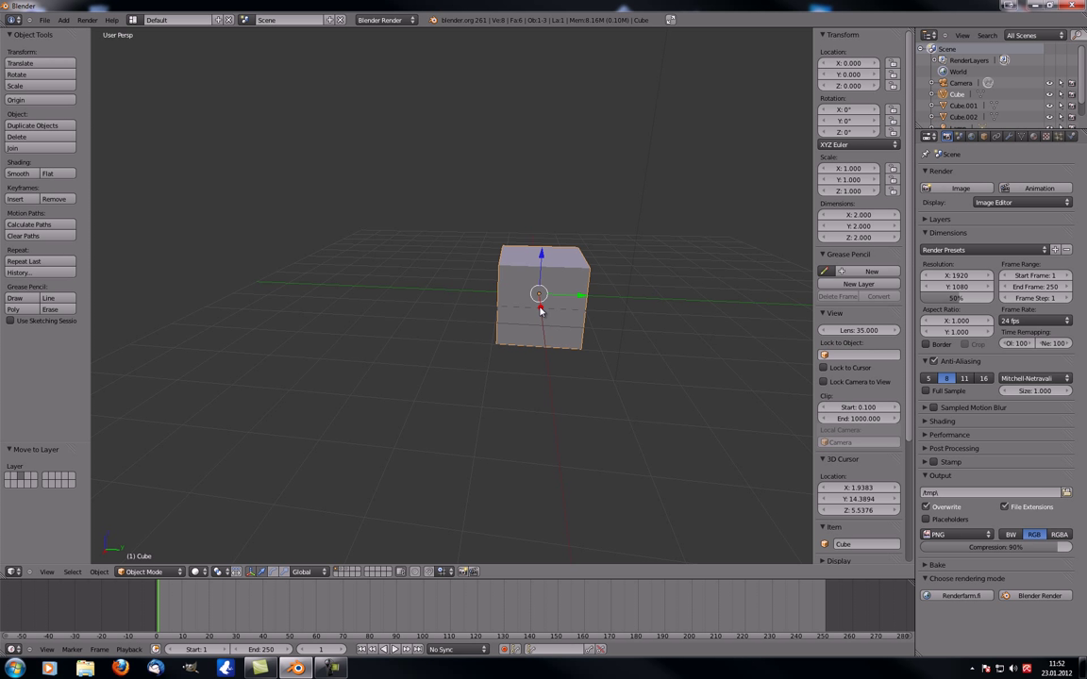
- Rotate the cube by about -27° around the Y axis in the front orthographic view
key(KP_5)
key(KP_1)
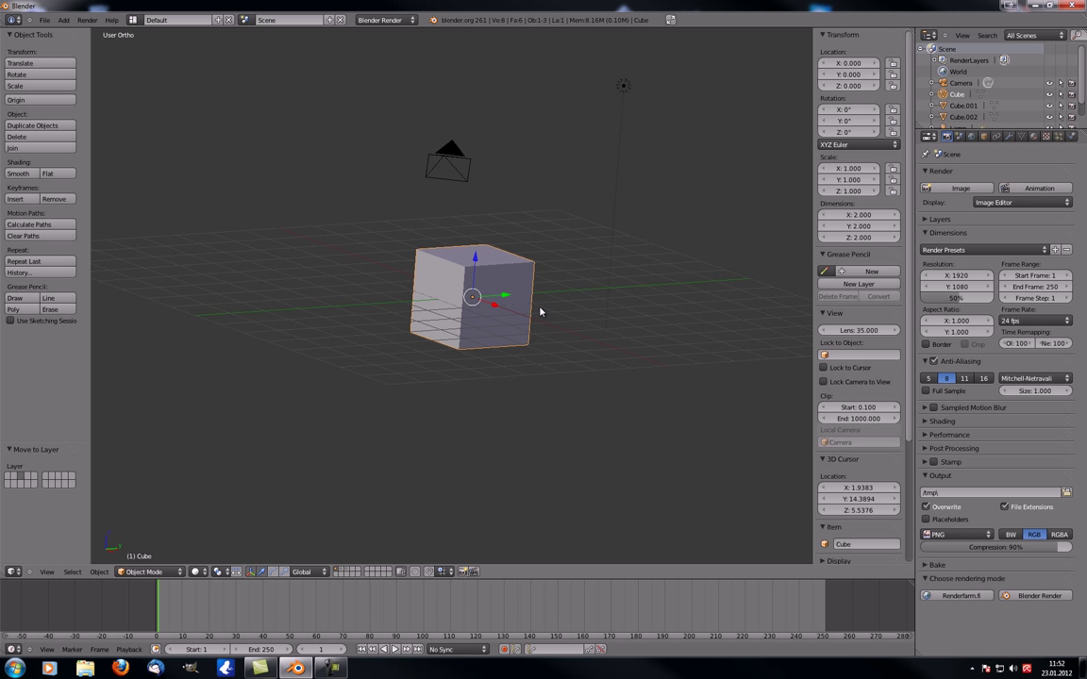
shift+middle_drag(347, 341, 514, 359)
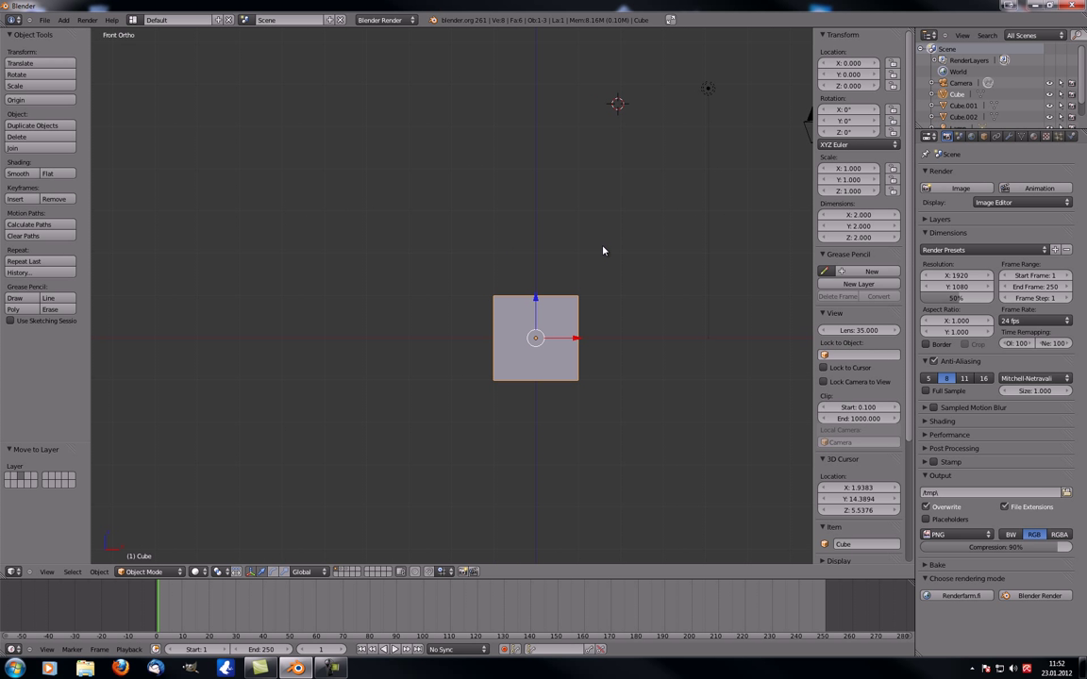
key(r)
click(575, 212)
middle_drag(552, 290, 476, 298)
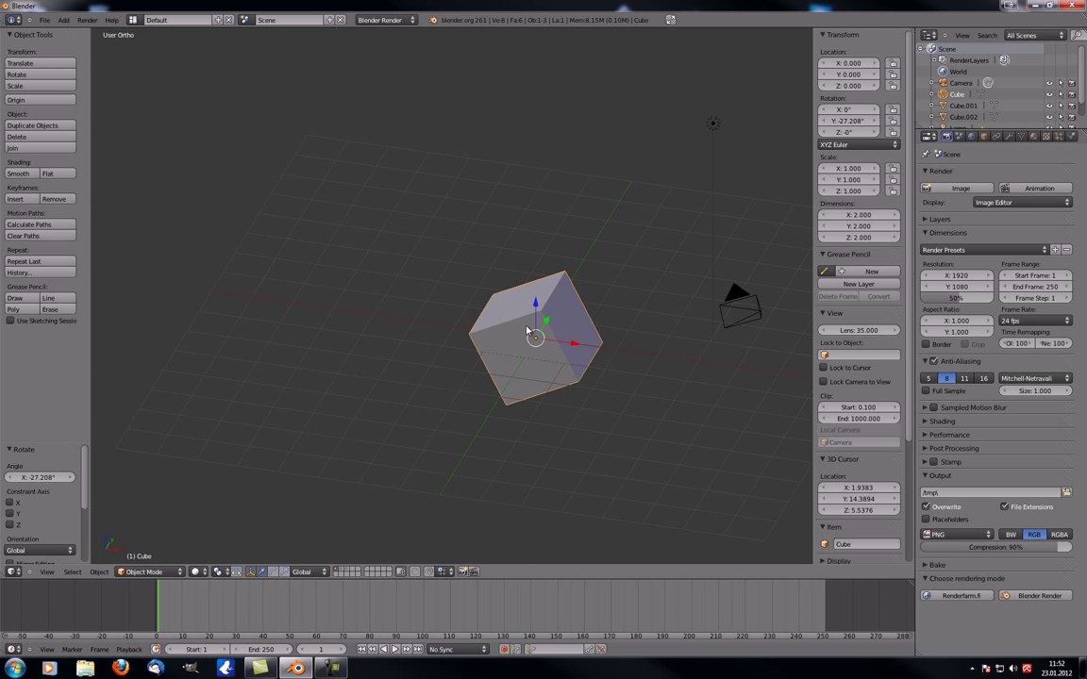
- Set the transform orientation to Local
click(300, 571)
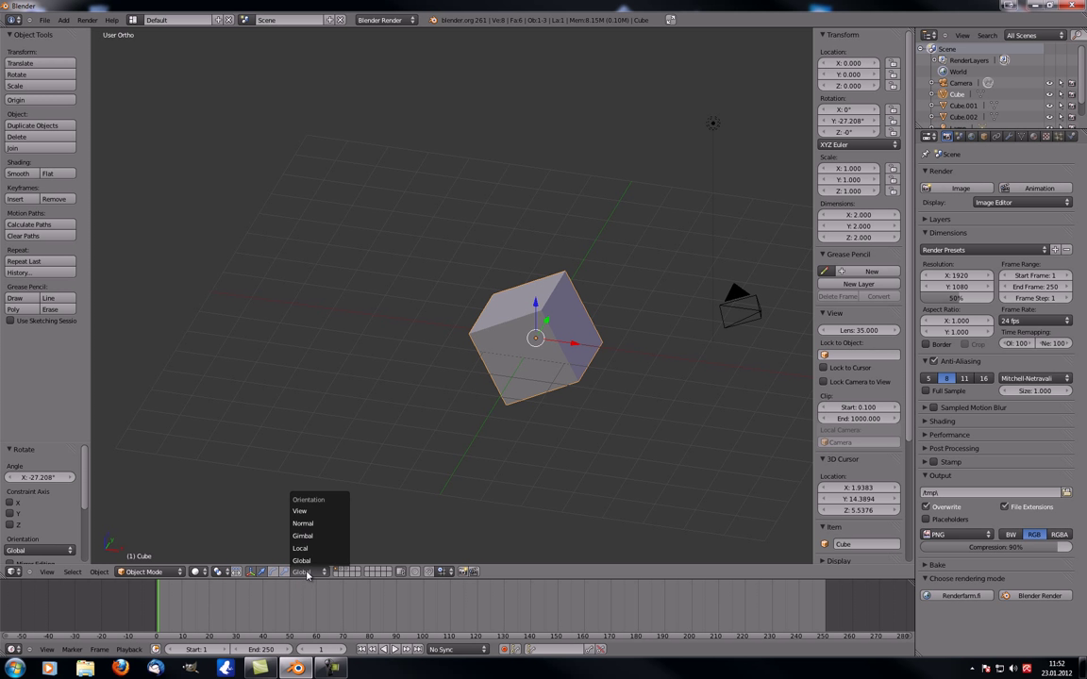
click(306, 551)
middle_drag(453, 398, 495, 310)
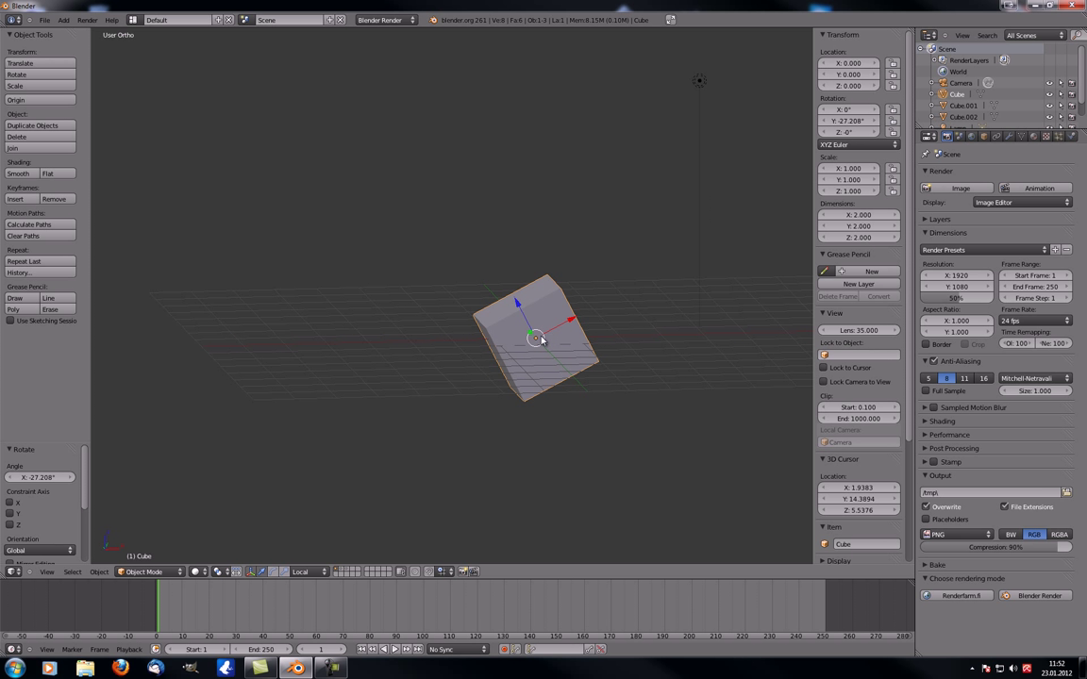
- Try to move the rotated cube along its local Z axis
mouse_move(548, 341)
middle_down()
mouse_move(521, 345)
mouse_move(558, 359)
middle_up()
scroll(545, 340, up, 3)
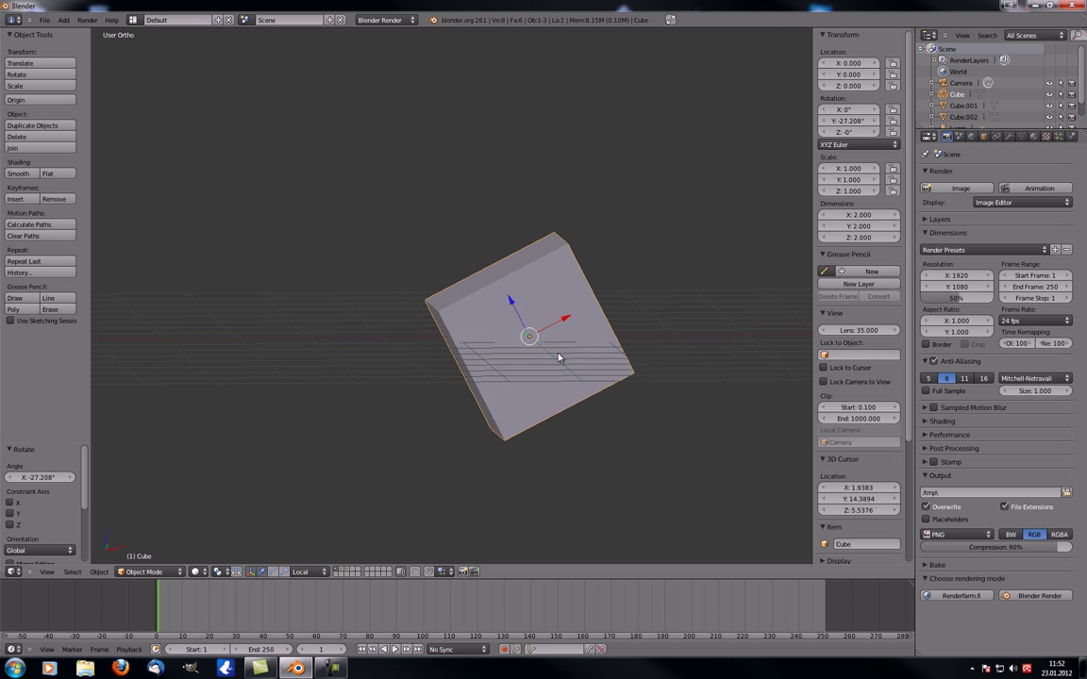
key(g)
key(z)
key(z)
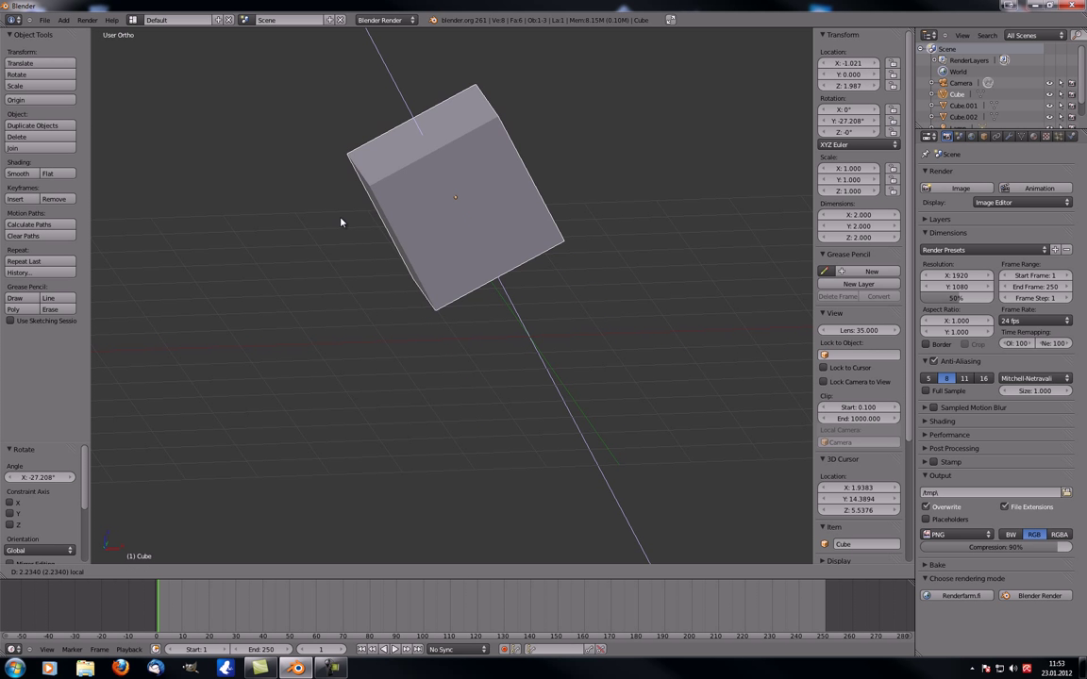
right_click(383, 321)
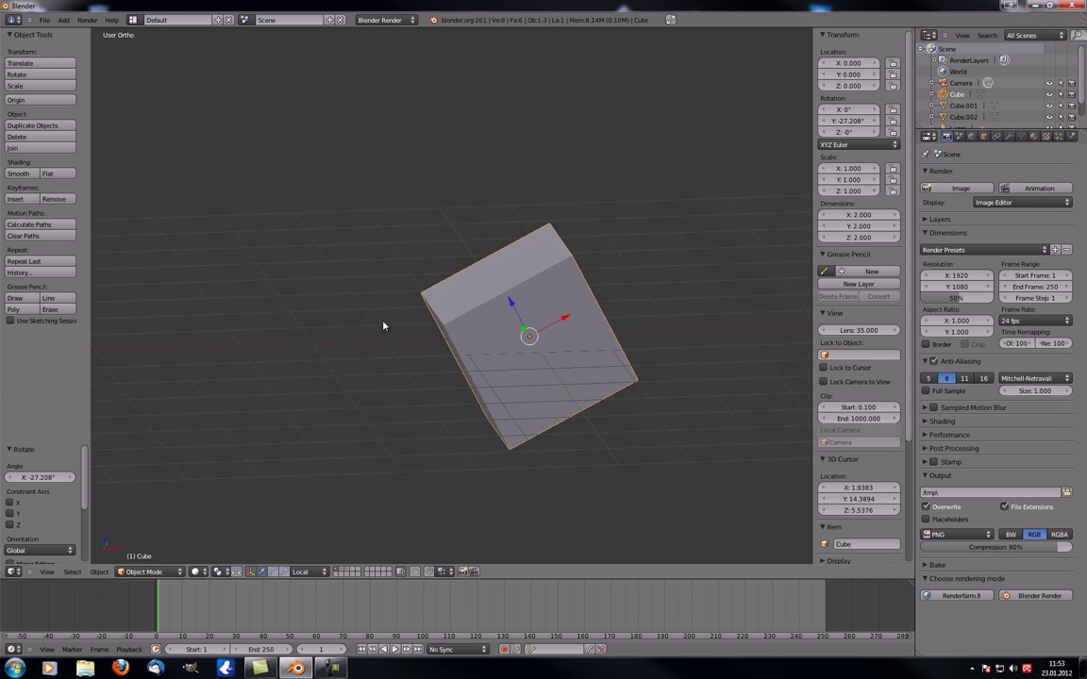
- Try moving the cube with its motion constrained to the global X axis and to the local and global Z axes
middle_drag(383, 322, 478, 412)
key(g)
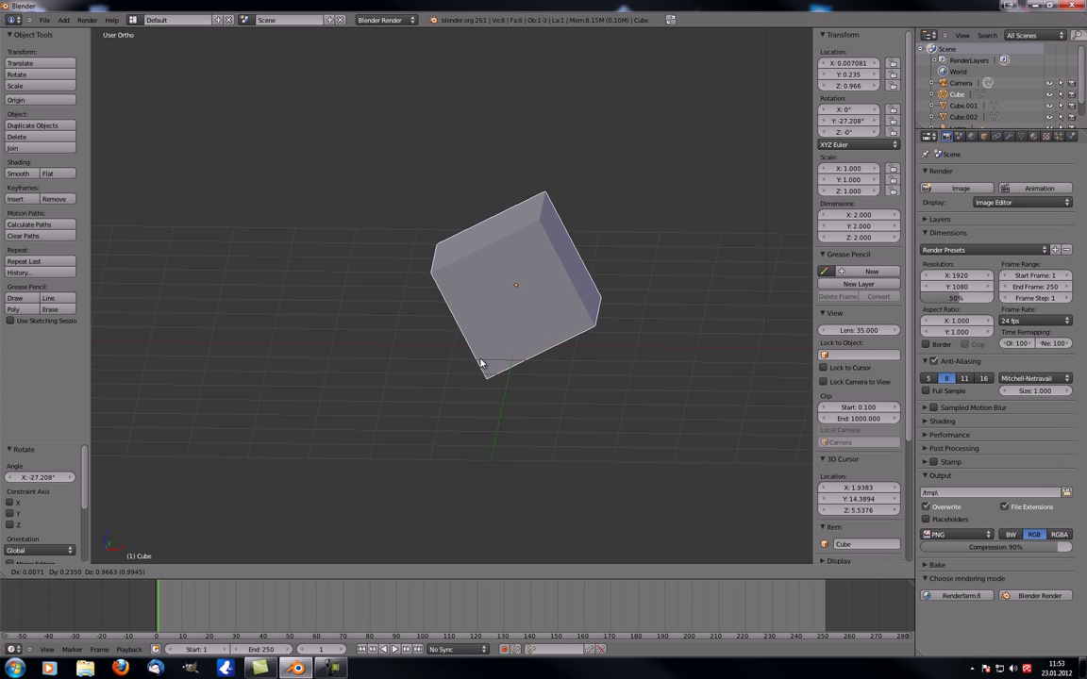
key(x)
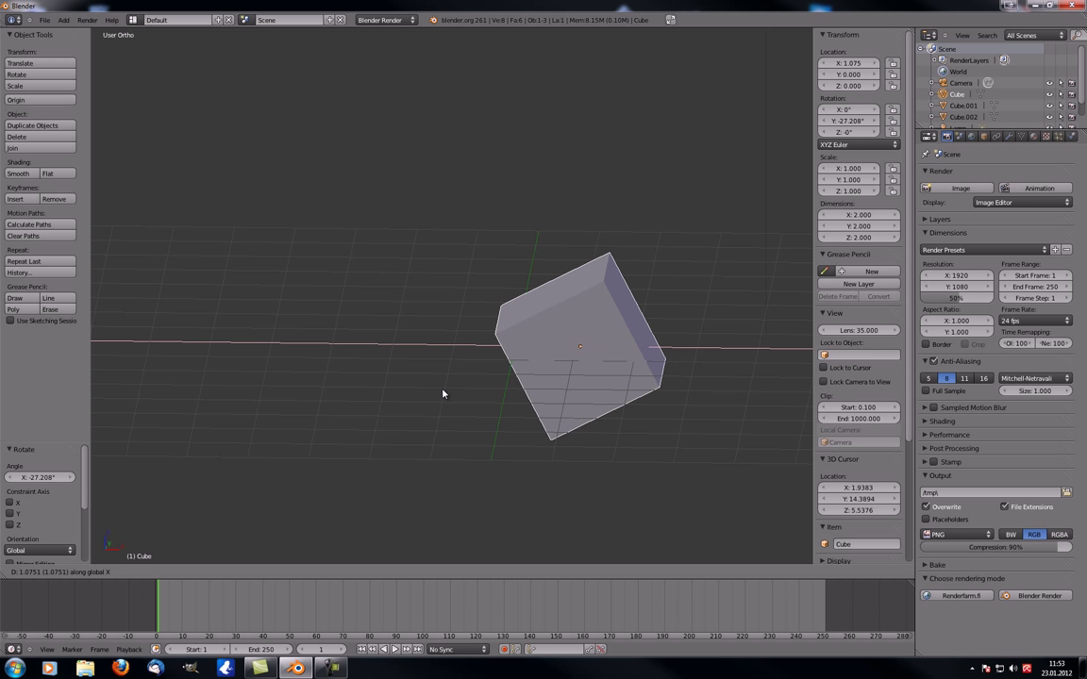
key(z)
key(z)
key(z)
key(z)
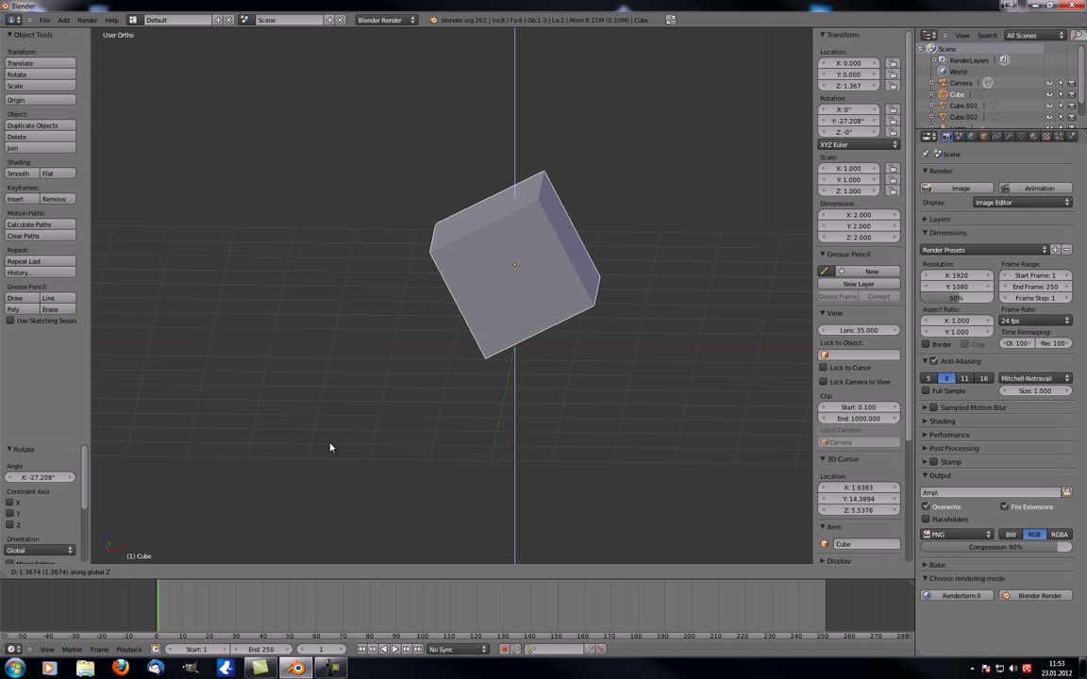
key(Escape)
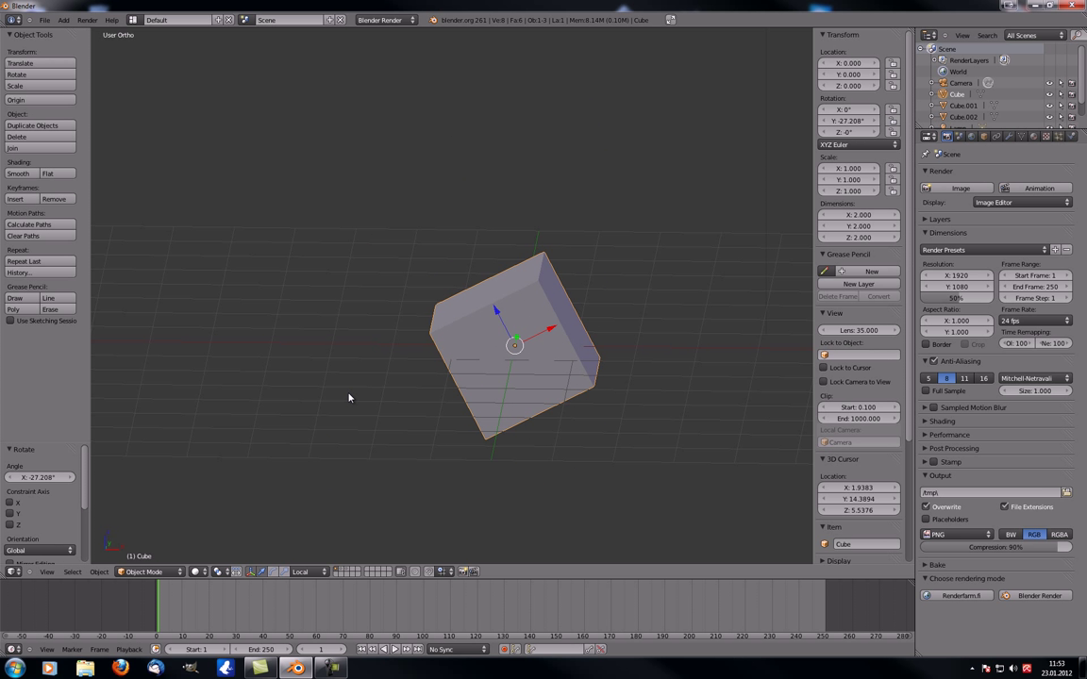
- Try to move the rotated cube along the global Z axis and along its local Z axis
key(g)
key(z)
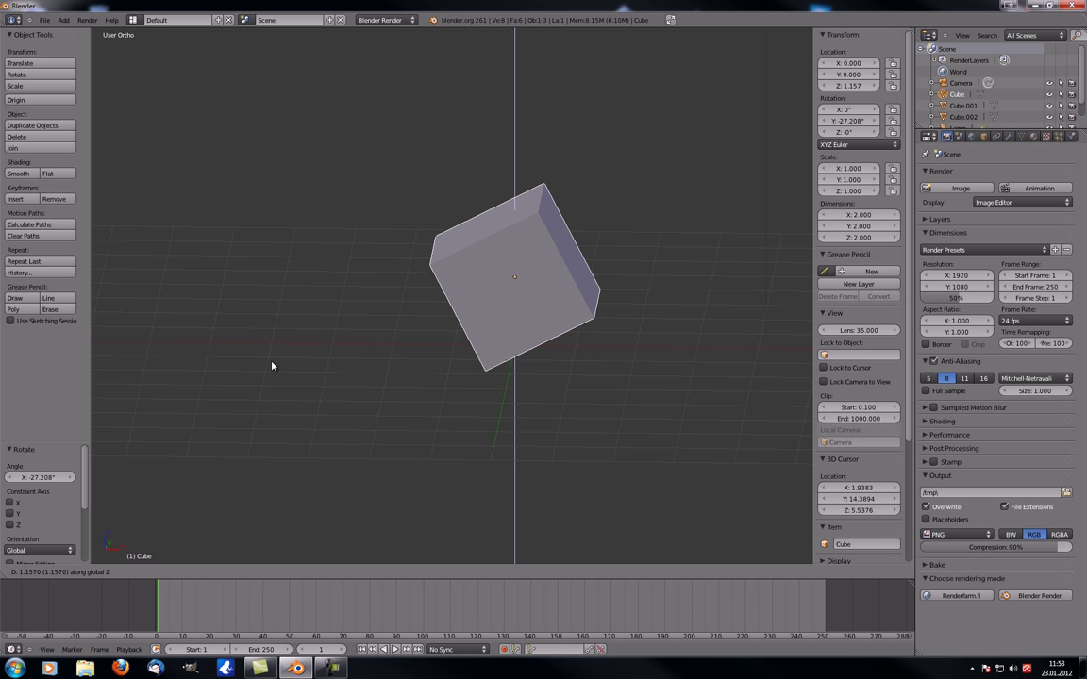
key(z)
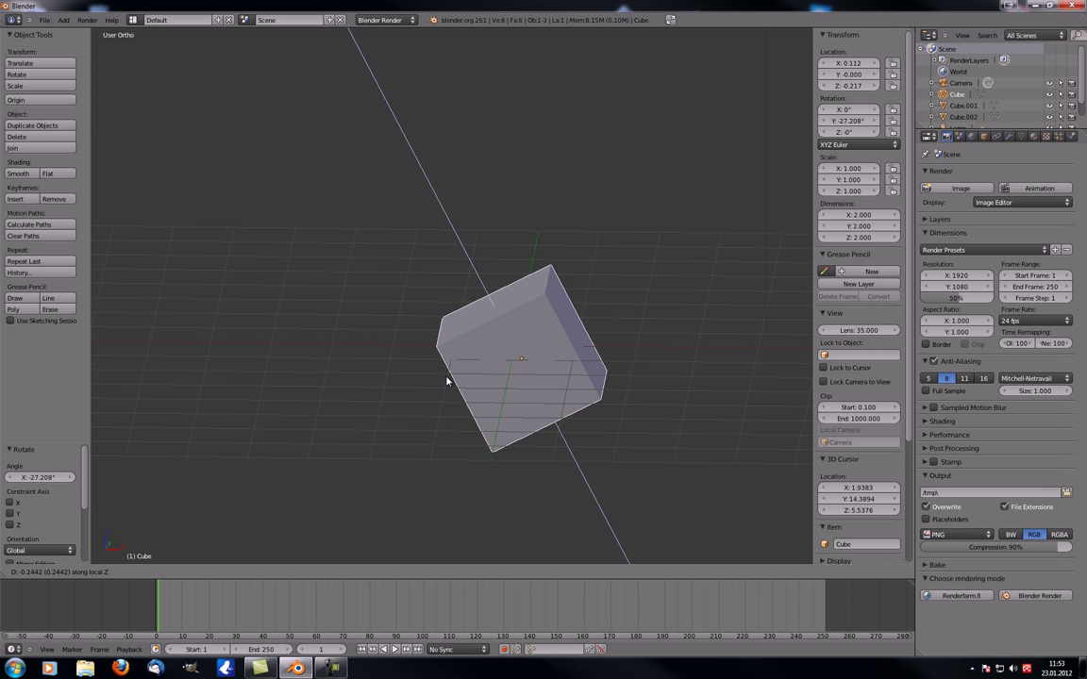
key(Escape)
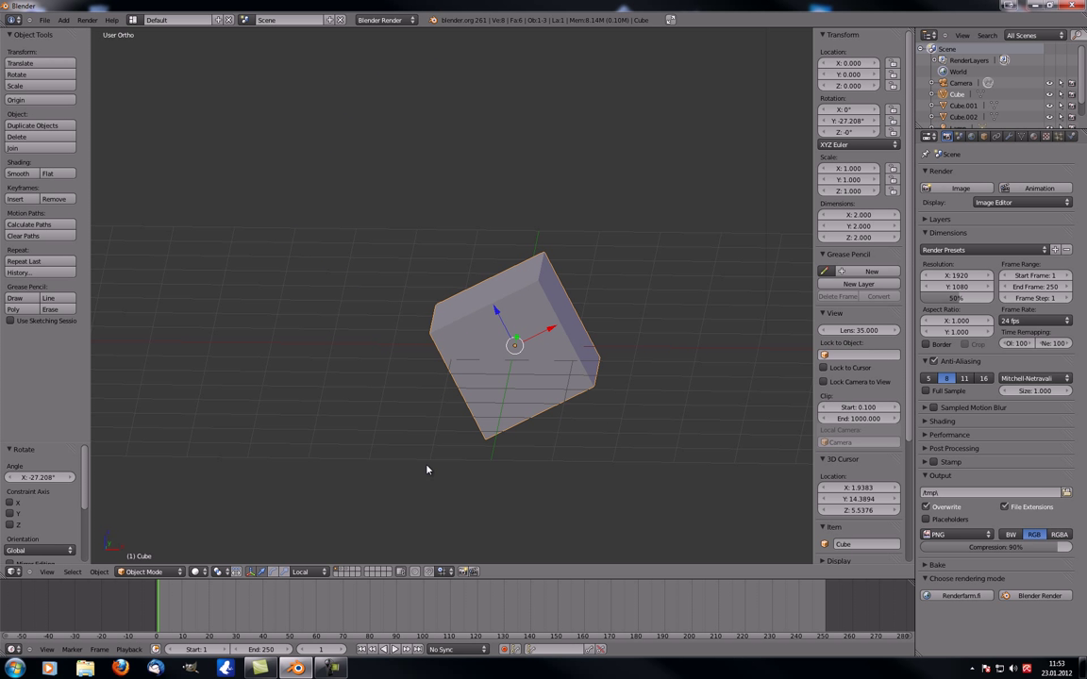
- With Local orientation selected, try moving the cube with the global Z axis locked and with the local Z axis locked
click(304, 571)
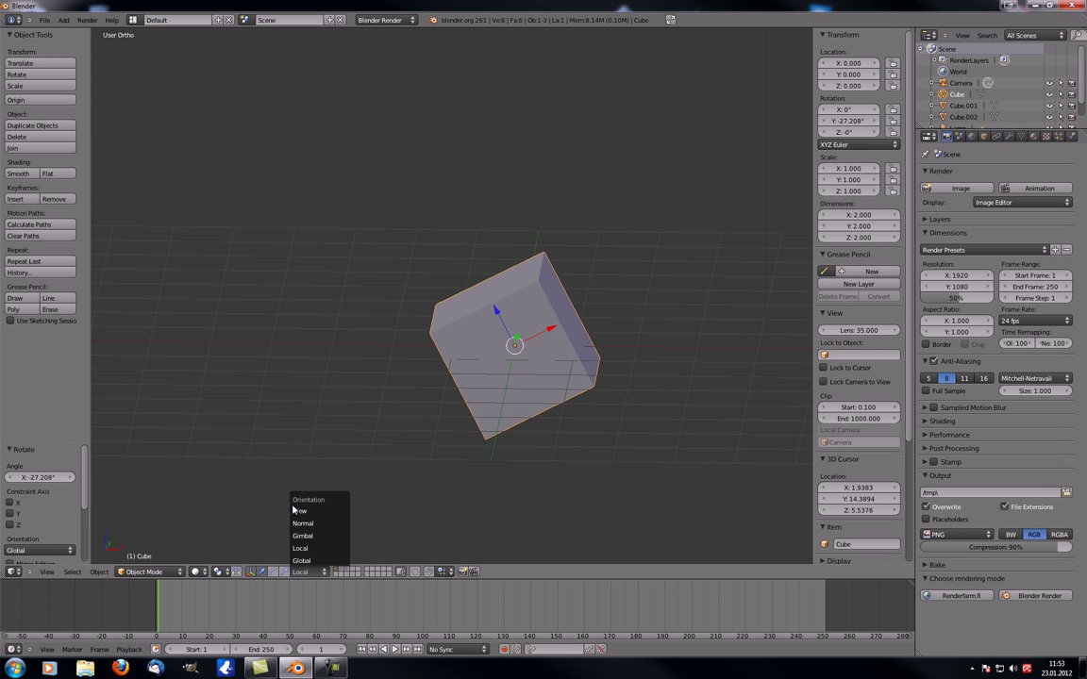
click(302, 548)
middle_drag(559, 457, 506, 439)
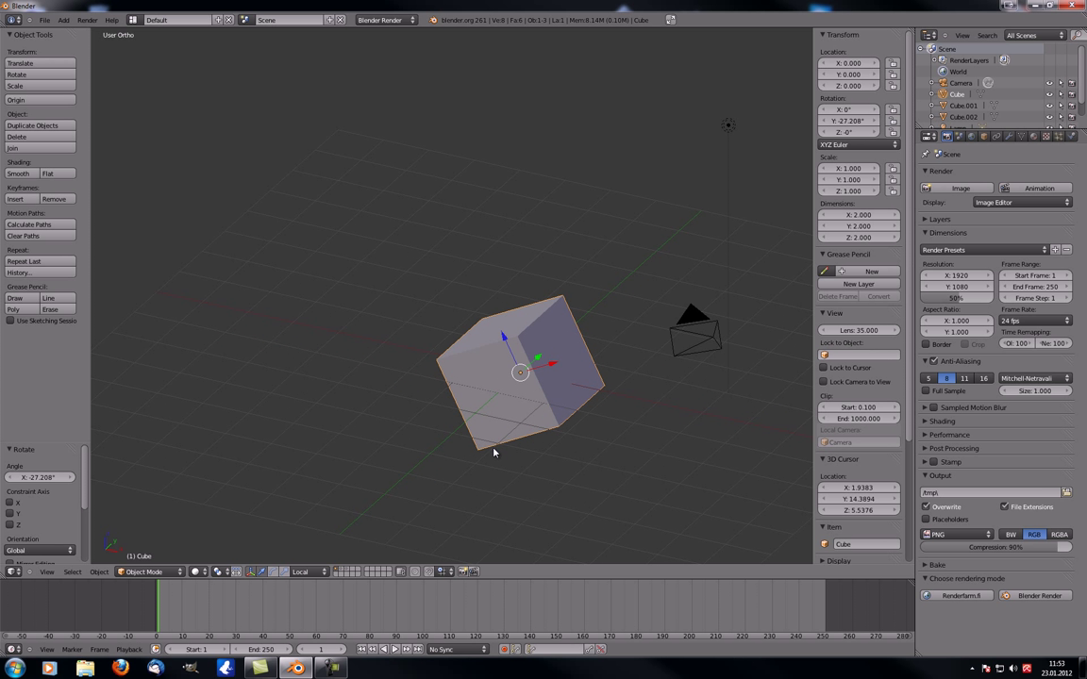
key(g)
key(shift+z)
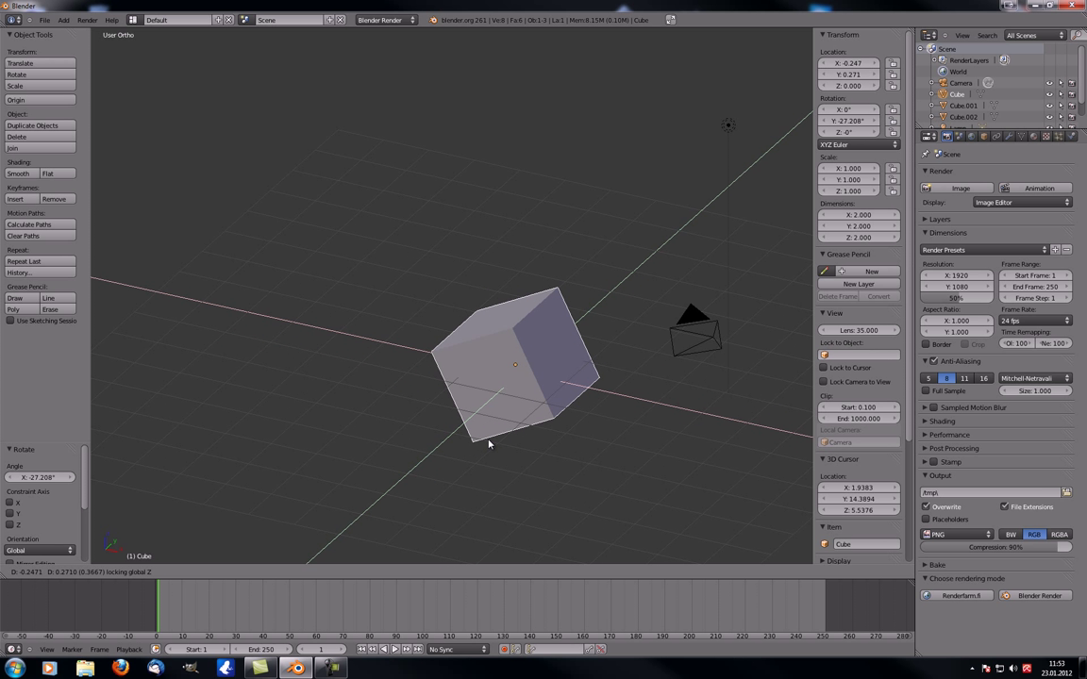
key(shift+z)
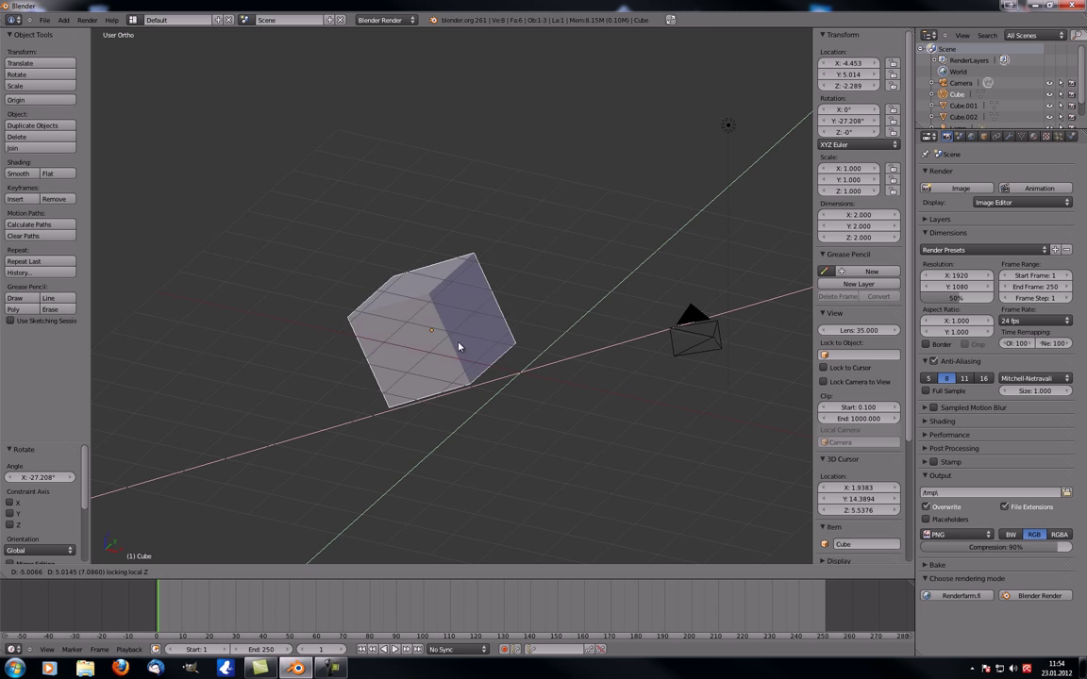
right_click(453, 351)
- Clear the cube's rotation and location
mouse_move(447, 363)
middle_down()
mouse_move(443, 351)
mouse_move(433, 368)
middle_up()
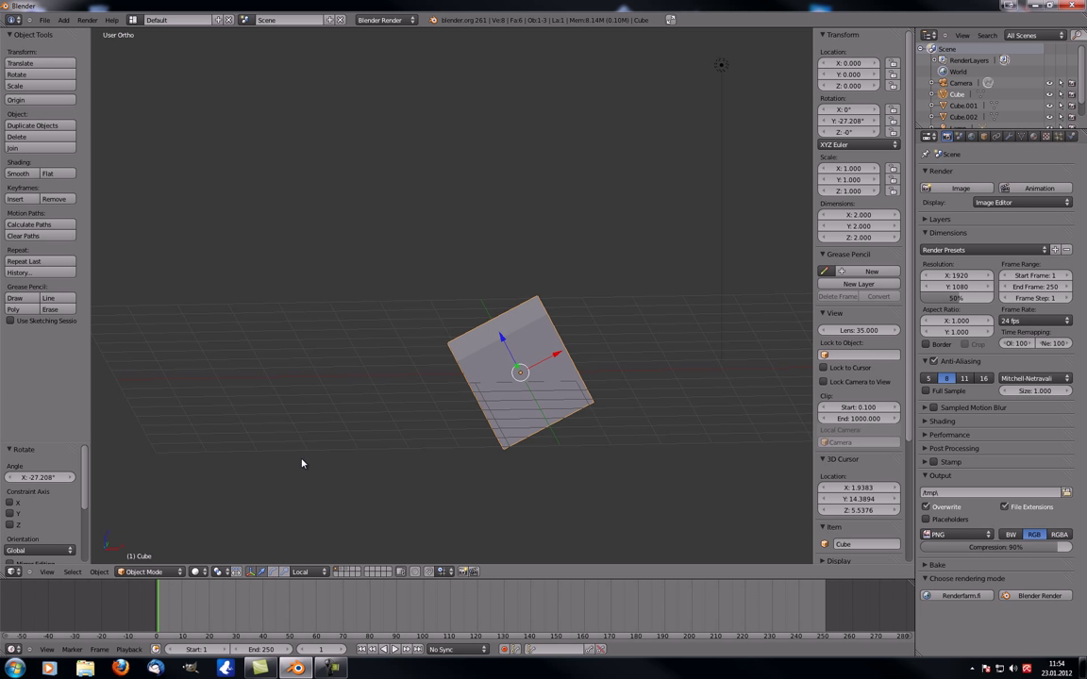
key(alt+r)
middle_drag(647, 349, 544, 378)
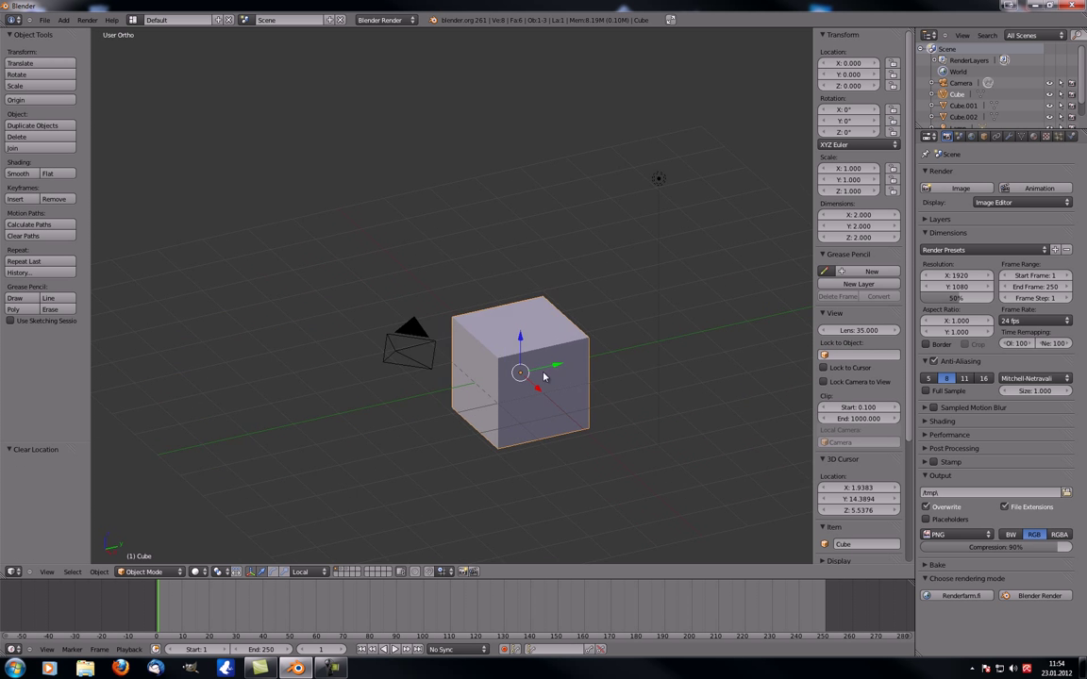
scroll(521, 378, up, 5)
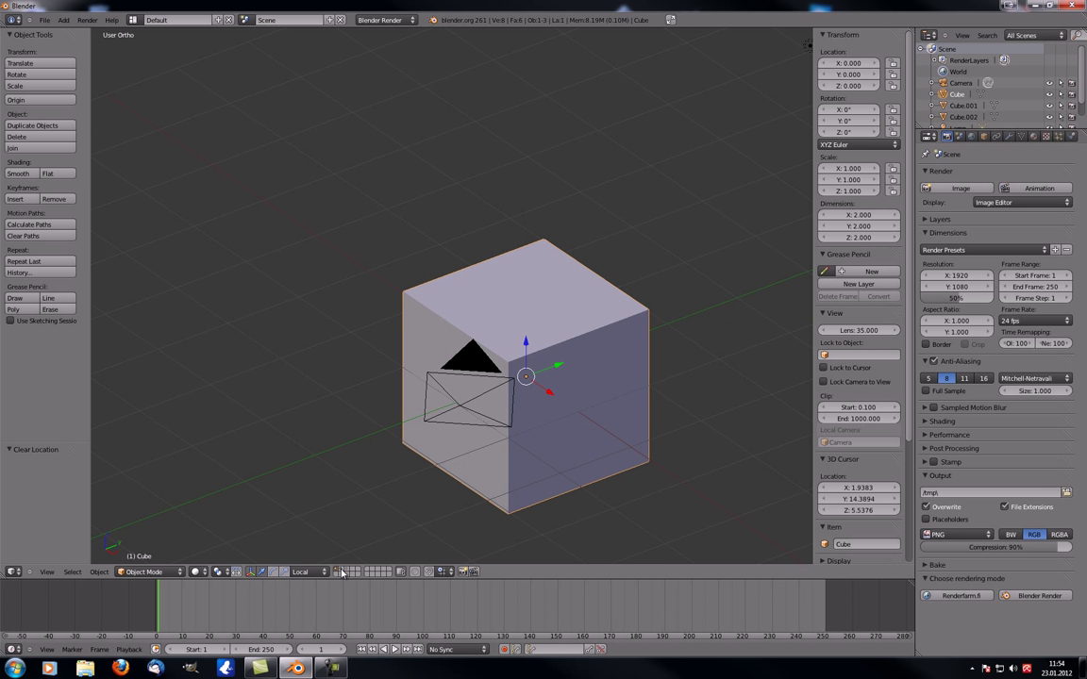
- Show only the second layer, then return to the first layer
key(2)
middle_drag(398, 479, 442, 488)
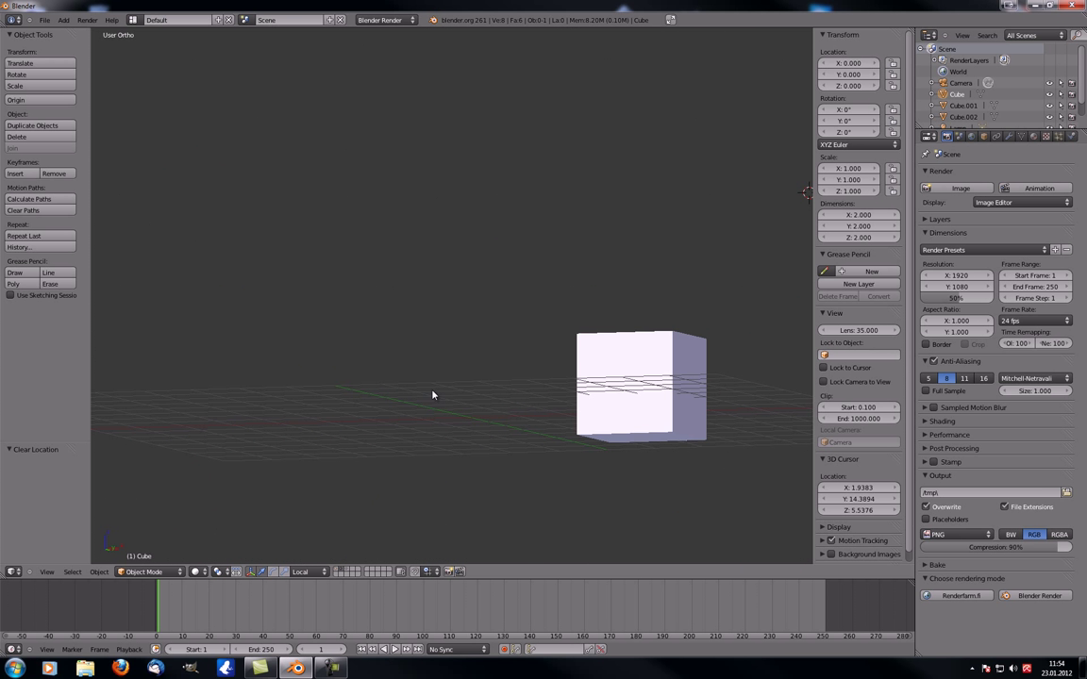
scroll(432, 395, down, 1)
key(1)
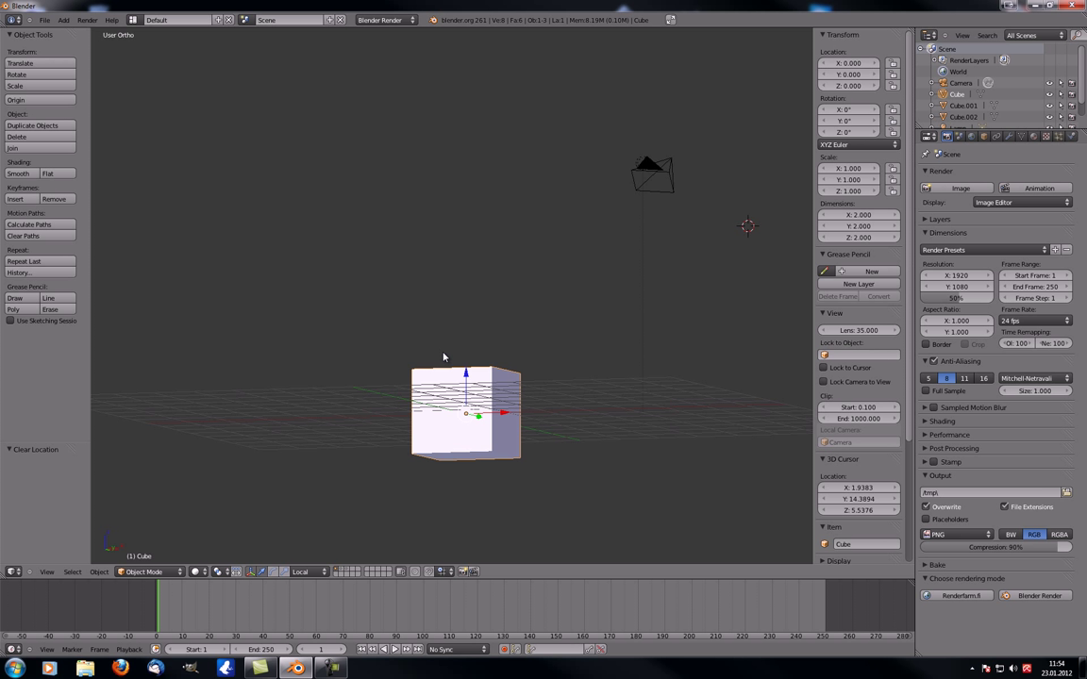
middle_drag(444, 356, 503, 382)
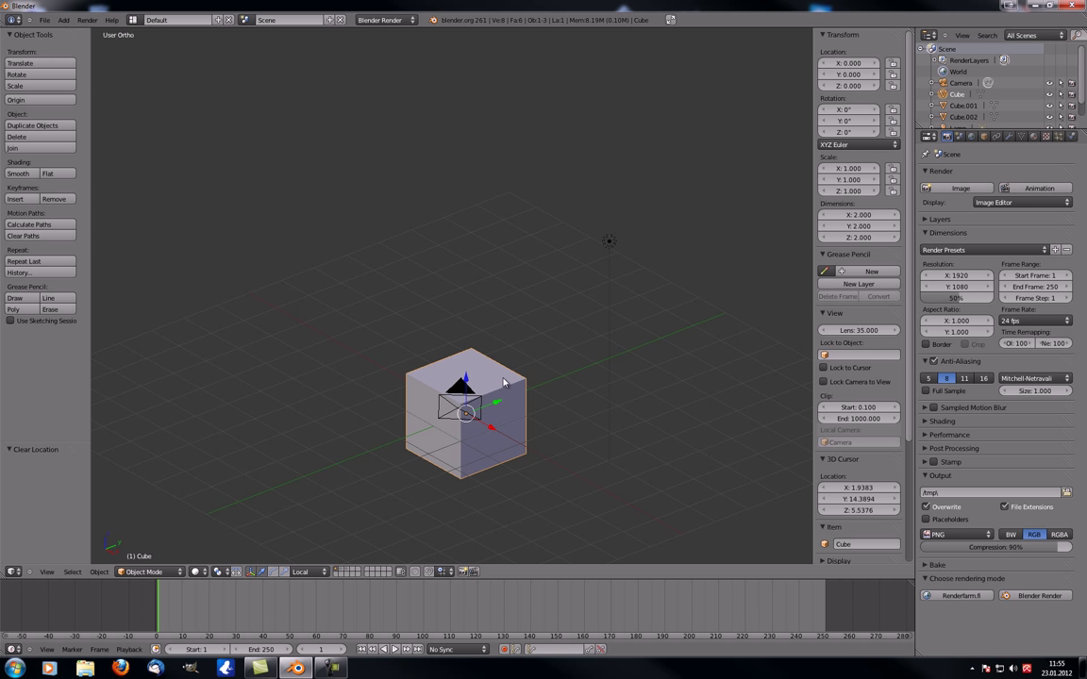
- Reset the 3D cursor to the world origin and view the scene through the camera
middle_drag(492, 417, 466, 447)
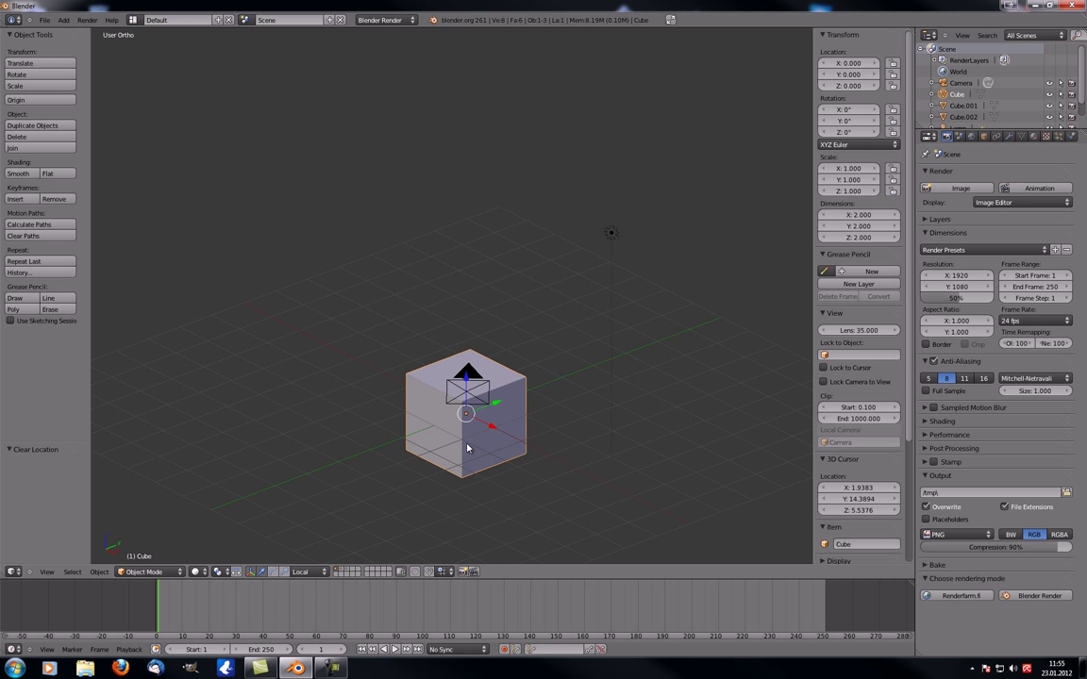
key(KP_0)
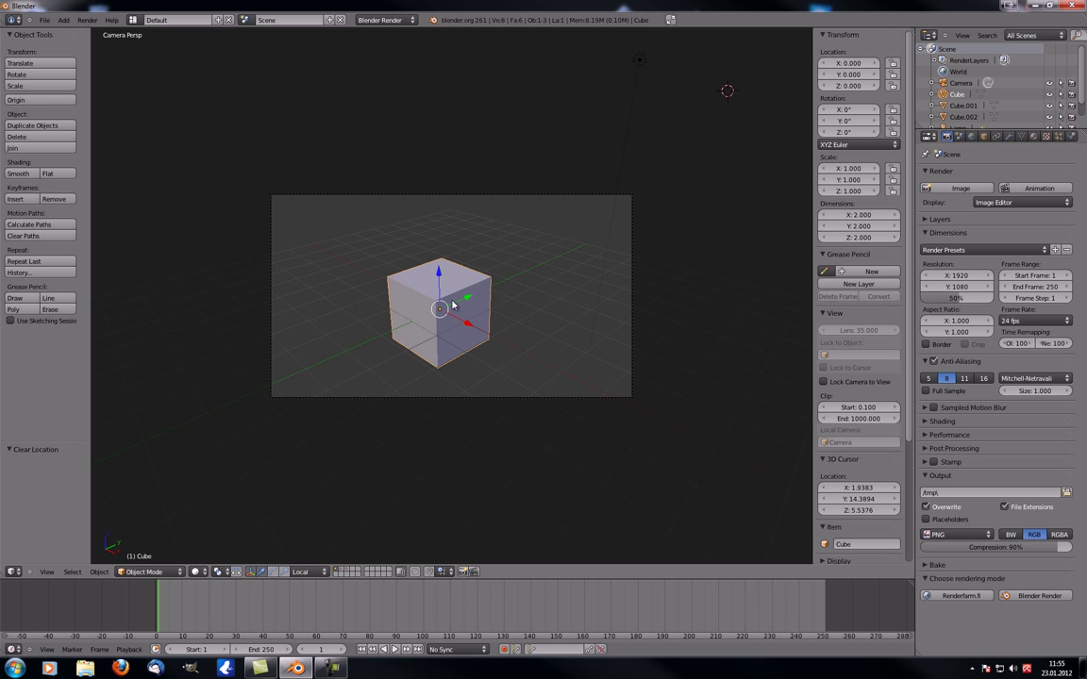
middle_drag(453, 304, 443, 337)
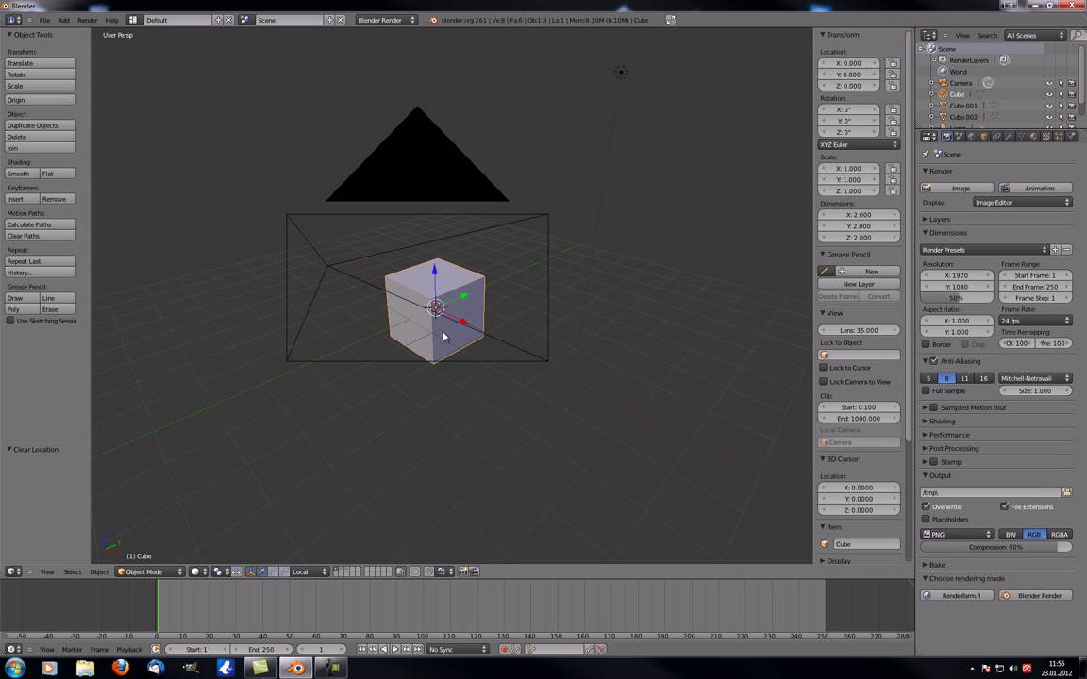
key(KP_0)
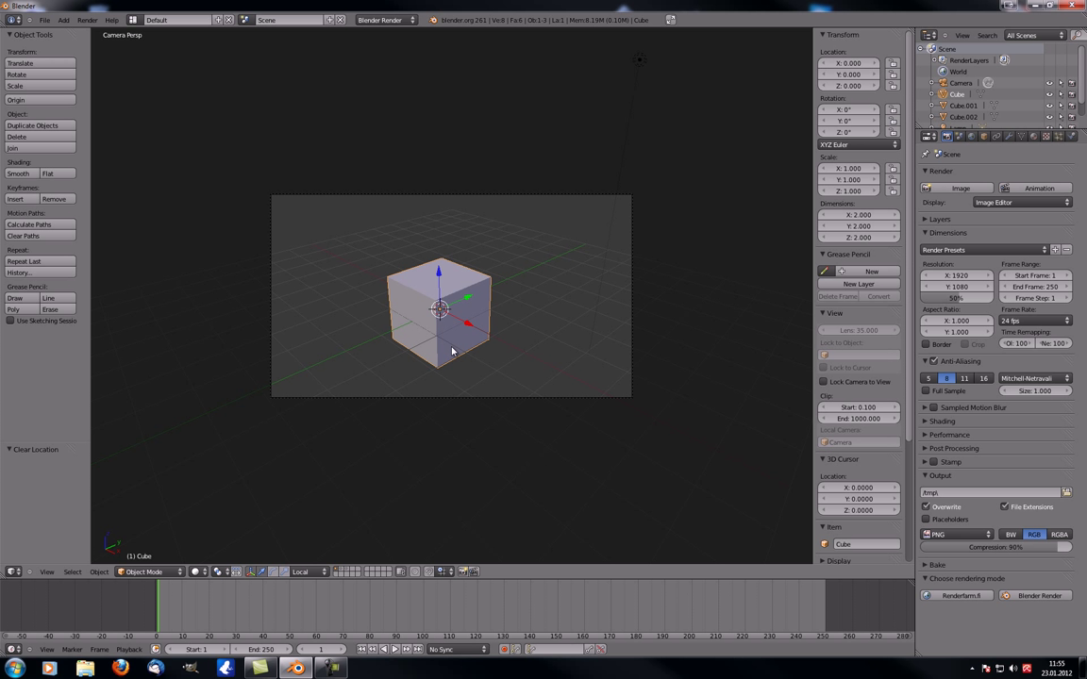
- Set the pivot point to 3D Cursor and try rotating the cube around the global Z axis
click(223, 572)
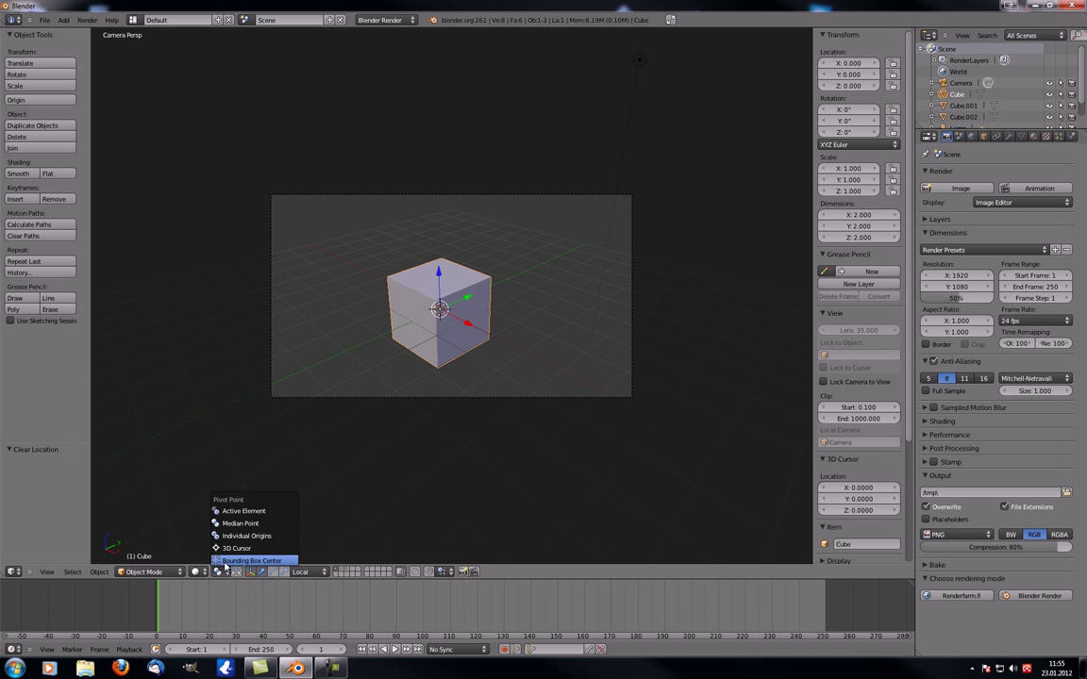
click(236, 548)
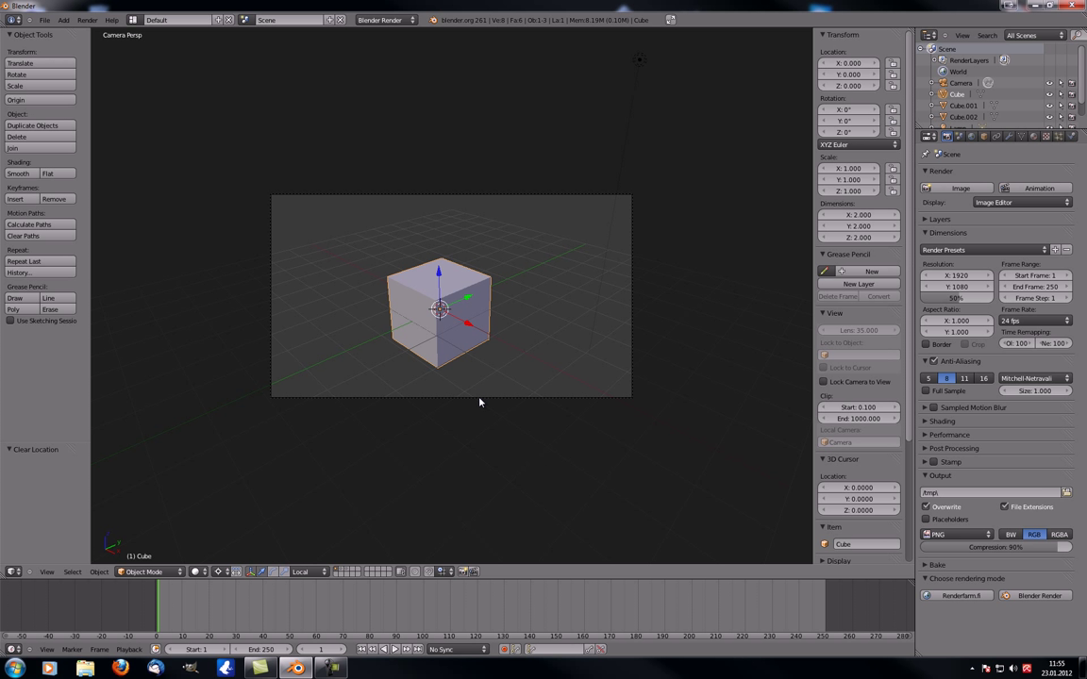
key(r)
key(z)
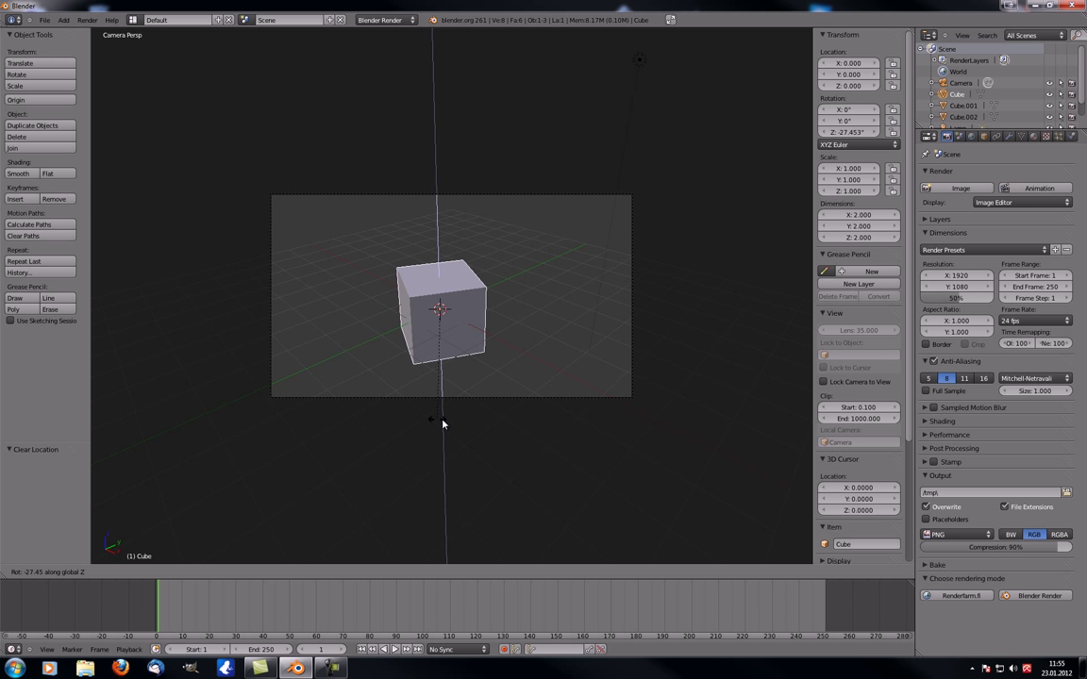
key(Escape)
- Select the camera and try rotating it around the global Z axis with the 3D cursor at the origin as pivot
right_click(606, 199)
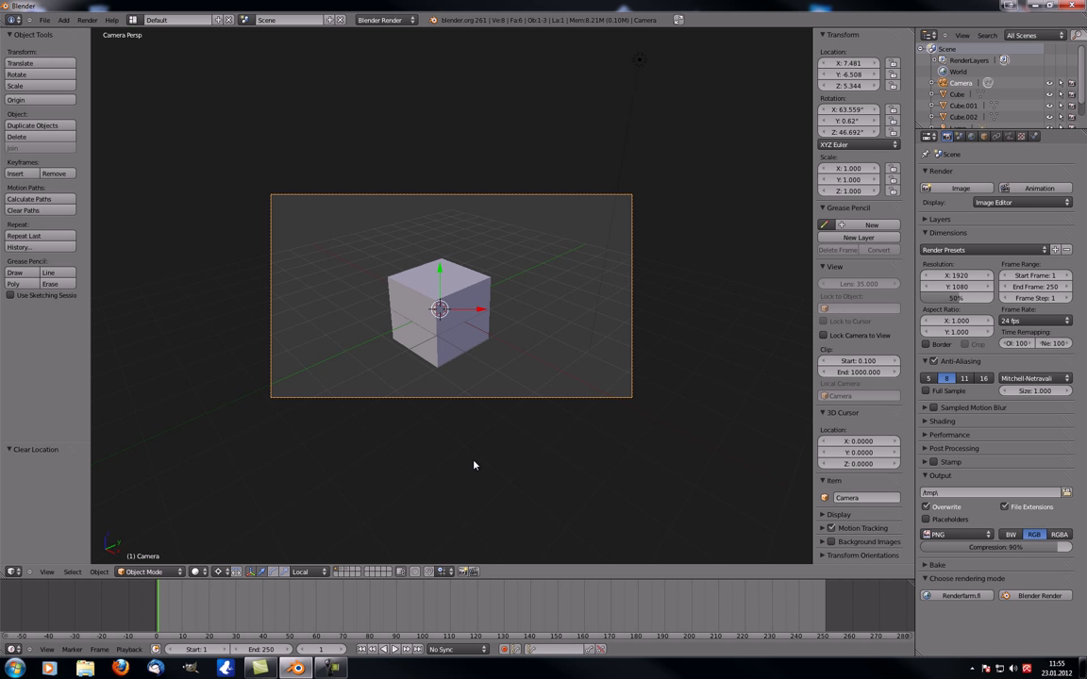
key(r)
key(z)
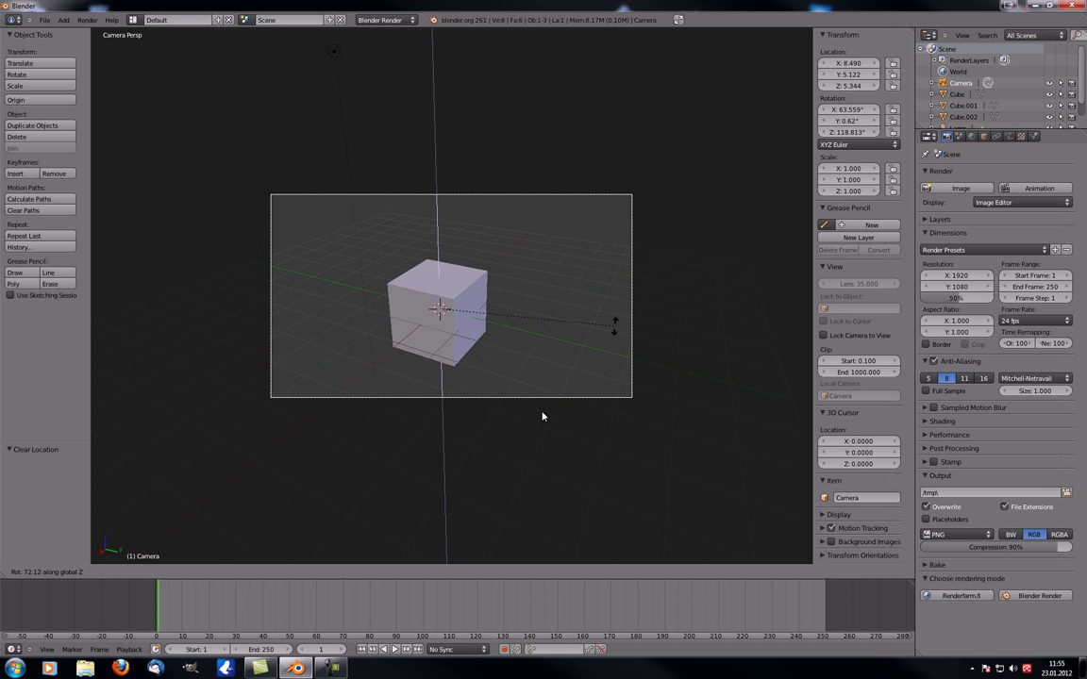
key(Escape)
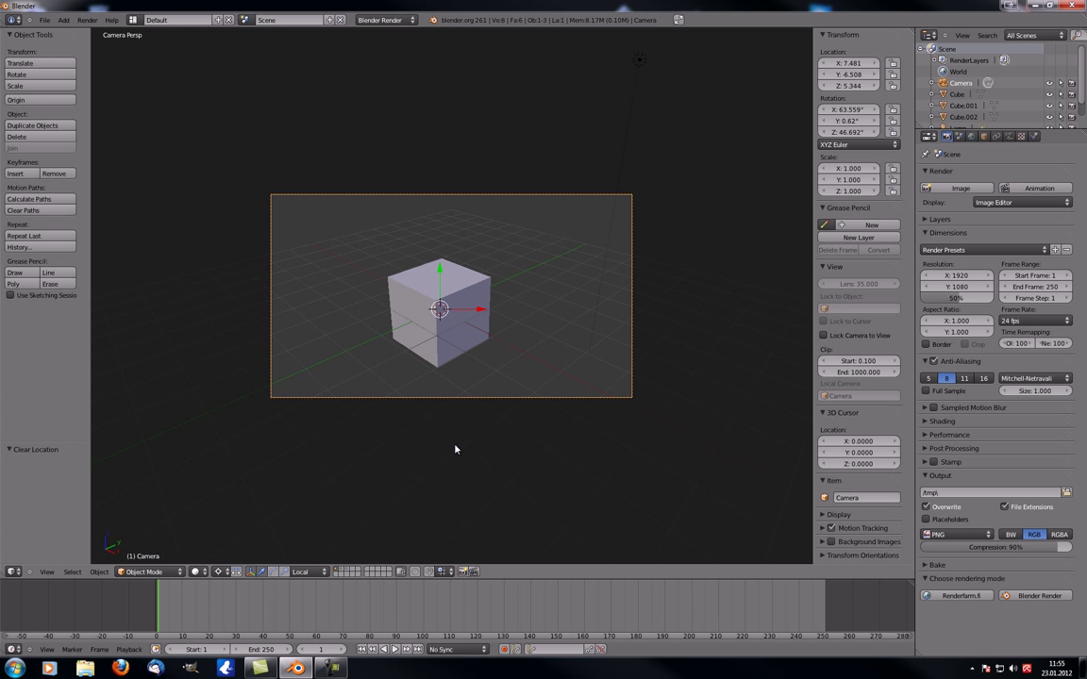
- Move the cube about -1.79 units along the X axis and snap the 3D cursor to it
right_click(478, 285)
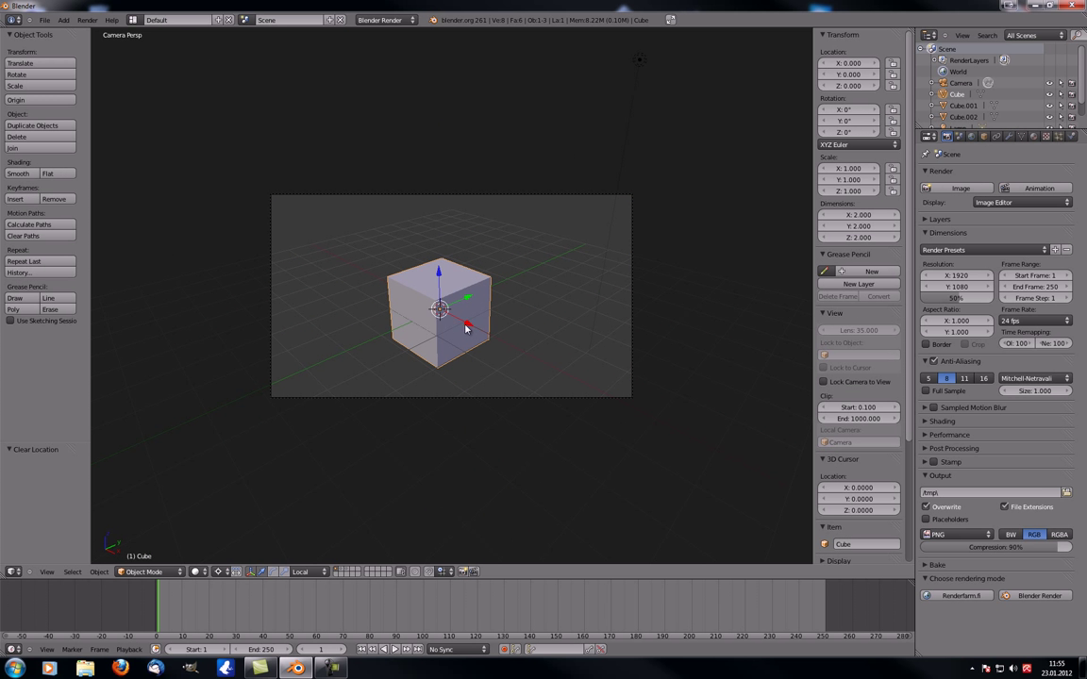
drag(466, 328, 432, 317)
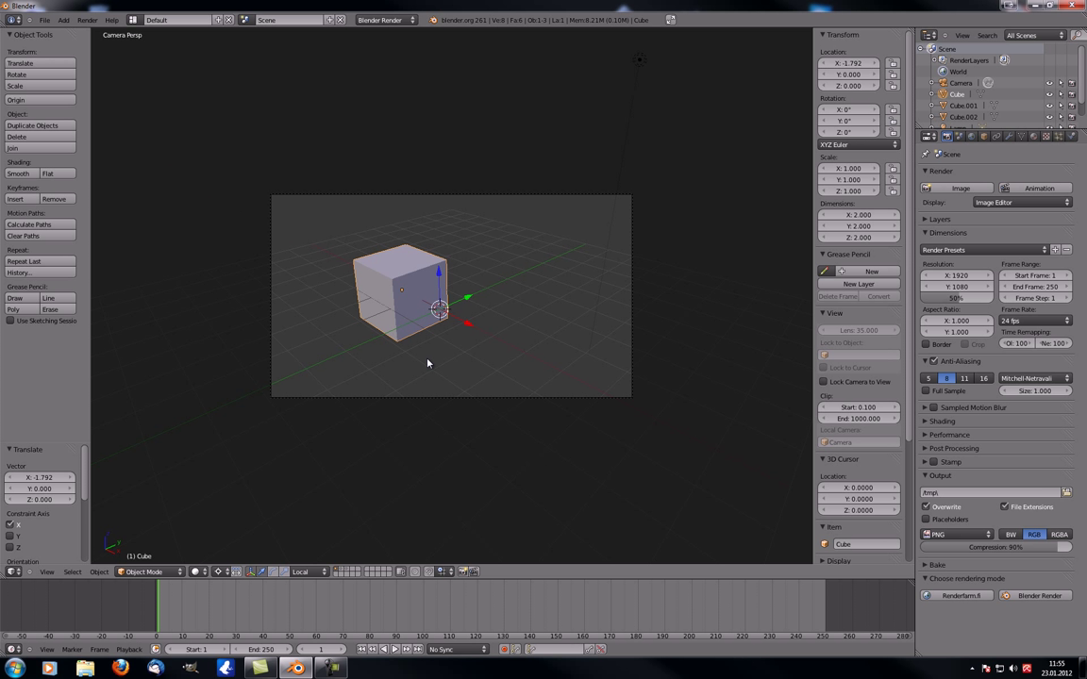
key(shift+s)
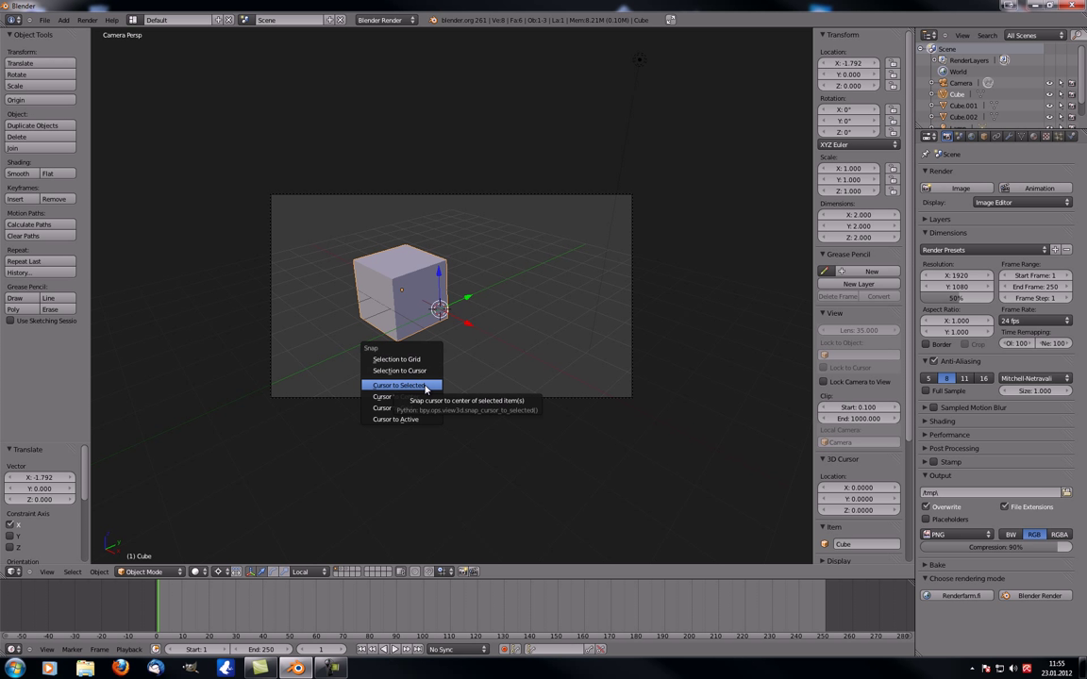
click(426, 387)
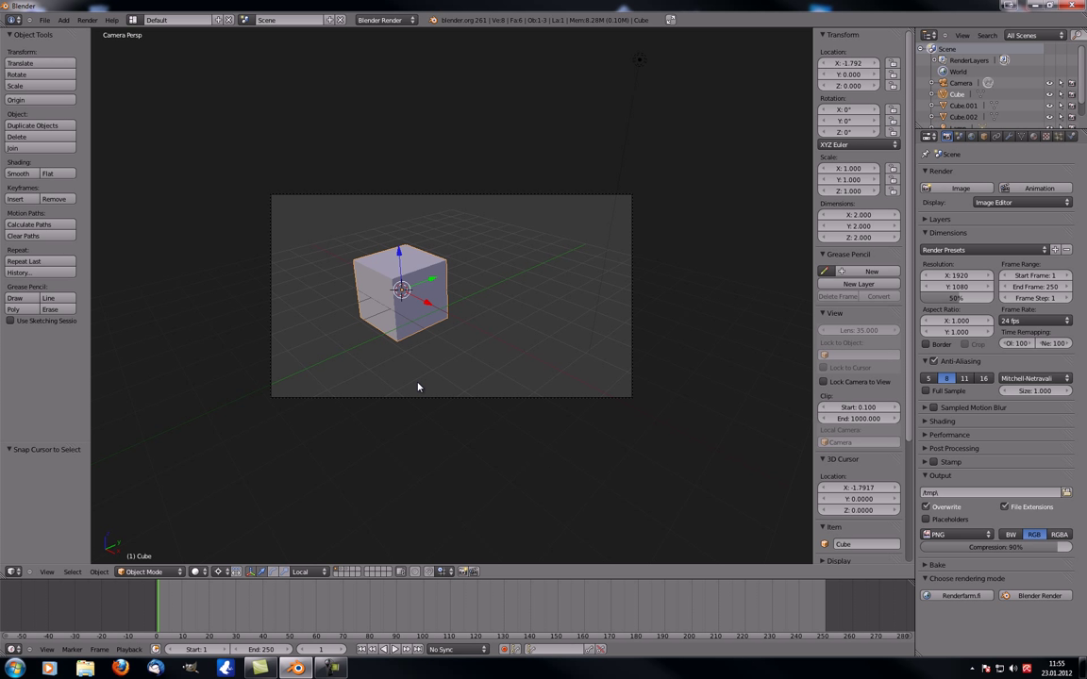
- Try rotating the moved cube around the global Z axis about the 3D cursor at its centre
key(g)
key(z)
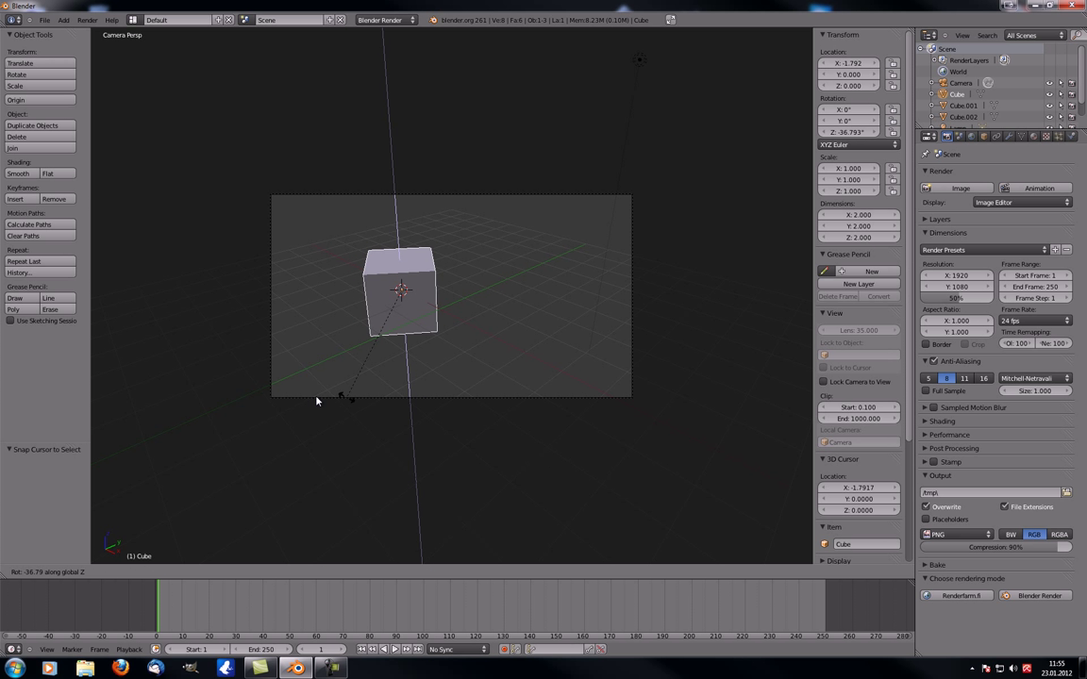
right_click(289, 395)
- Select the camera and try orbiting it around the moved cube by rotating about the global Z axis
right_click(472, 196)
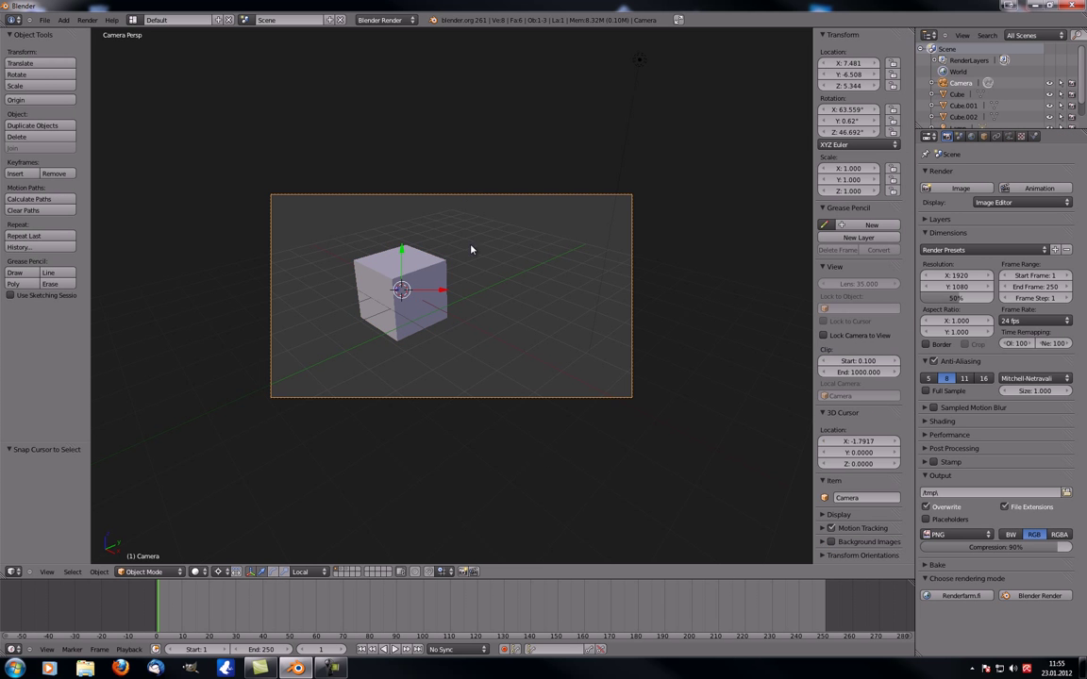
key(r)
key(z)
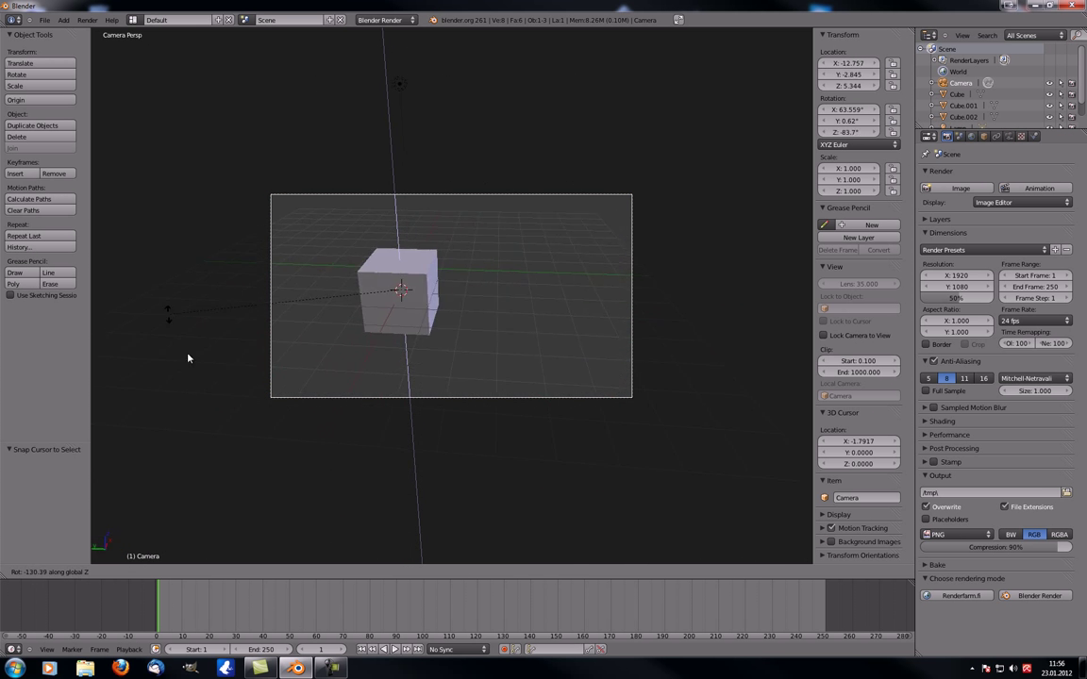
click(439, 429)
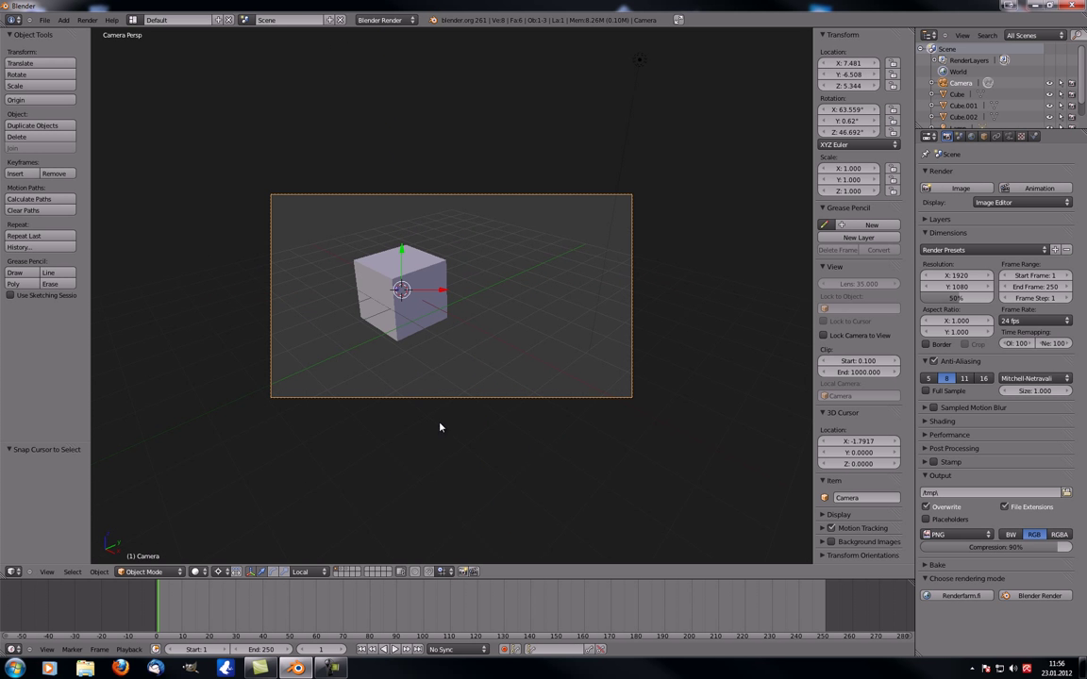
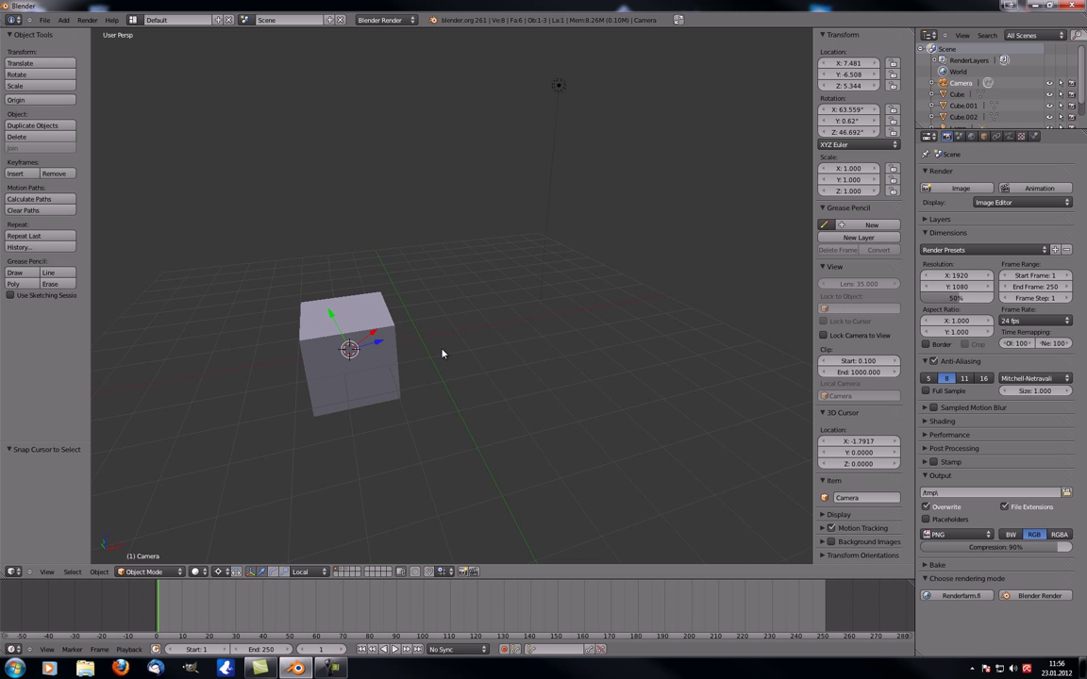
- In an orthographic view, display the second and third layers in turn and return to the first layer
key(KP_5)
key(Home)
middle_drag(430, 344, 451, 310)
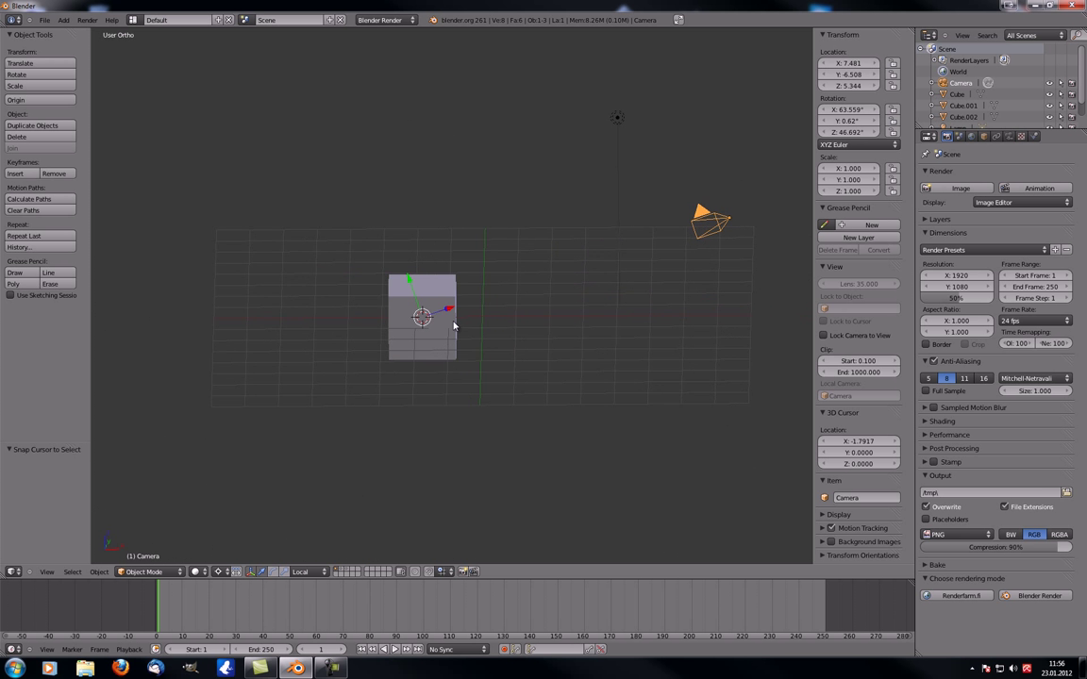
scroll(454, 327, up, 3)
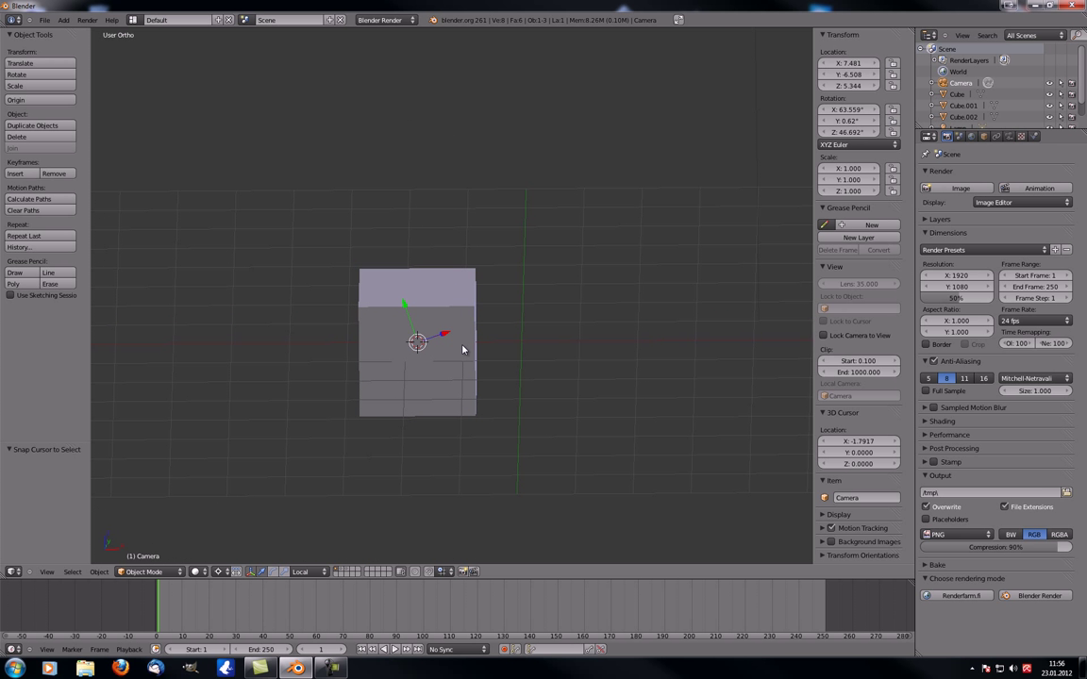
click(344, 570)
click(350, 571)
click(337, 571)
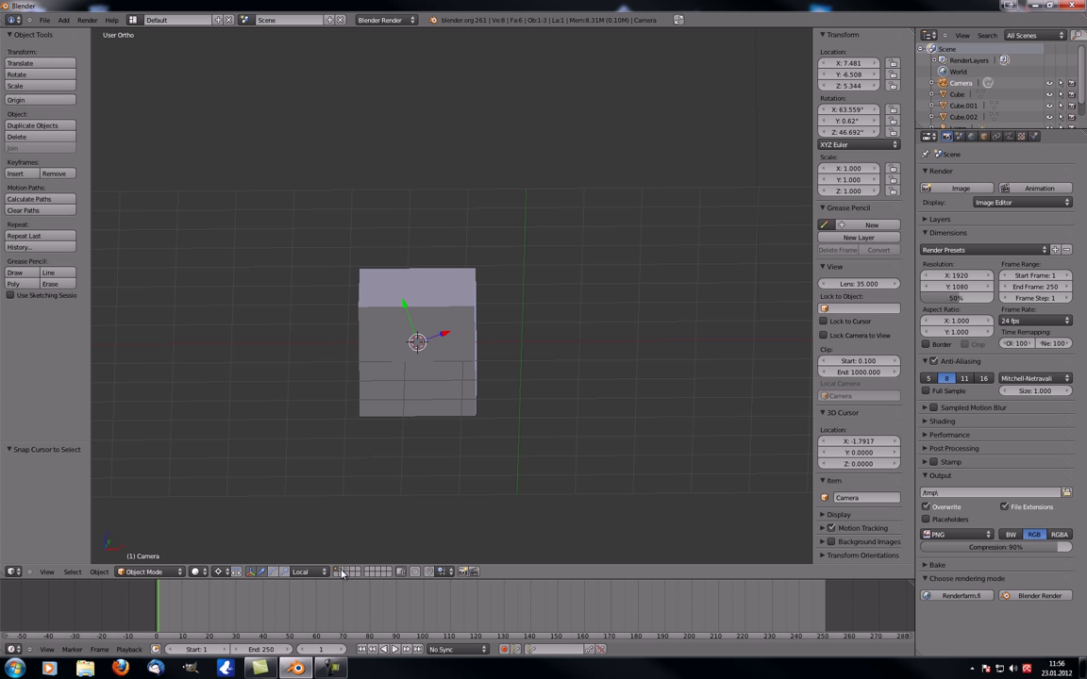
- Switch the viewport from the first layer to the second and third layers again, ending on the first
click(344, 570)
click(350, 571)
click(337, 571)
scroll(462, 392, down, 2)
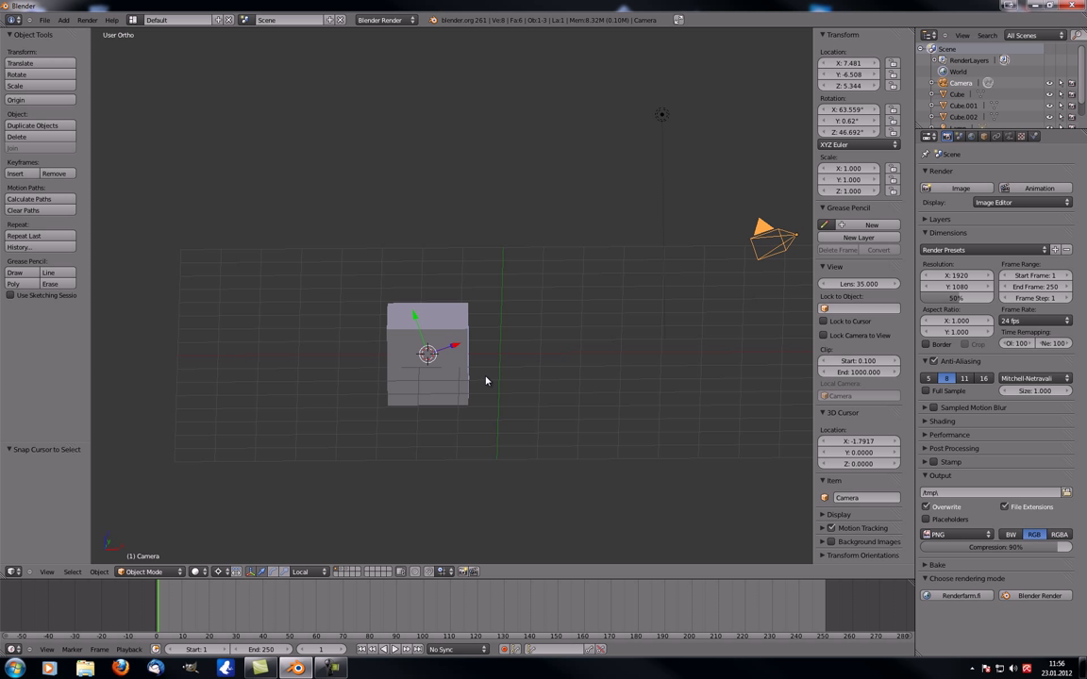
- Display the layers one at a time, starting at layer 1 and stepping up to layer 6
key(1)
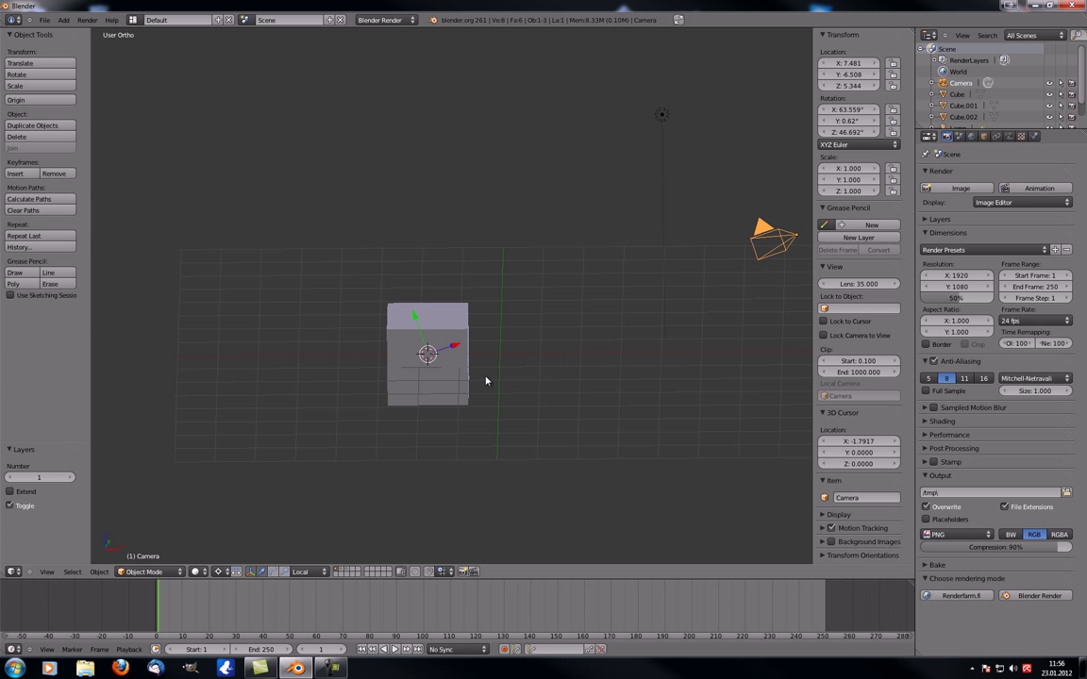
key(2)
key(3)
key(4)
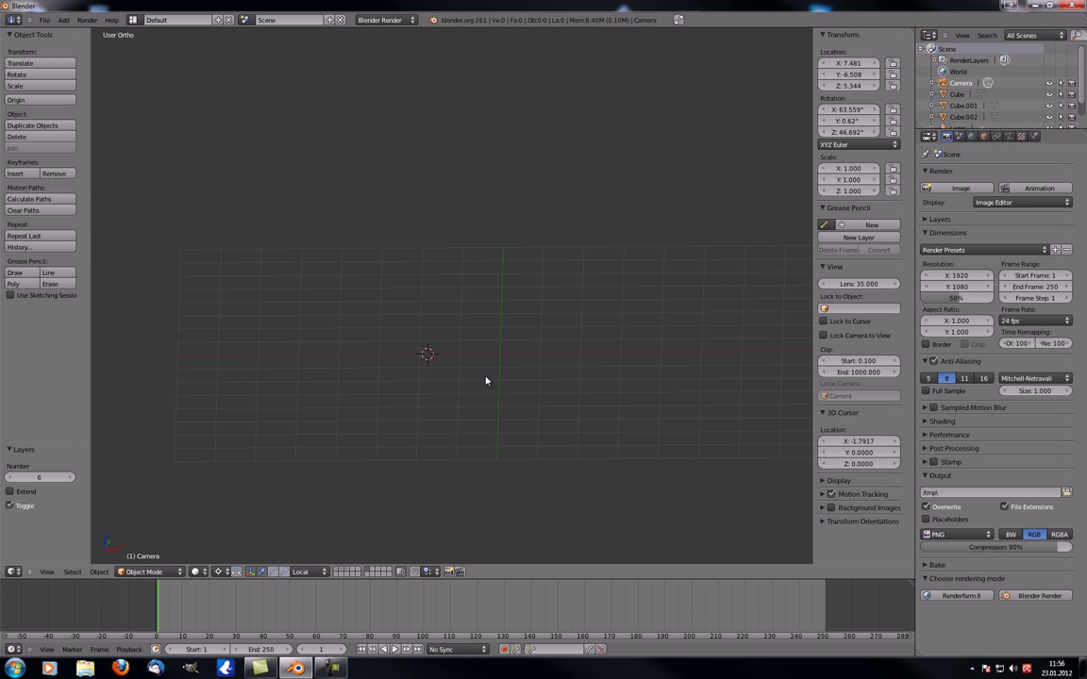
- Display the second layer, select its cube and assign it to the first layer as well
middle_drag(486, 380, 501, 295)
click(340, 572)
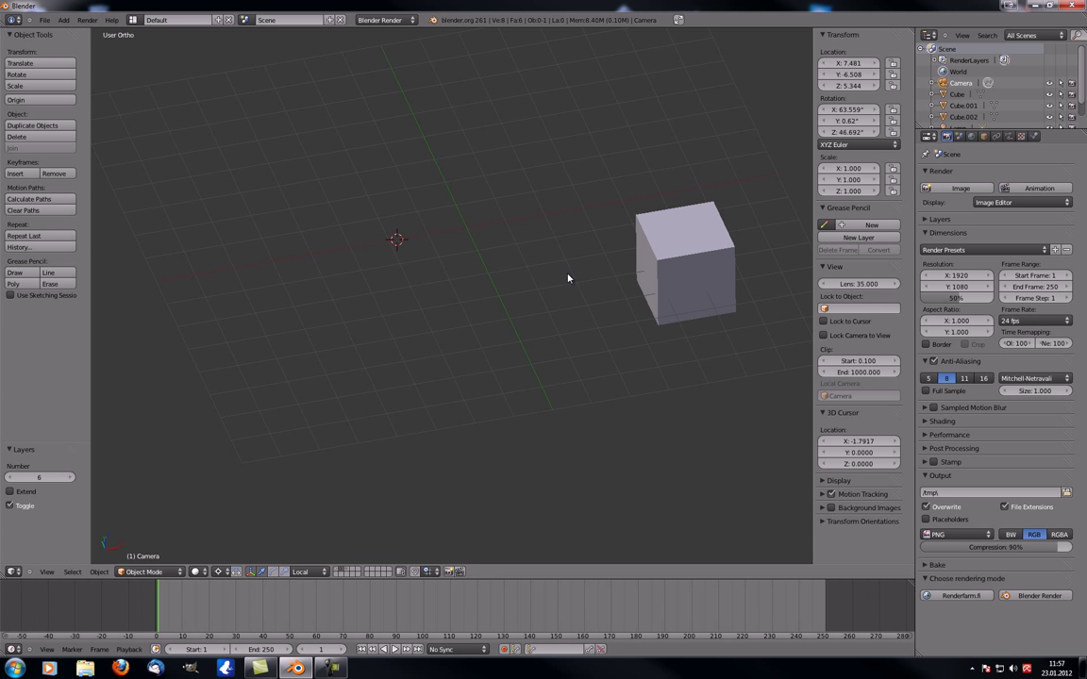
shift+middle_drag(583, 277, 347, 294)
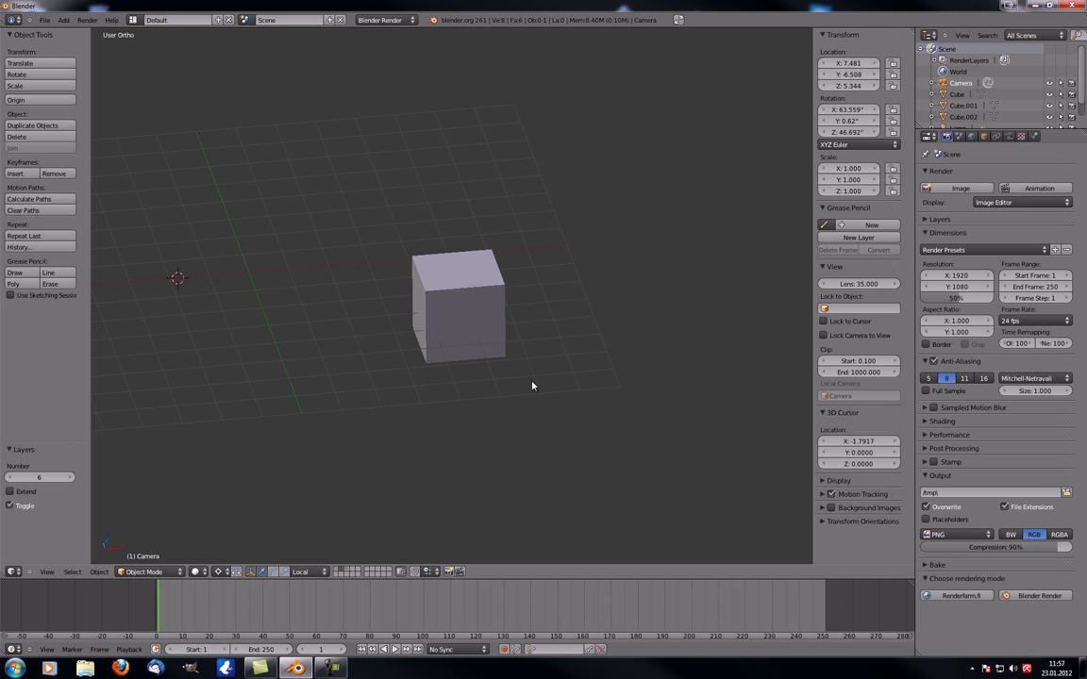
middle_drag(531, 385, 456, 403)
key(KP_Decimal)
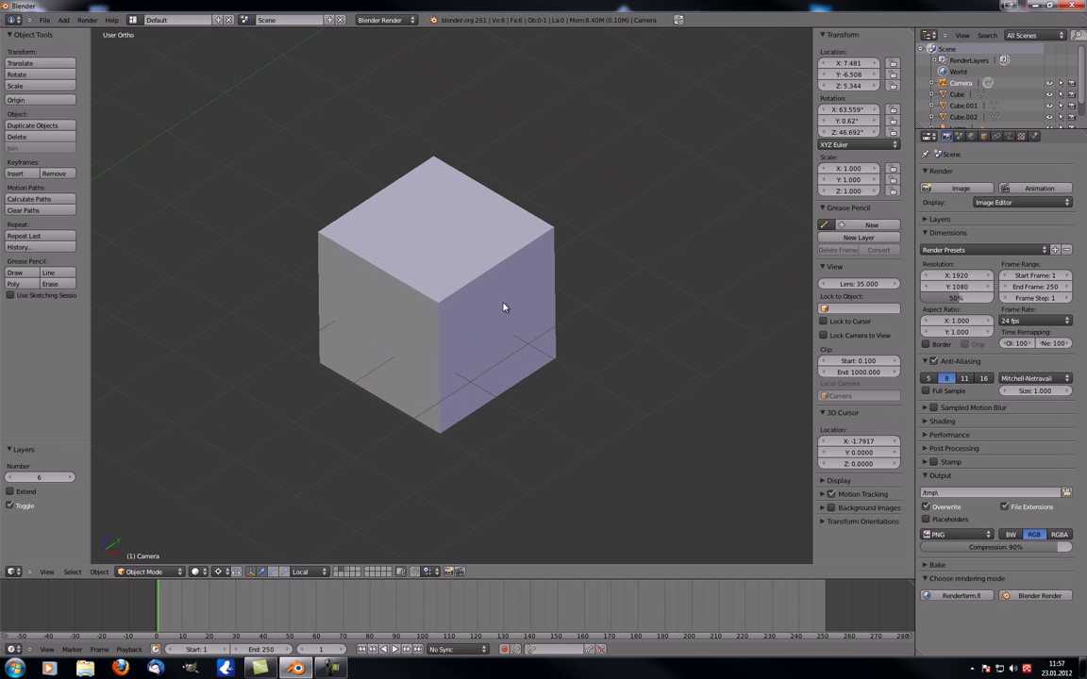
right_click(460, 290)
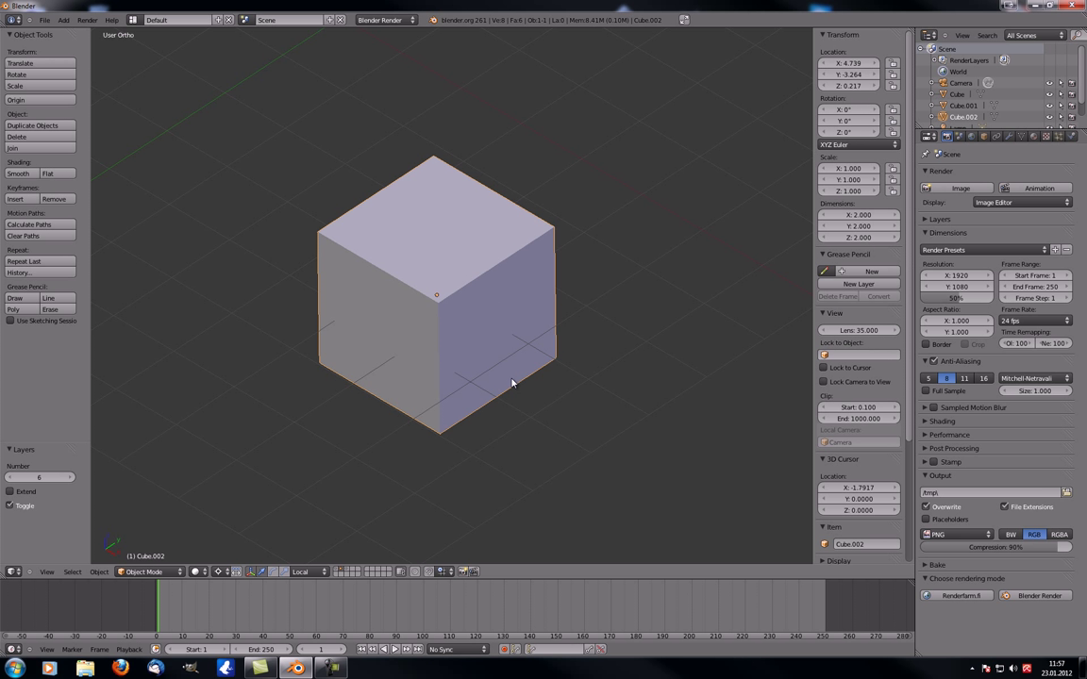
key(m)
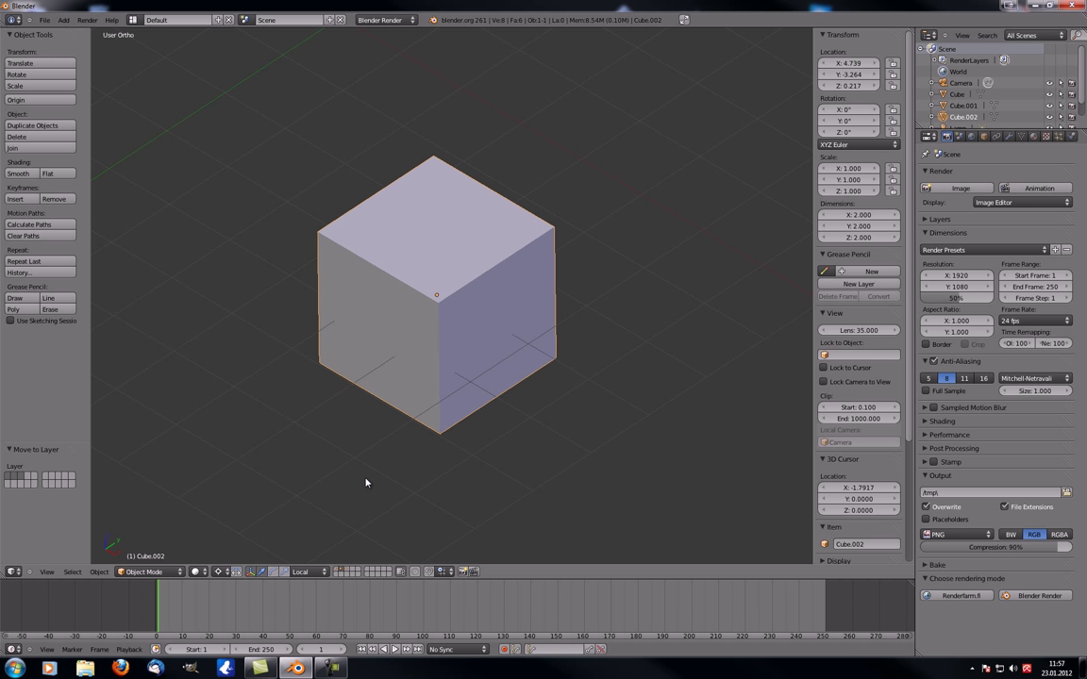
- Display the first and second layers separately to check the shared cube, and show the first three layers together
shift+click(337, 573)
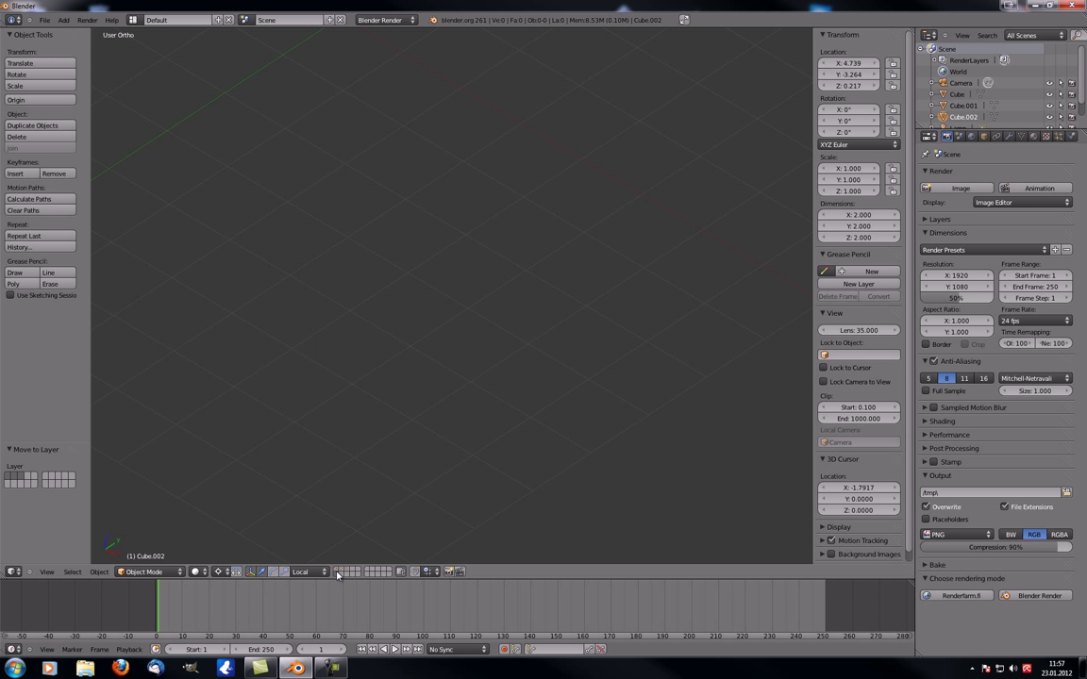
scroll(391, 243, down, 4)
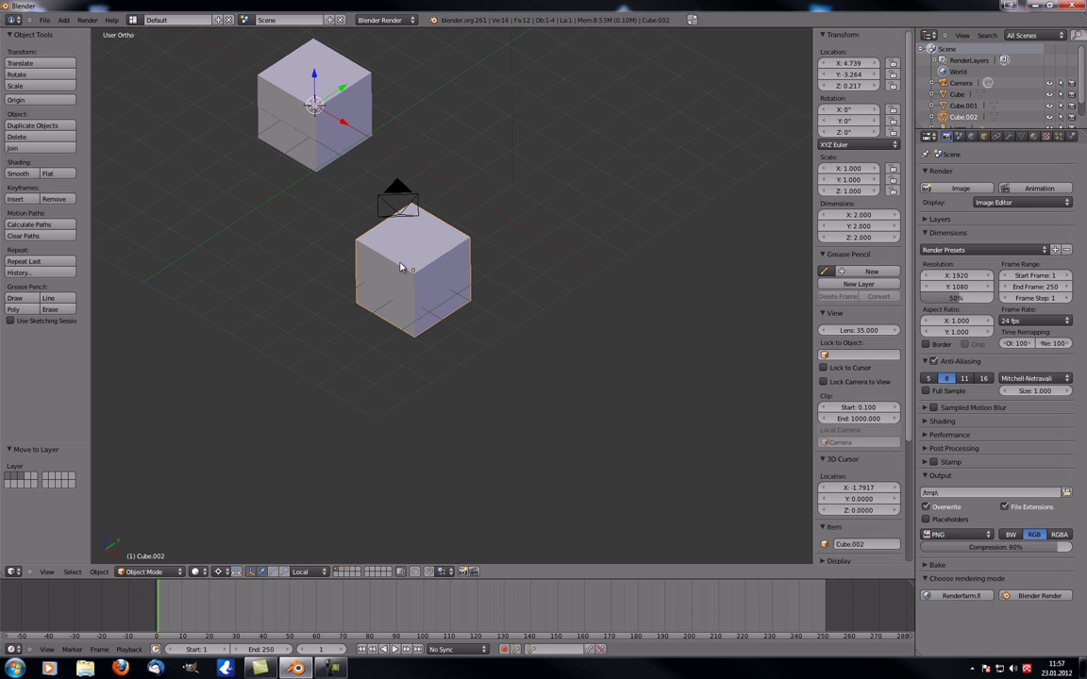
click(341, 573)
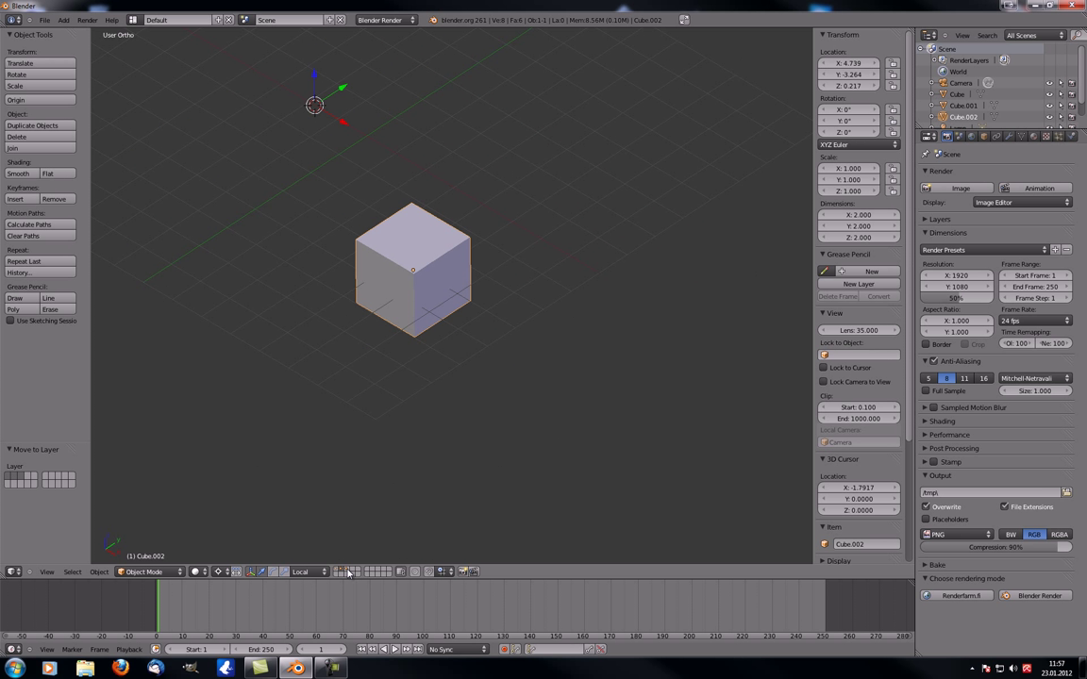
shift+click(347, 573)
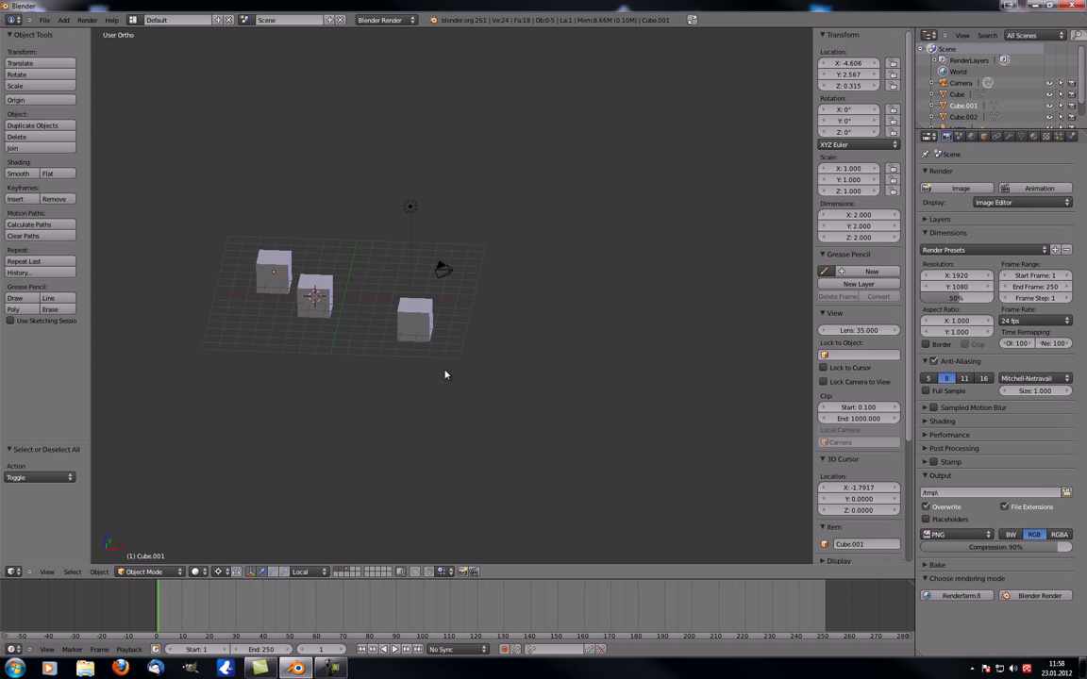
- Select and deselect all objects across the visible layers, and display the lower-row layers 11 and 16
key(a)
middle_drag(429, 370, 560, 366)
key(a)
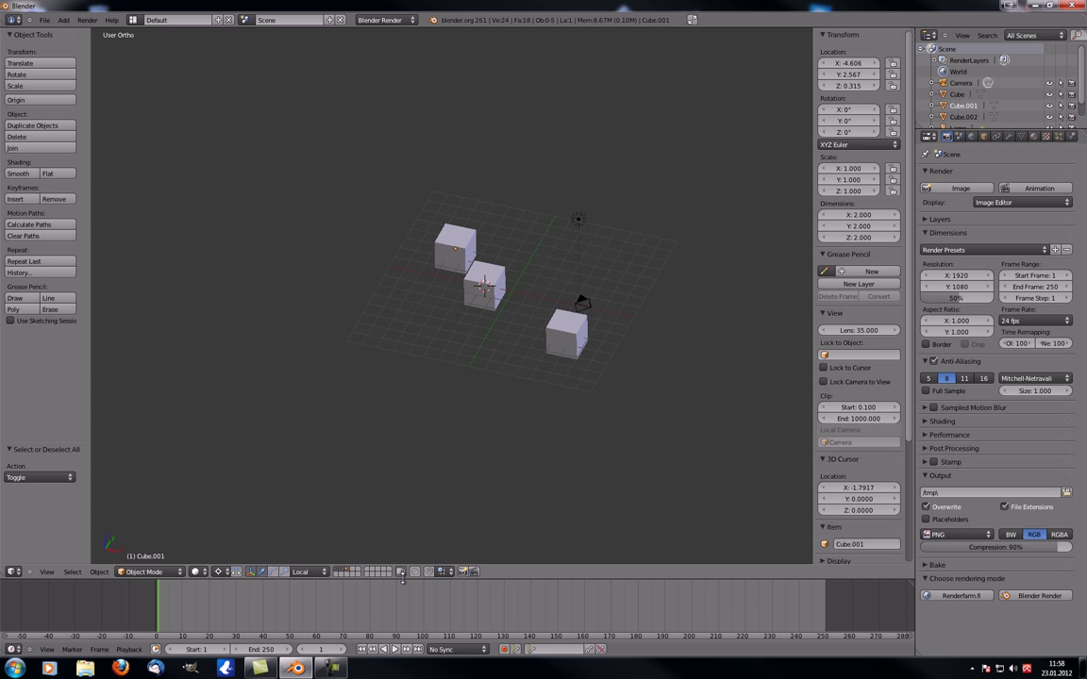
key(alt+4)
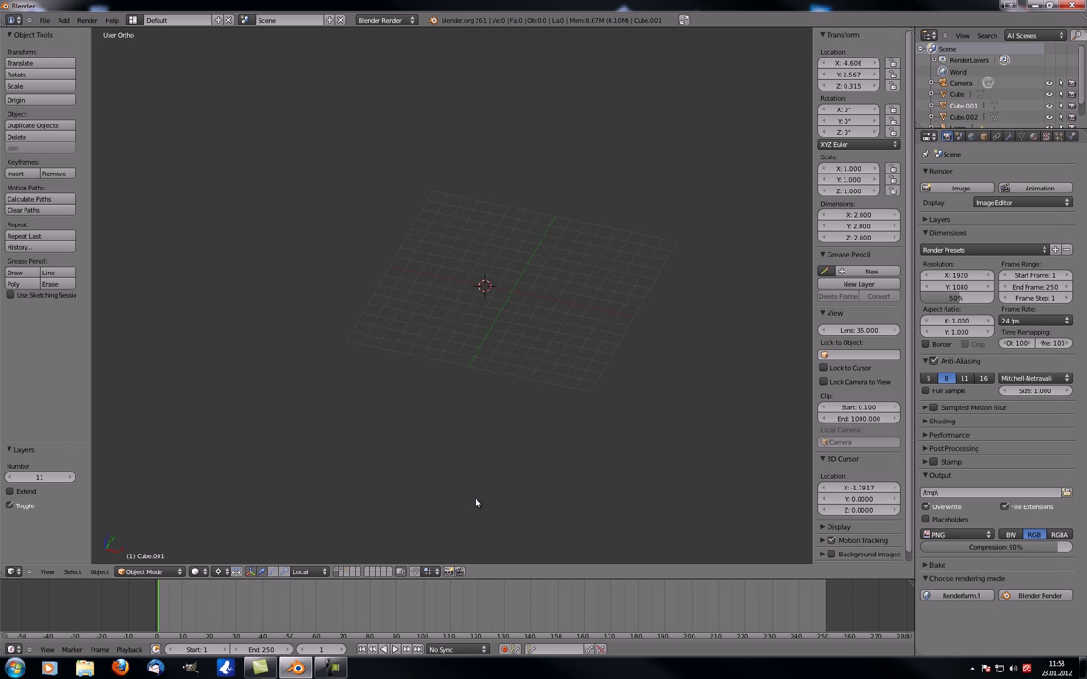
key(alt+6)
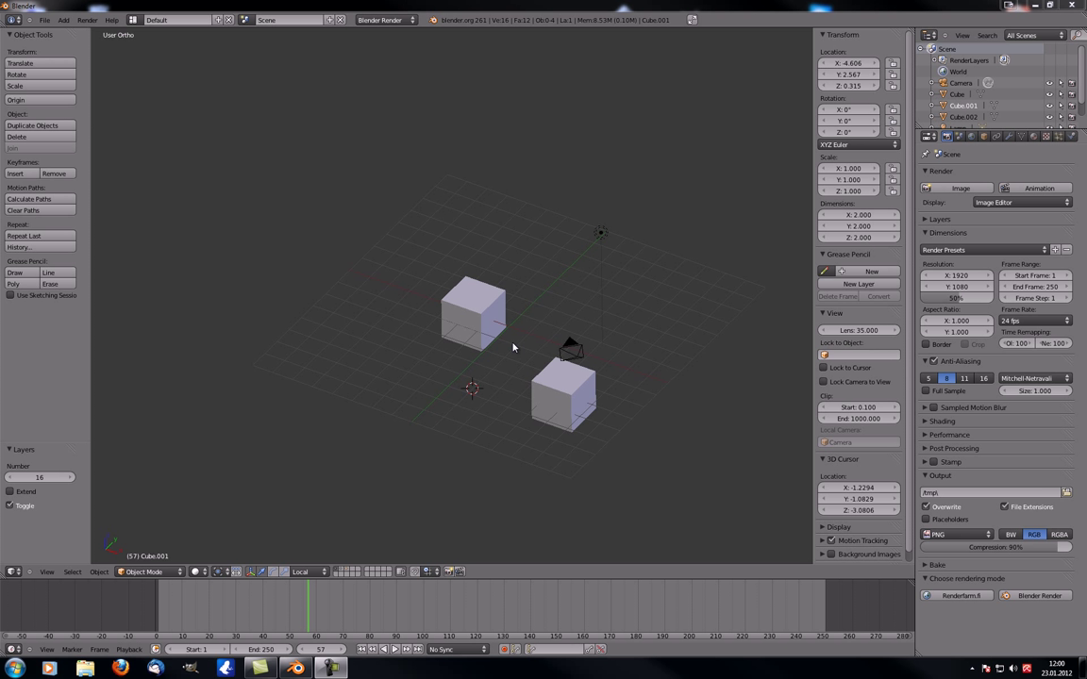
- Delete the extra cube nearest the camera from the first layer
middle_drag(513, 347, 490, 344)
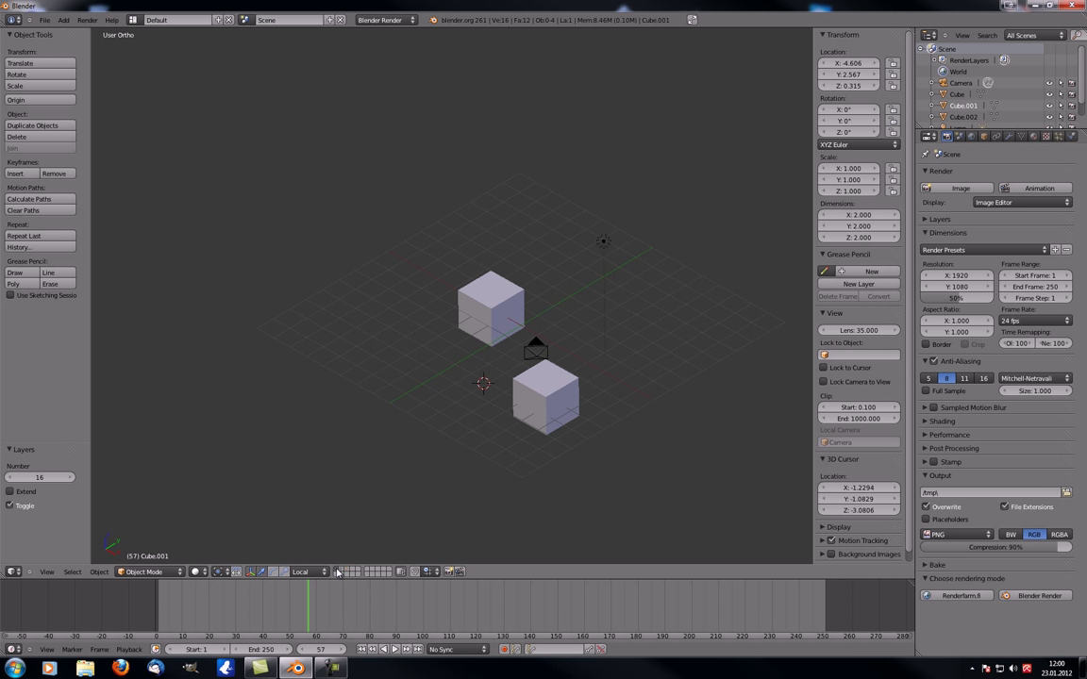
right_click(517, 410)
key(x)
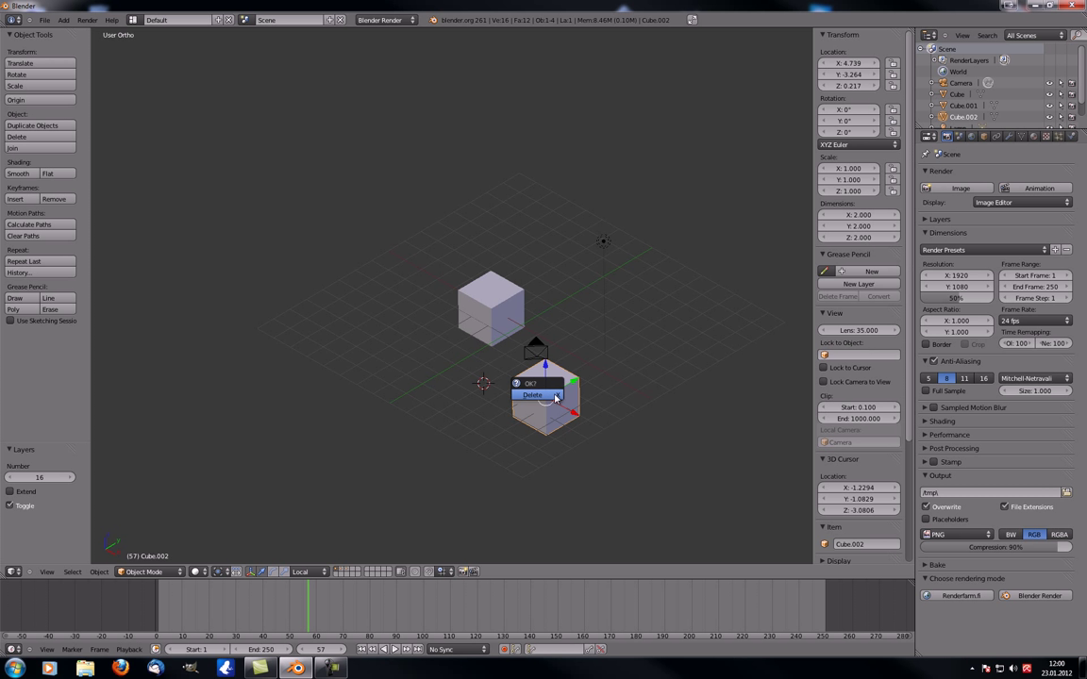
click(534, 394)
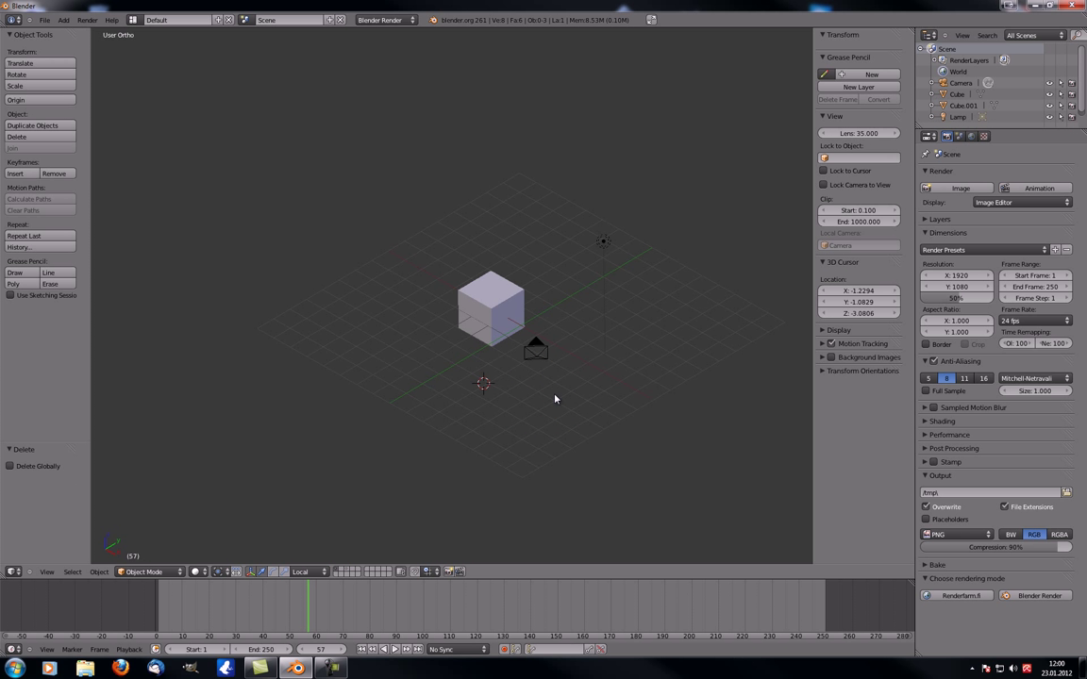
- Delete the cube on the third layer and return to the first layer
click(349, 570)
right_click(472, 248)
key(x)
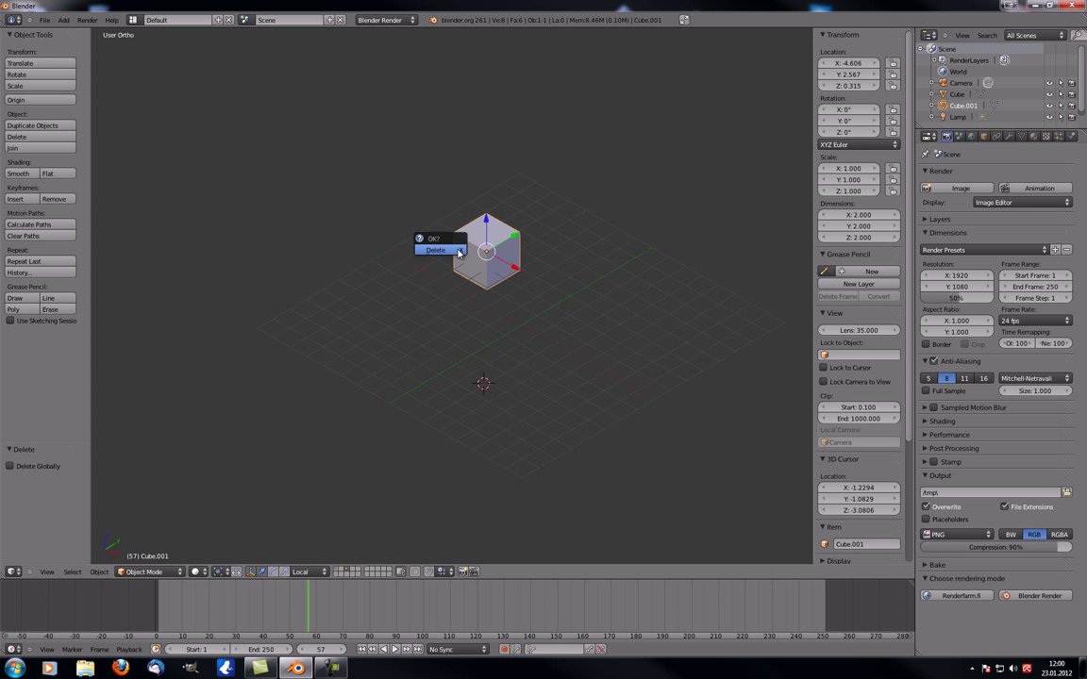
click(458, 252)
click(342, 572)
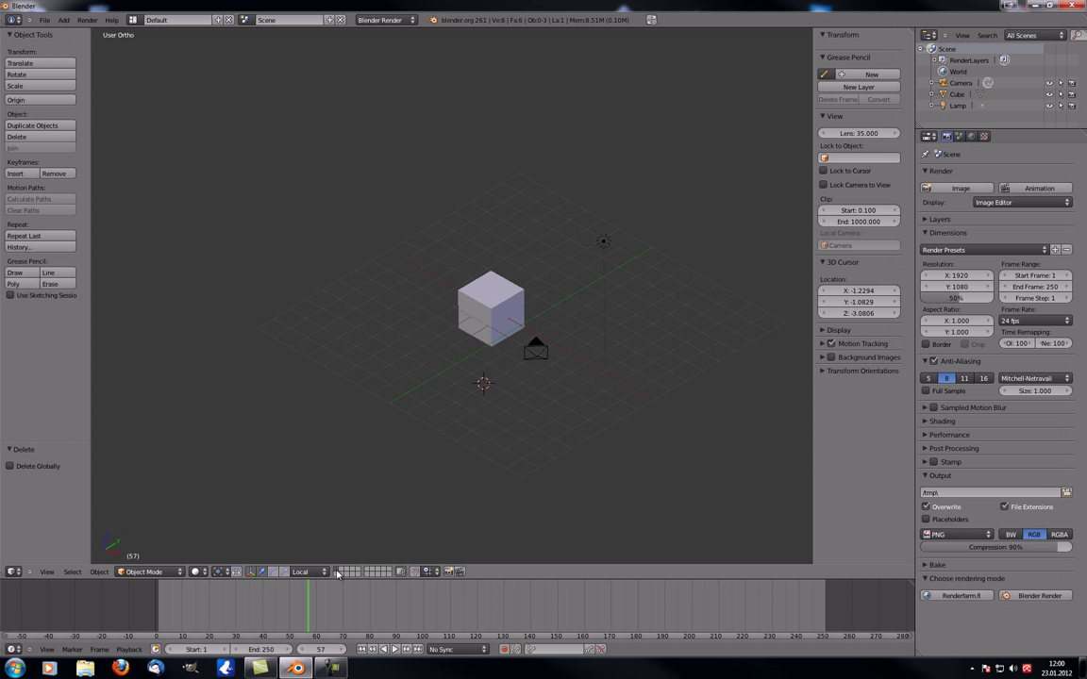
- Select the cube, camera and lamp in turn to compare their transform properties, ending with the cube selected
middle_drag(519, 277, 462, 306)
right_click(443, 318)
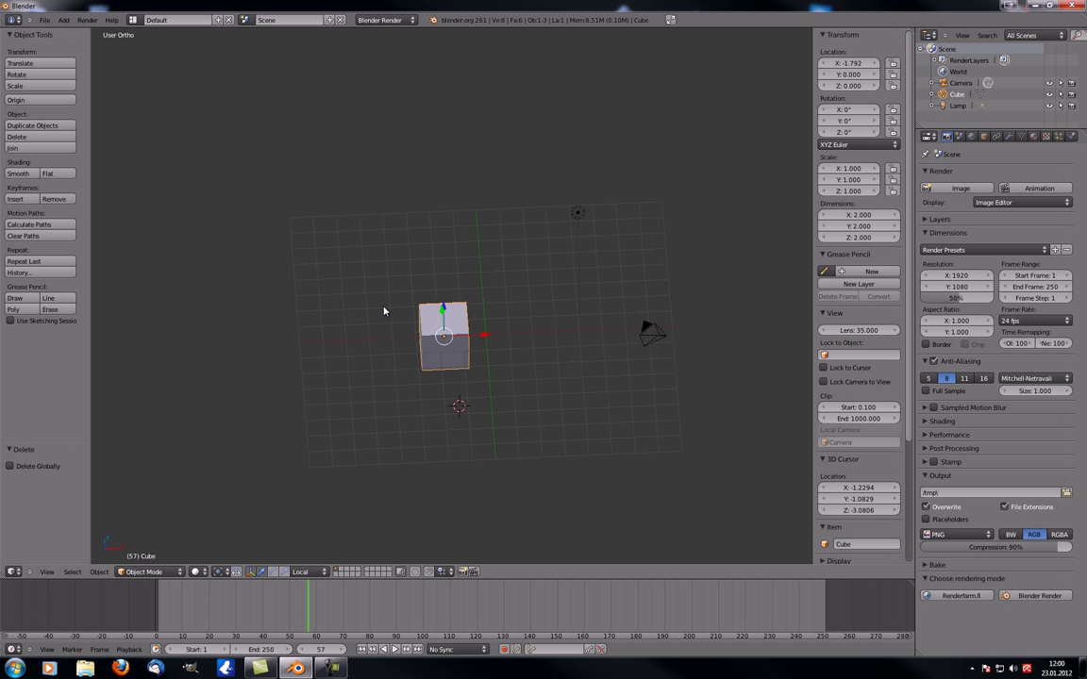
right_click(653, 335)
right_click(577, 214)
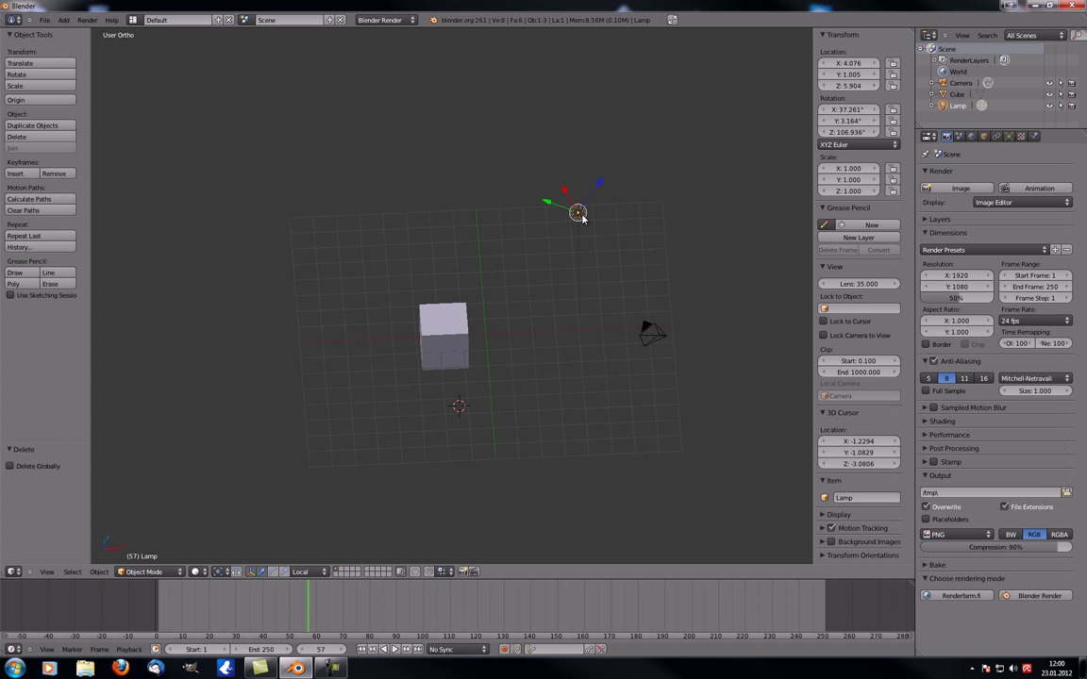
right_click(465, 328)
middle_drag(568, 353, 509, 311)
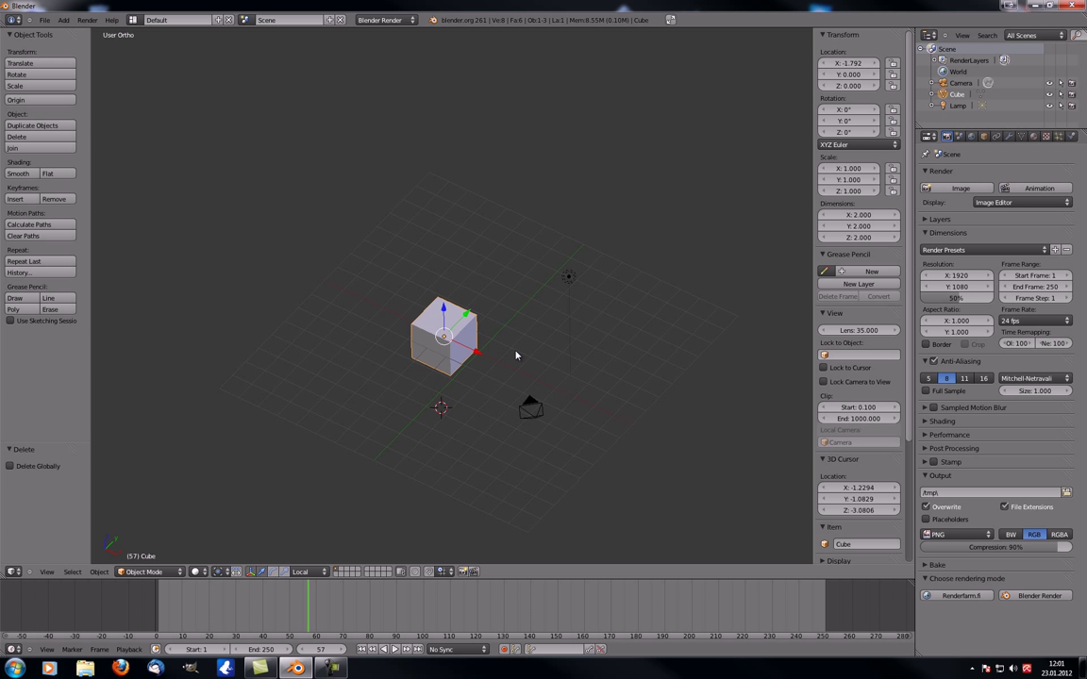
right_click(533, 408)
right_click(568, 277)
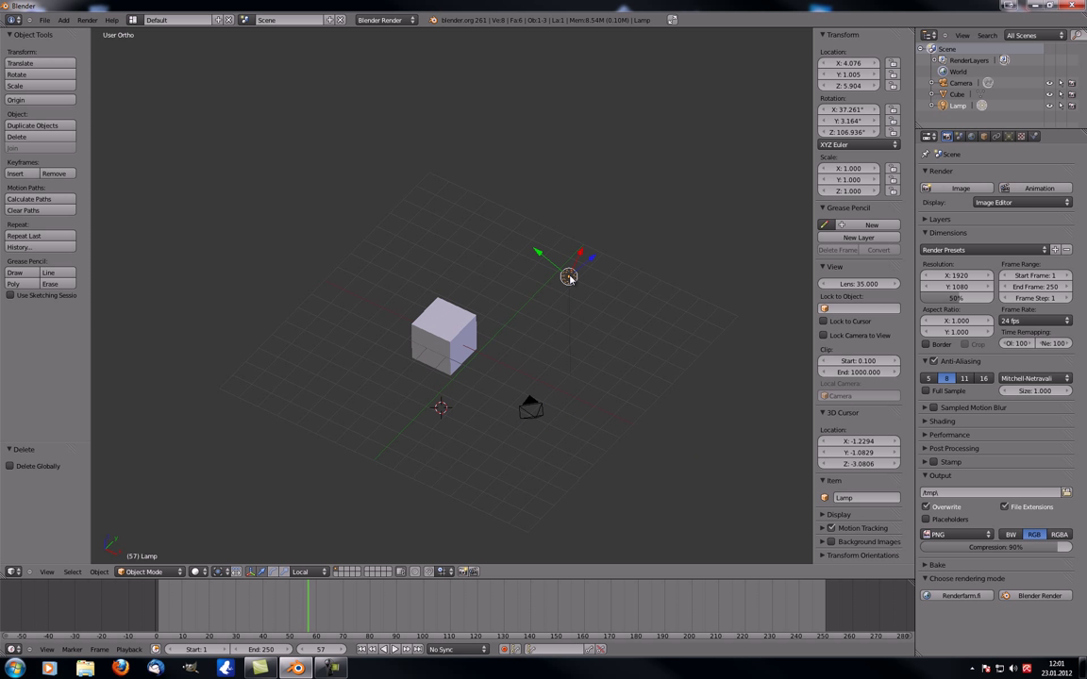
right_click(428, 332)
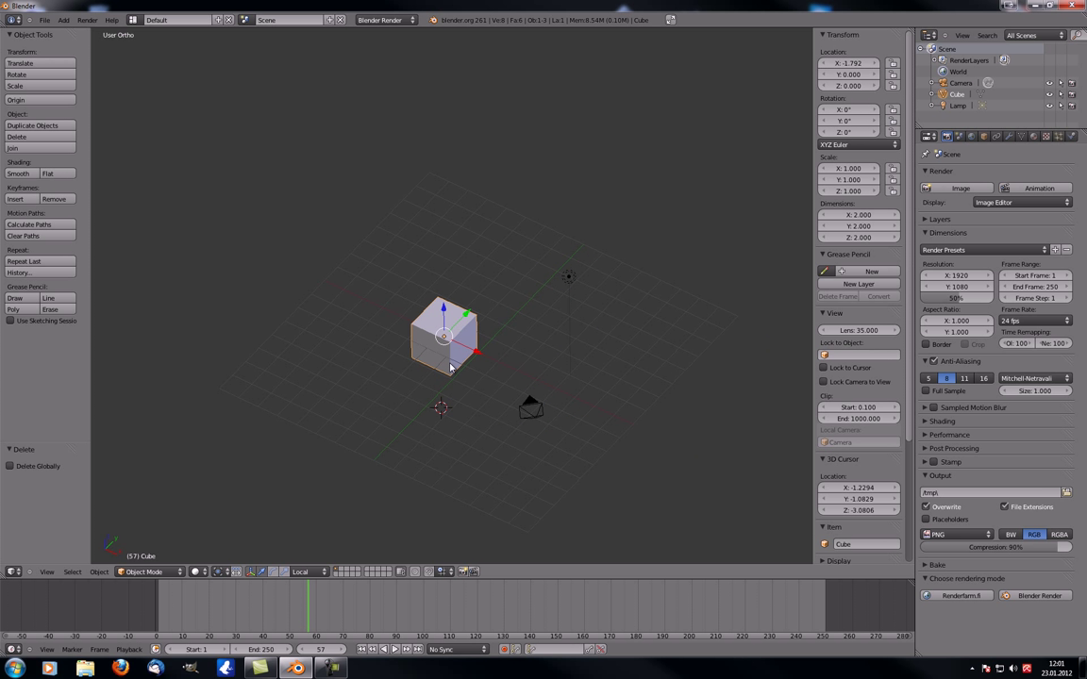
- Set the cube's X location to 0
middle_drag(450, 367, 510, 361)
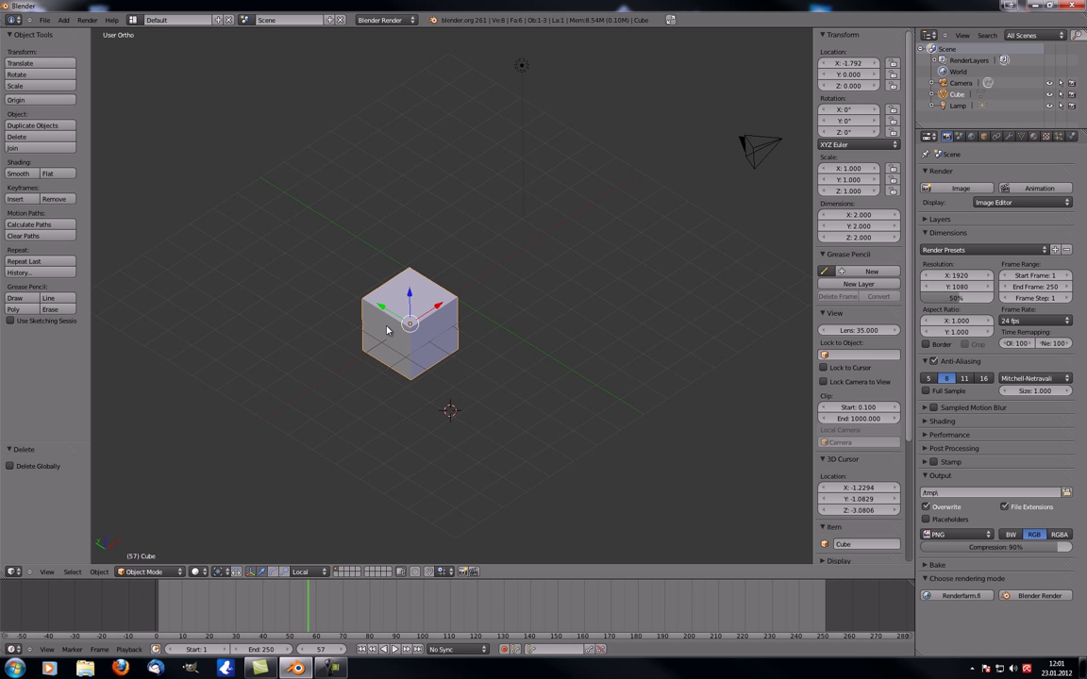
middle_drag(543, 314, 391, 340)
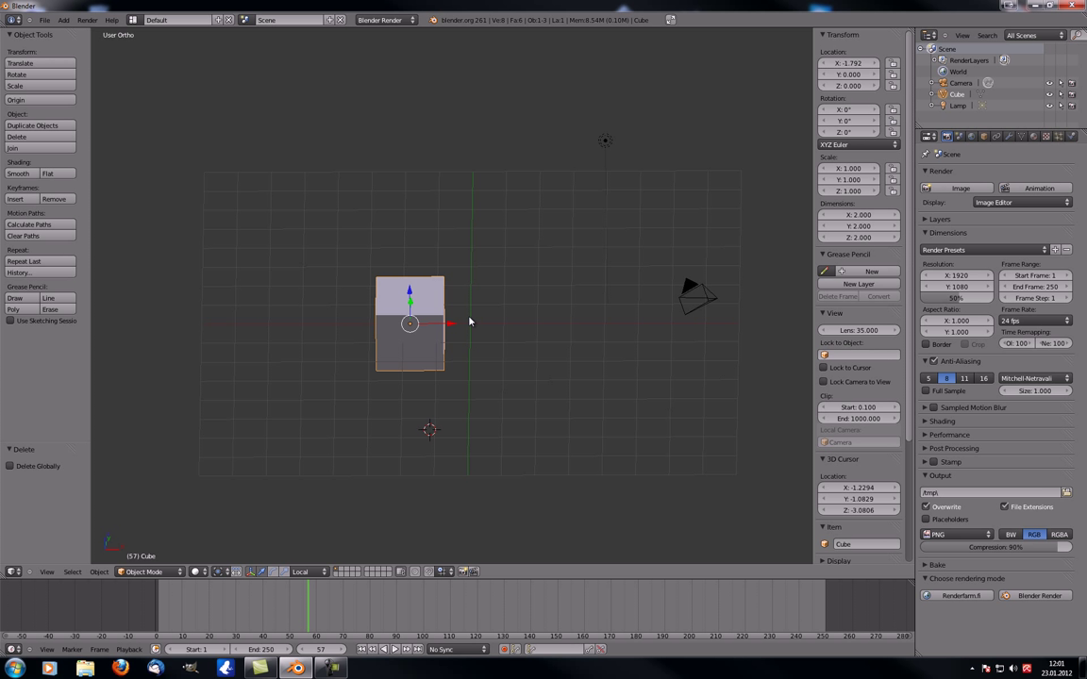
click(846, 62)
text(1.7920)
key(Return)
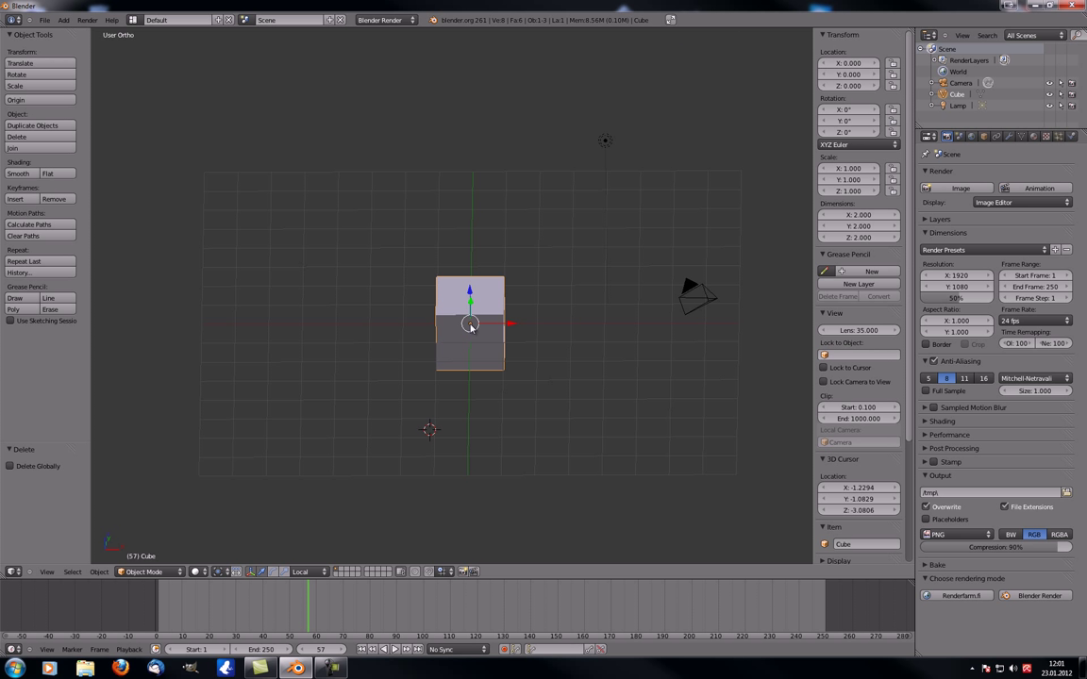
- Lock the cube's Z location, try moving the cube freely, cancel the move and unlock Z
click(894, 86)
middle_drag(493, 328, 451, 323)
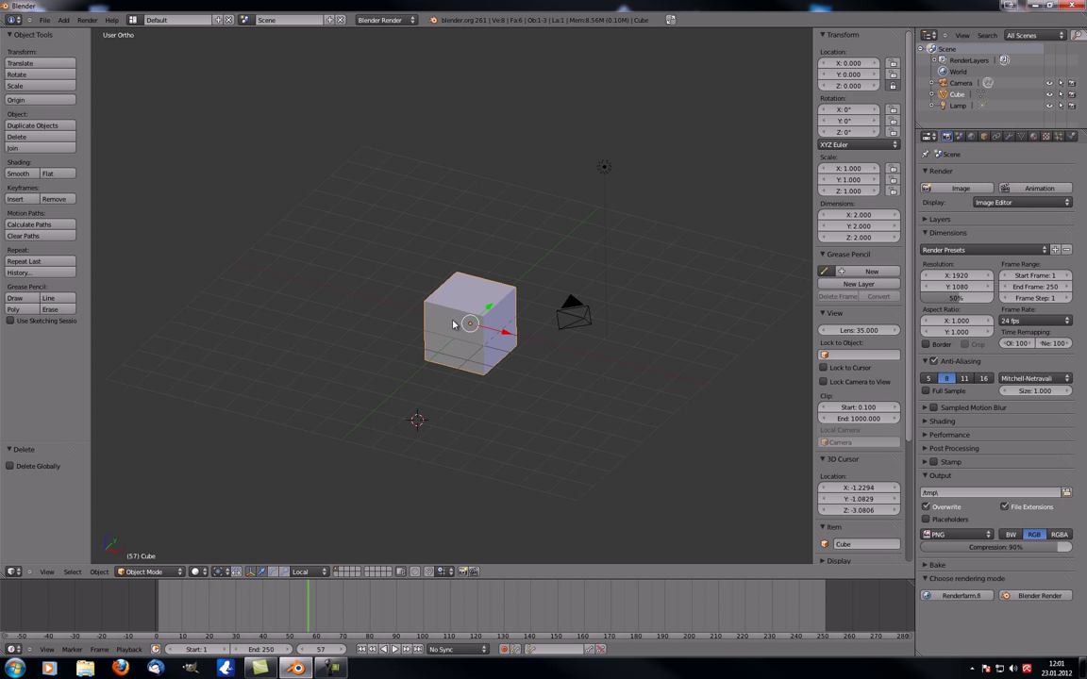
key(g)
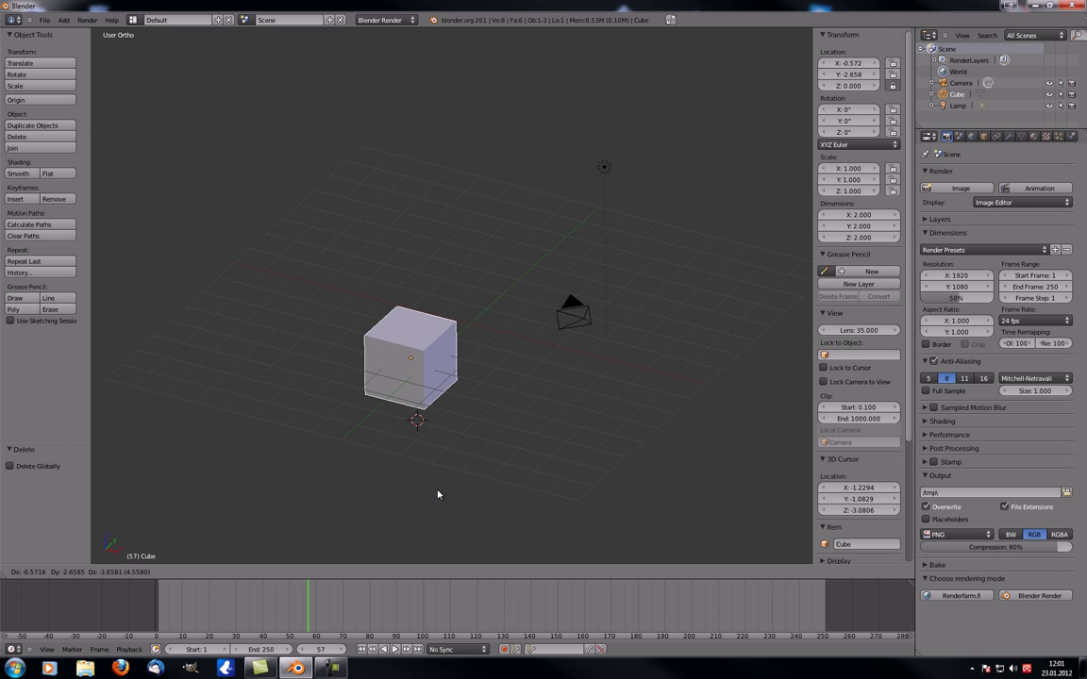
right_click(481, 388)
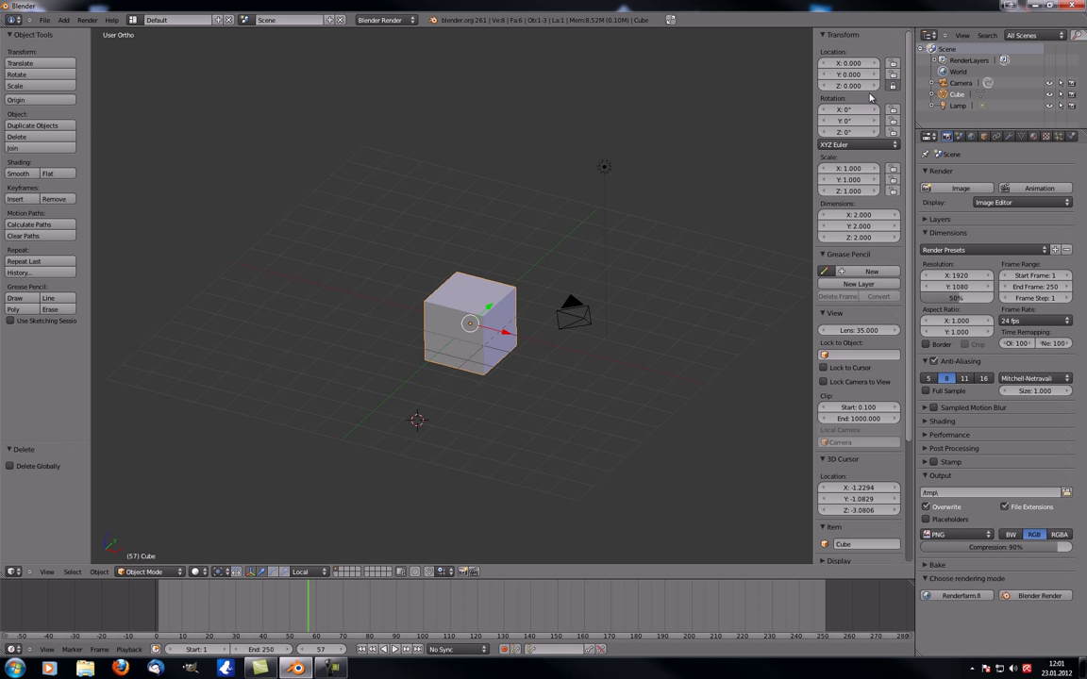
middle_drag(509, 242, 412, 347)
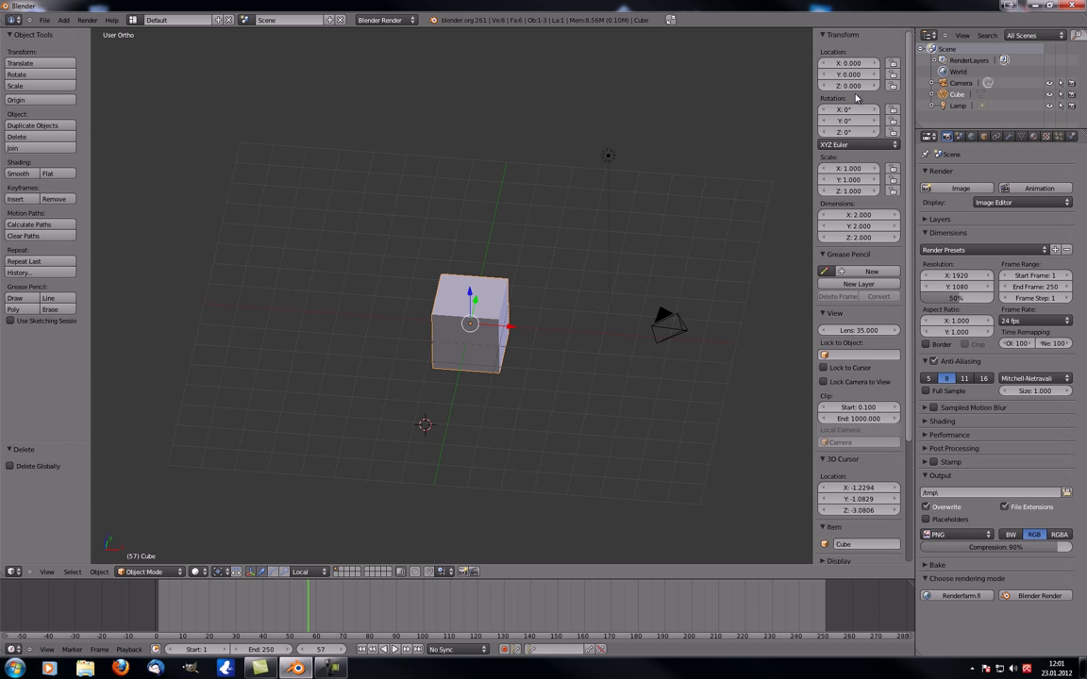
- Examine the cube's available rotation modes, keeping XYZ Euler
click(849, 144)
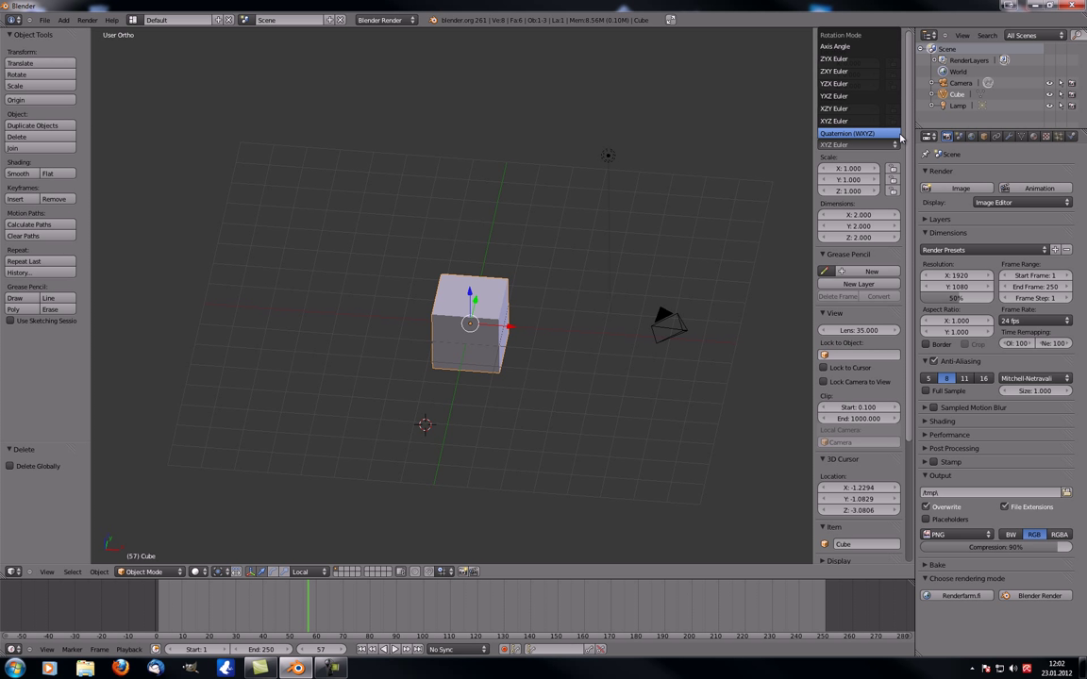
click(859, 163)
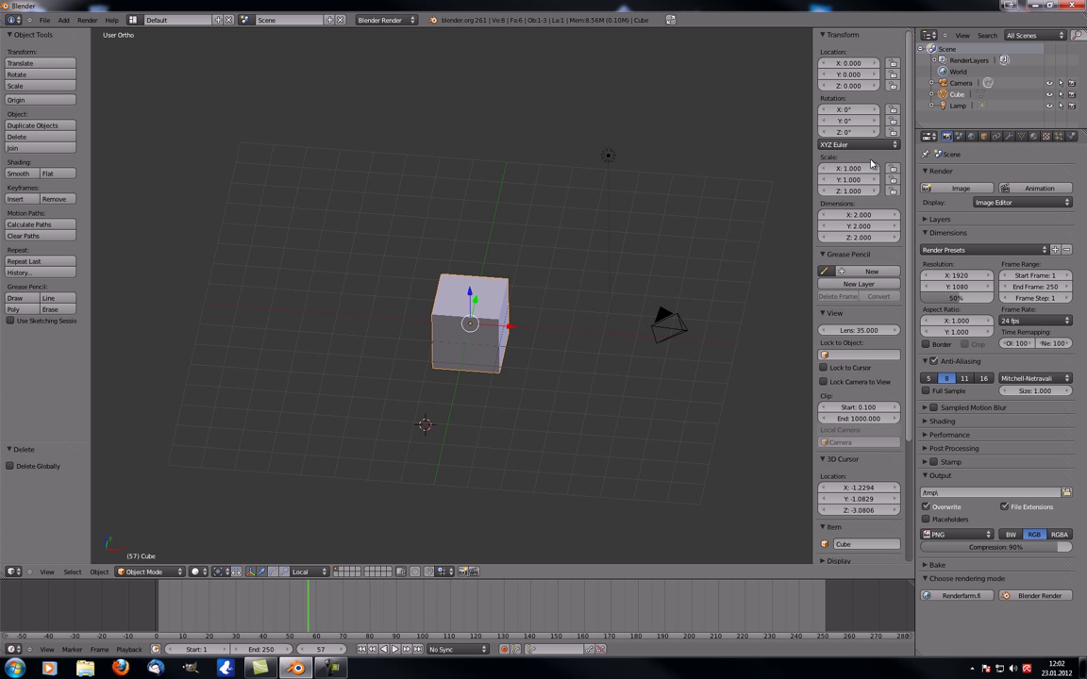
middle_drag(730, 276, 420, 317)
scroll(463, 363, up, 3)
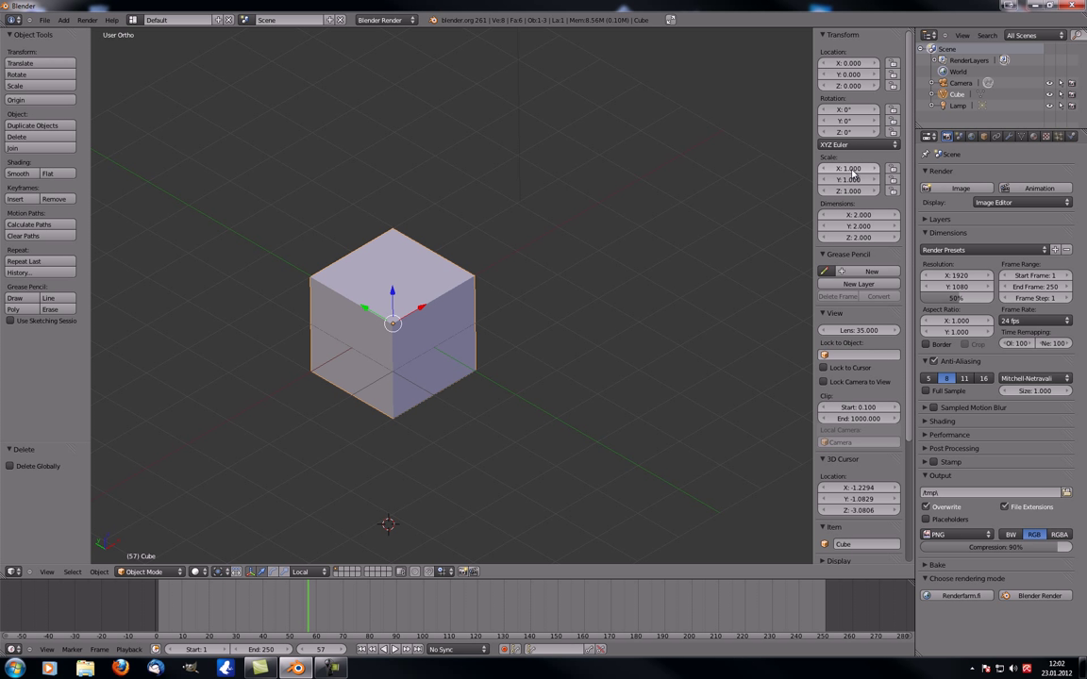
- Try X scale values of about 5.8 and 0 on the cube, and return the X scale to 1
drag(850, 170, 906, 170)
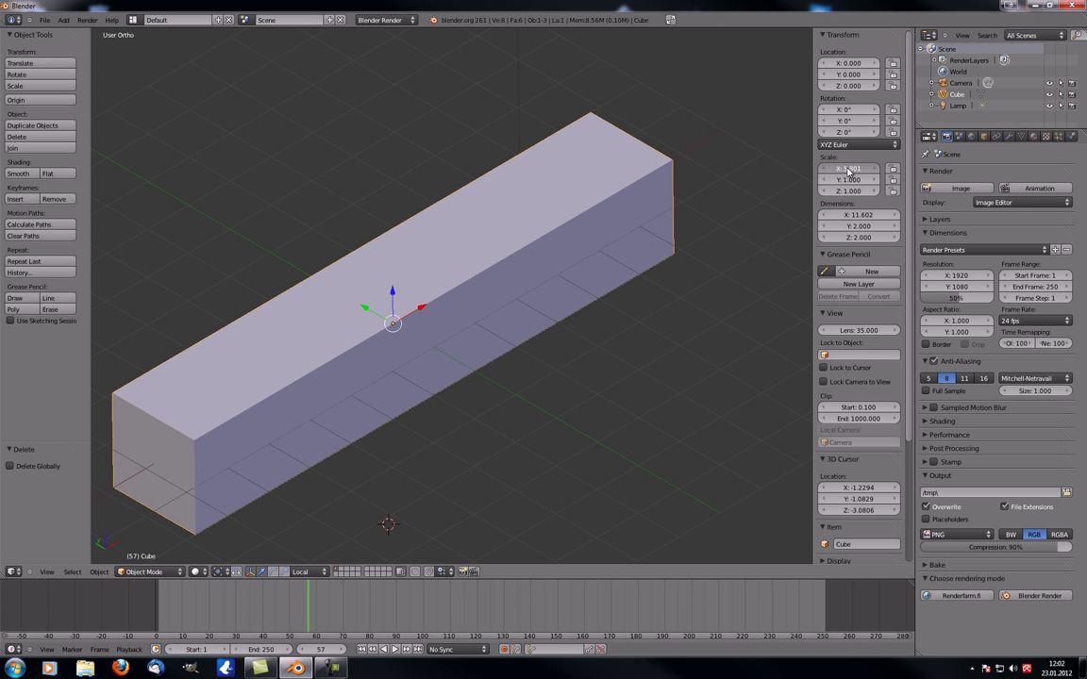
click(850, 168)
text(0)
key(Return)
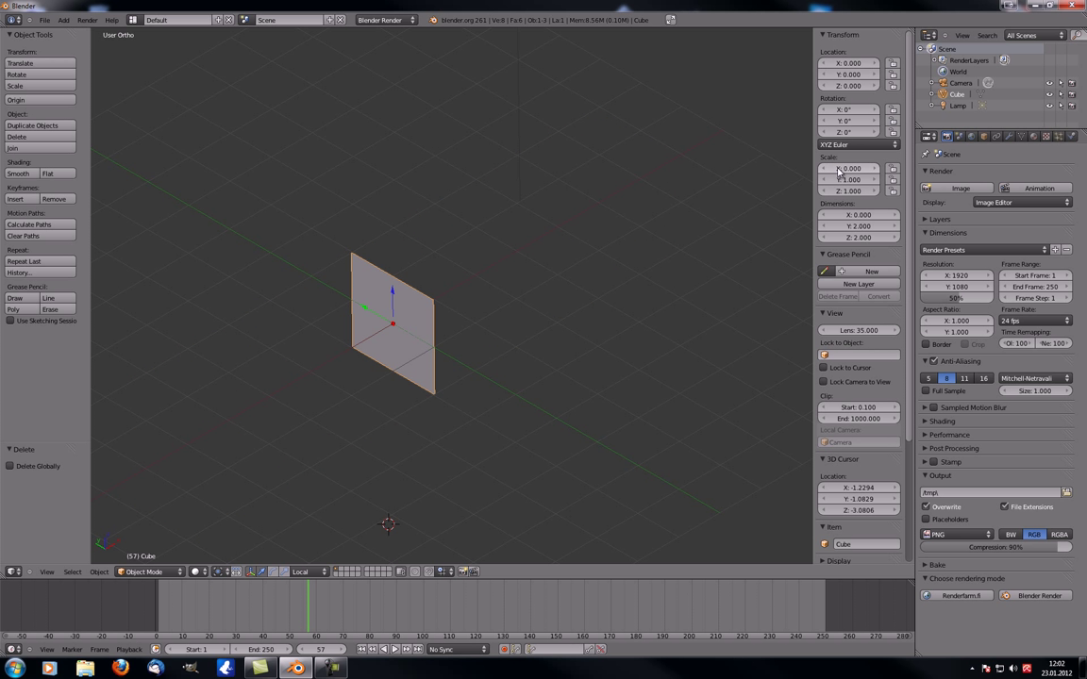
click(849, 170)
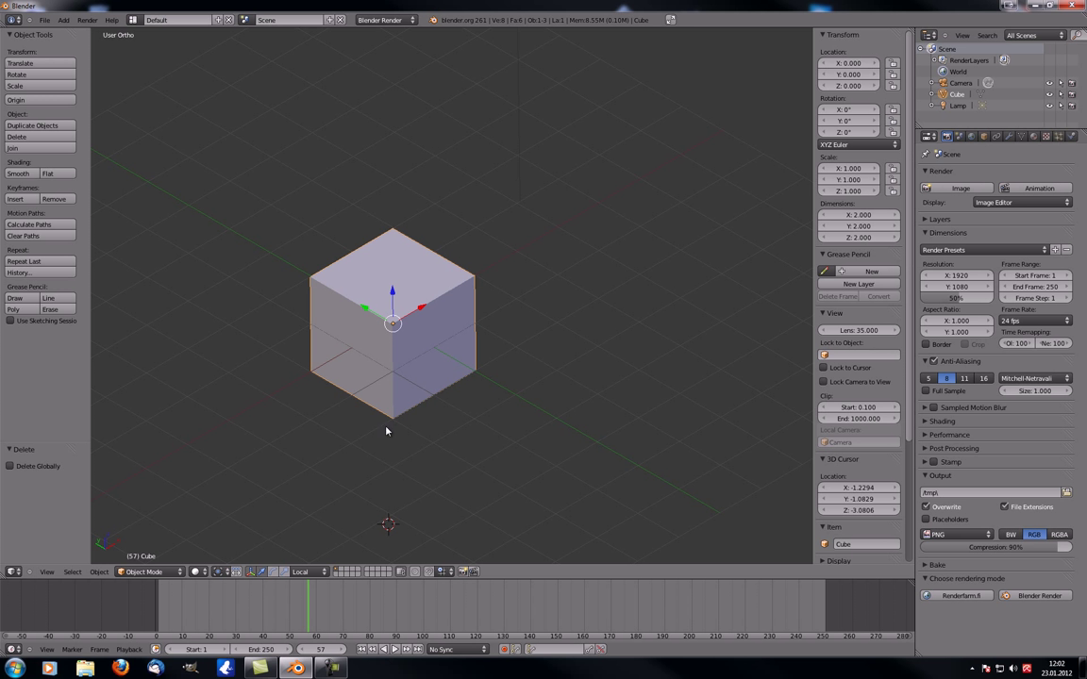
- Set the cube's X dimension to 4, and set its X scale to 4
middle_drag(347, 382, 362, 354)
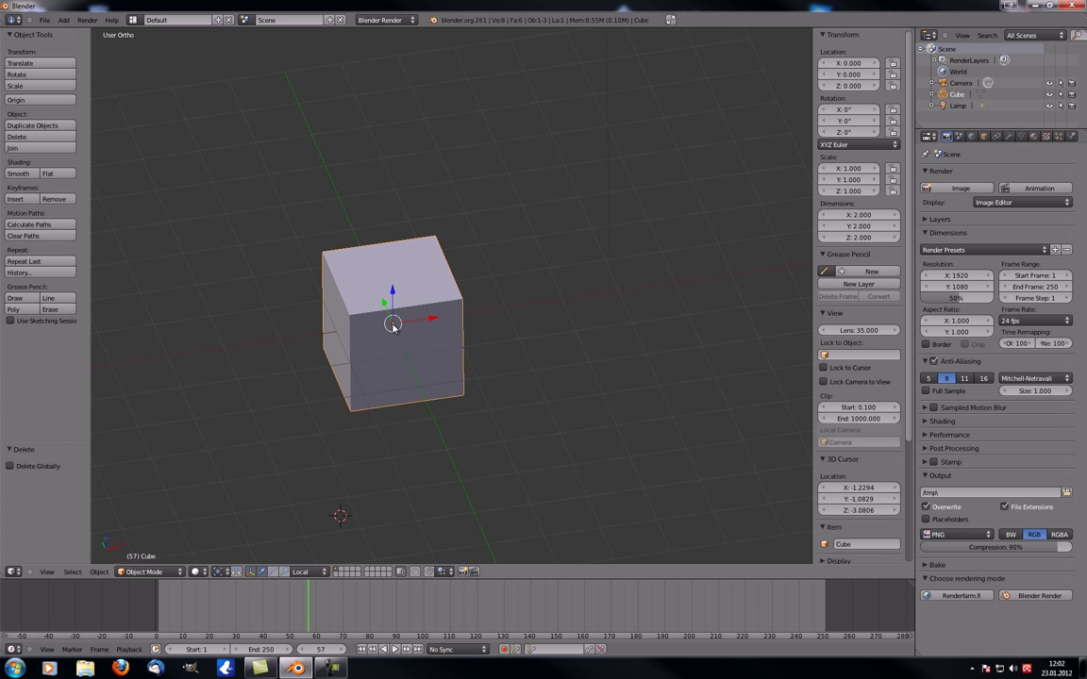
click(858, 216)
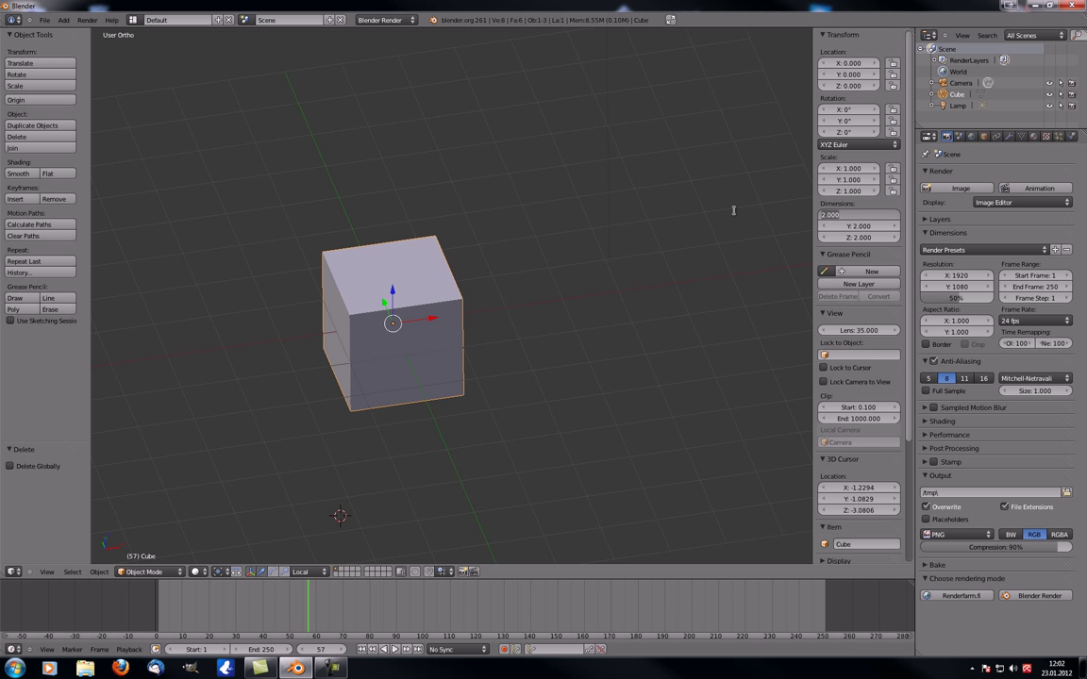
text(4)
key(Return)
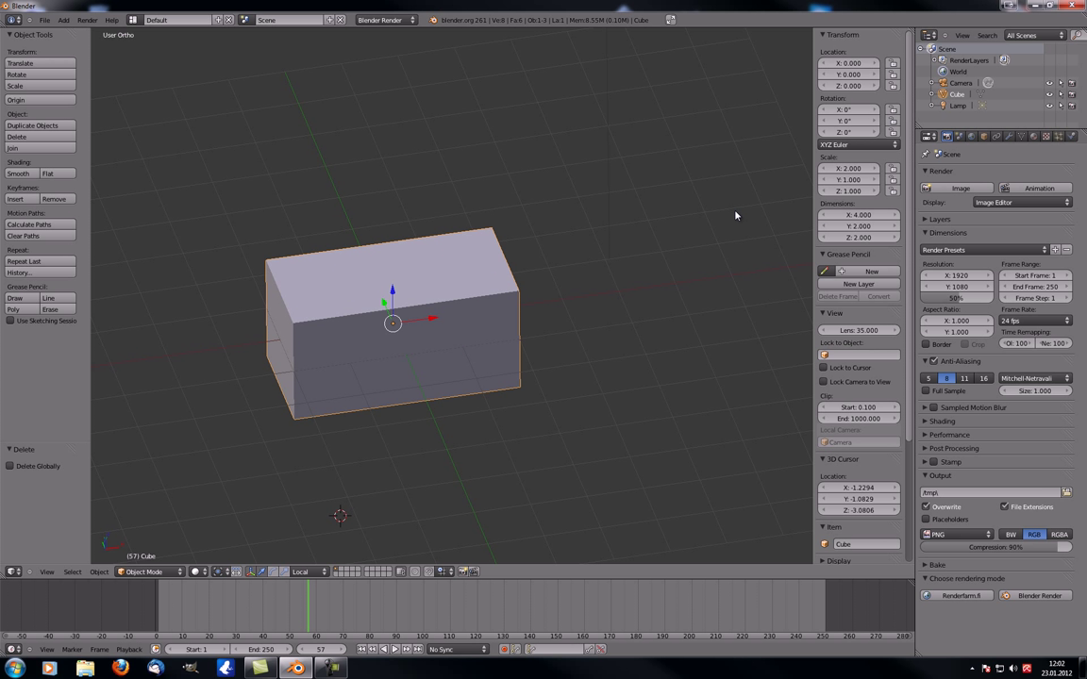
click(853, 170)
text(4)
key(Return)
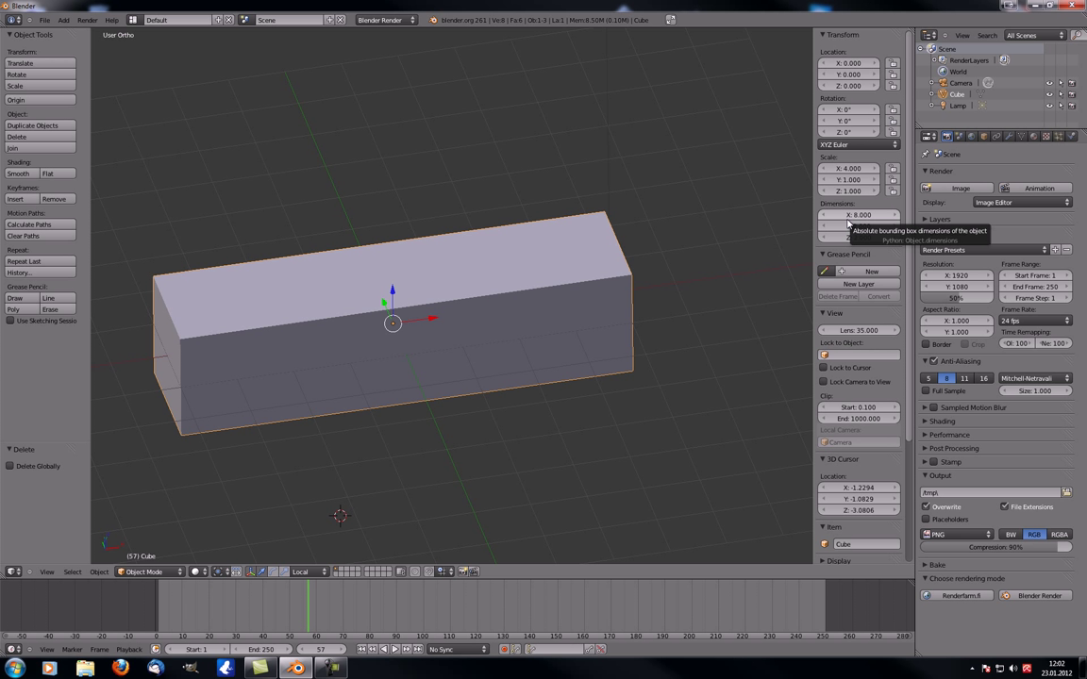
- Set the cube's X dimension to 2
click(856, 215)
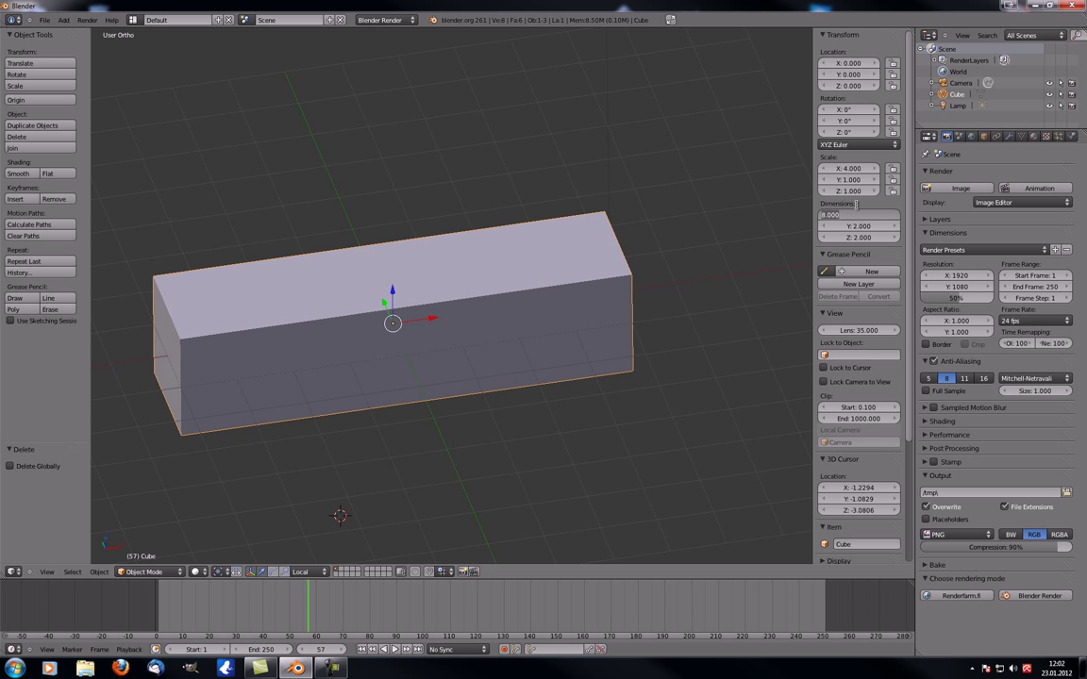
text(2)
key(Return)
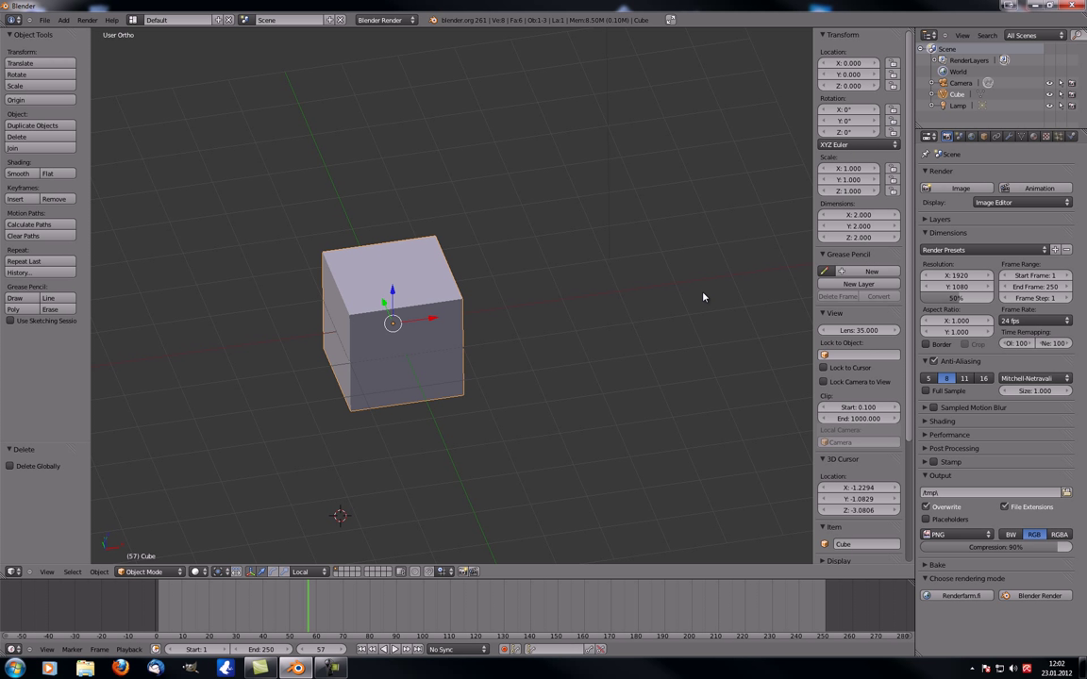
- Scale the cube along the Y axis only, by a factor of about 3.75
middle_drag(290, 388, 425, 394)
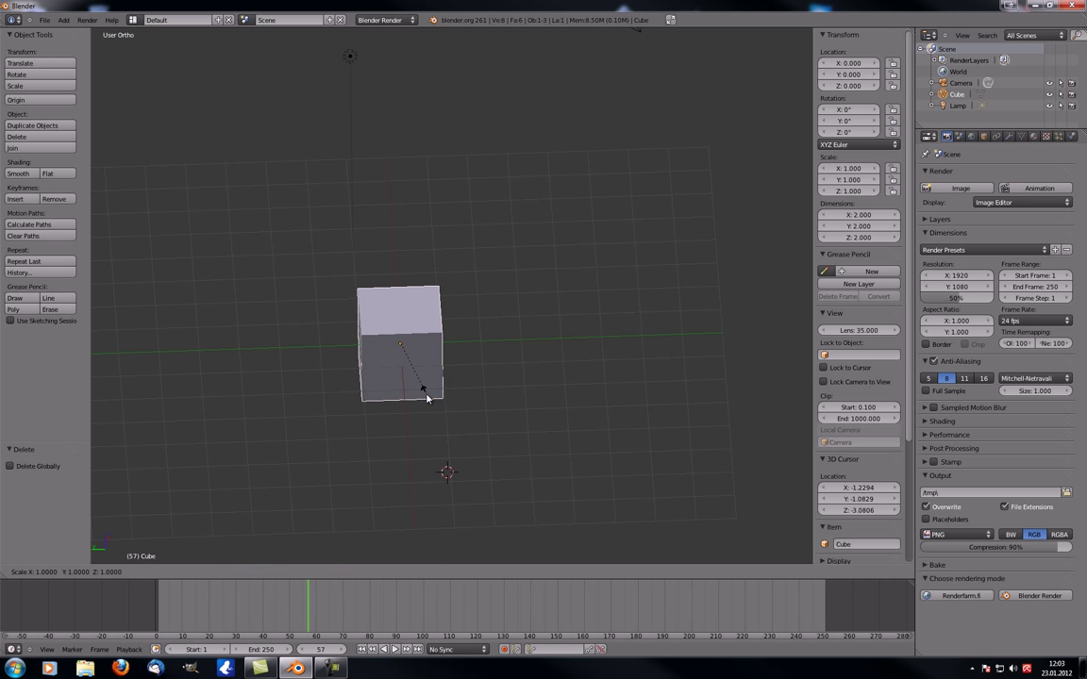
key(s)
key(y)
click(514, 527)
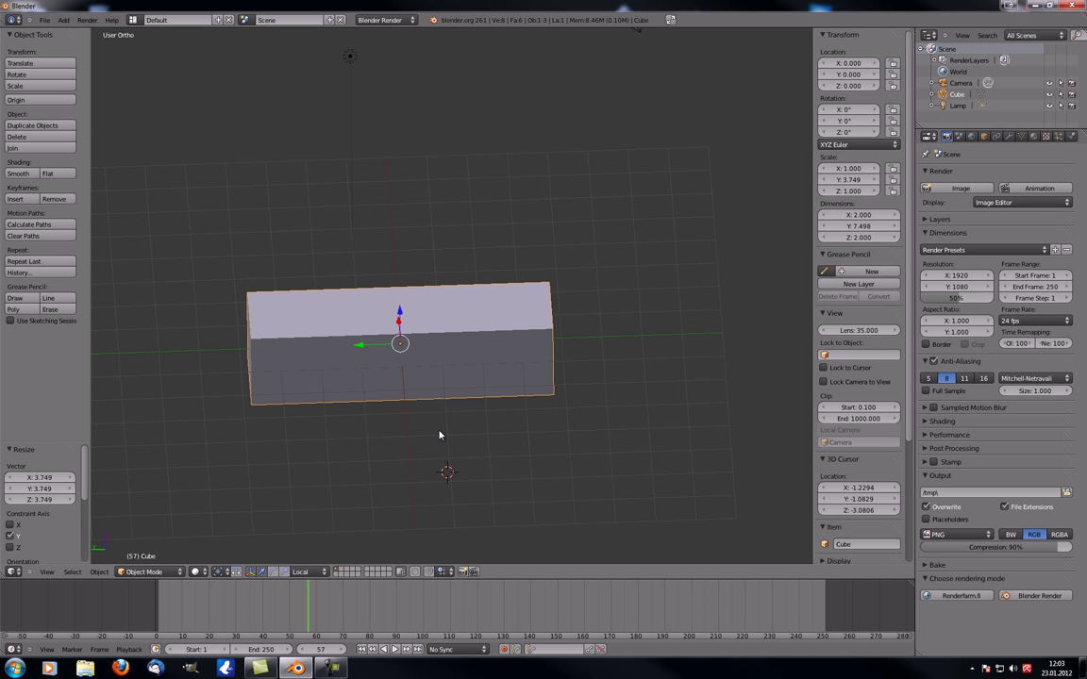
- Apply the scale of the stretched cube
middle_drag(438, 437, 381, 402)
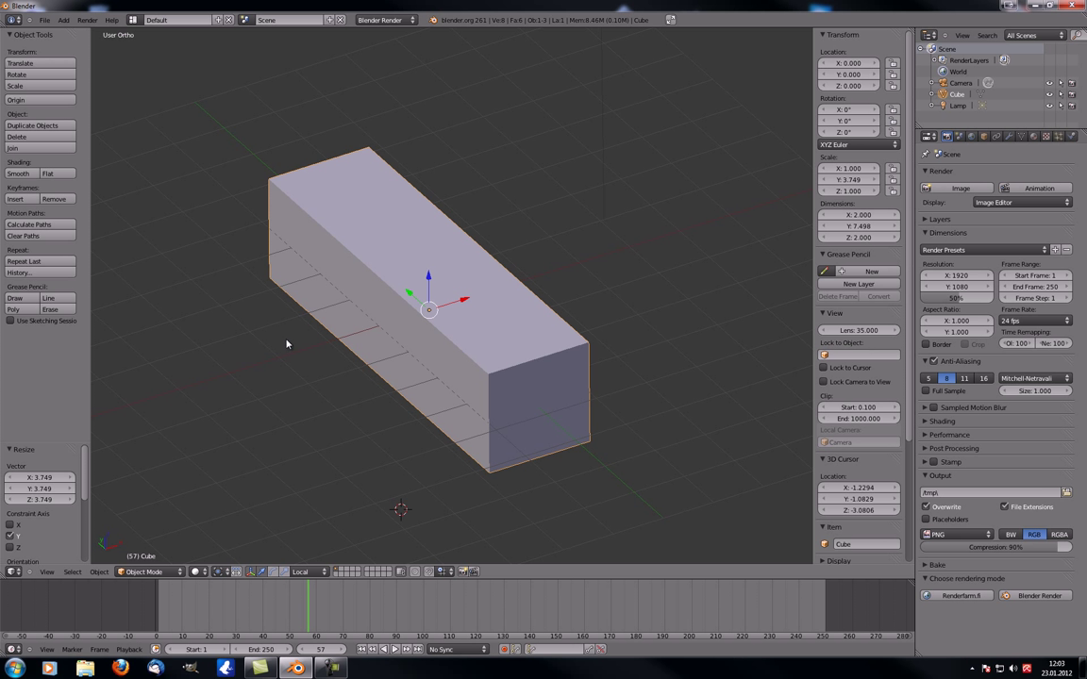
key(ctrl+a)
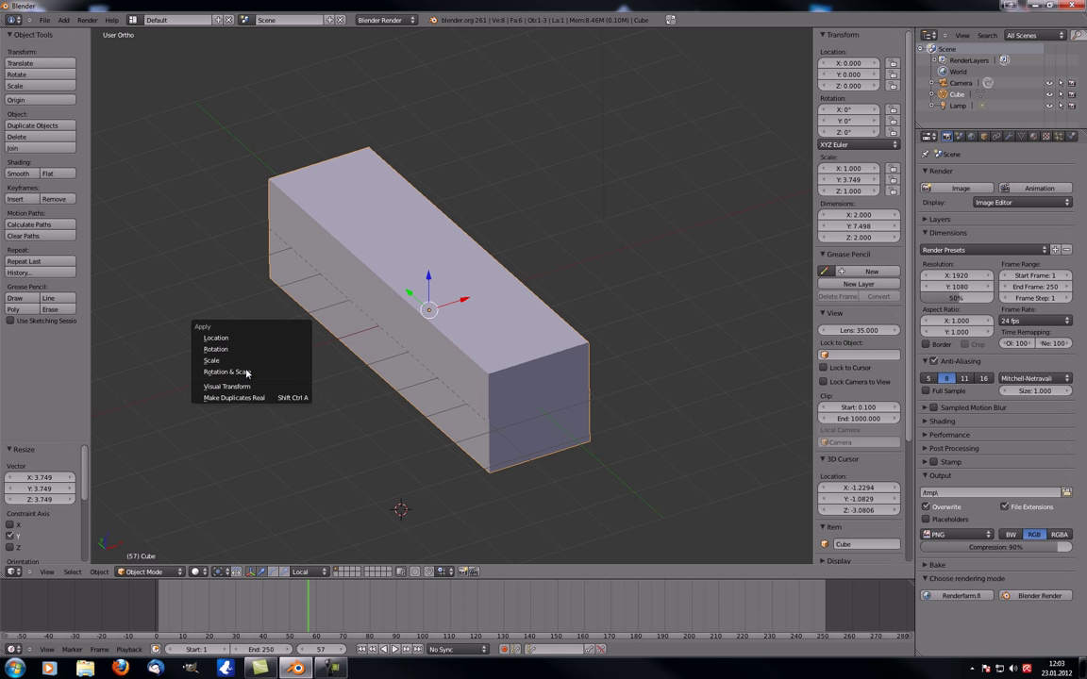
click(251, 361)
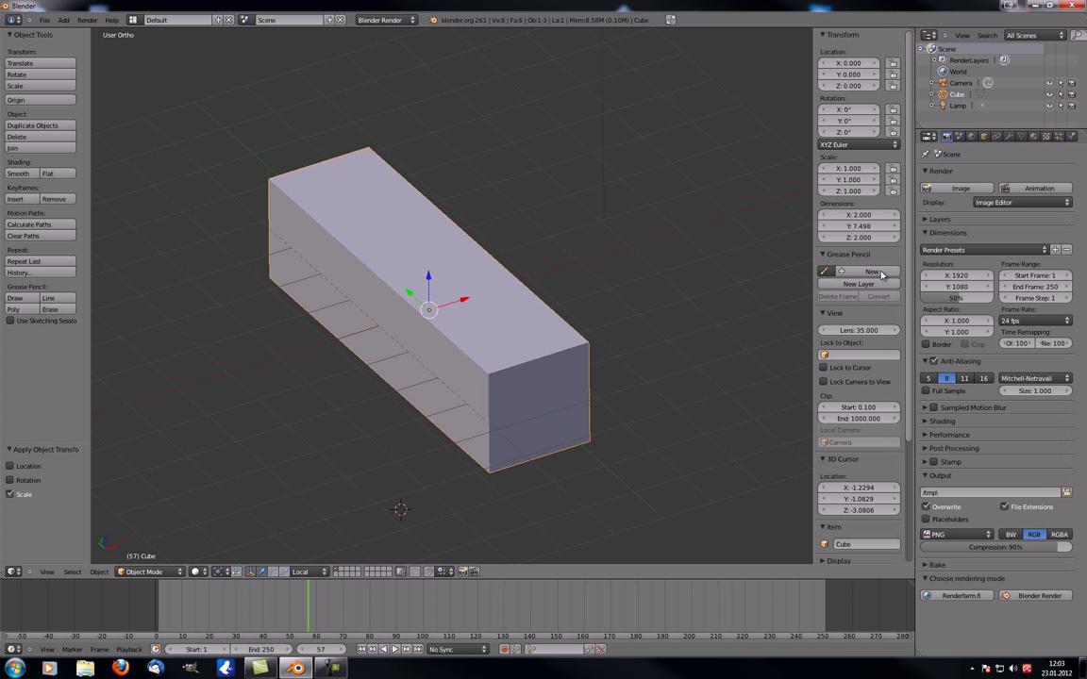
- Set the cube's Y dimension to 2 and apply its scale
click(858, 226)
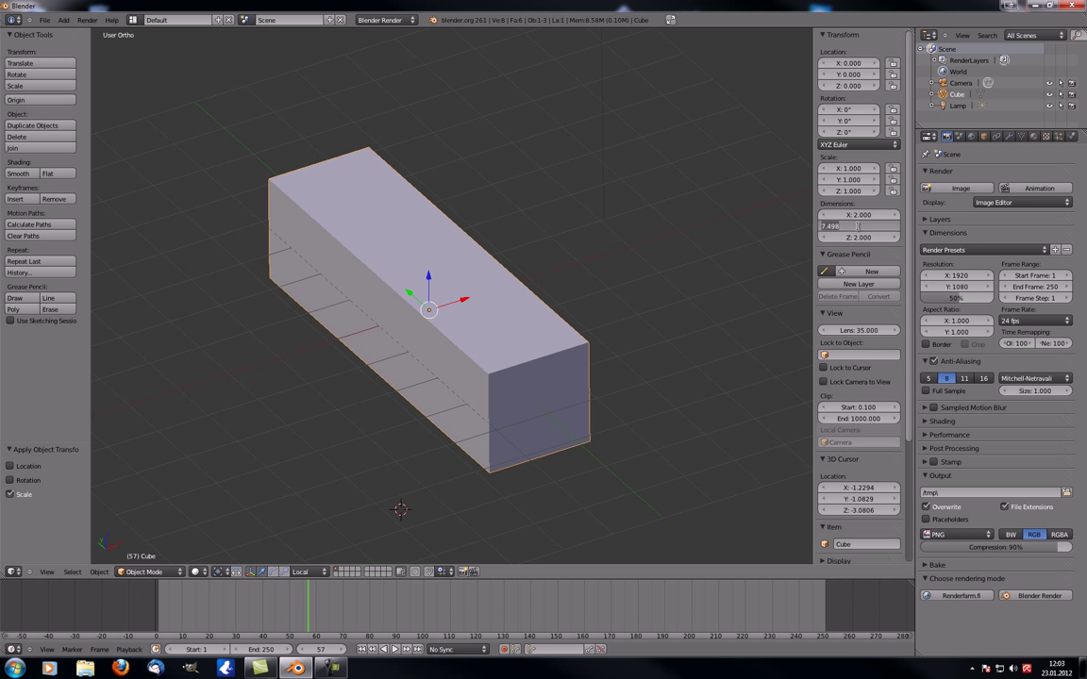
text(2)
key(Return)
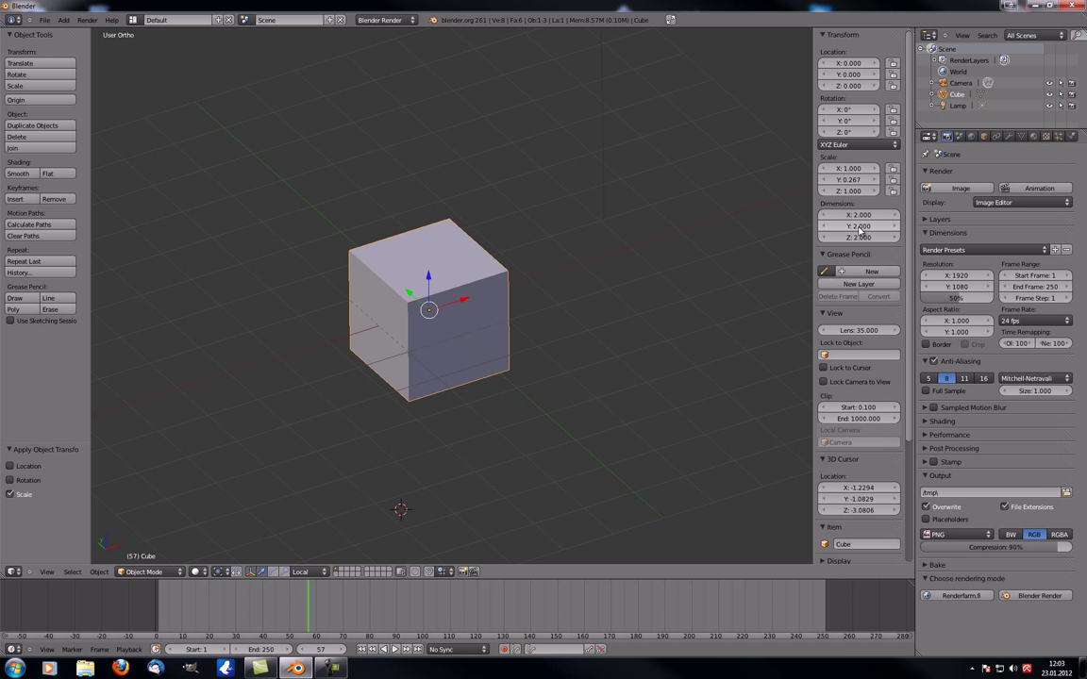
click(847, 181)
key(Escape)
key(ctrl+a)
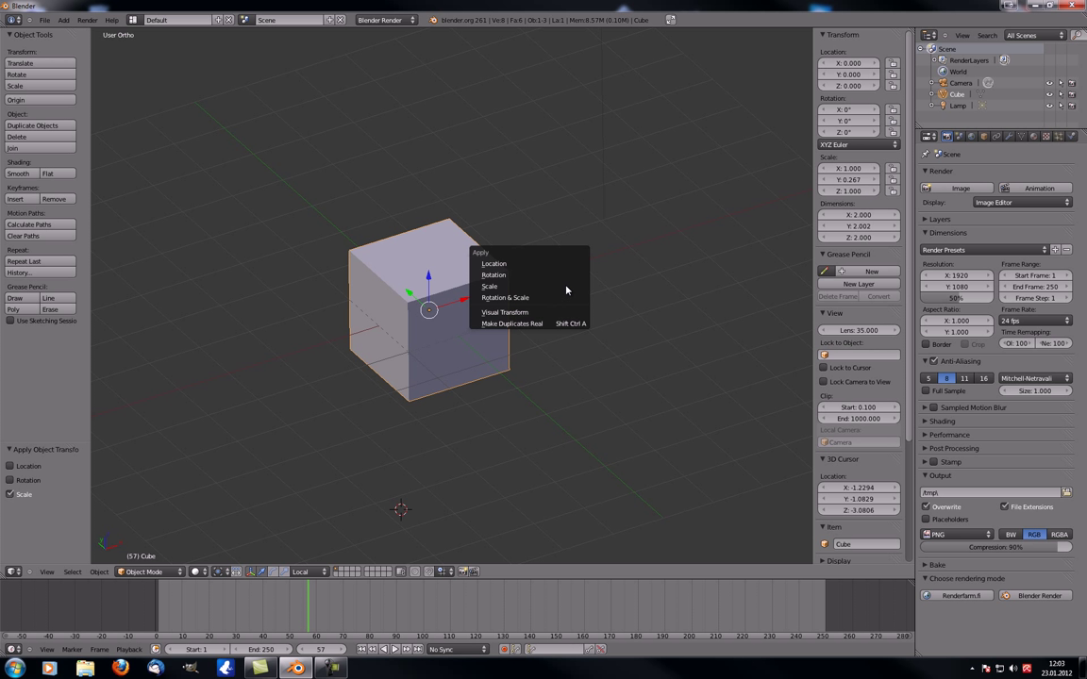
click(562, 290)
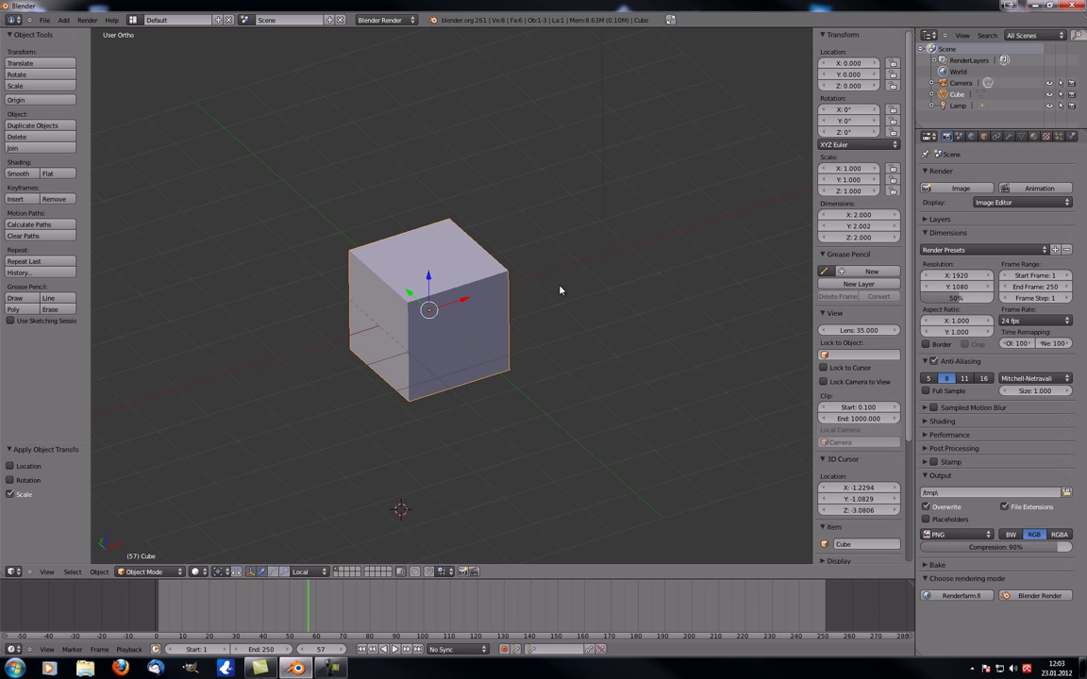
- Correct the cube's Y dimension to exactly 2 and apply the scale once more
click(863, 227)
text(2)
key(Return)
key(ctrl+s)
key(Escape)
key(ctrl+a)
click(435, 302)
- Create a new Grease Pencil data block and add a drawing layer to it
mouse_move(358, 274)
middle_down()
mouse_move(325, 270)
mouse_move(398, 332)
mouse_move(450, 328)
middle_up()
scroll(398, 332, down, 3)
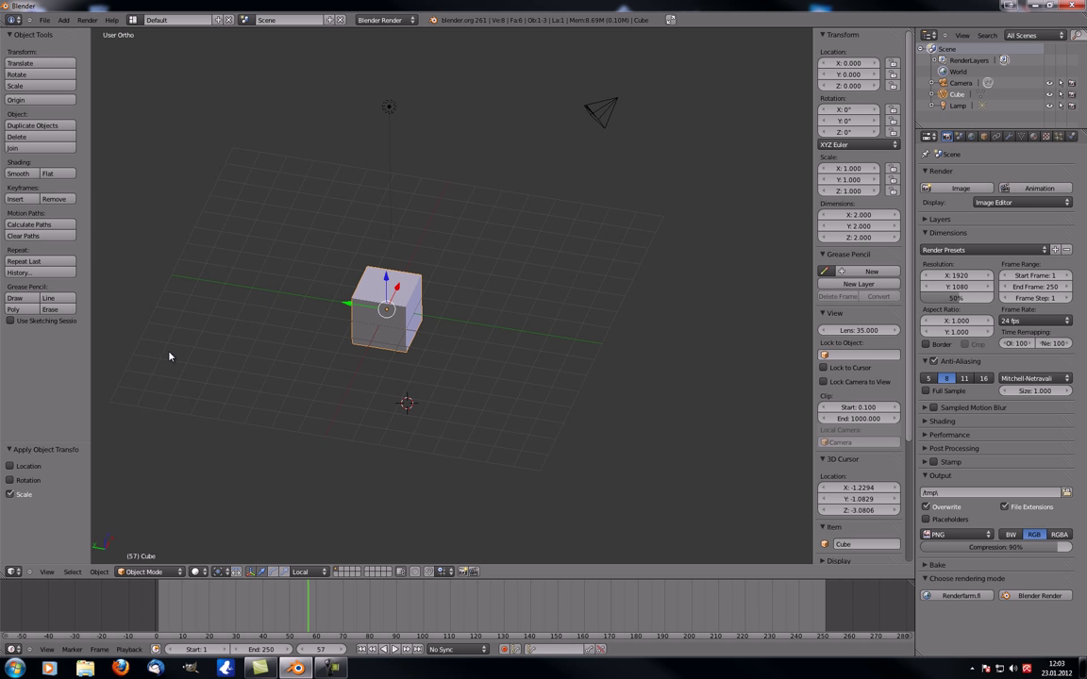
click(858, 274)
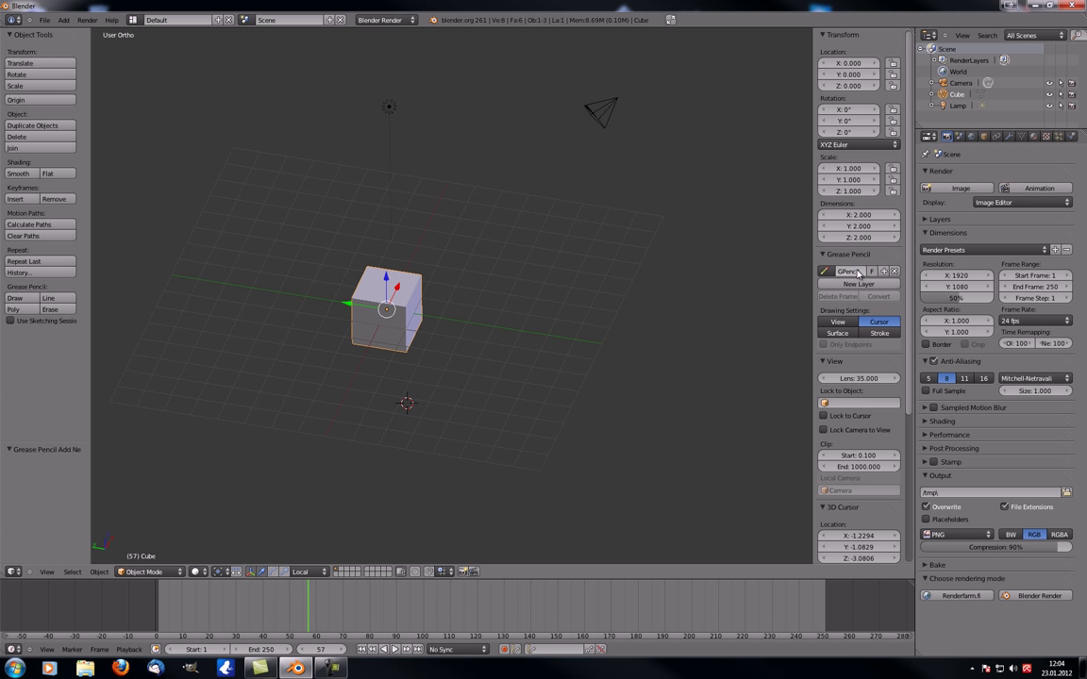
click(859, 284)
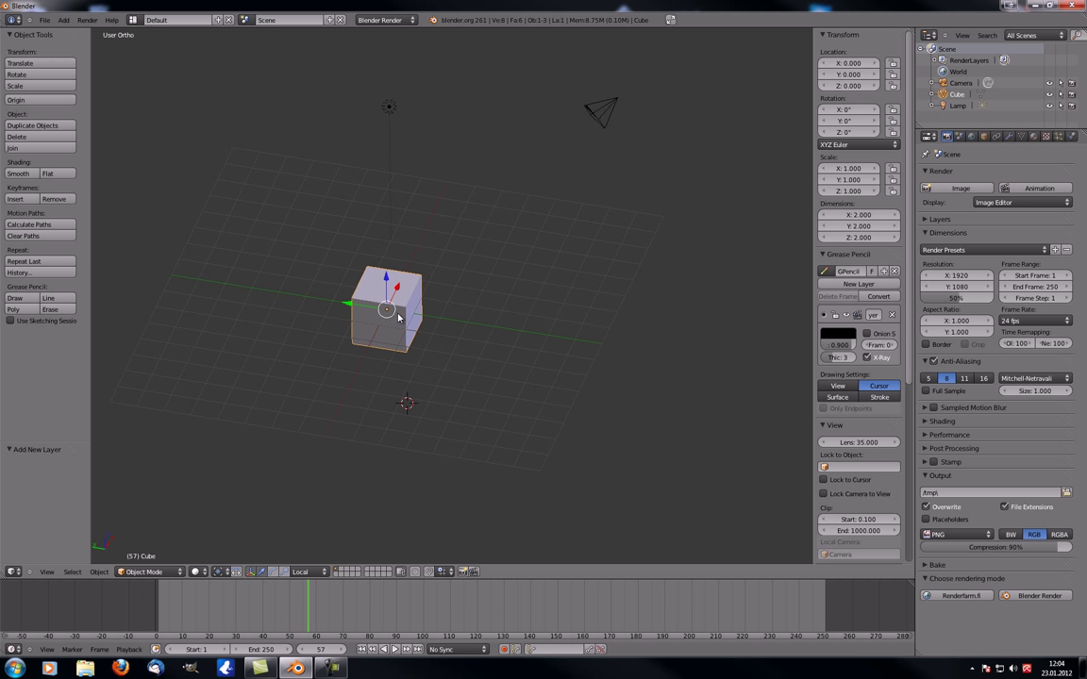
- Draw a freehand Grease Pencil loop around the cube using the Cursor drawing setting
mouse_move(425, 387)
middle_down()
mouse_move(337, 388)
mouse_move(472, 373)
middle_up()
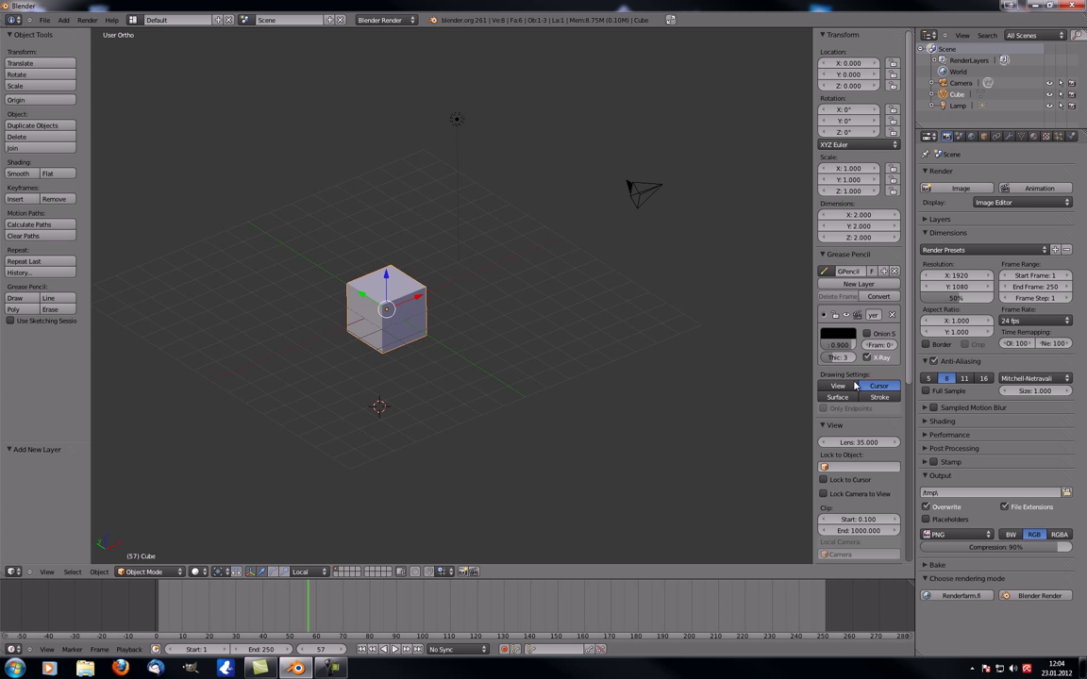
click(15, 298)
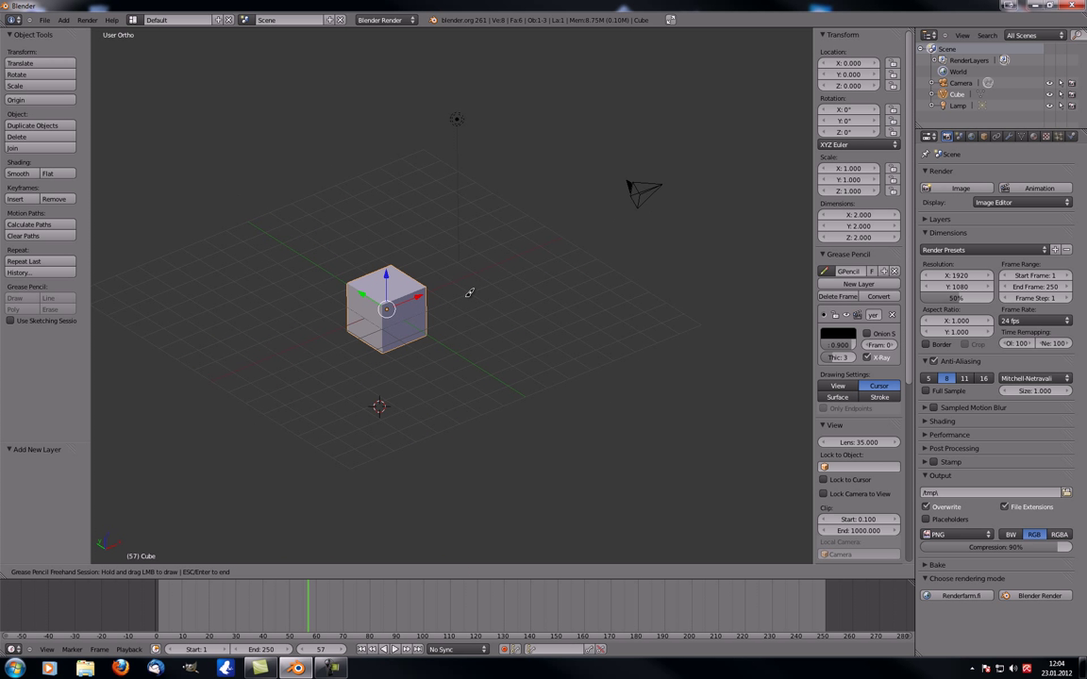
mouse_move(469, 292)
mouse_down()
mouse_move(298, 230)
mouse_move(275, 299)
mouse_move(378, 388)
mouse_move(466, 344)
mouse_move(468, 298)
mouse_up()
key(Escape)
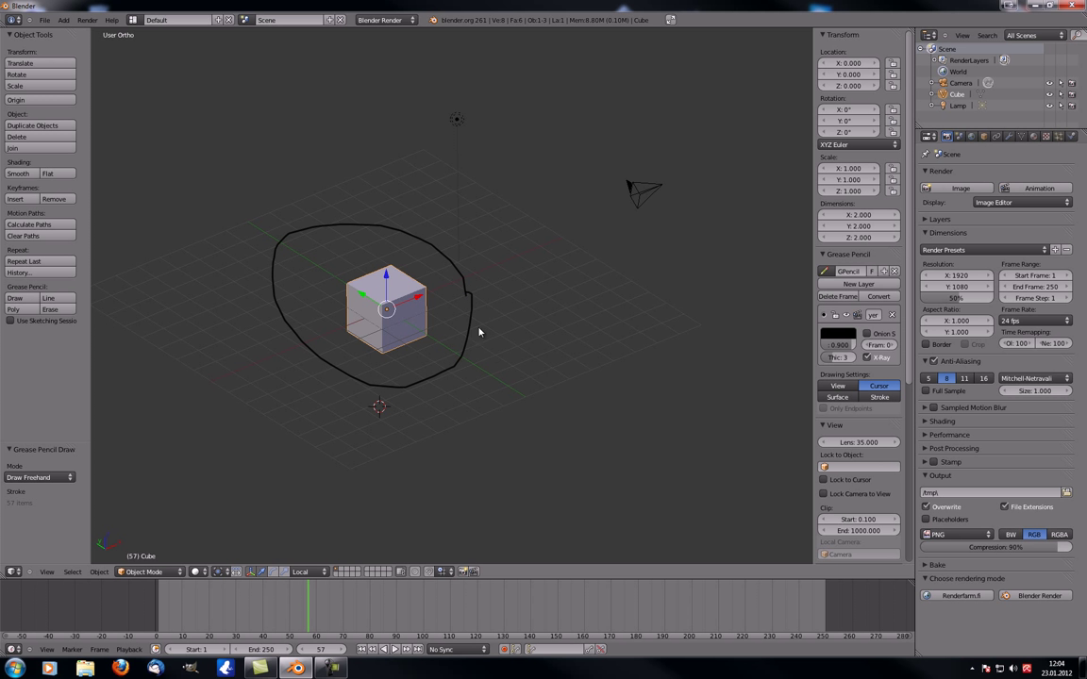
mouse_move(516, 354)
middle_down()
mouse_move(446, 358)
mouse_move(376, 323)
mouse_move(364, 358)
mouse_move(377, 415)
middle_up()
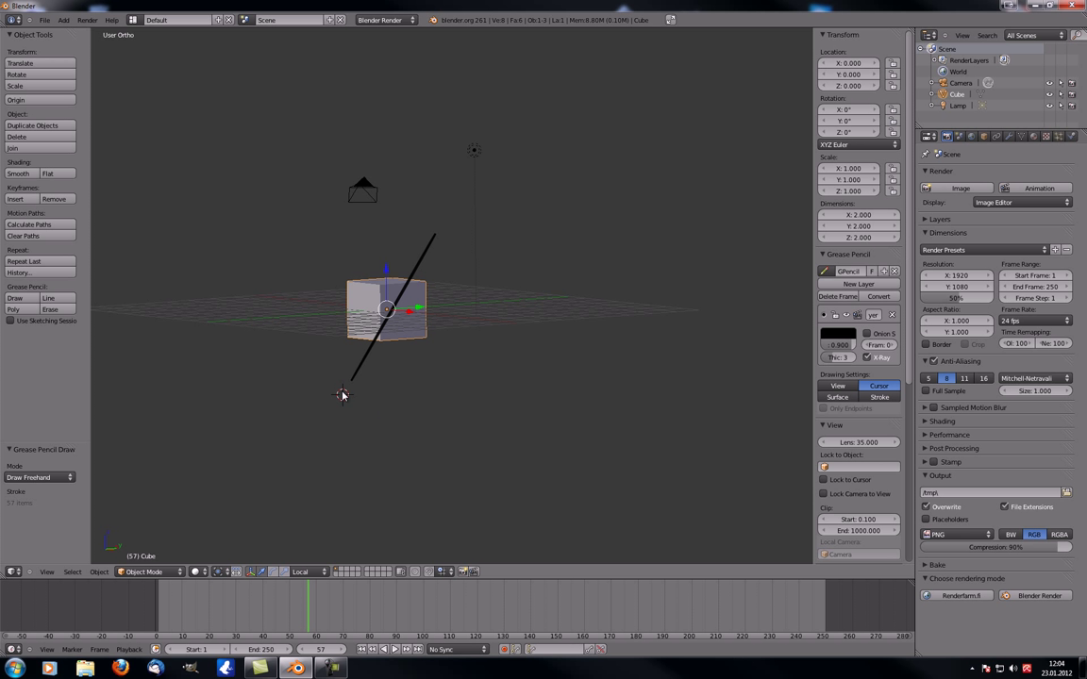
mouse_move(262, 271)
middle_down()
mouse_move(432, 347)
mouse_move(426, 333)
middle_up()
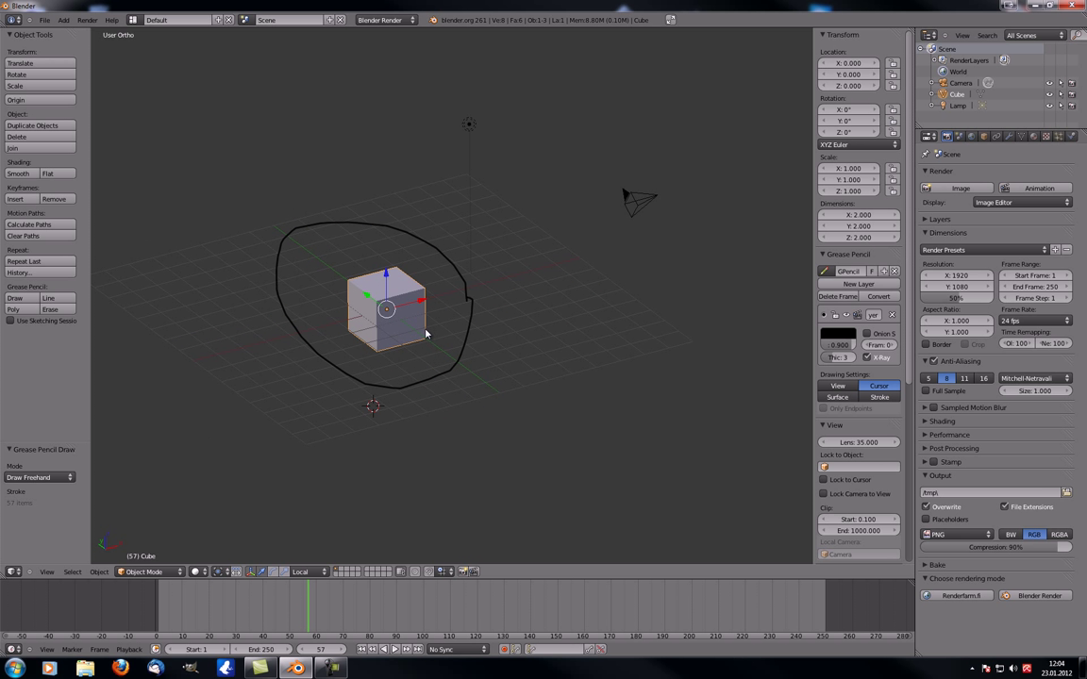
- Set Grease Pencil drawing to View and draw freehand L-shaped marks in the four corners of the 3D view
click(844, 388)
click(16, 298)
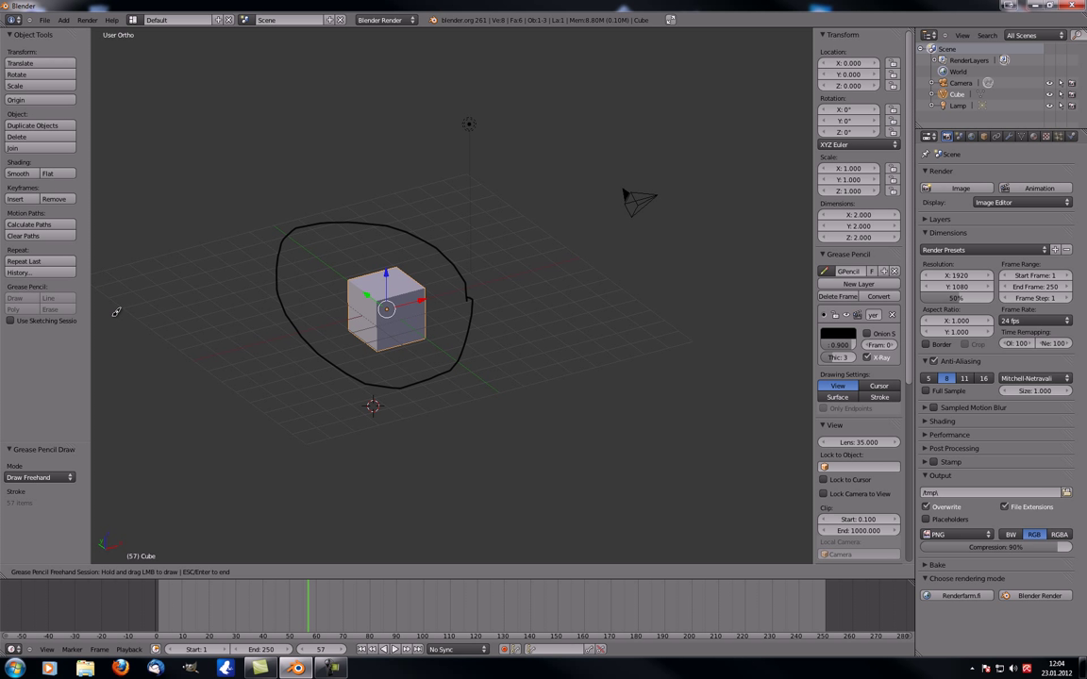
drag(142, 66, 147, 94)
key(Escape)
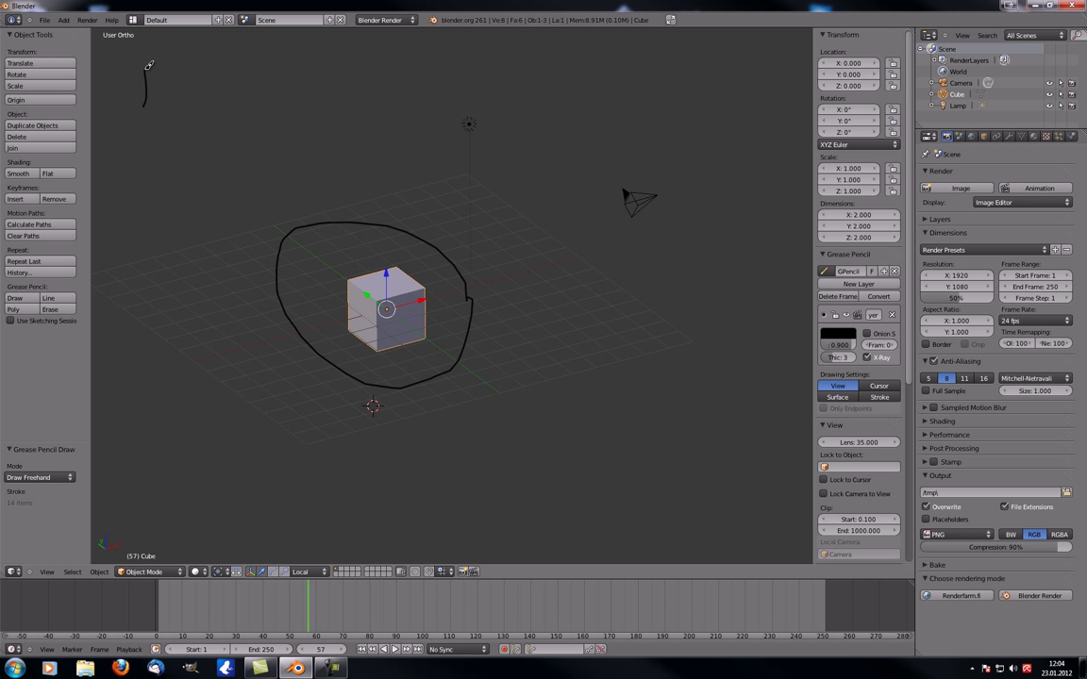
drag(145, 69, 183, 69)
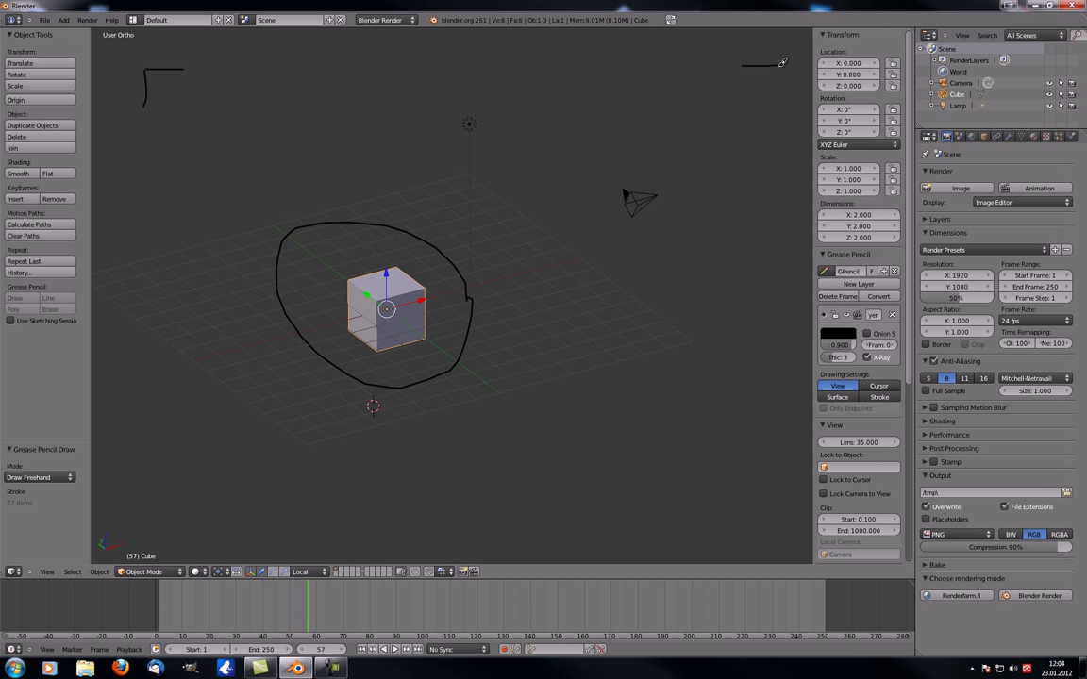
mouse_move(741, 65)
mouse_down()
mouse_move(781, 66)
mouse_move(781, 99)
mouse_up()
mouse_move(787, 505)
mouse_down()
mouse_move(788, 535)
mouse_move(760, 535)
mouse_up()
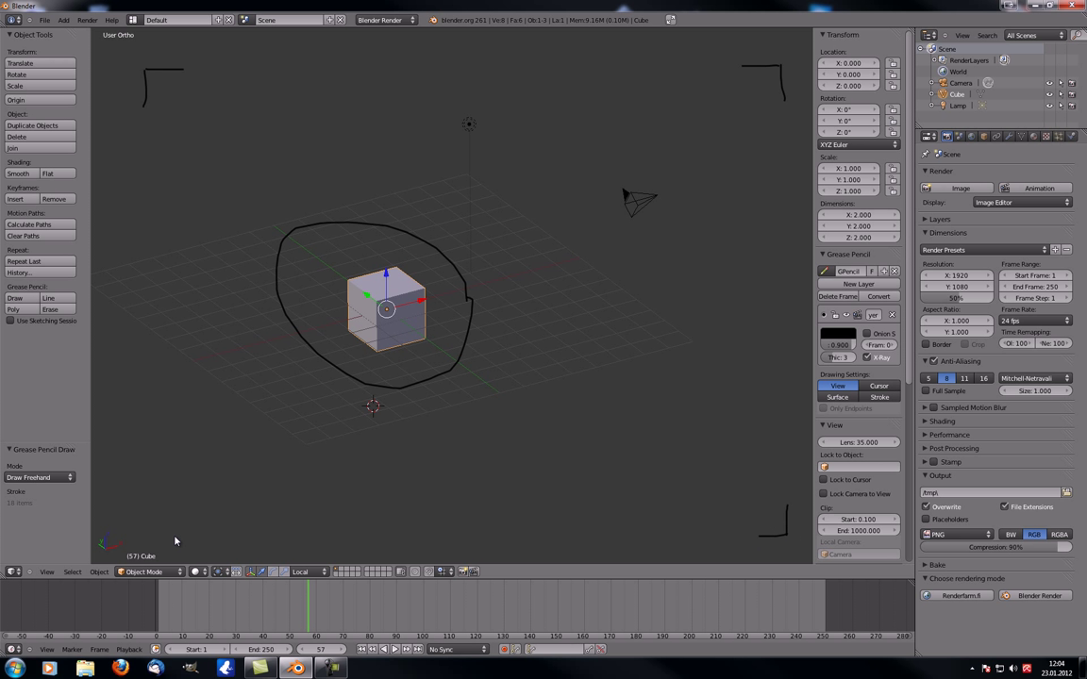
mouse_move(165, 524)
mouse_down()
mouse_move(132, 521)
mouse_move(131, 497)
mouse_up()
mouse_move(557, 377)
middle_down()
mouse_move(458, 381)
mouse_move(390, 454)
mouse_move(522, 369)
mouse_move(358, 342)
mouse_move(587, 165)
mouse_move(589, 315)
mouse_move(553, 320)
mouse_move(569, 322)
mouse_move(546, 332)
middle_up()
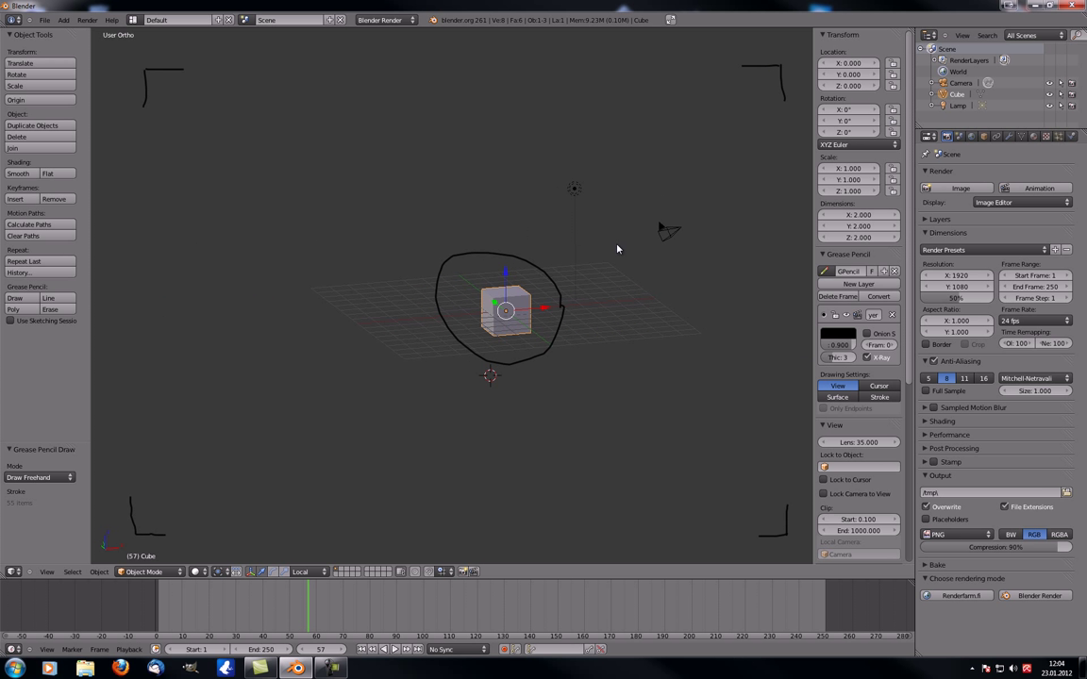
mouse_move(619, 245)
middle_down()
mouse_move(437, 289)
mouse_move(531, 310)
middle_up()
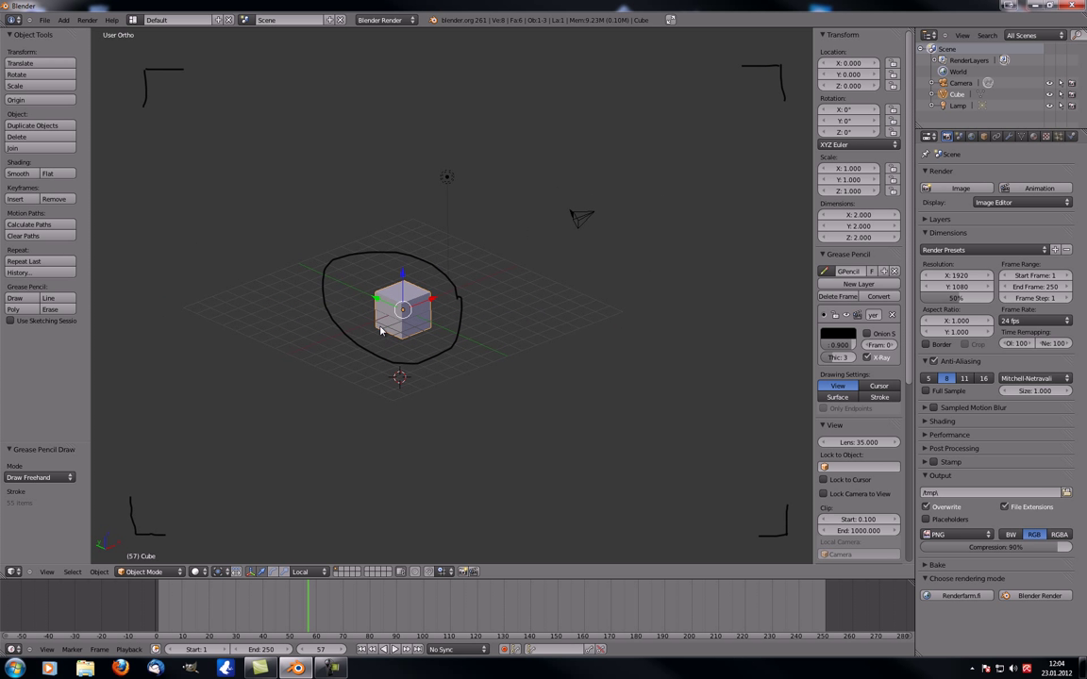
middle_drag(381, 331, 452, 356)
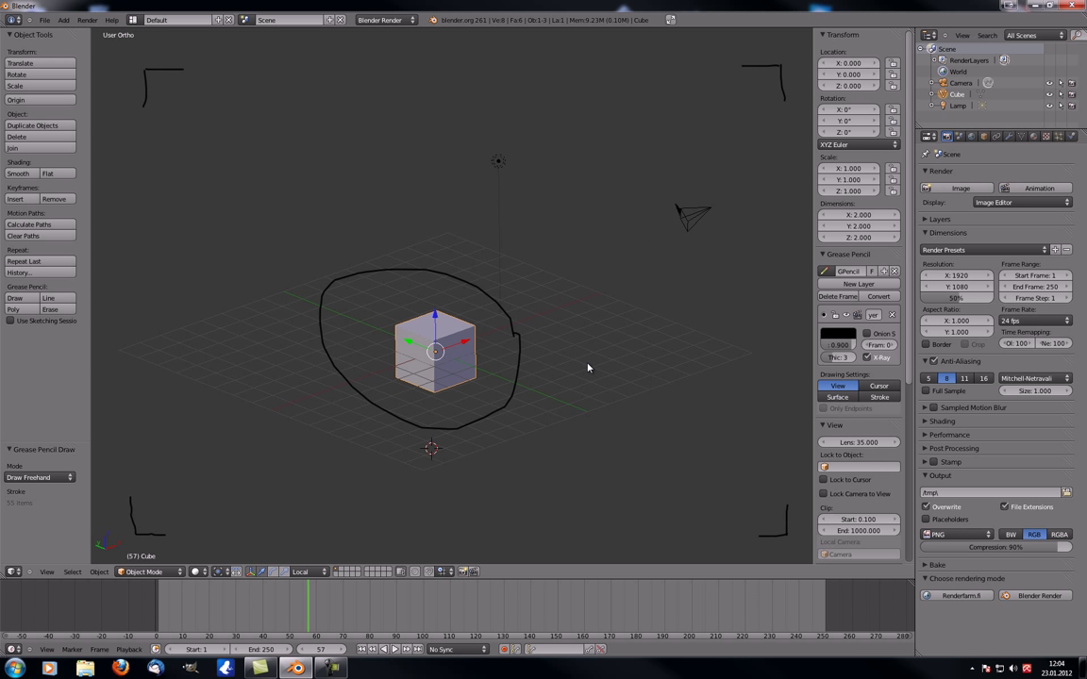
- Set Grease Pencil drawing to Surface and draw freehand scribbles across the cube's faces
click(837, 397)
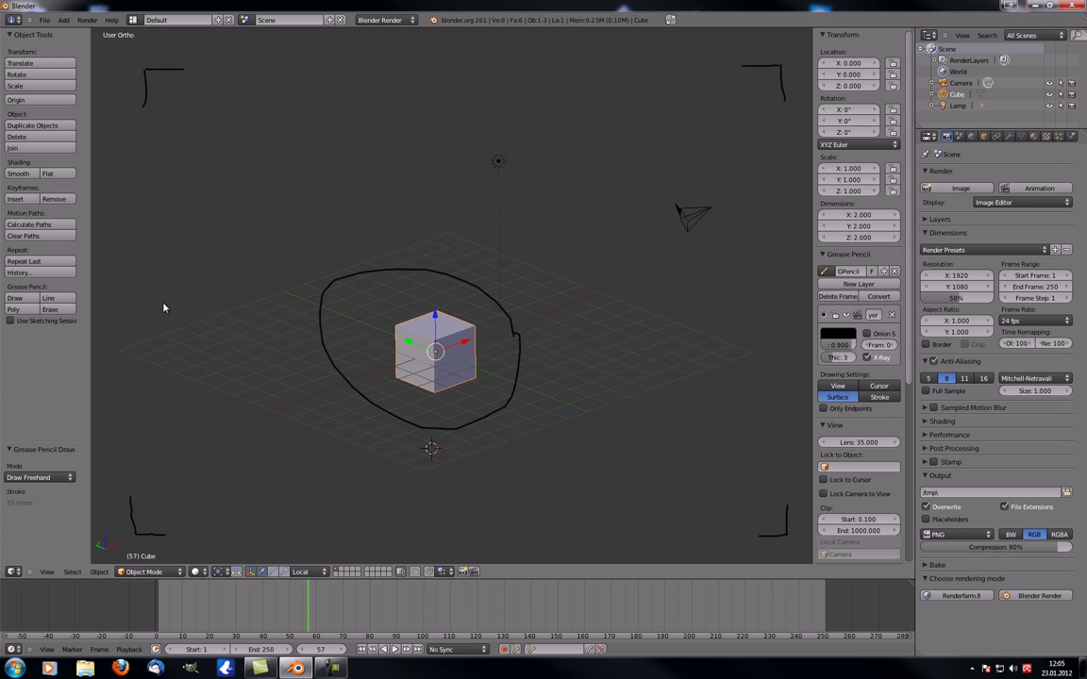
click(16, 298)
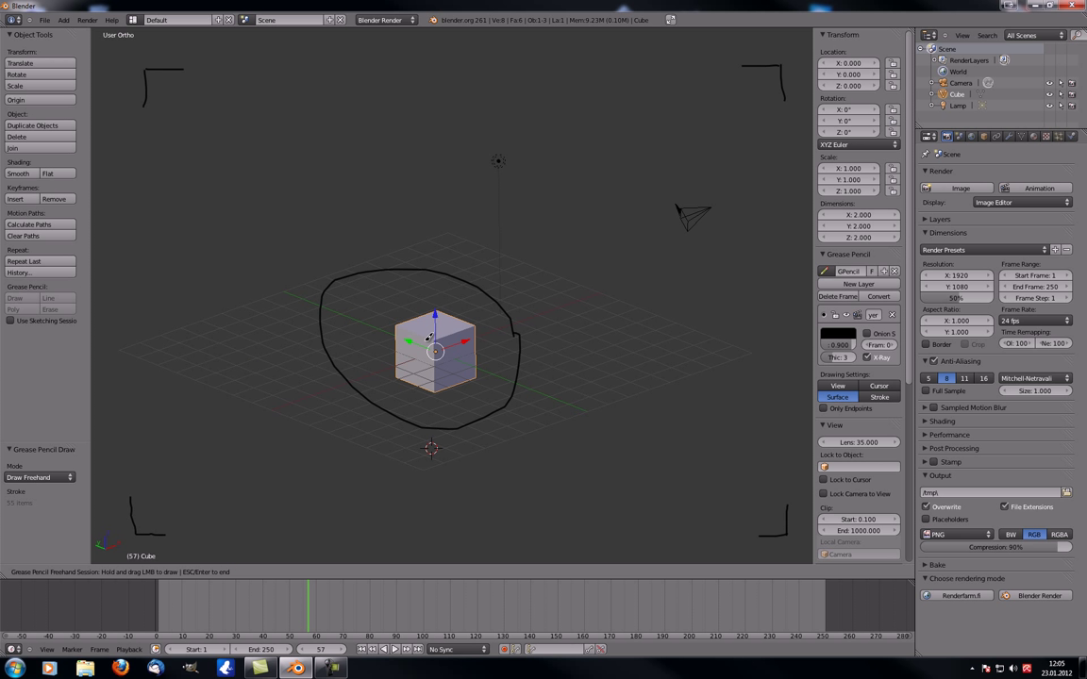
mouse_move(415, 363)
mouse_down()
mouse_move(443, 332)
mouse_move(429, 344)
mouse_move(443, 335)
mouse_move(460, 347)
mouse_move(415, 373)
mouse_move(404, 331)
mouse_move(451, 363)
mouse_up()
key(Escape)
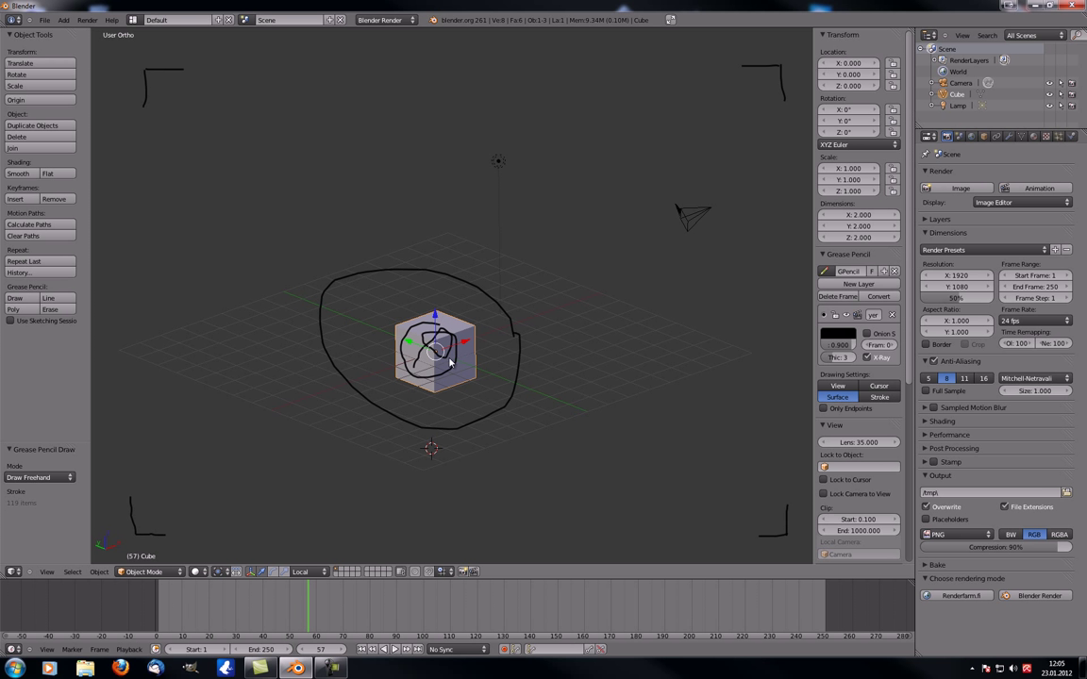
mouse_move(508, 337)
middle_down()
mouse_move(434, 311)
mouse_move(443, 359)
mouse_move(483, 327)
mouse_move(500, 330)
mouse_move(384, 327)
mouse_move(330, 310)
mouse_move(283, 330)
mouse_move(237, 329)
middle_up()
scroll(412, 311, up, 6)
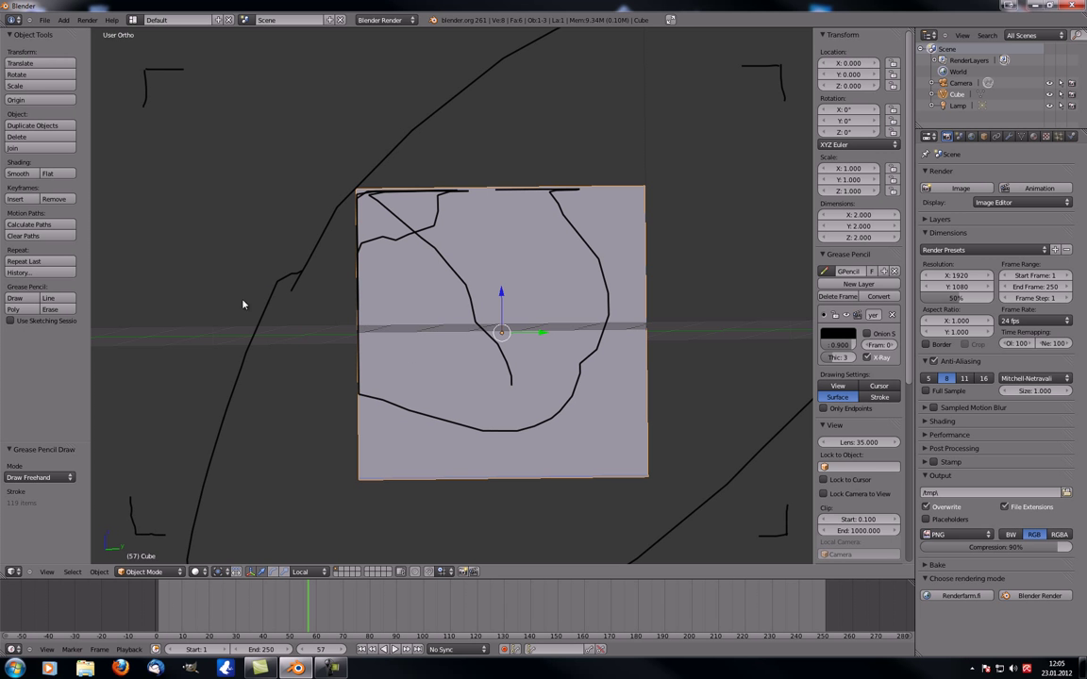
mouse_move(242, 305)
middle_down()
mouse_move(284, 327)
mouse_move(422, 332)
middle_up()
scroll(422, 332, down, 4)
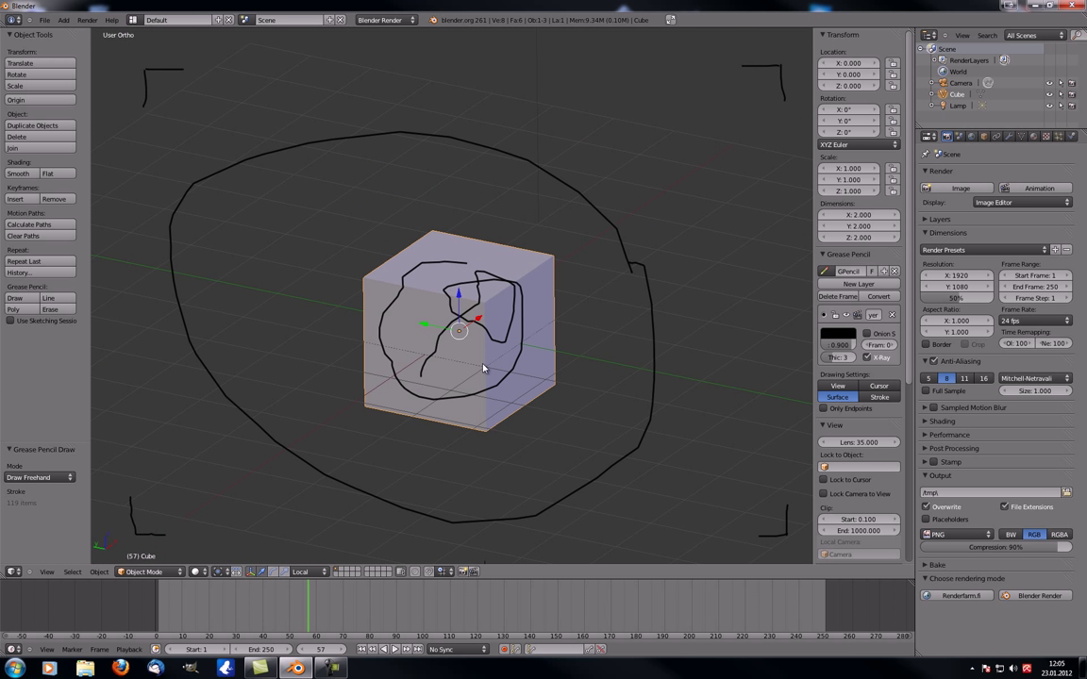
- Set Grease Pencil drawing to Stroke and draw a large freehand loop around the cube that follows the existing strokes
click(880, 397)
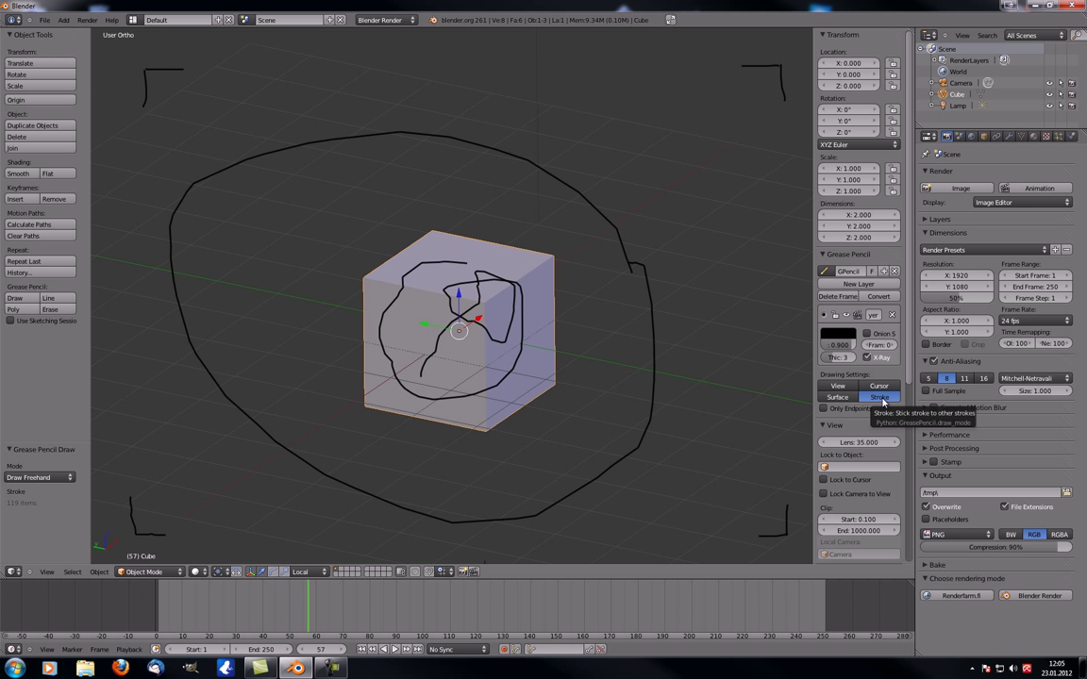
click(15, 298)
drag(194, 469, 195, 489)
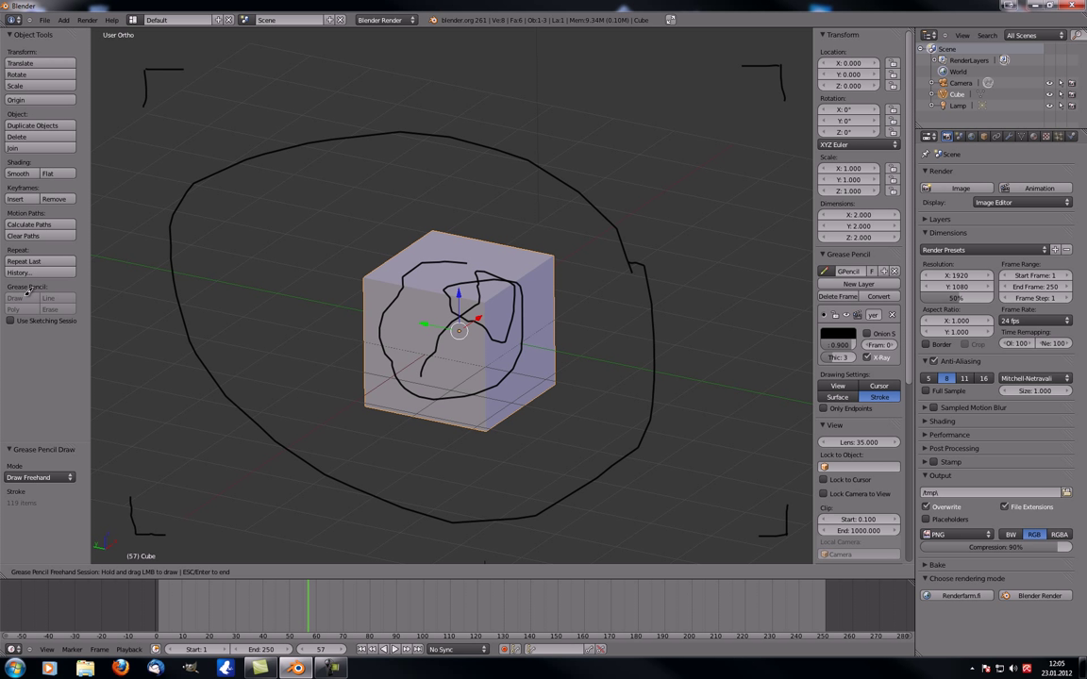
mouse_move(197, 405)
mouse_down()
mouse_move(235, 223)
mouse_move(336, 129)
mouse_move(476, 106)
mouse_move(583, 156)
mouse_move(612, 459)
mouse_move(454, 533)
mouse_move(279, 452)
mouse_move(209, 221)
mouse_move(189, 115)
mouse_up()
key(Escape)
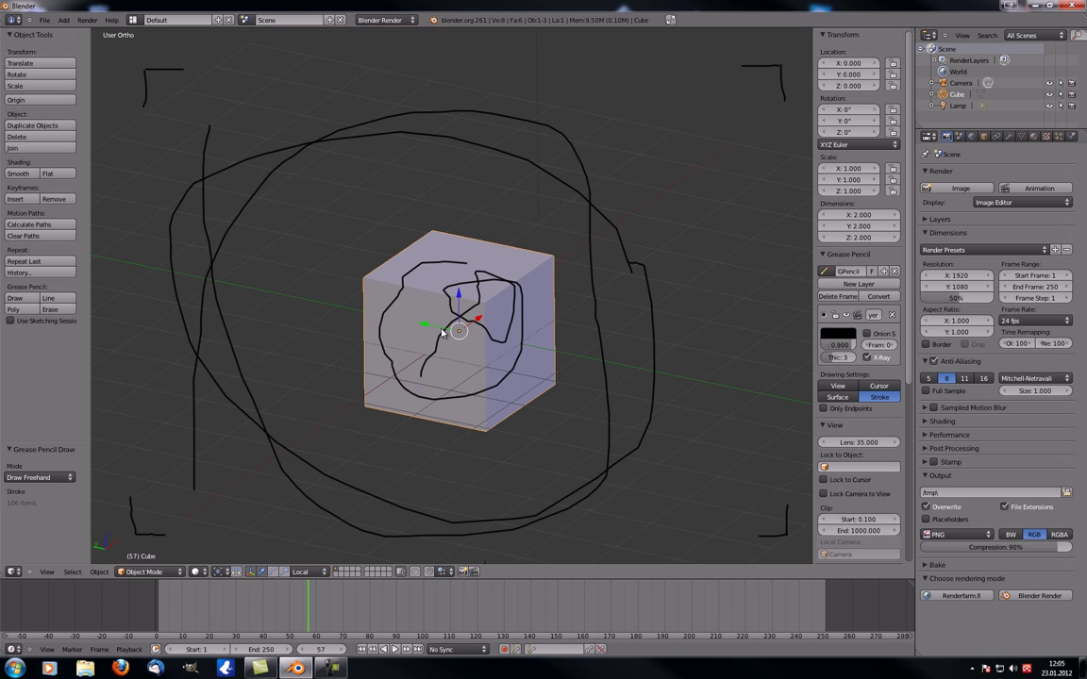
mouse_move(400, 300)
middle_down()
mouse_move(385, 317)
mouse_move(279, 308)
mouse_move(296, 276)
mouse_move(269, 274)
mouse_move(291, 296)
middle_up()
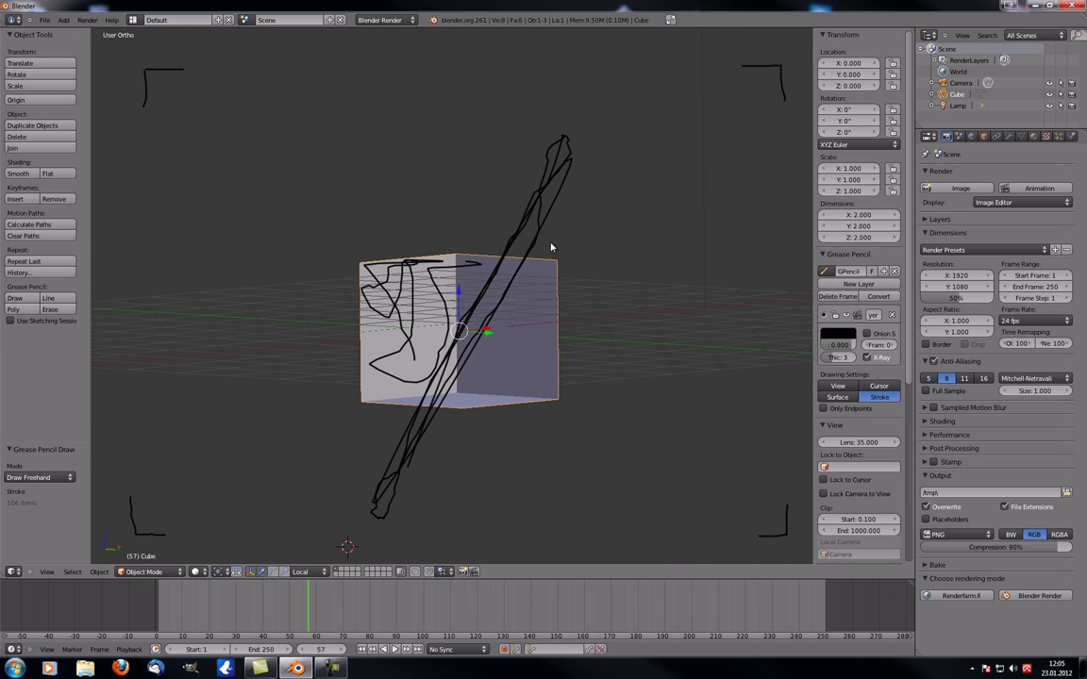
scroll(537, 242, up, 6)
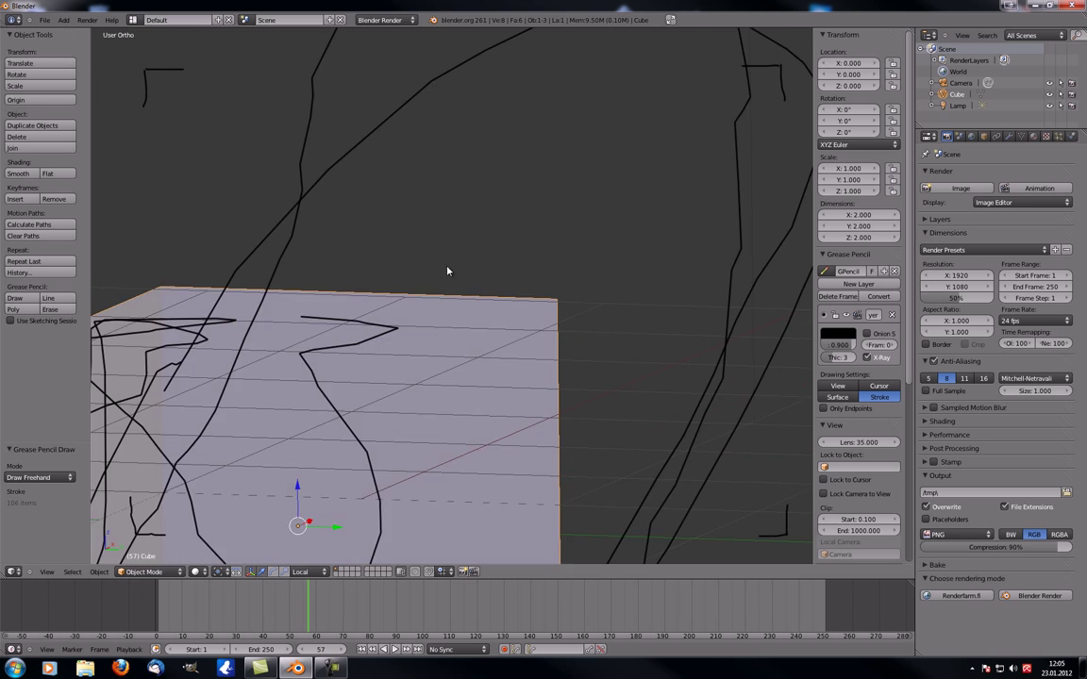
middle_drag(288, 293, 427, 248)
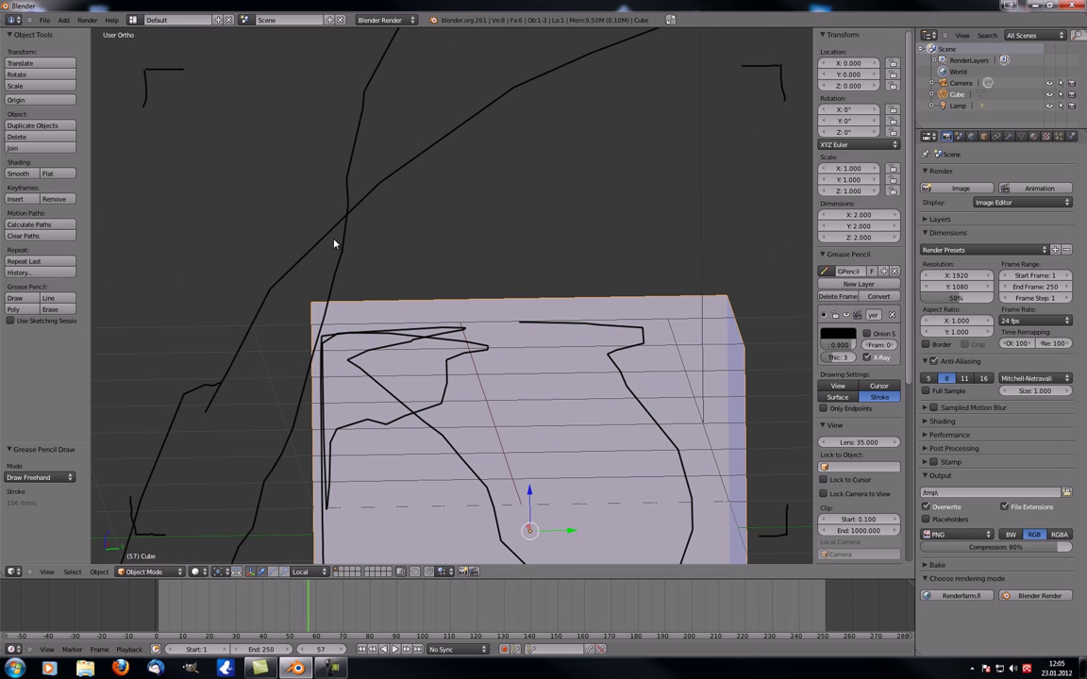
mouse_move(350, 221)
middle_down()
mouse_move(396, 226)
mouse_move(352, 197)
mouse_move(400, 234)
mouse_move(511, 248)
mouse_move(513, 271)
middle_up()
scroll(510, 249, down, 4)
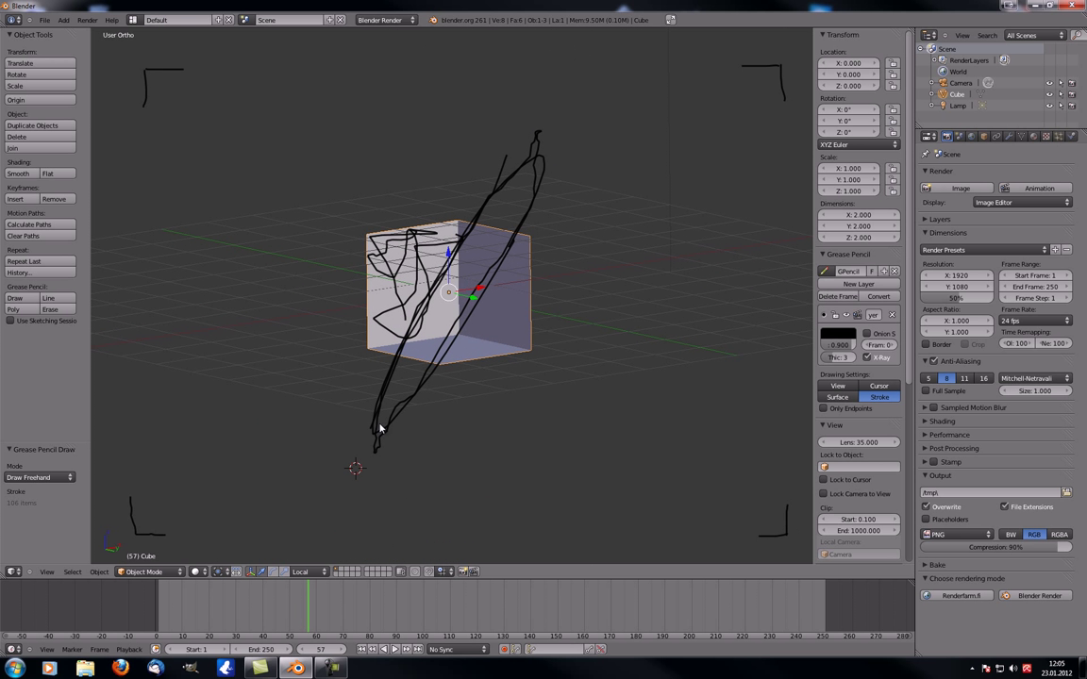
mouse_move(581, 70)
middle_down()
mouse_move(274, 444)
mouse_move(613, 235)
mouse_move(452, 392)
middle_up()
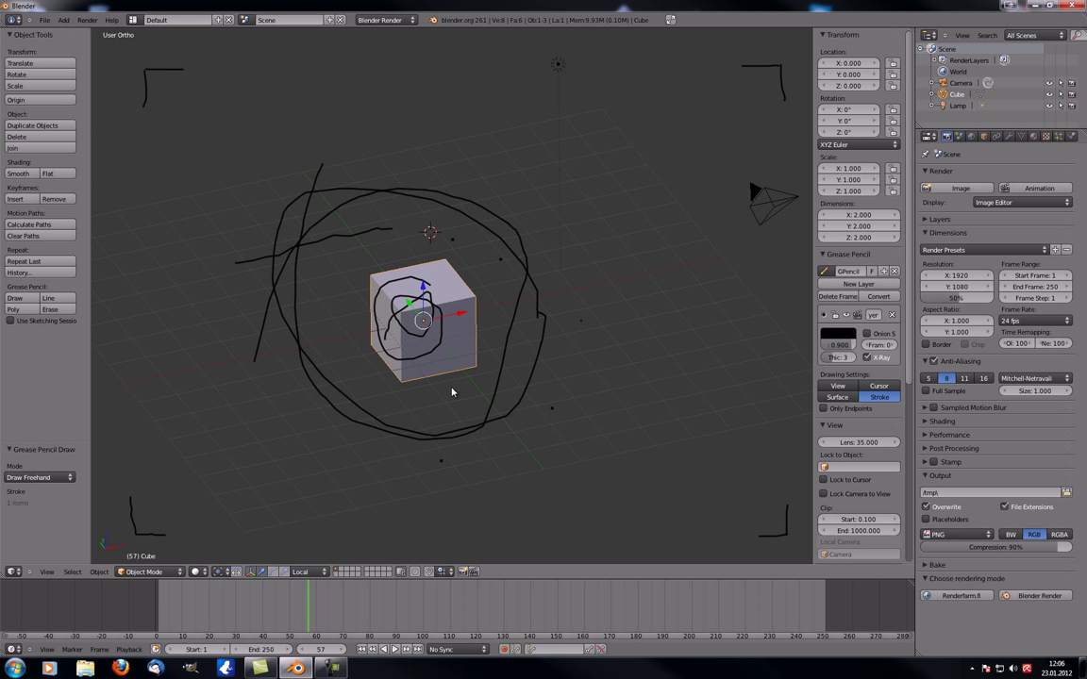
- Turn the Grease Pencil layer's X-Ray off and back on to compare the strokes around the cube
click(869, 359)
middle_drag(434, 349, 411, 345)
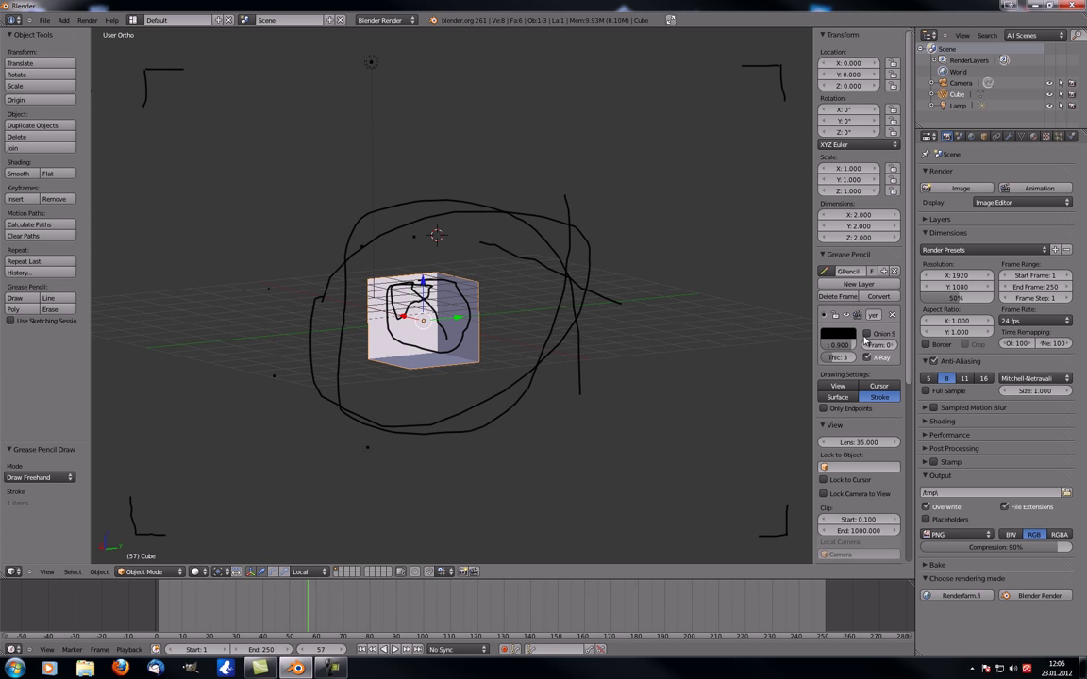
click(868, 360)
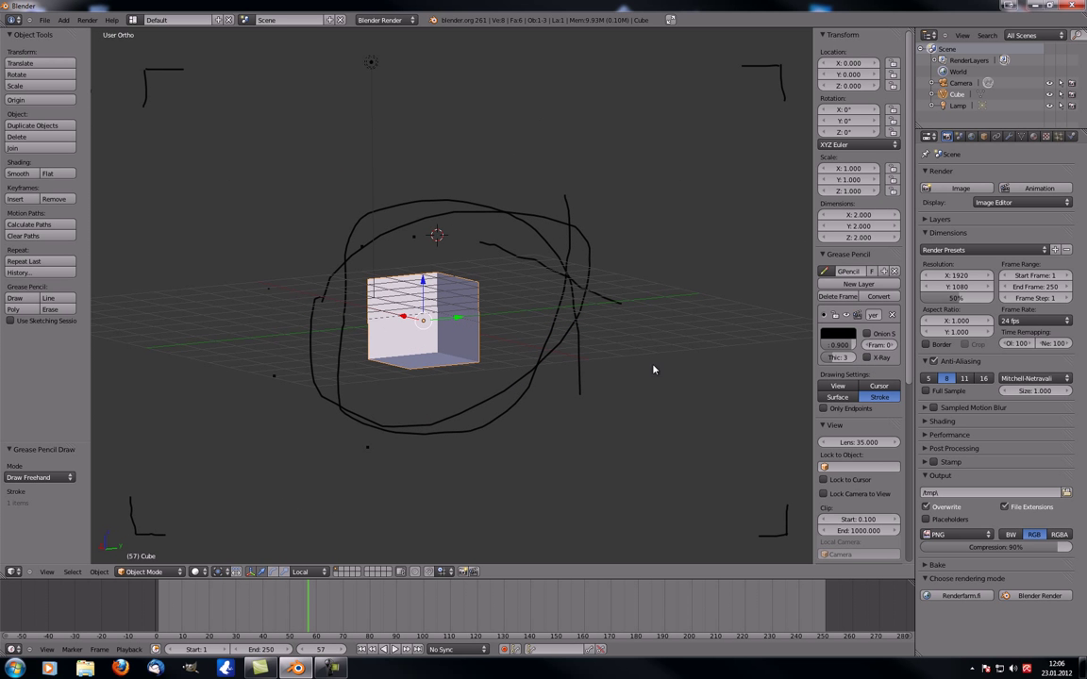
middle_drag(546, 350, 354, 316)
scroll(427, 324, up, 4)
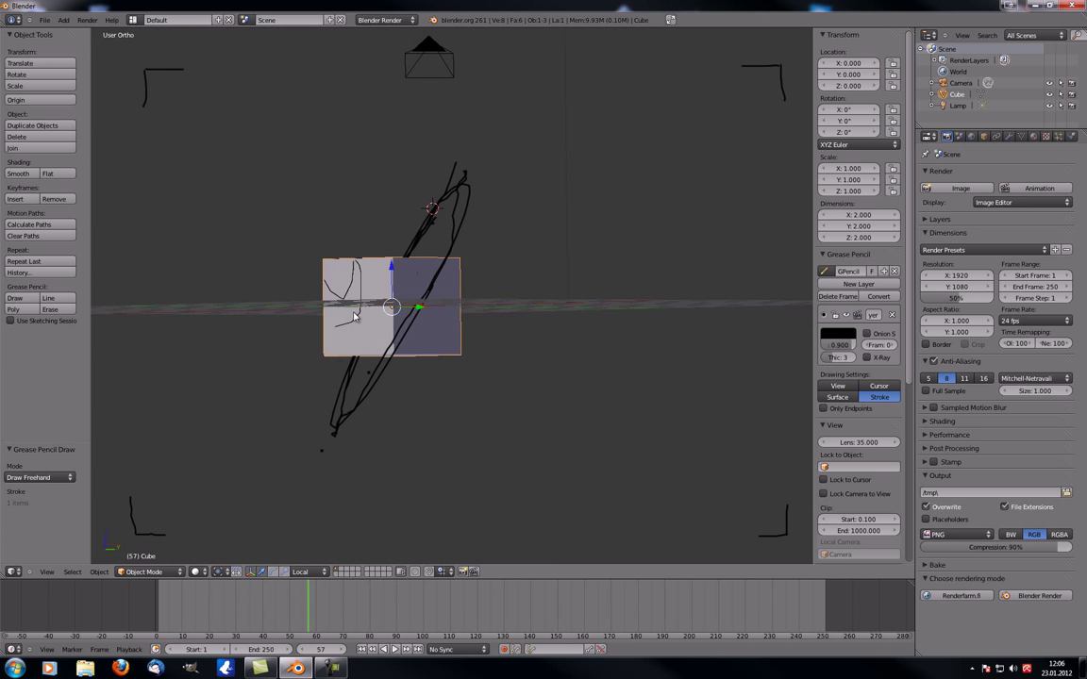
click(868, 359)
mouse_move(613, 374)
middle_down()
mouse_move(284, 359)
mouse_move(235, 387)
mouse_move(424, 415)
middle_up()
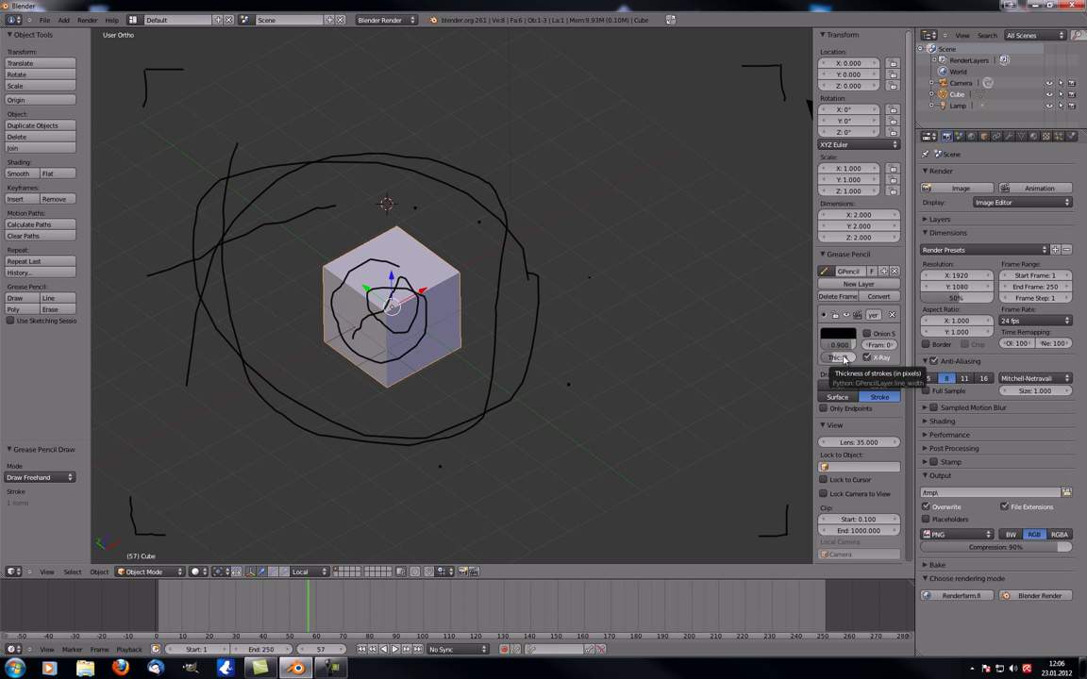
- Set the Grease Pencil layer's stroke thickness to 2 and its opacity to 0.7
mouse_move(834, 362)
mouse_down()
mouse_move(855, 362)
mouse_move(795, 349)
mouse_up()
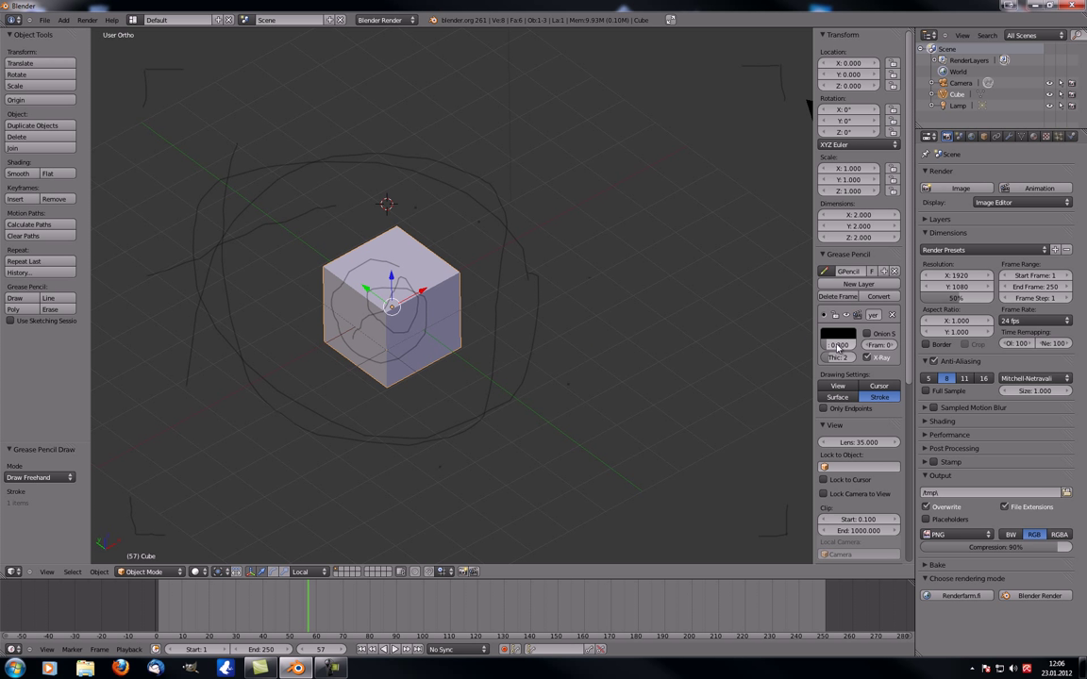
key(ctrl+z)
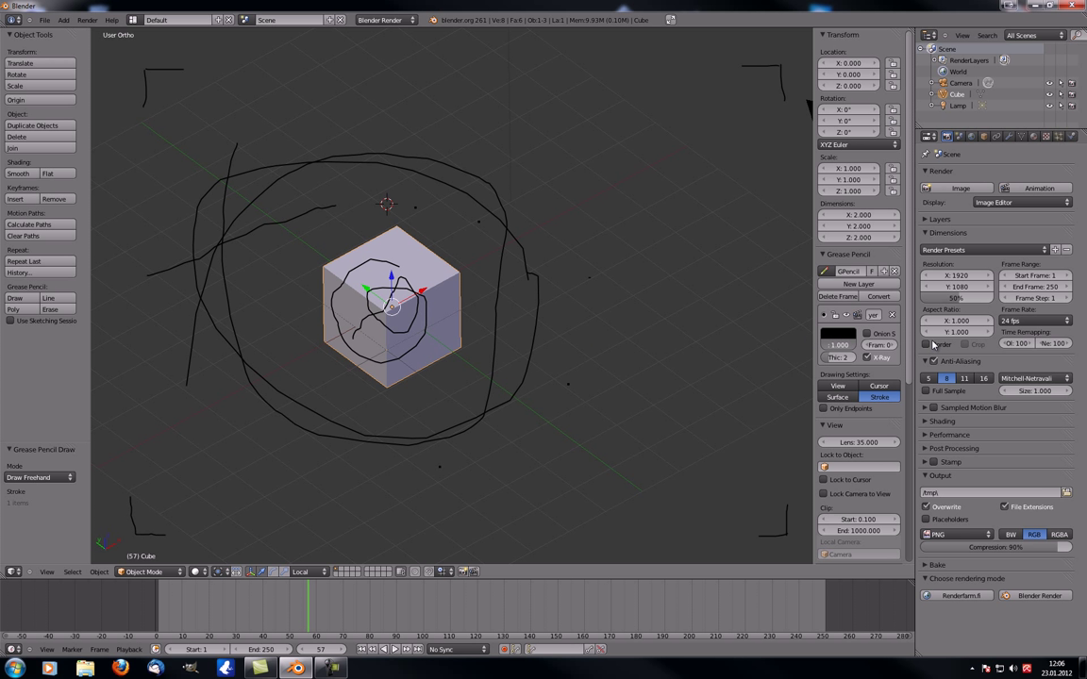
click(841, 348)
text(.7)
key(Return)
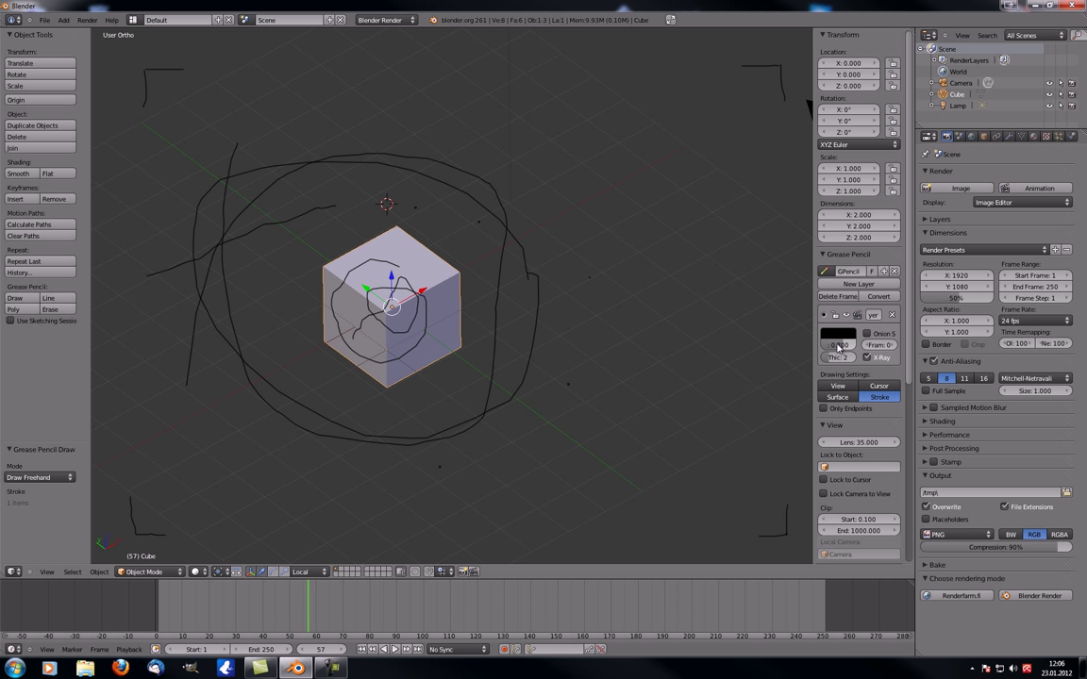
- Change the Grease Pencil layer's stroke colour to red
click(838, 333)
drag(918, 235, 918, 213)
click(867, 259)
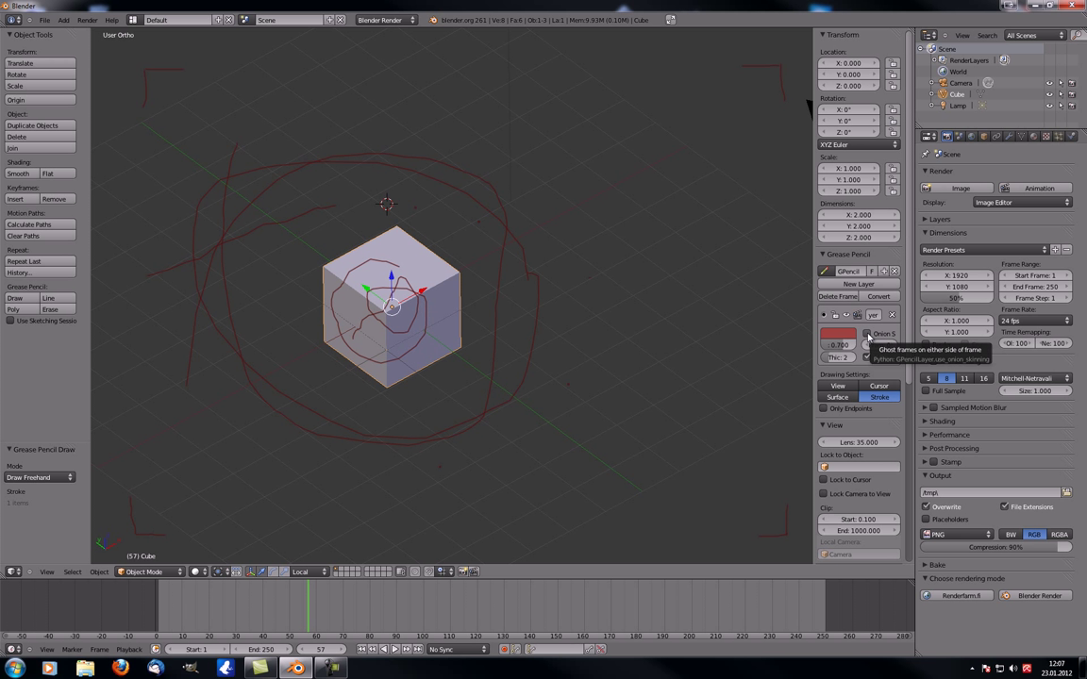
- Enable onion skinning on the Grease Pencil layer and examine the strokes around the cube
click(867, 334)
middle_drag(600, 428, 874, 364)
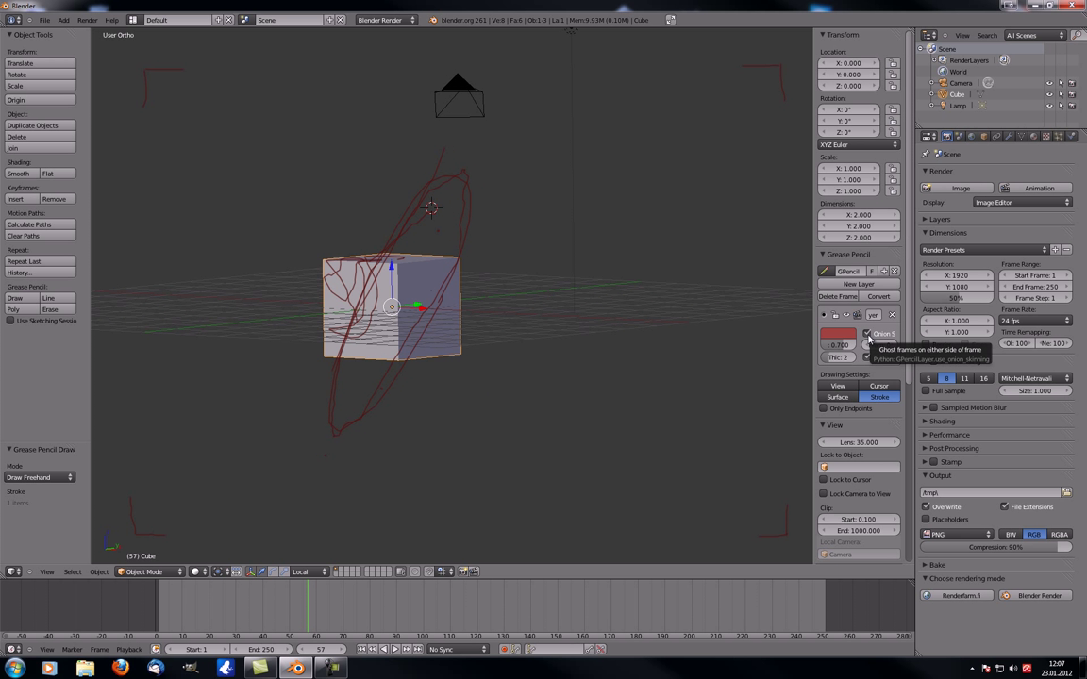
middle_drag(810, 340, 807, 90)
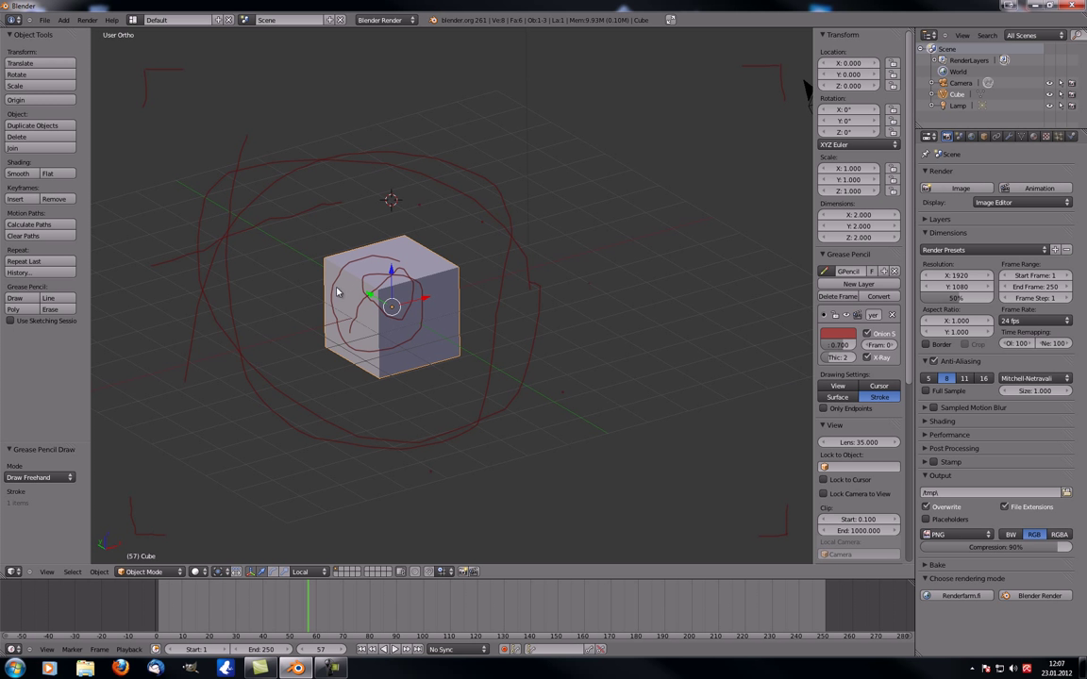
mouse_move(349, 309)
shift+middle_down()
mouse_move(446, 334)
mouse_move(408, 311)
mouse_move(399, 334)
shift+middle_up()
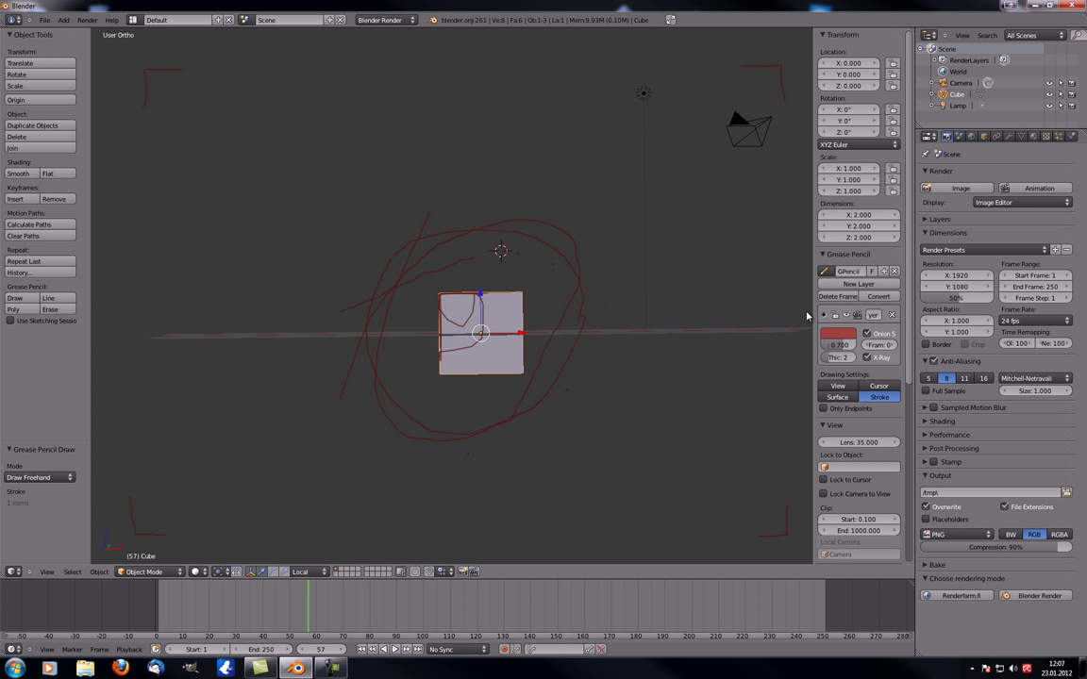
- Delete the Grease Pencil layer with the red strokes and unlink the Grease Pencil data block
click(894, 315)
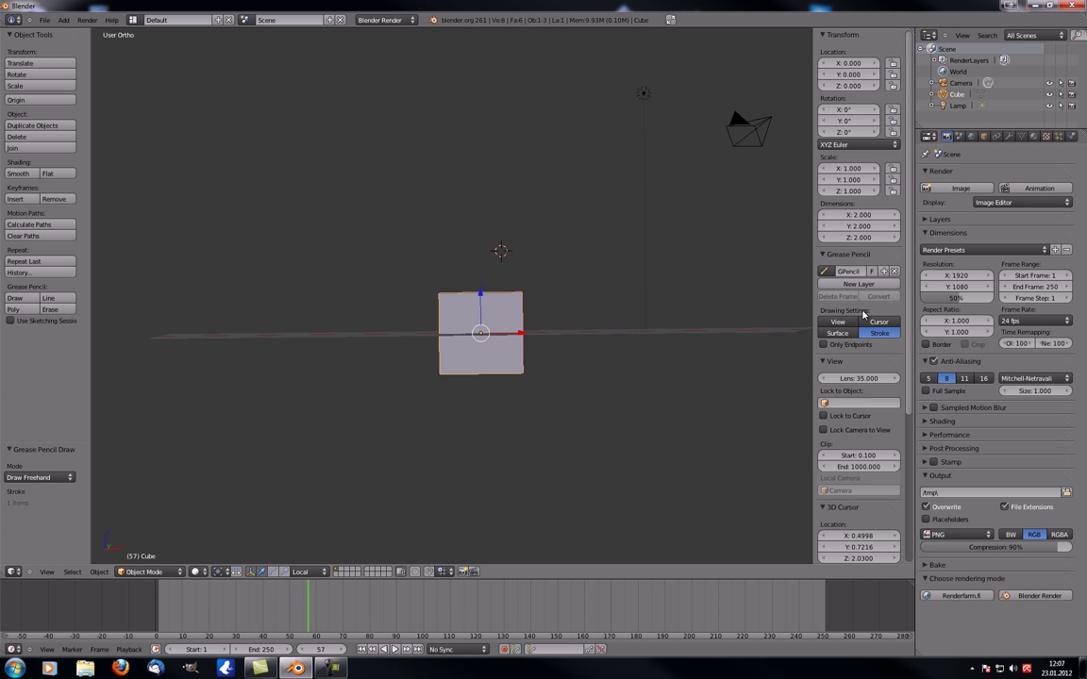
mouse_move(329, 324)
middle_down()
mouse_move(342, 354)
mouse_move(316, 321)
middle_up()
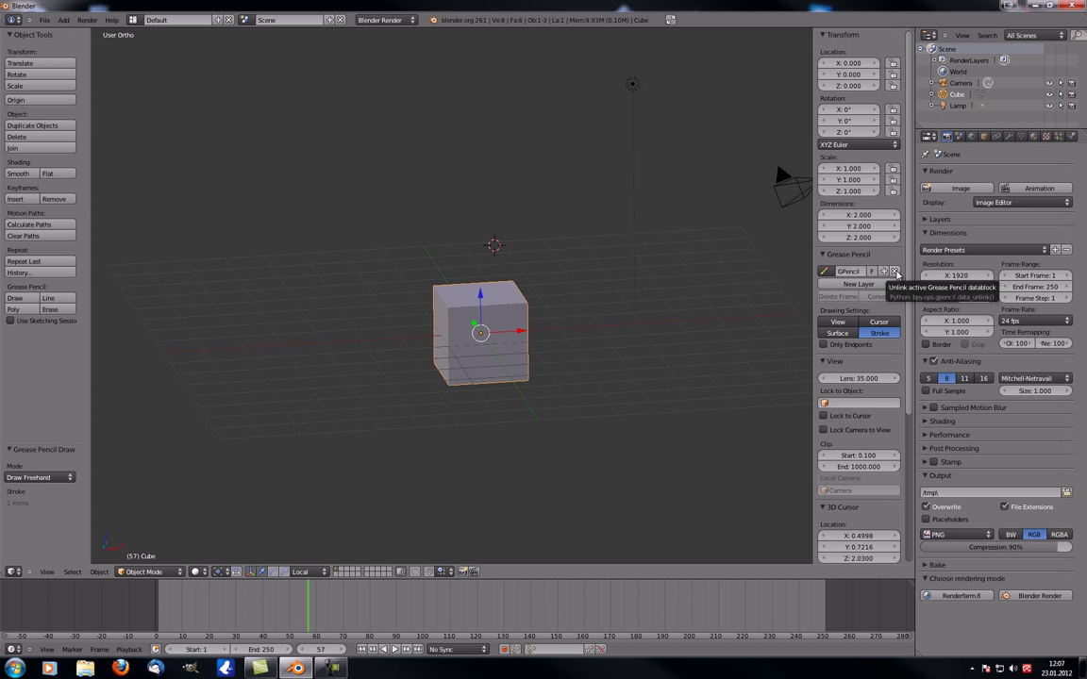
click(894, 272)
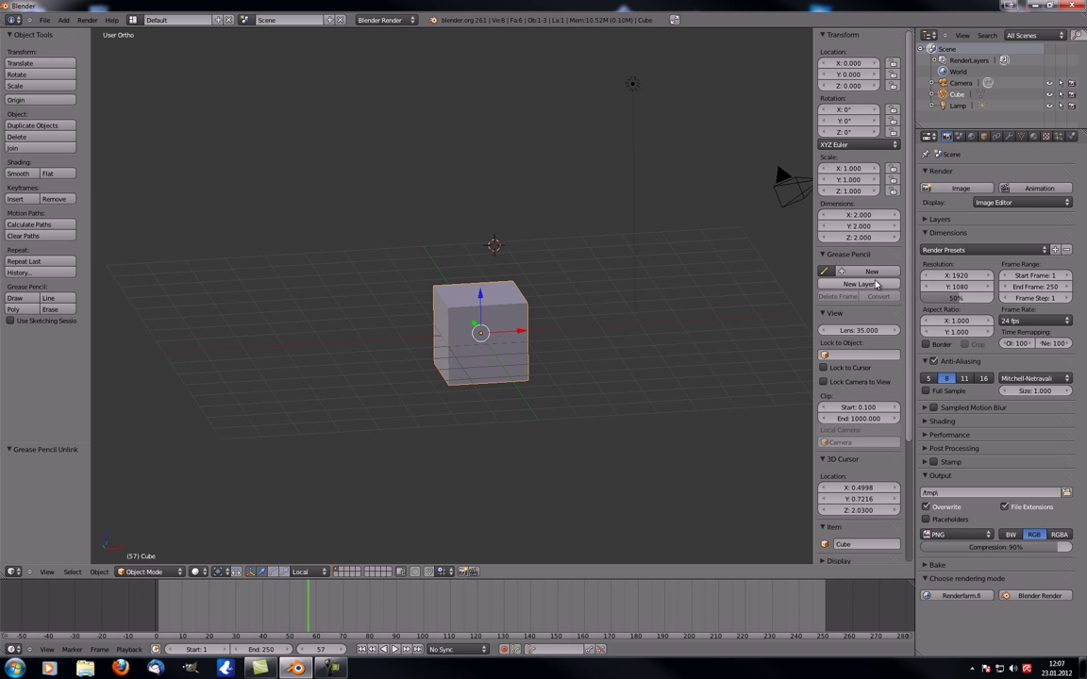
- Add a new Grease Pencil layer and draw a freehand shape on the cube's side face using the Surface setting
click(875, 285)
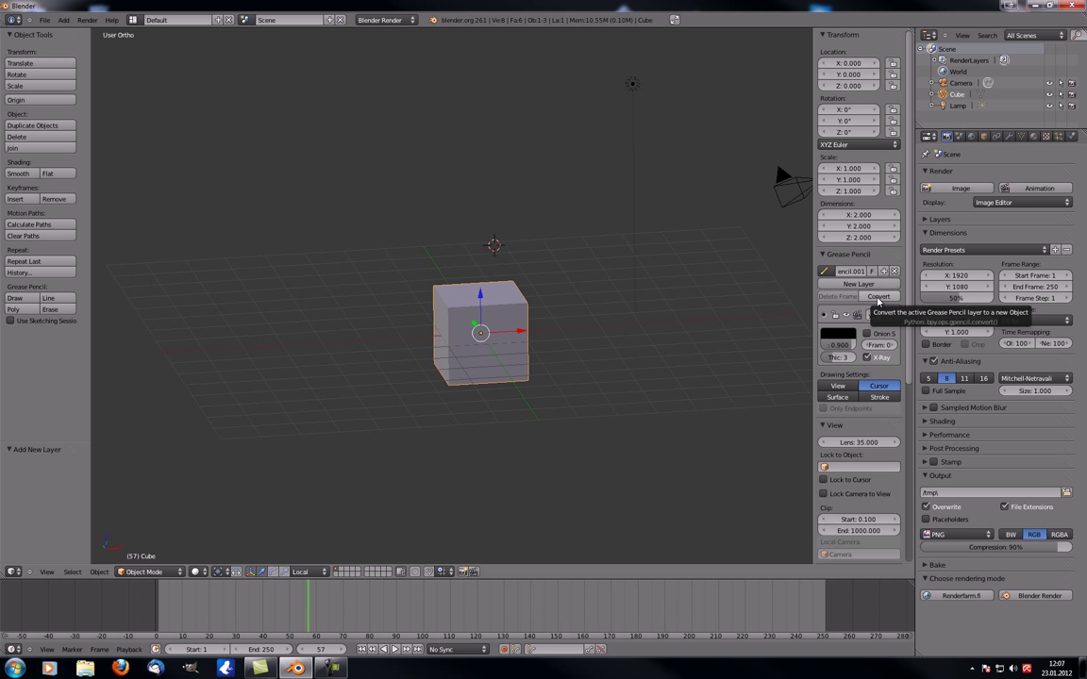
middle_drag(736, 293, 128, 306)
click(15, 298)
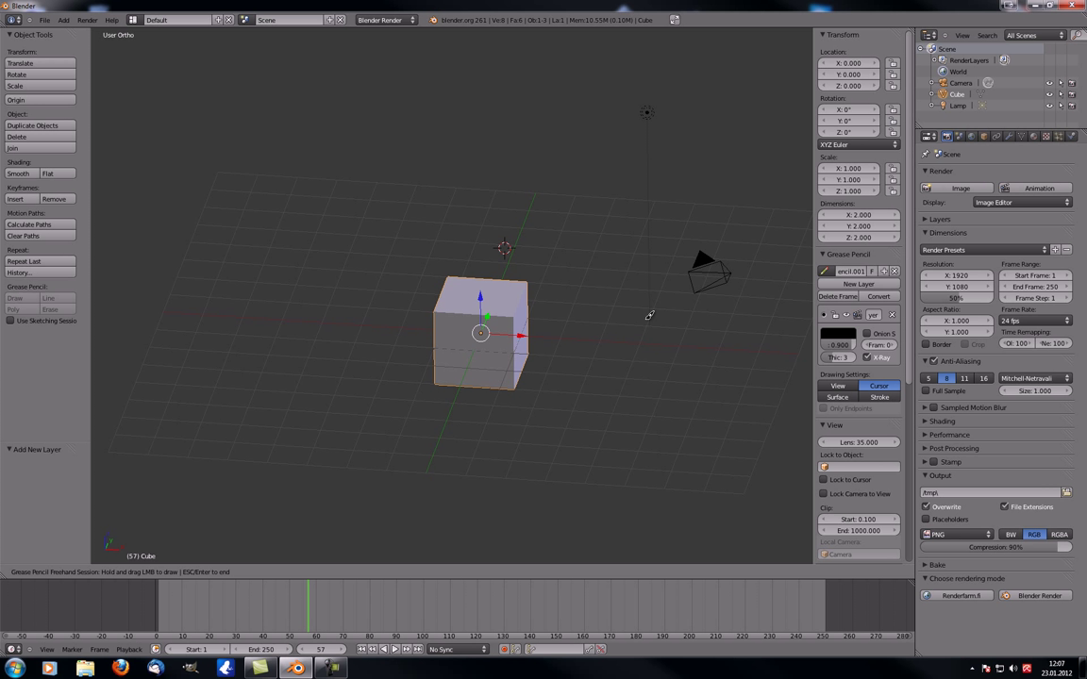
click(837, 397)
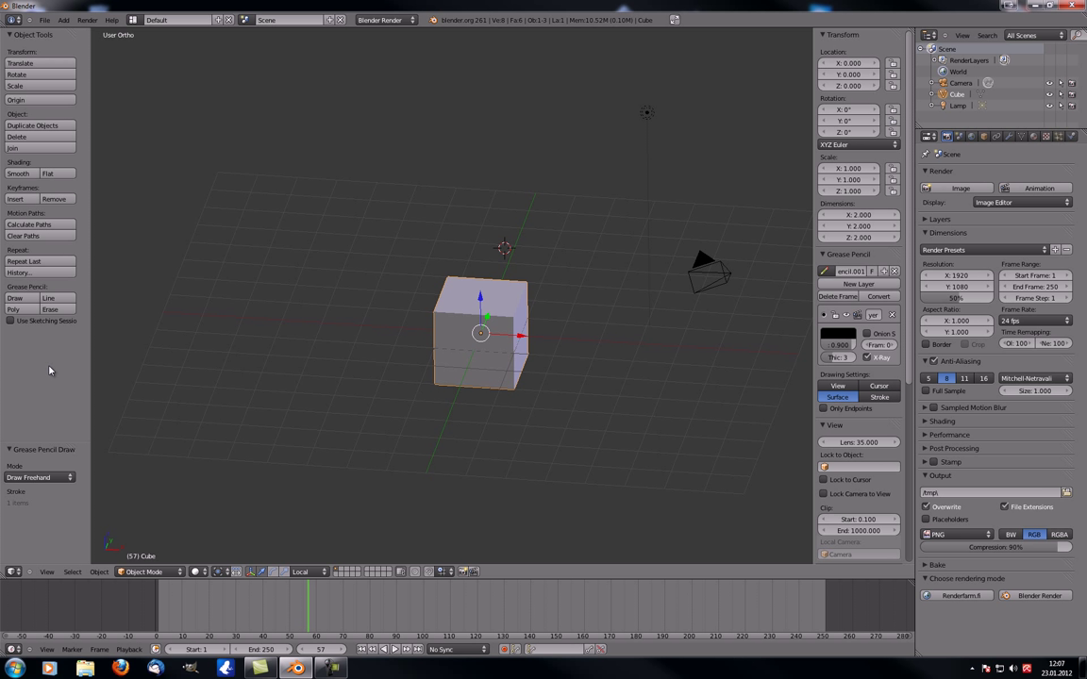
click(15, 298)
middle_drag(306, 376, 381, 381)
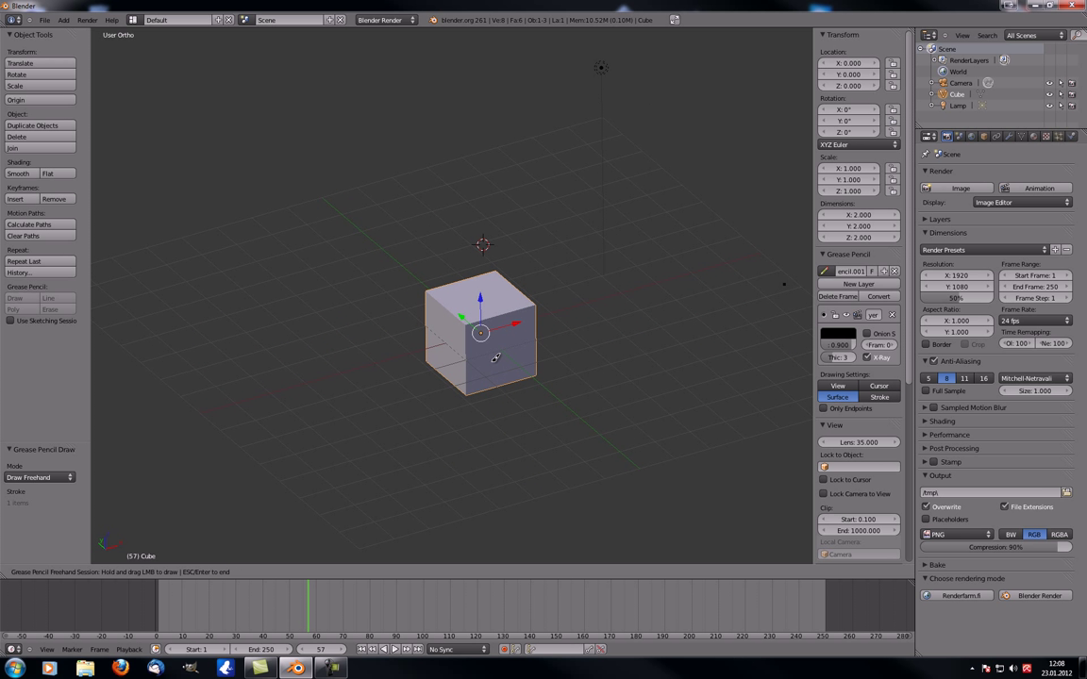
mouse_move(496, 357)
mouse_down()
mouse_move(444, 347)
mouse_move(448, 316)
mouse_move(490, 305)
mouse_move(510, 325)
mouse_move(497, 359)
mouse_up()
middle_drag(531, 397, 417, 389)
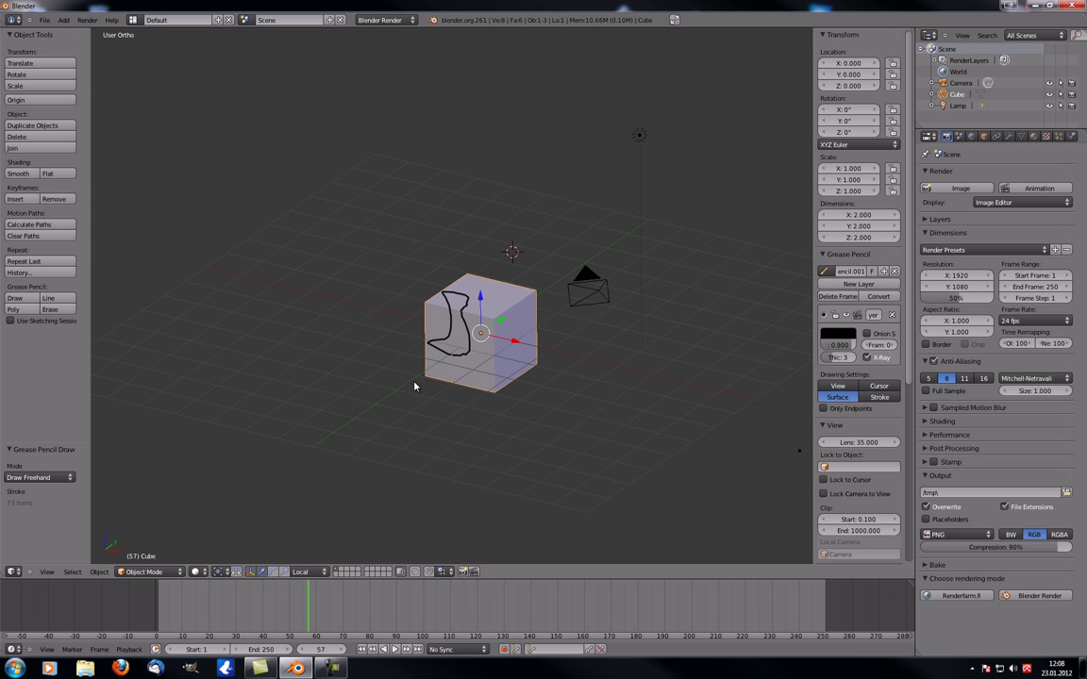
- Convert the Grease Pencil layer to a Bezier Curve and select the converted curve on the cube's side face
click(881, 297)
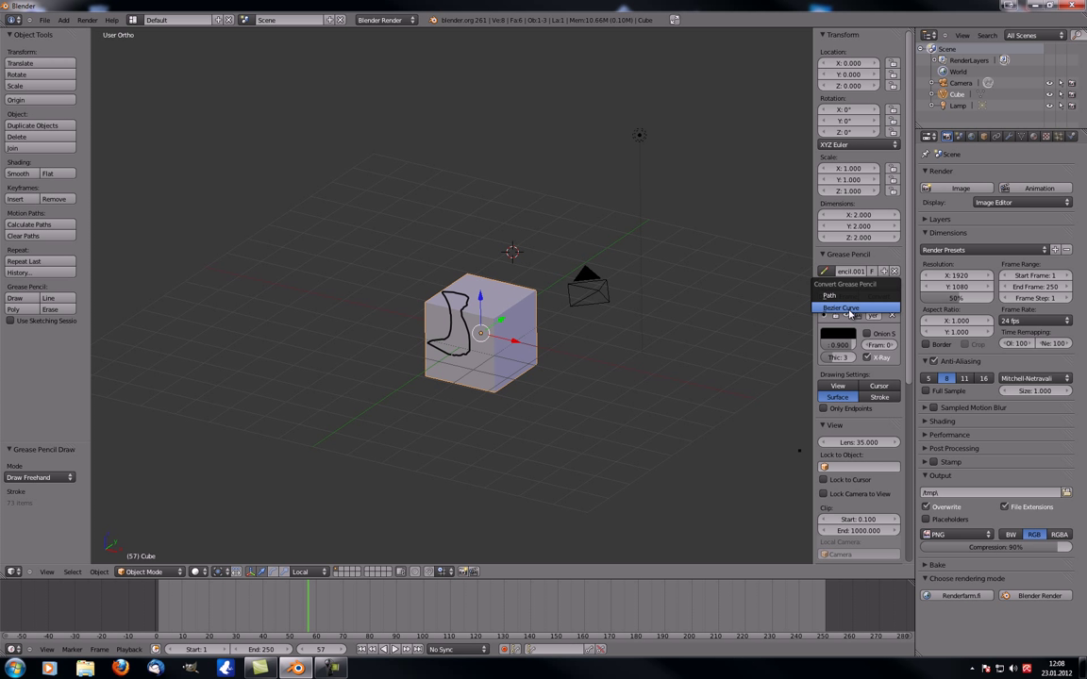
click(847, 310)
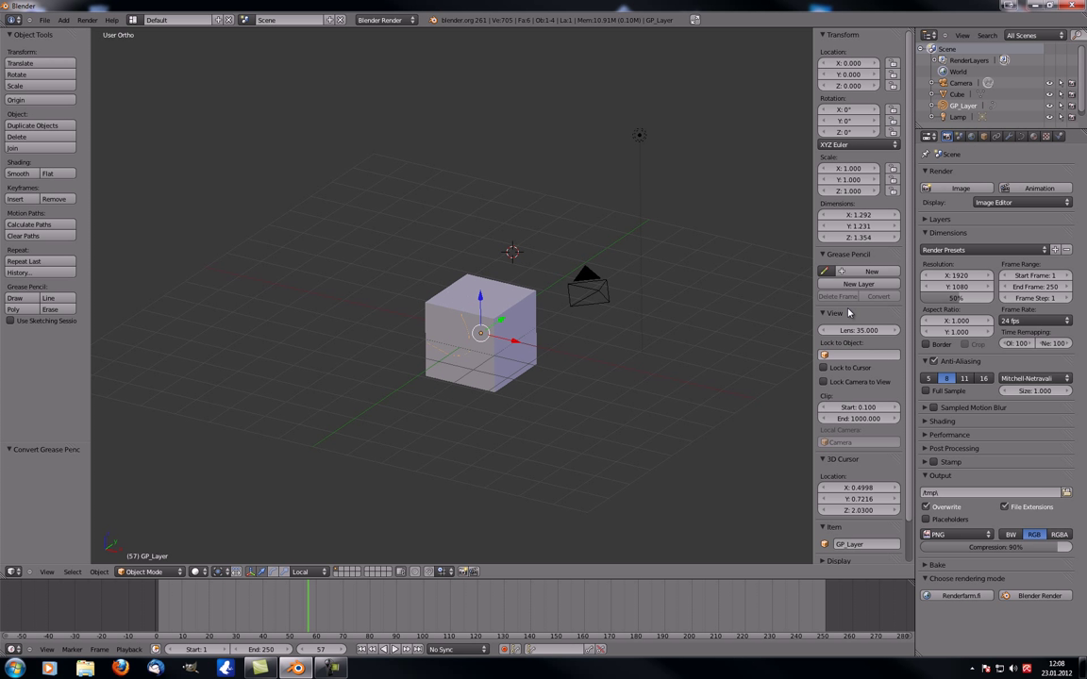
middle_drag(443, 363, 472, 360)
scroll(472, 359, up, 2)
right_click(475, 359)
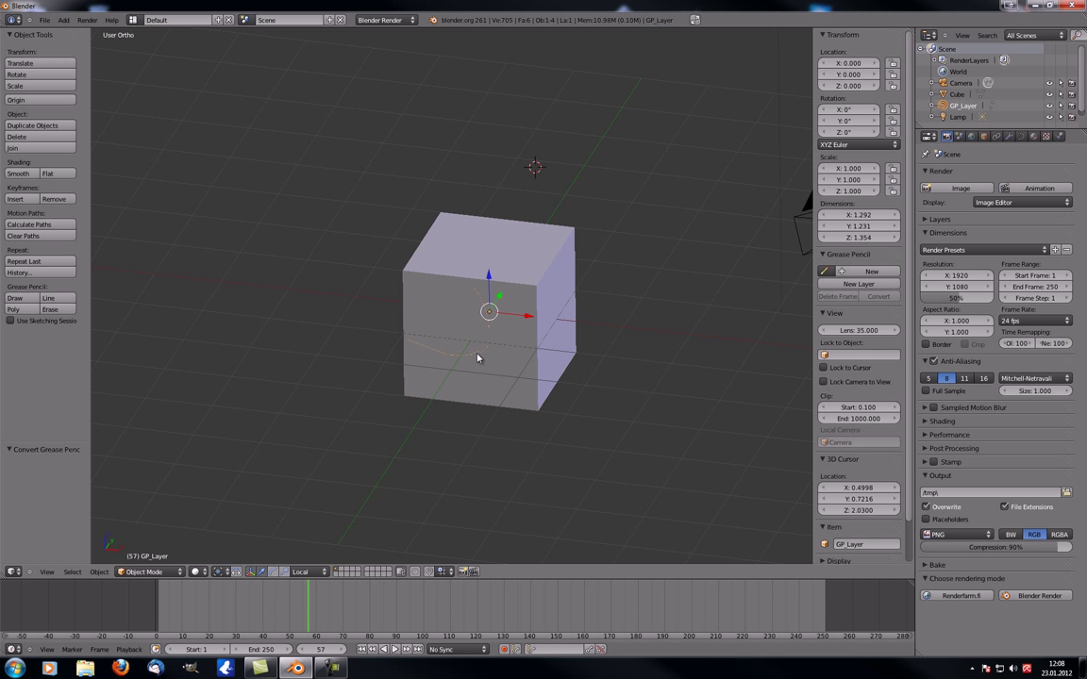
- Examine the converted curve's control points around the cube in Edit Mode, then return to Object Mode
key(g)
click(419, 318)
key(Tab)
key(KP_Decimal)
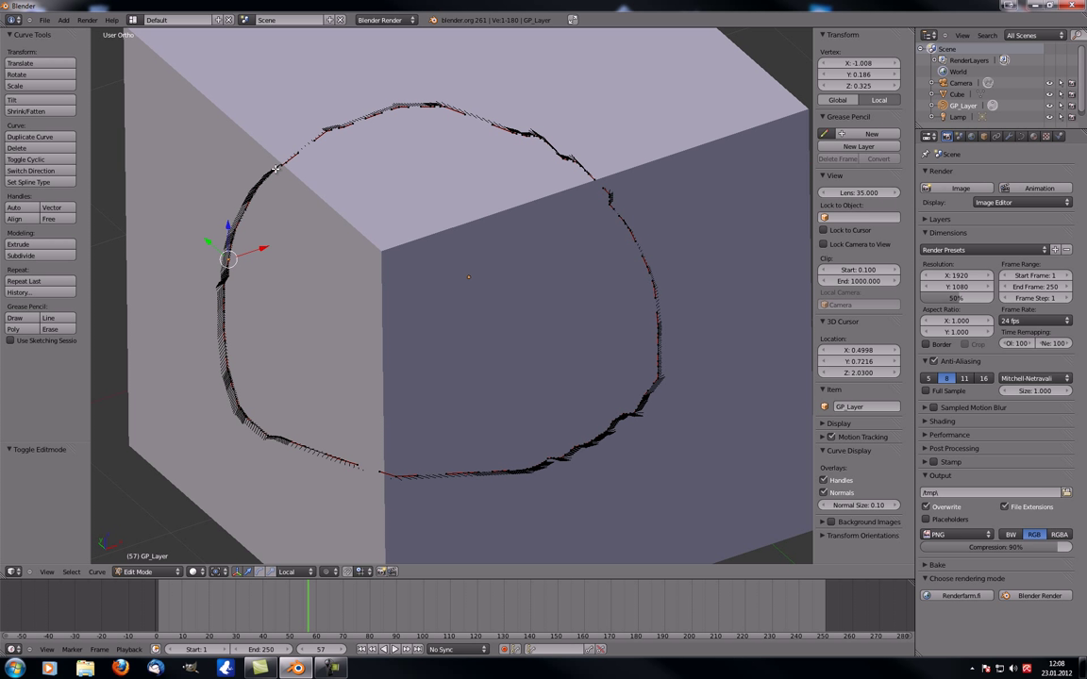
scroll(277, 168, down, 3)
middle_drag(432, 311, 390, 299)
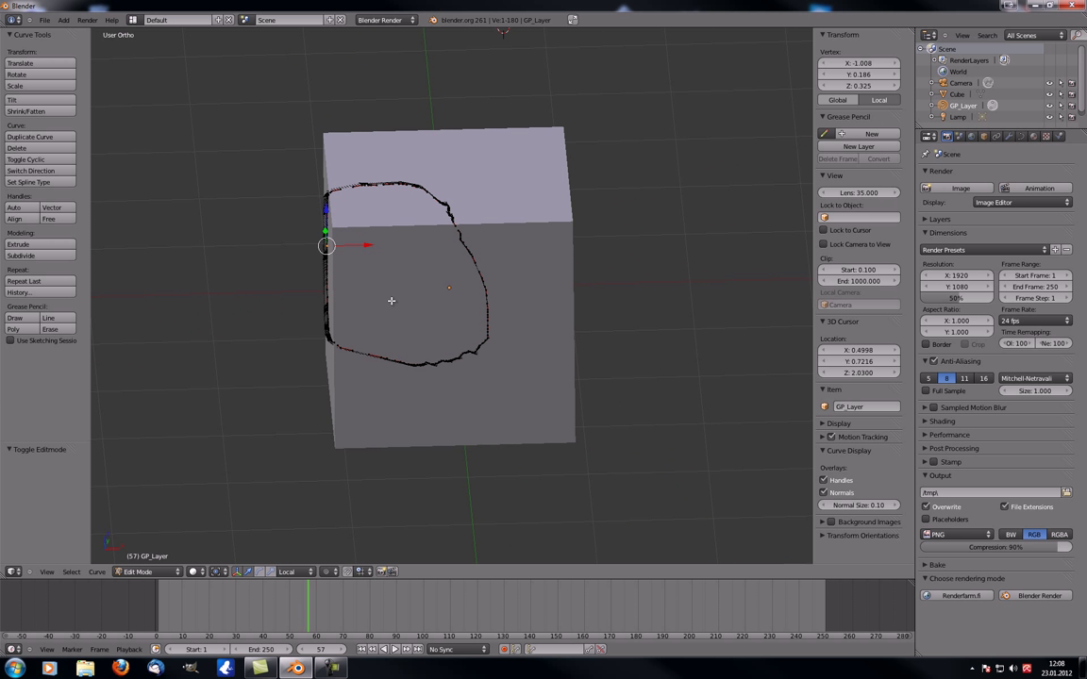
middle_drag(199, 247, 366, 334)
key(Tab)
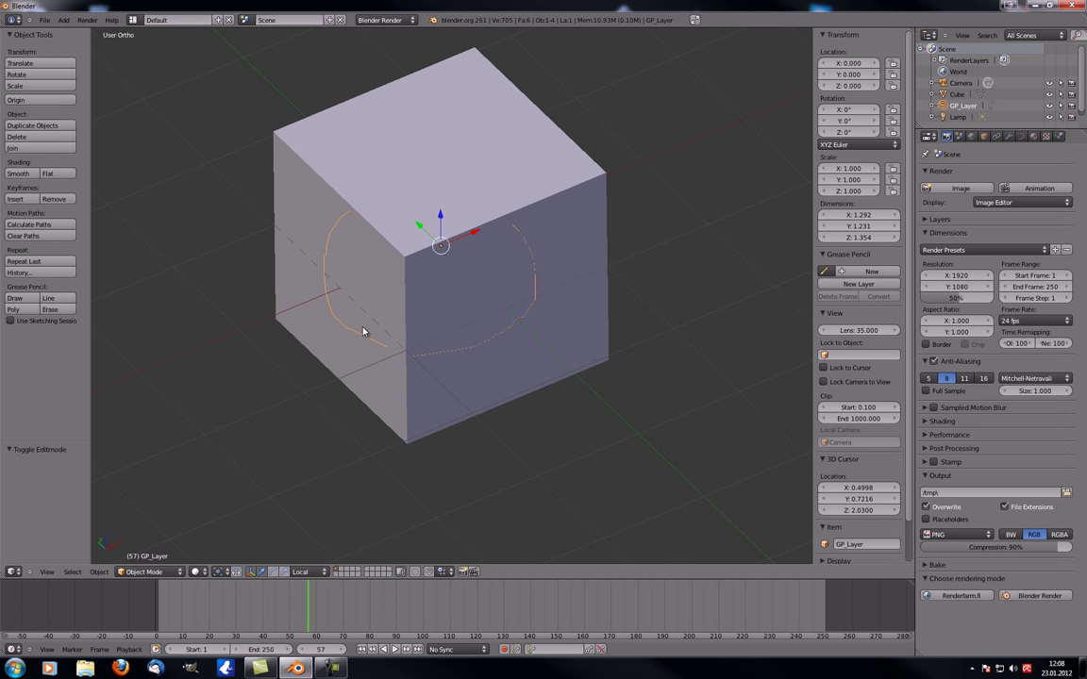
- Delete the Bezier curve object that was converted from the Grease Pencil stroke
key(x)
click(362, 331)
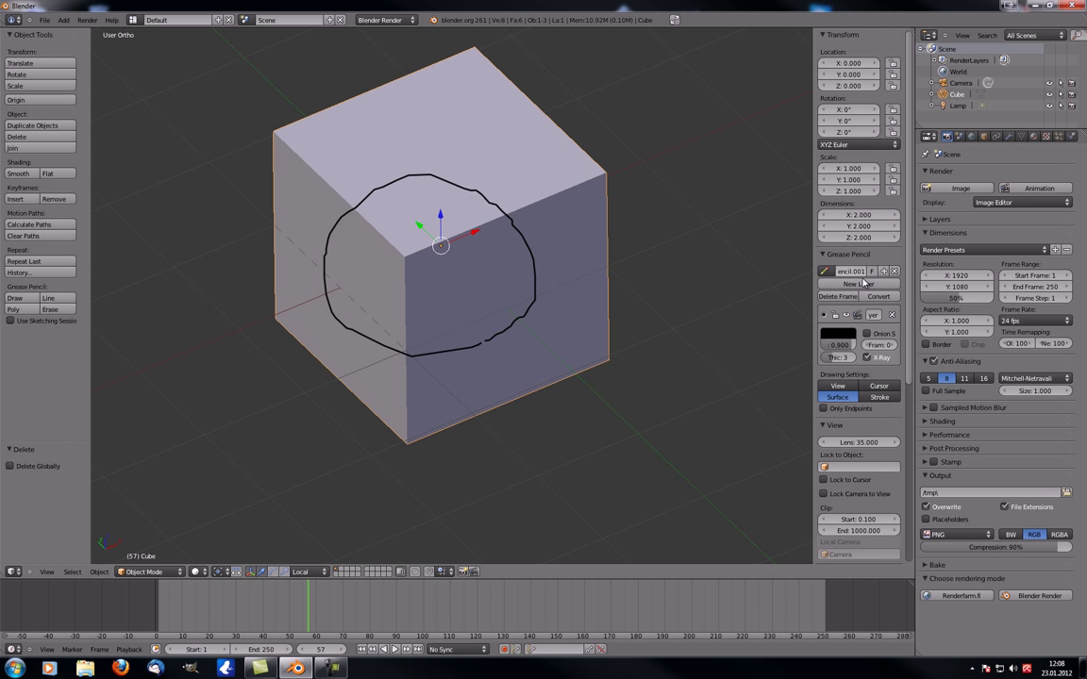
- Delete the Grease Pencil layer with the black stroke and unlink its Grease Pencil data block
scroll(845, 286, down, 2)
scroll(844, 286, down, 3)
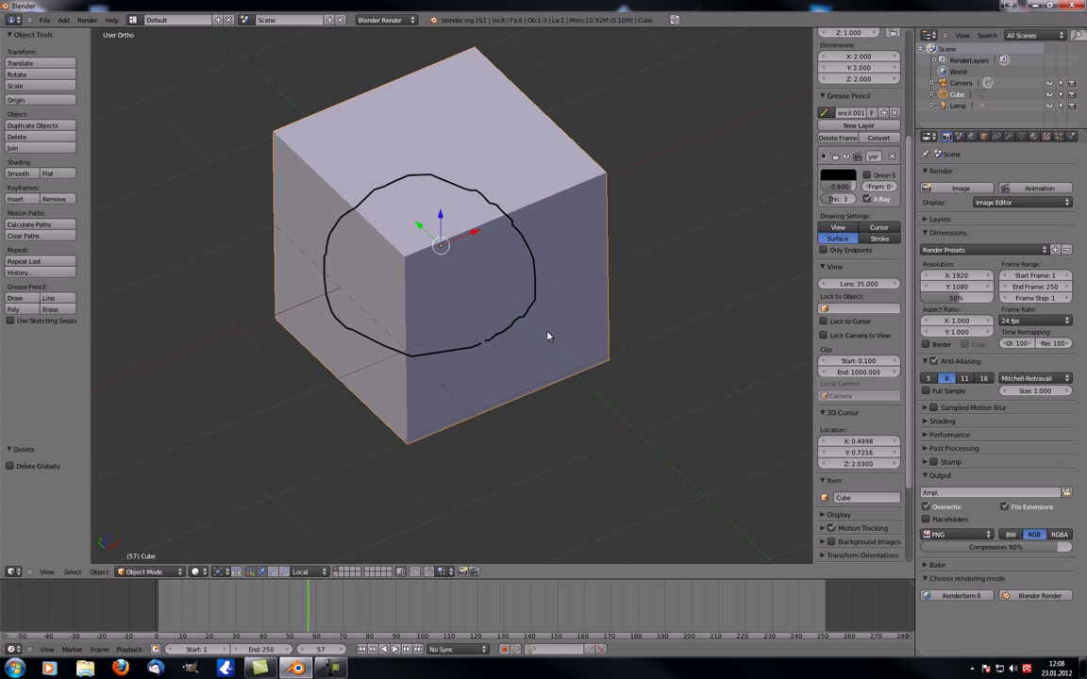
middle_drag(405, 369, 780, 285)
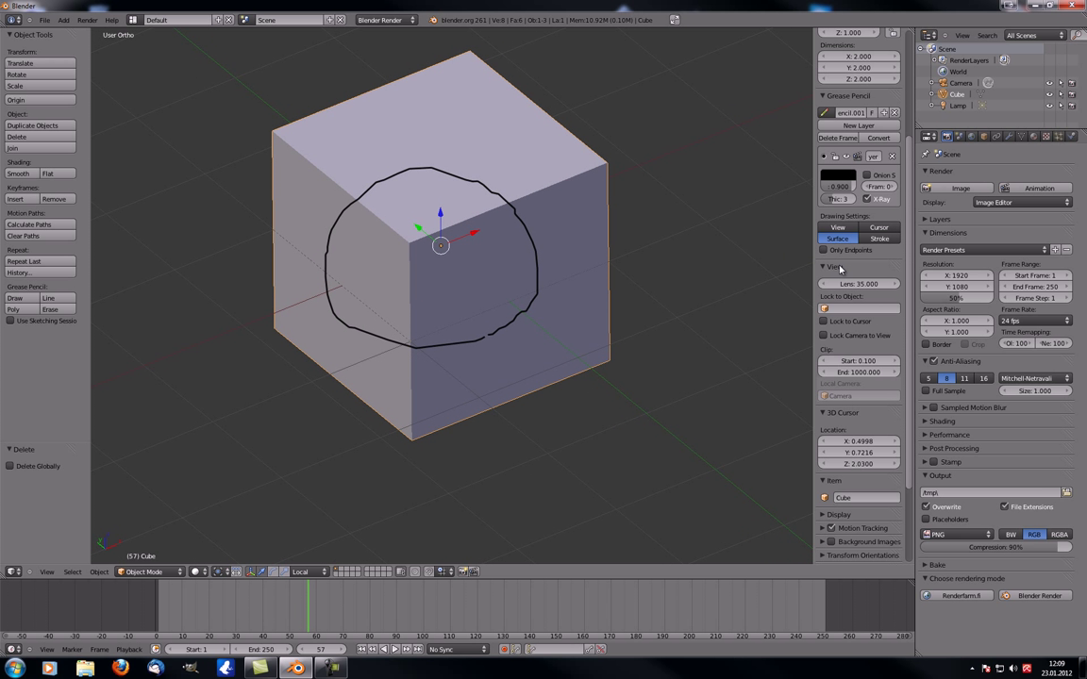
scroll(358, 334, down, 4)
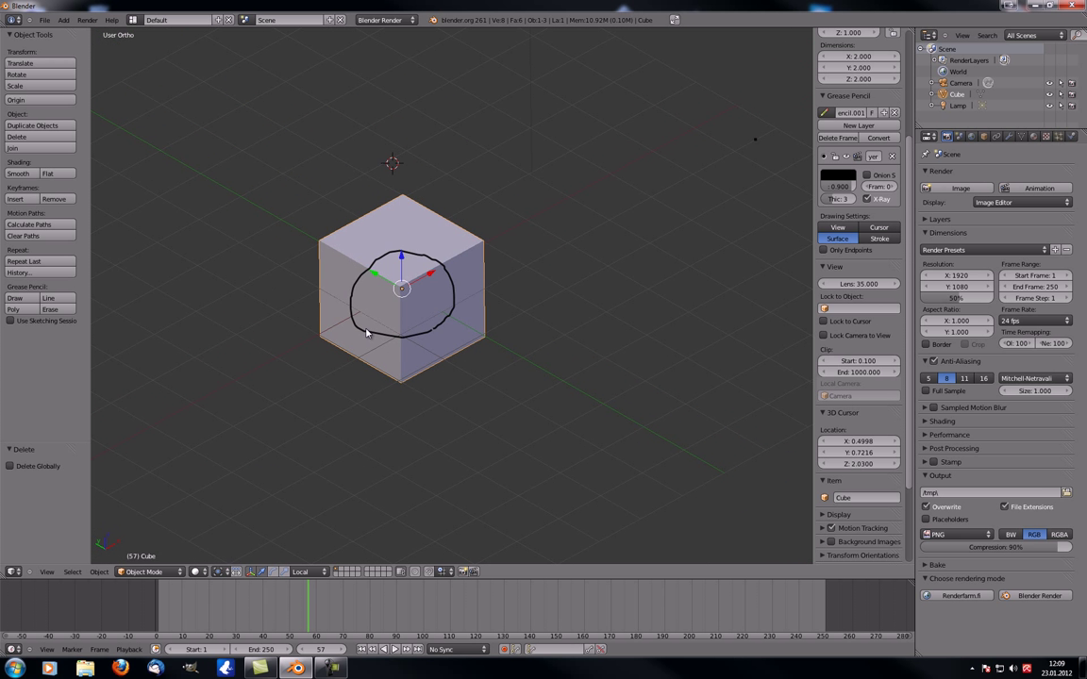
click(892, 157)
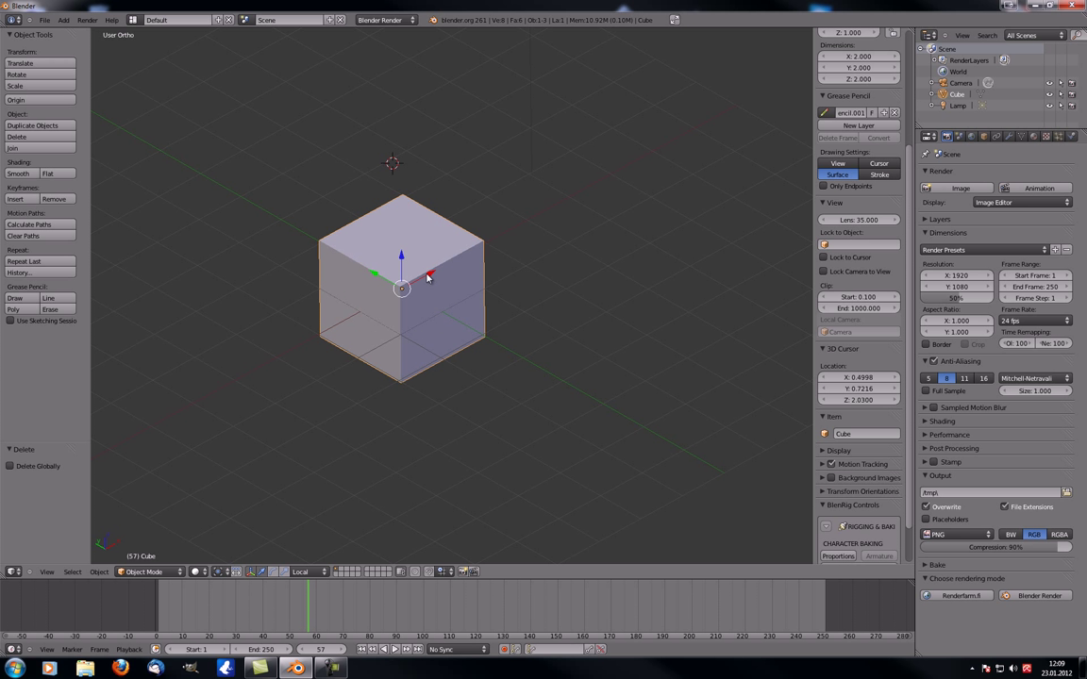
click(894, 112)
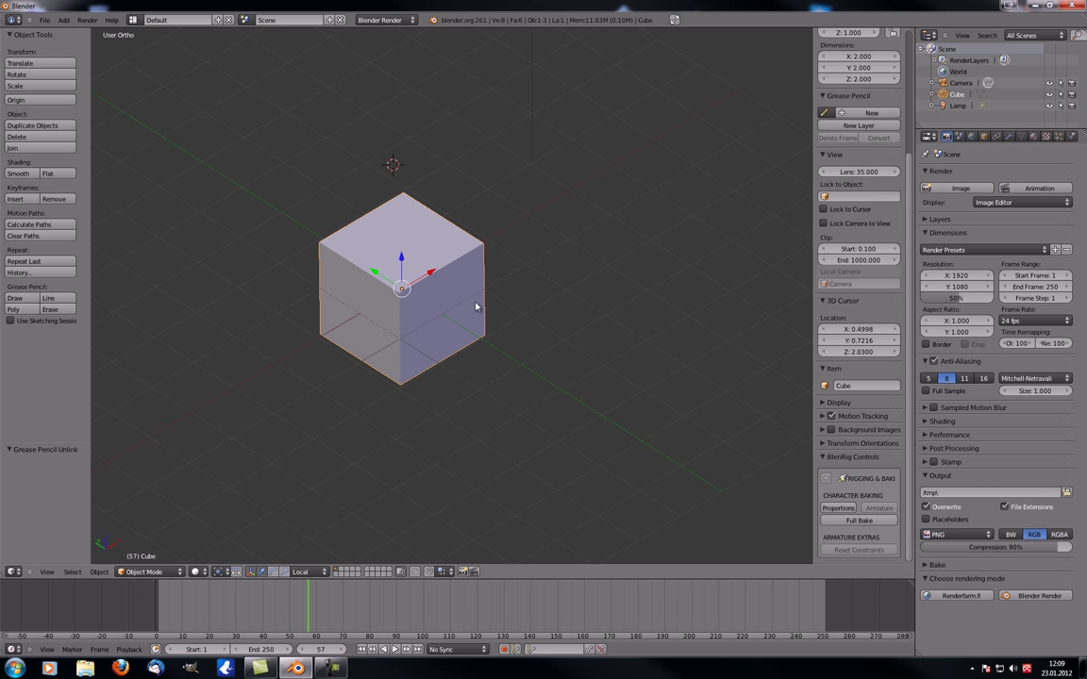
- Select the camera object and show its lens settings in the object data properties
middle_drag(402, 301, 404, 300)
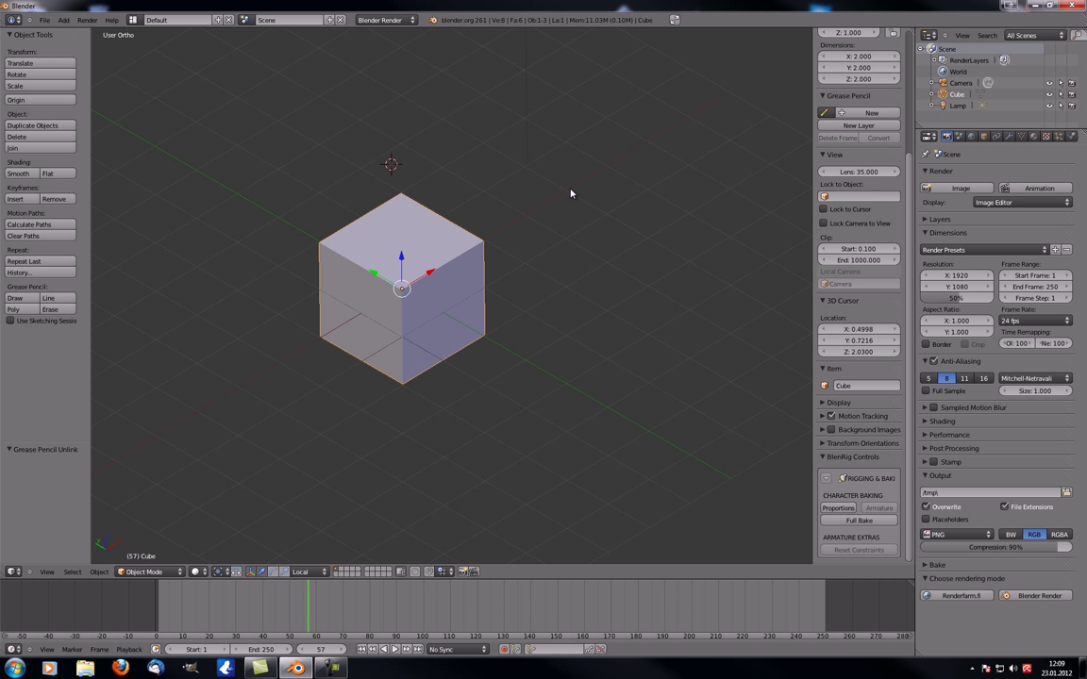
scroll(574, 188, down, 5)
right_click(686, 132)
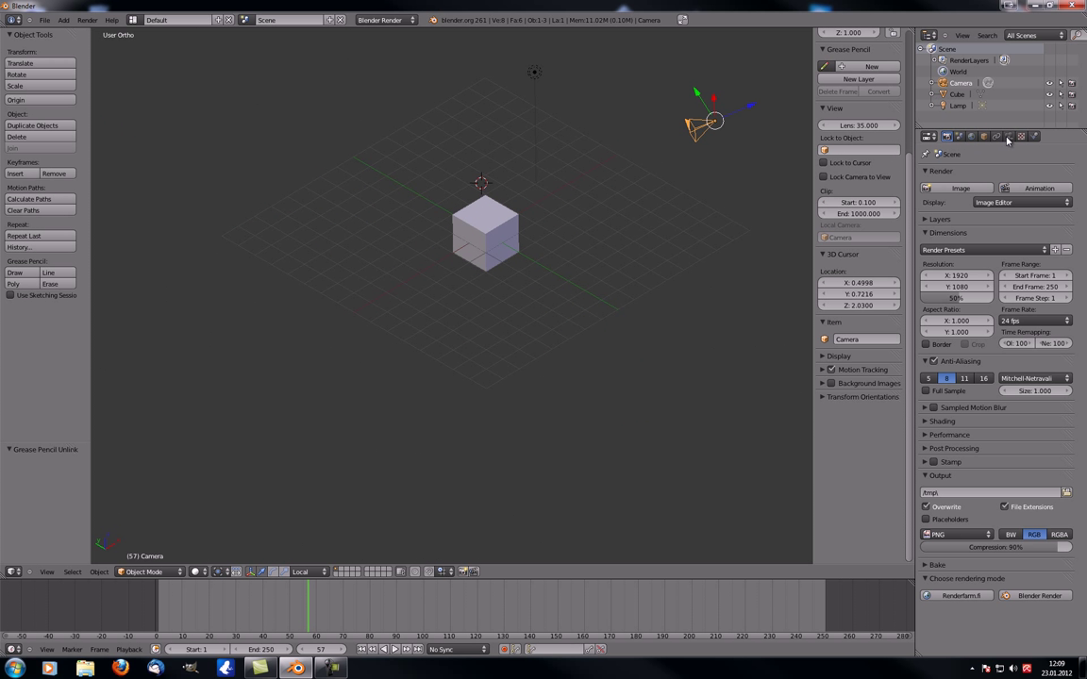
click(1007, 136)
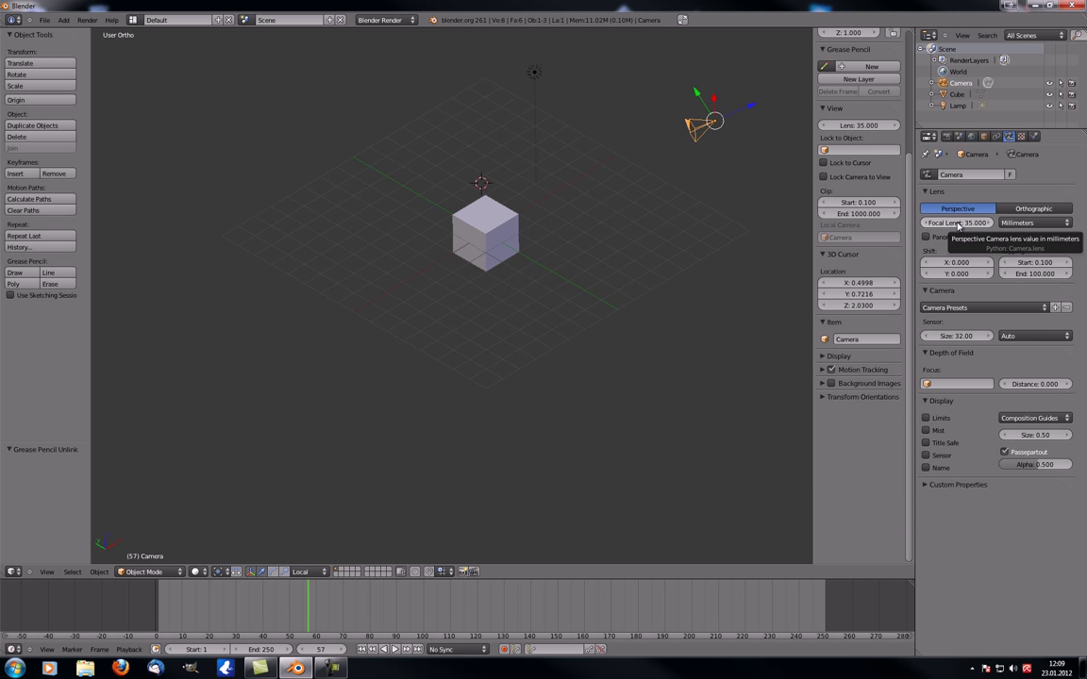
- Set the viewport lens to 90 and switch the 3D view from orthographic to perspective
scroll(570, 269, up, 3)
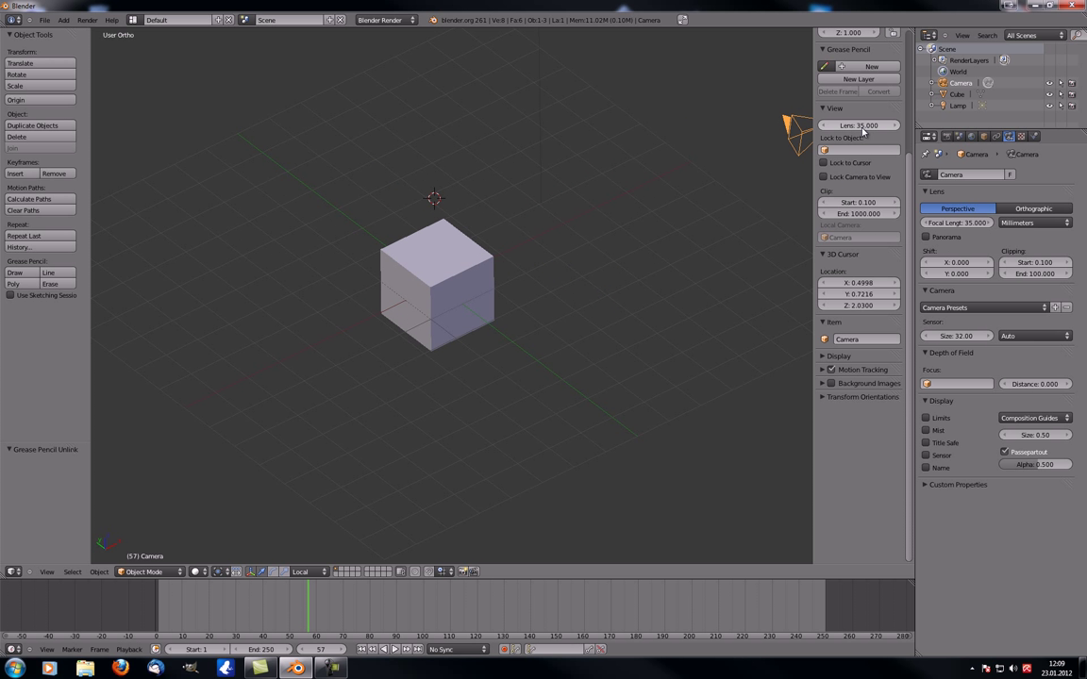
click(852, 125)
text(90)
key(Return)
key(KP_5)
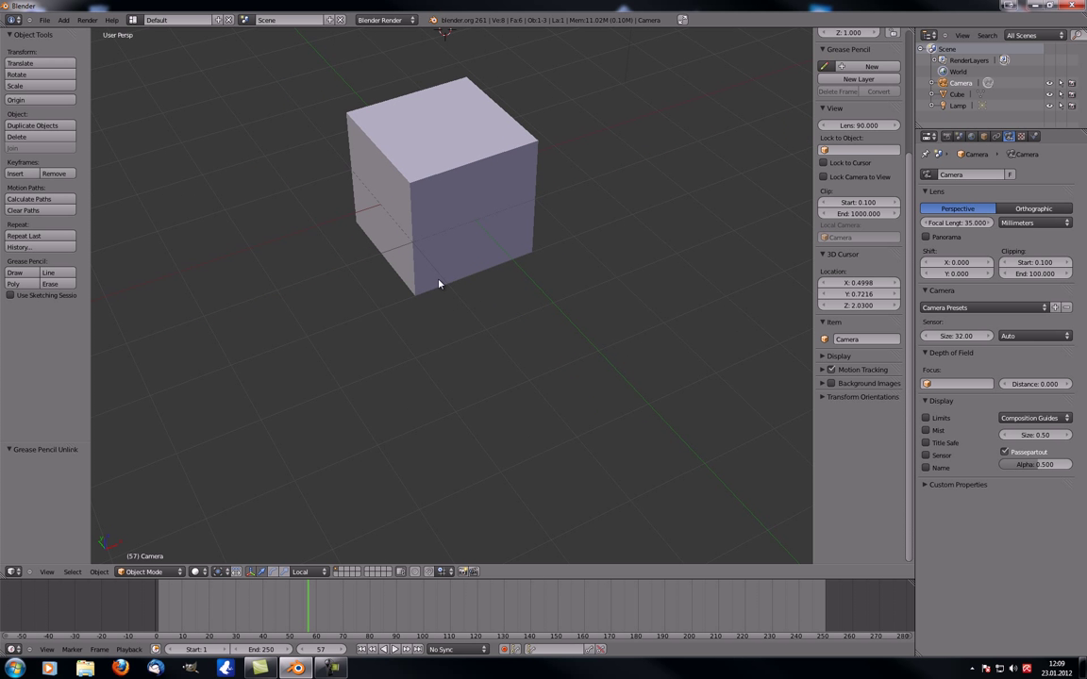
scroll(505, 240, down, 2)
- Set the viewport lens back to 35 and compare how the perspective on the cube changes
click(859, 125)
text(35)
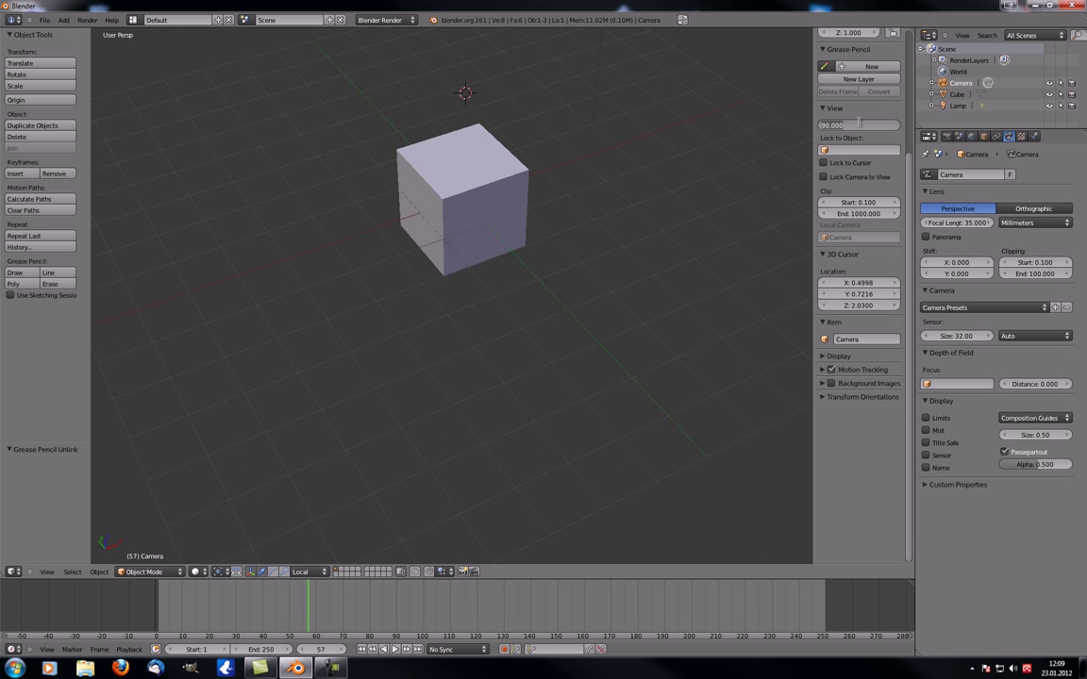
key(Return)
scroll(805, 123, up, 4)
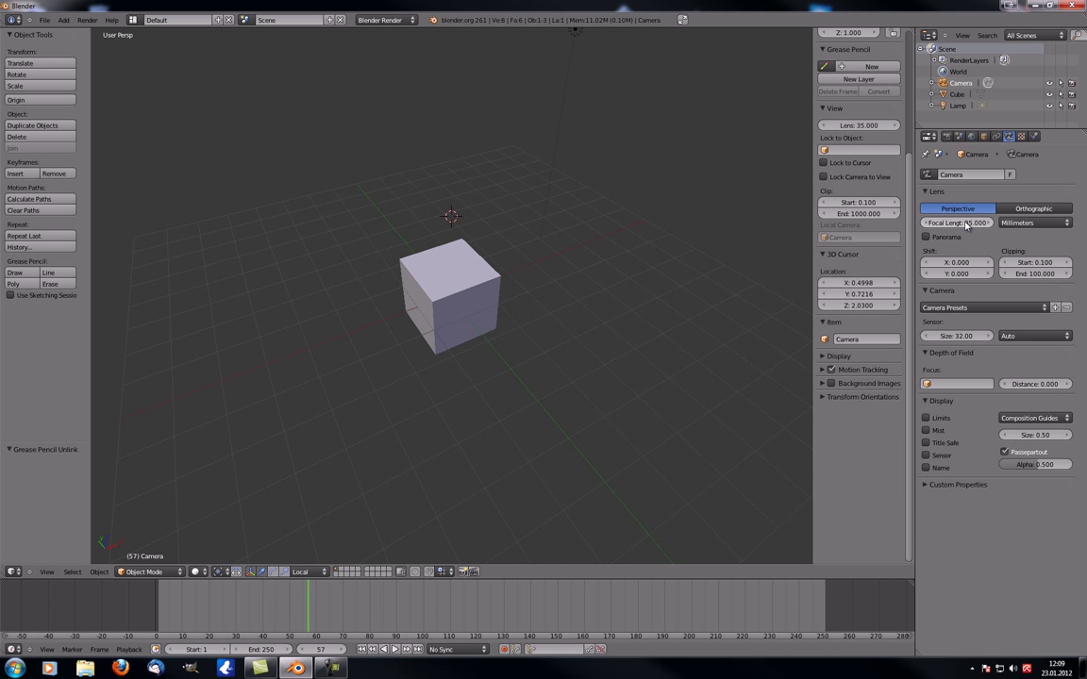
scroll(544, 279, down, 3)
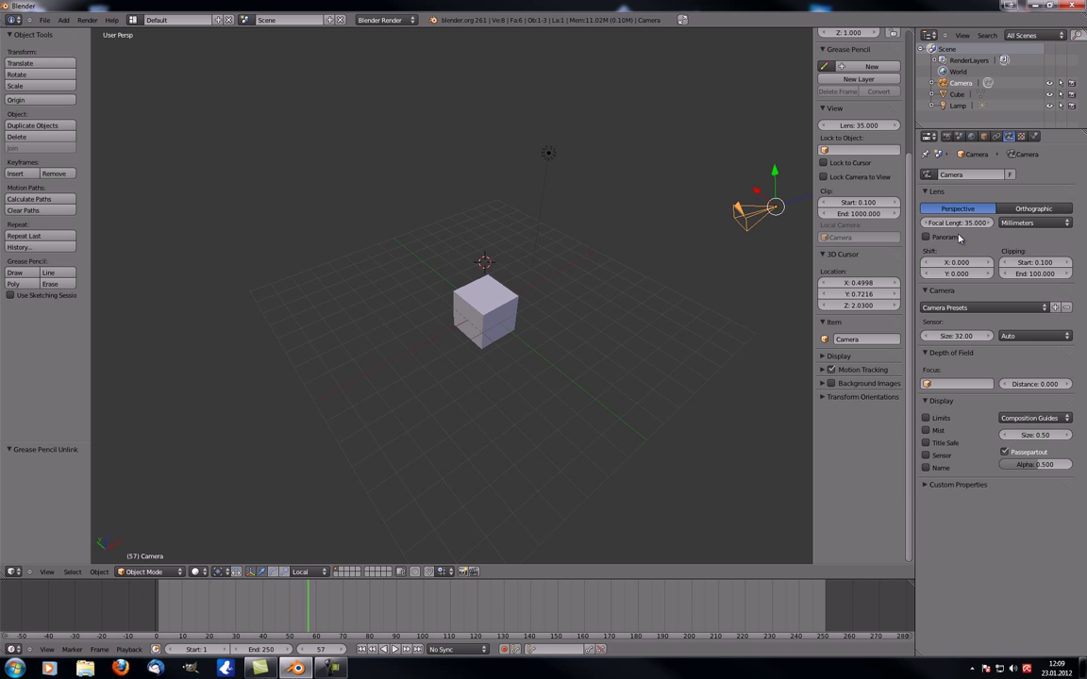
- Set the lens of the perspective viewport to 90 and centre the cube in the view
middle_drag(476, 411, 526, 344)
scroll(526, 347, down, 2)
scroll(526, 345, up, 2)
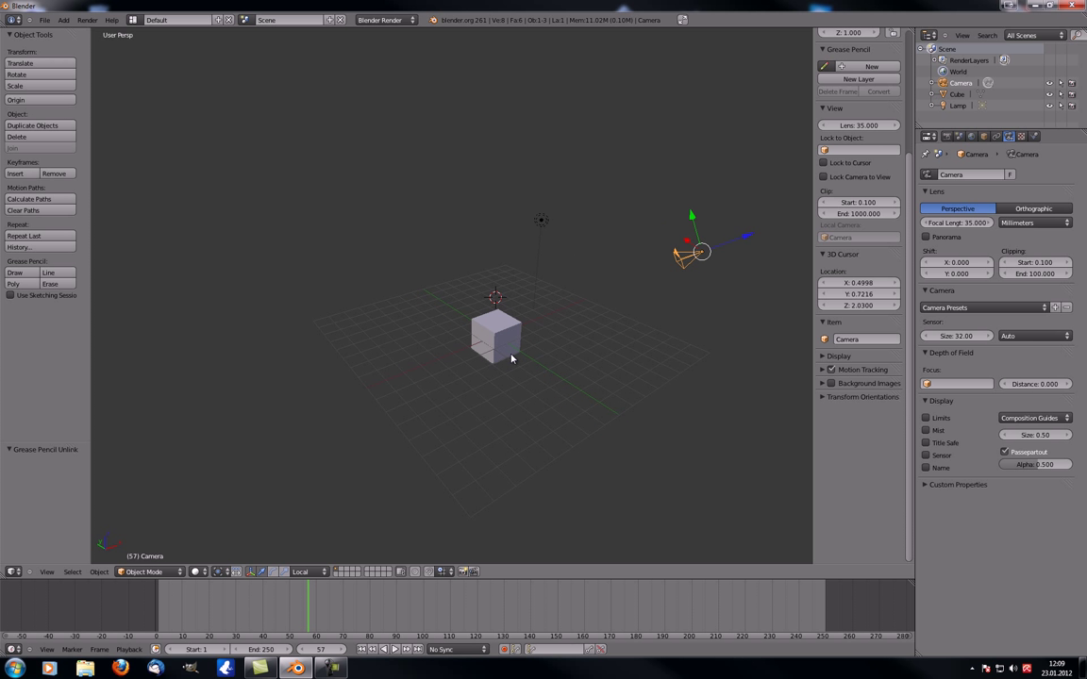
click(855, 125)
text(90)
key(Return)
shift+middle_drag(485, 364, 426, 221)
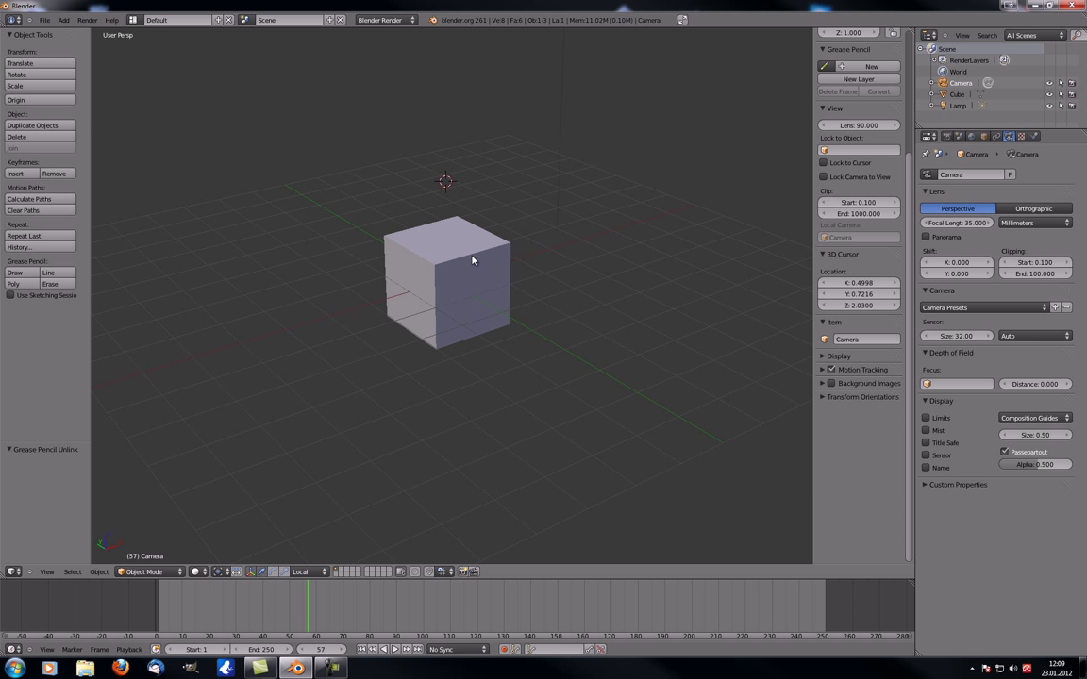
- Align the active camera to the current view, examine the camera framing, then return to the user perspective
key(ctrl+alt+KP_0)
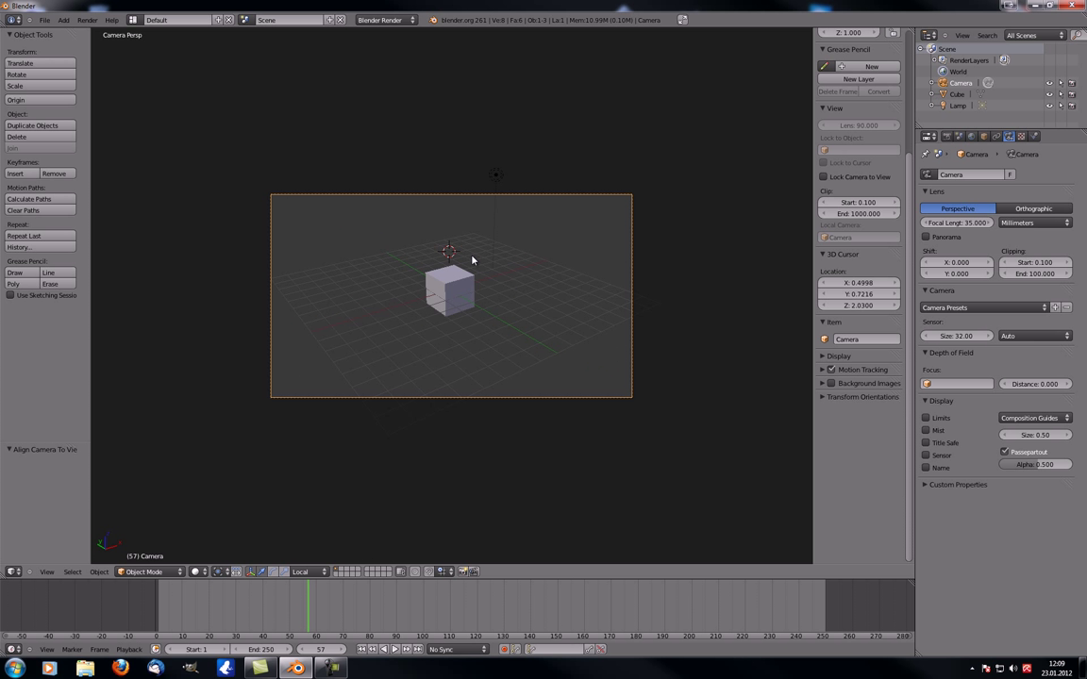
scroll(472, 259, up, 3)
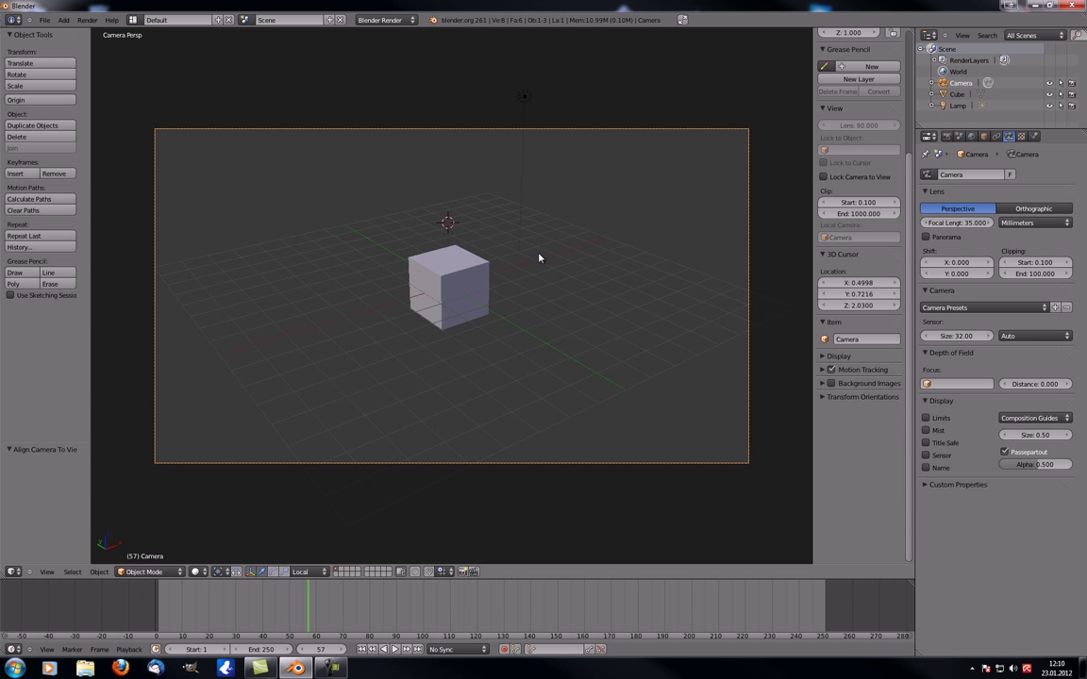
middle_drag(539, 260, 630, 195)
key(KP_0)
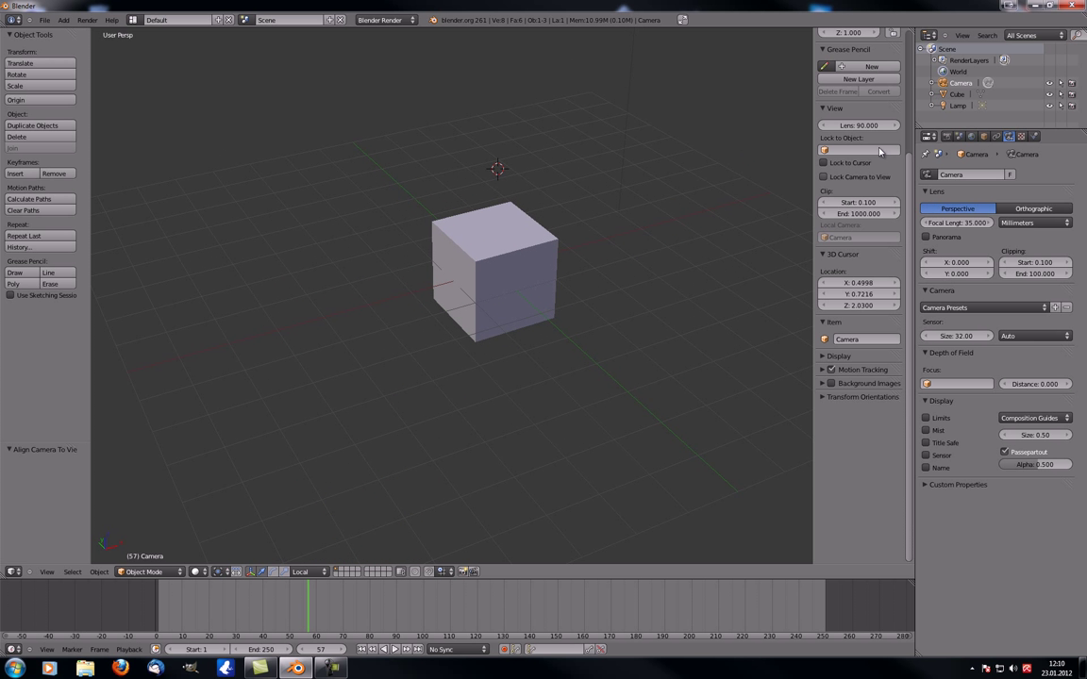
- Restore the viewport lens value to 35
click(852, 125)
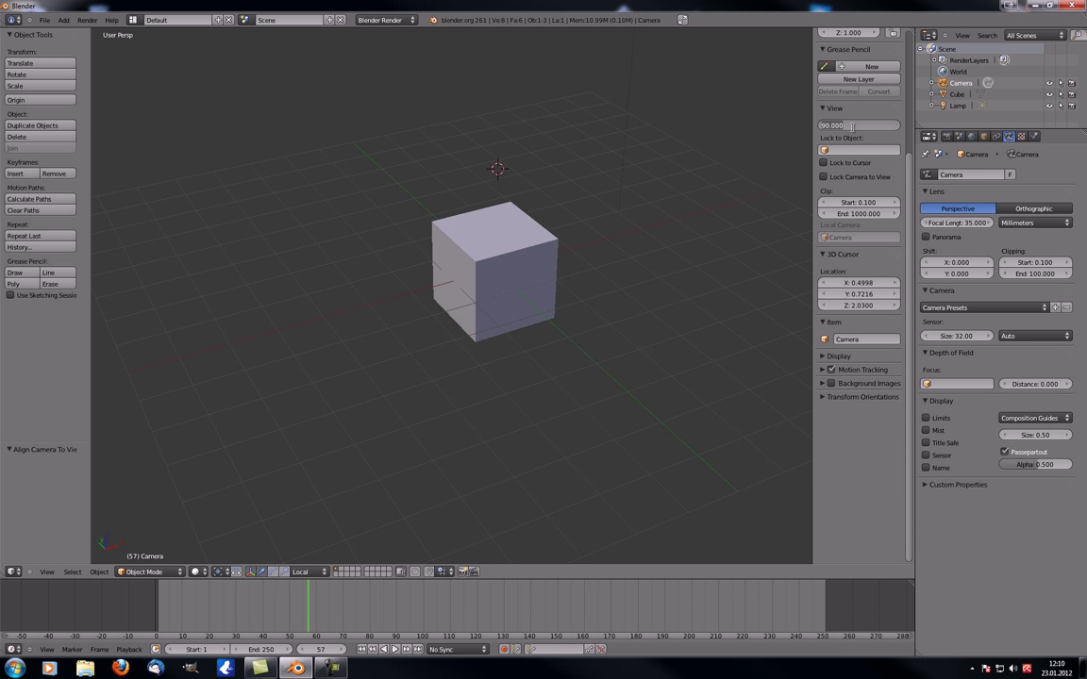
text(35)
key(Return)
middle_drag(631, 364, 472, 323)
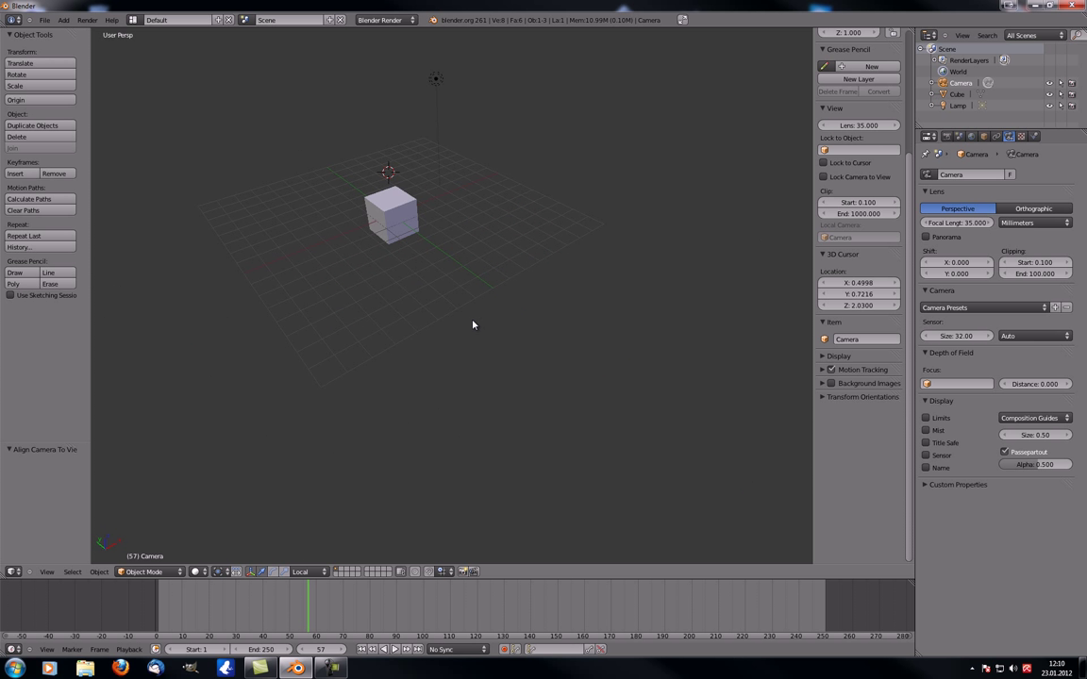
- Lock the viewport to the Lamp object and orbit around it to examine the effect
scroll(294, 175, up, 3)
scroll(295, 175, down, 2)
middle_drag(497, 250, 528, 235)
scroll(528, 235, down, 1)
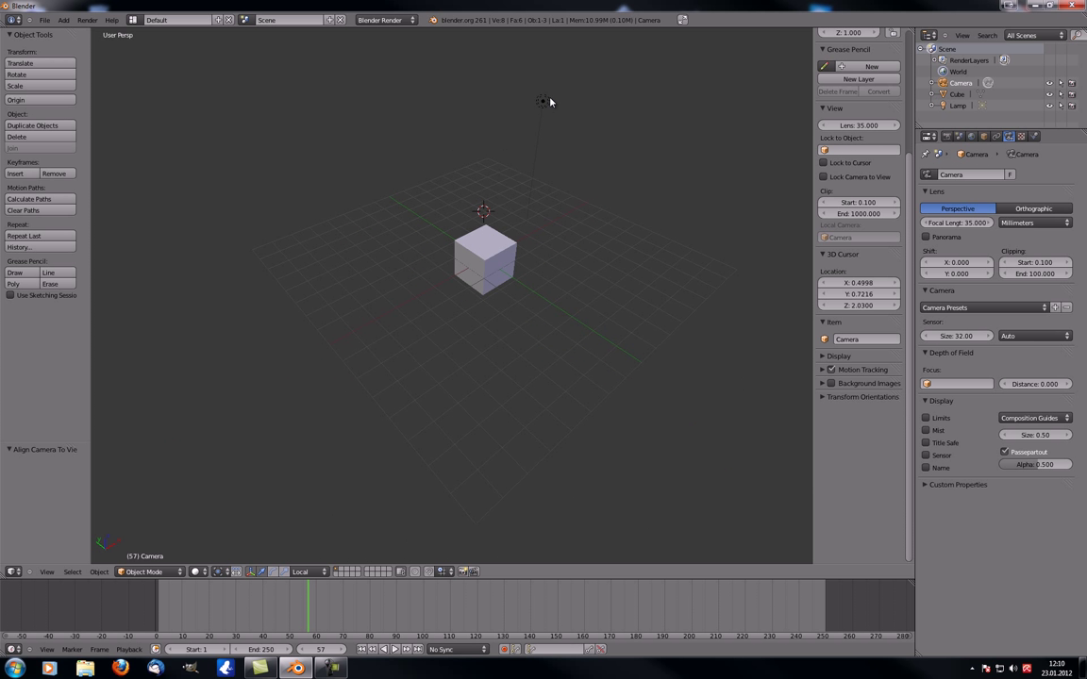
click(849, 150)
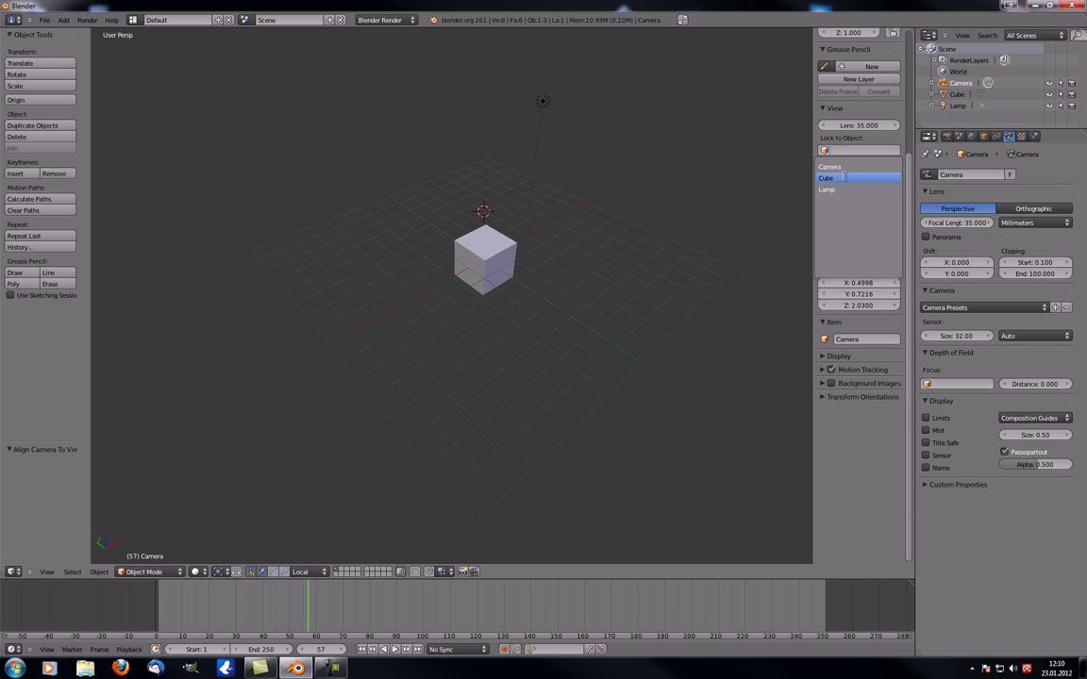
click(842, 190)
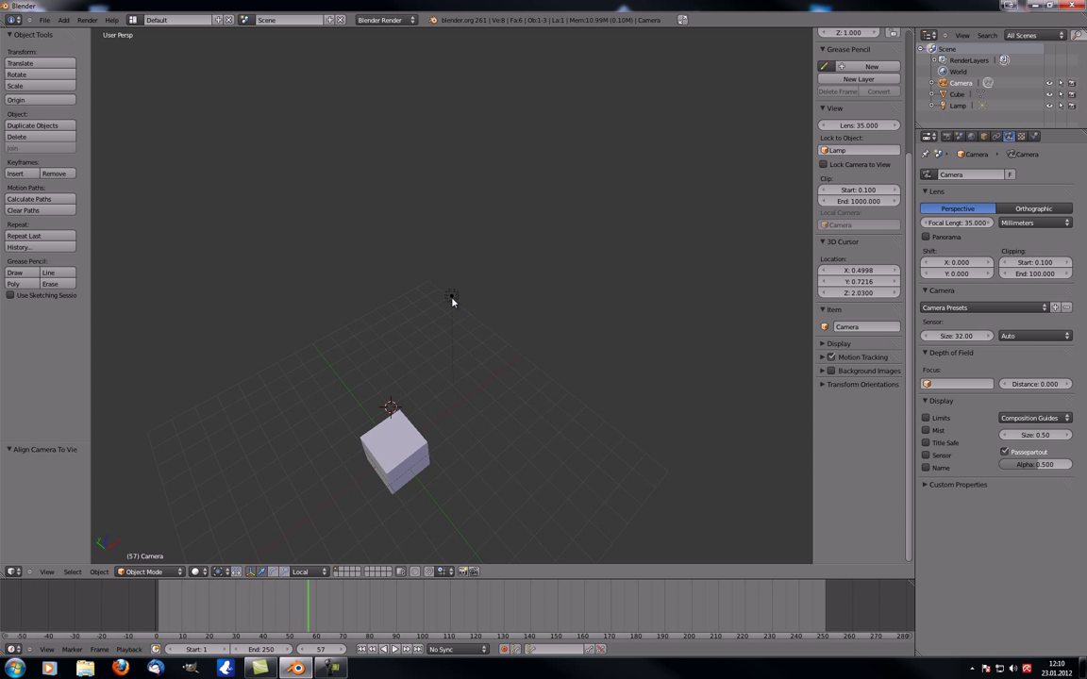
middle_drag(452, 300, 410, 349)
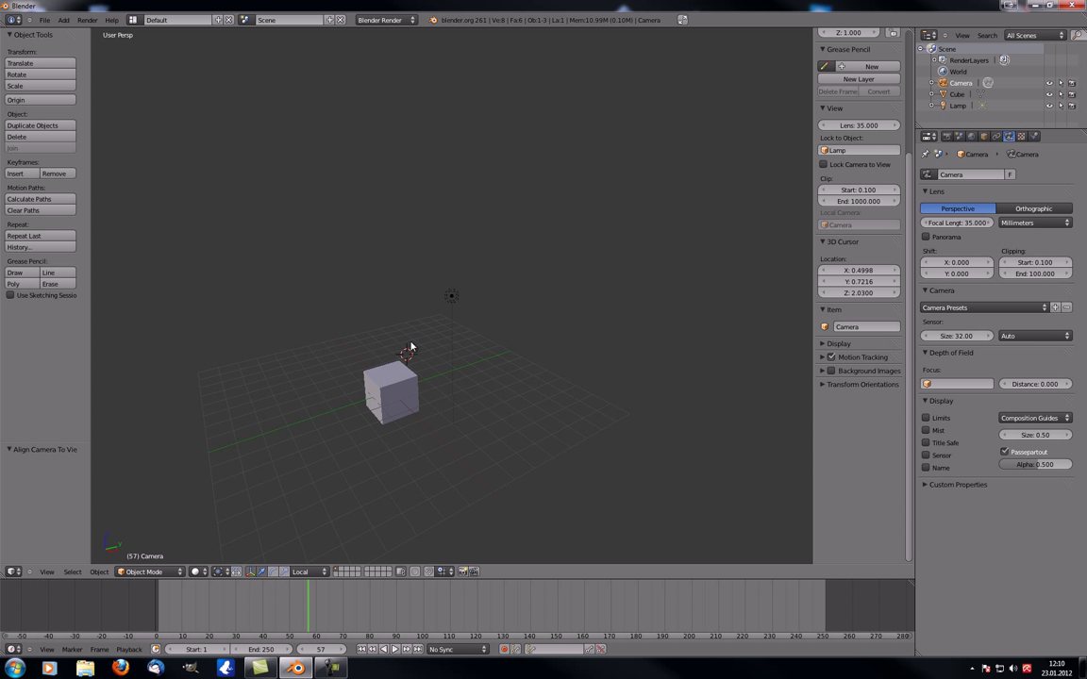
middle_drag(478, 246, 440, 359)
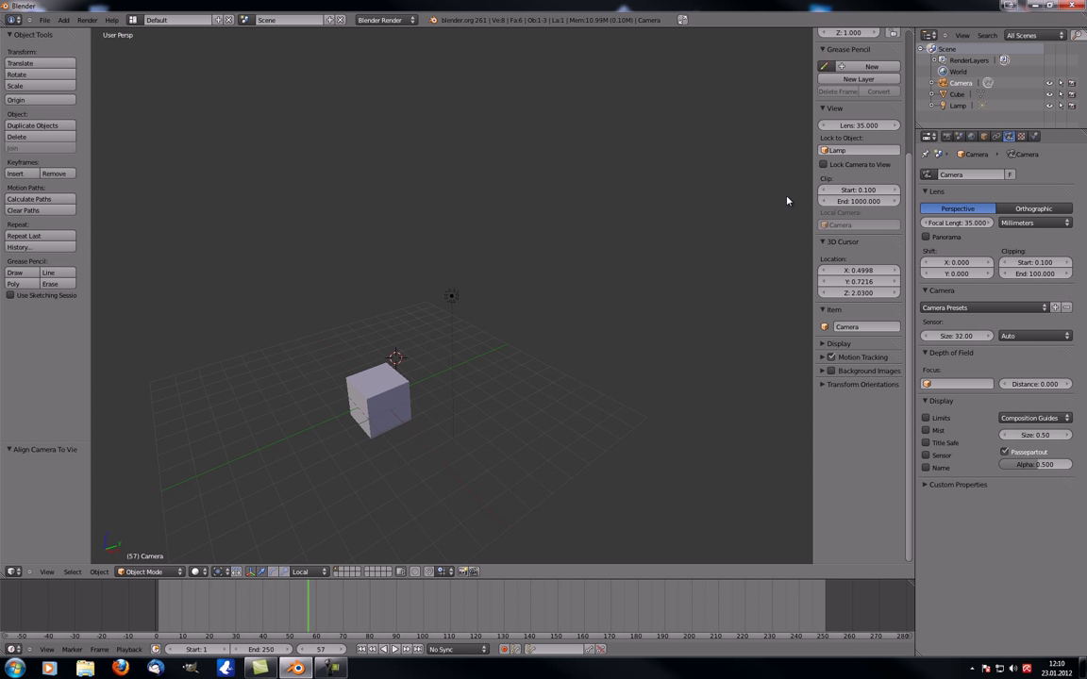
- Clear the Lamp from the viewport's Lock to Object setting and frame the scene around the cube again
click(832, 151)
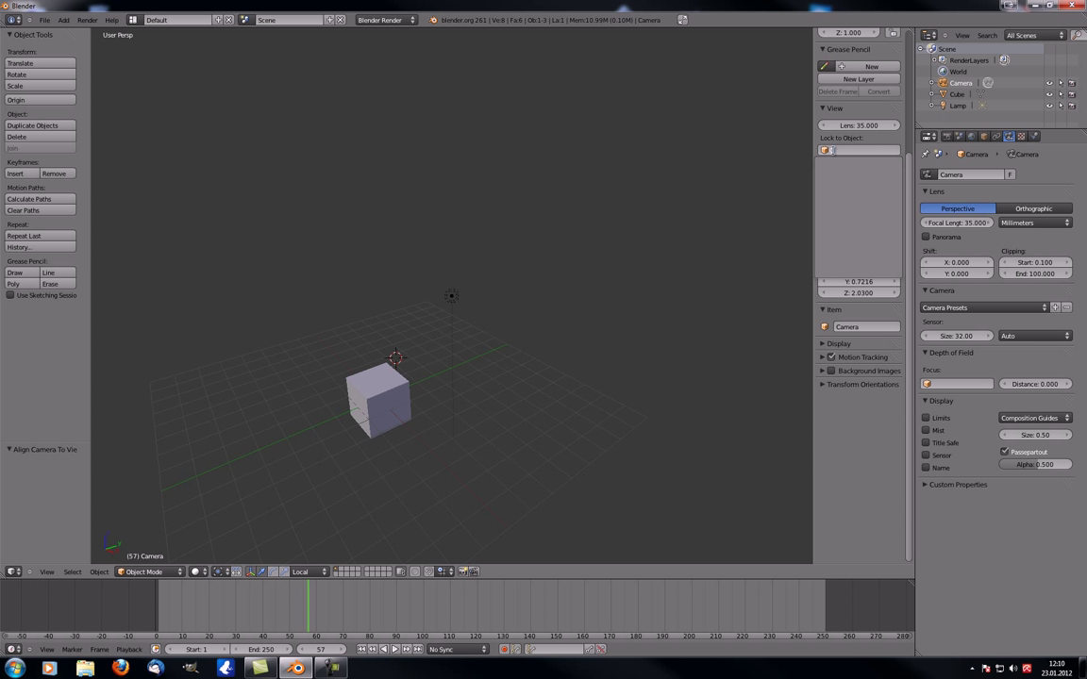
key(Return)
scroll(424, 367, down, 5)
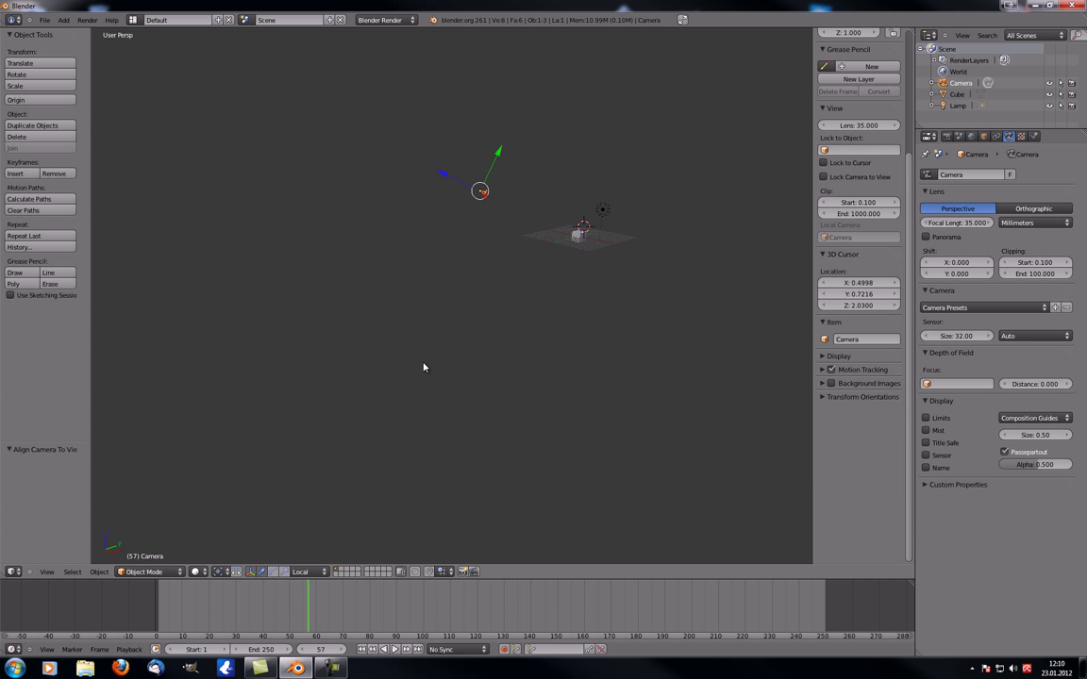
scroll(599, 240, up, 6)
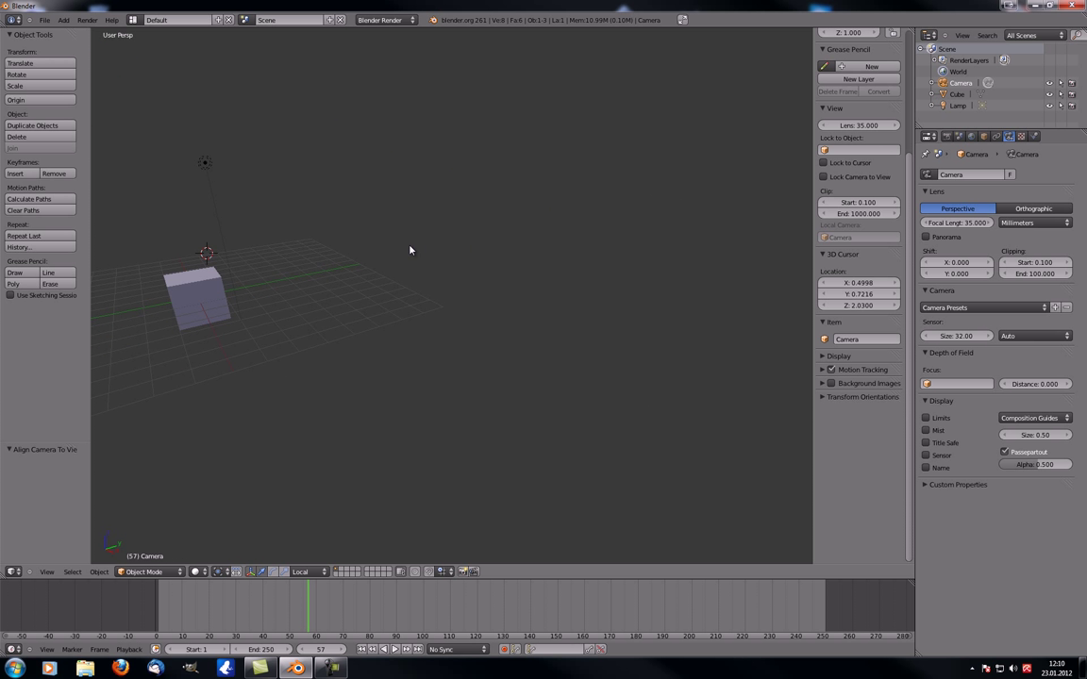
key(Home)
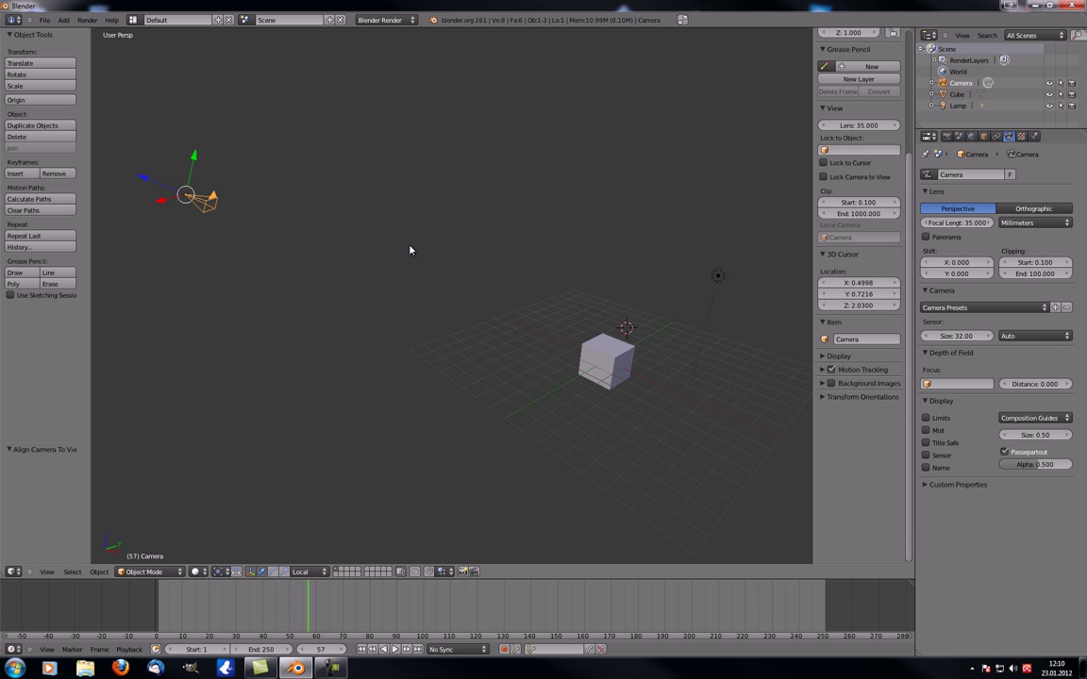
scroll(551, 302, down, 1)
scroll(543, 309, up, 2)
scroll(565, 315, down, 1)
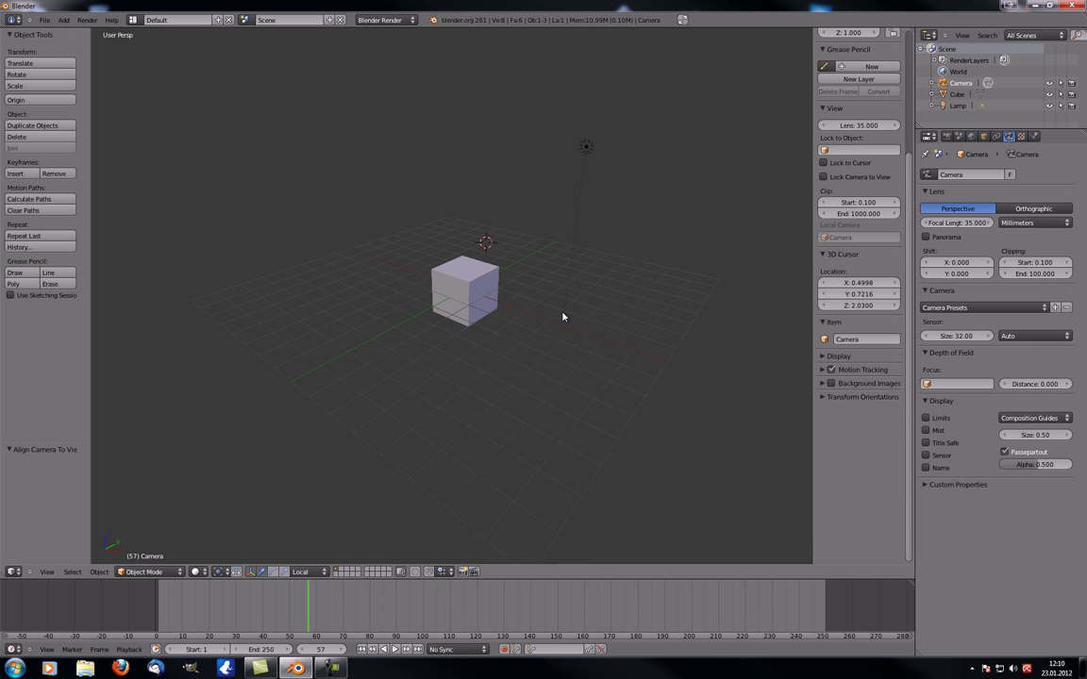
shift+middle_drag(557, 332, 561, 341)
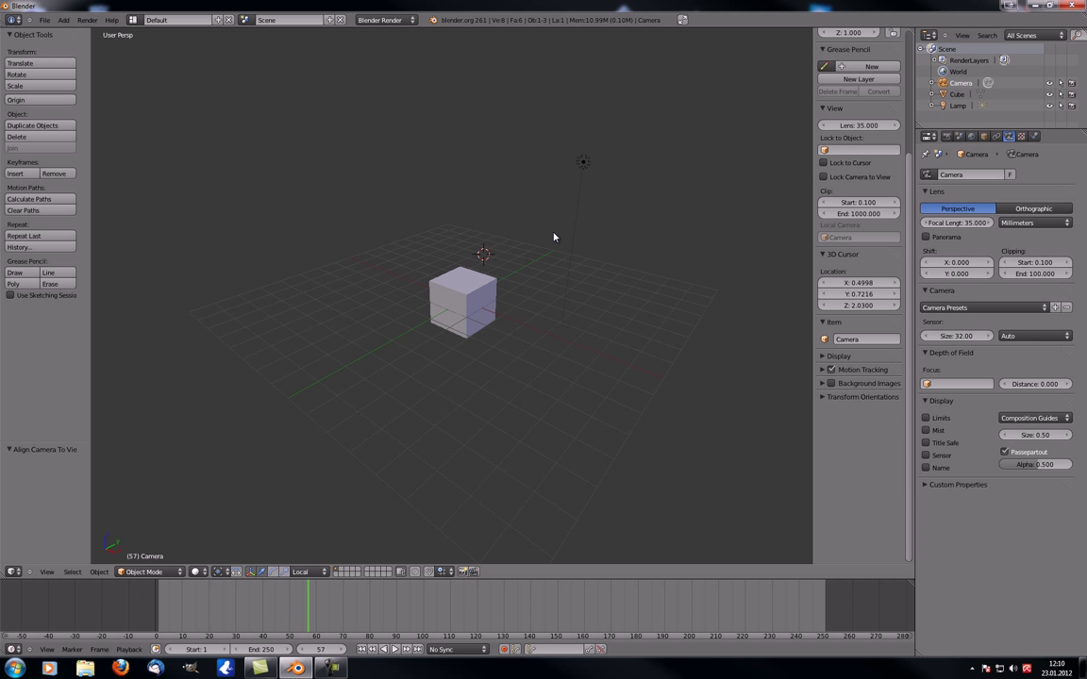
- Switch the viewport to orthographic projection, enable Lock to Cursor, and orbit around the 3D cursor
key(KP_5)
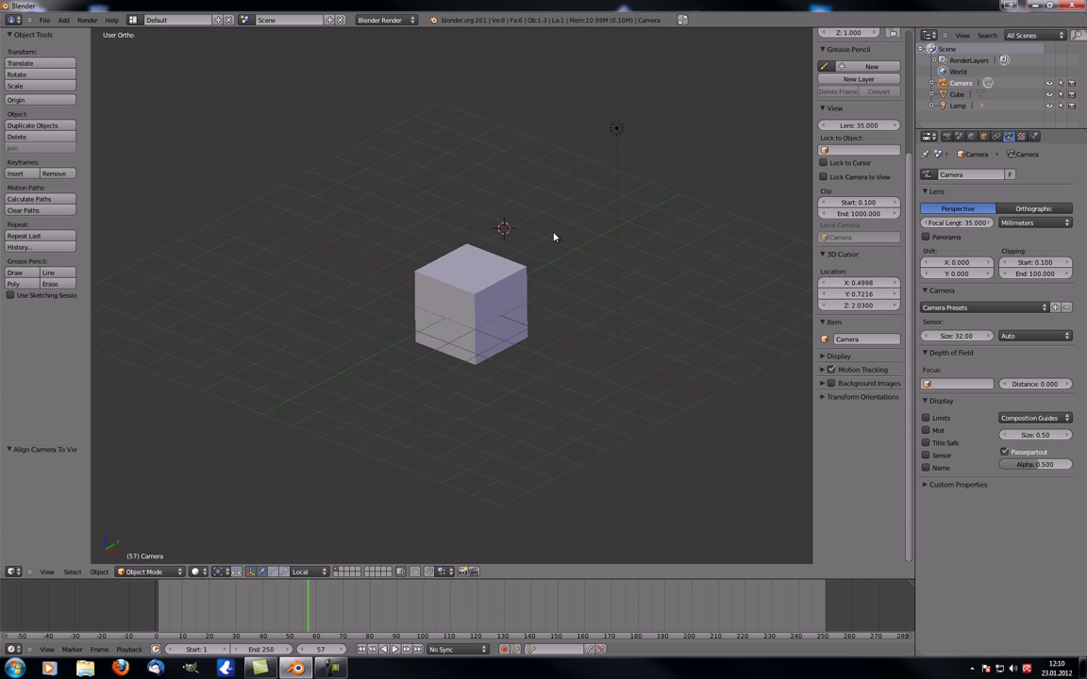
scroll(566, 208, up, 1)
shift+middle_drag(633, 201, 595, 256)
scroll(594, 257, down, 1)
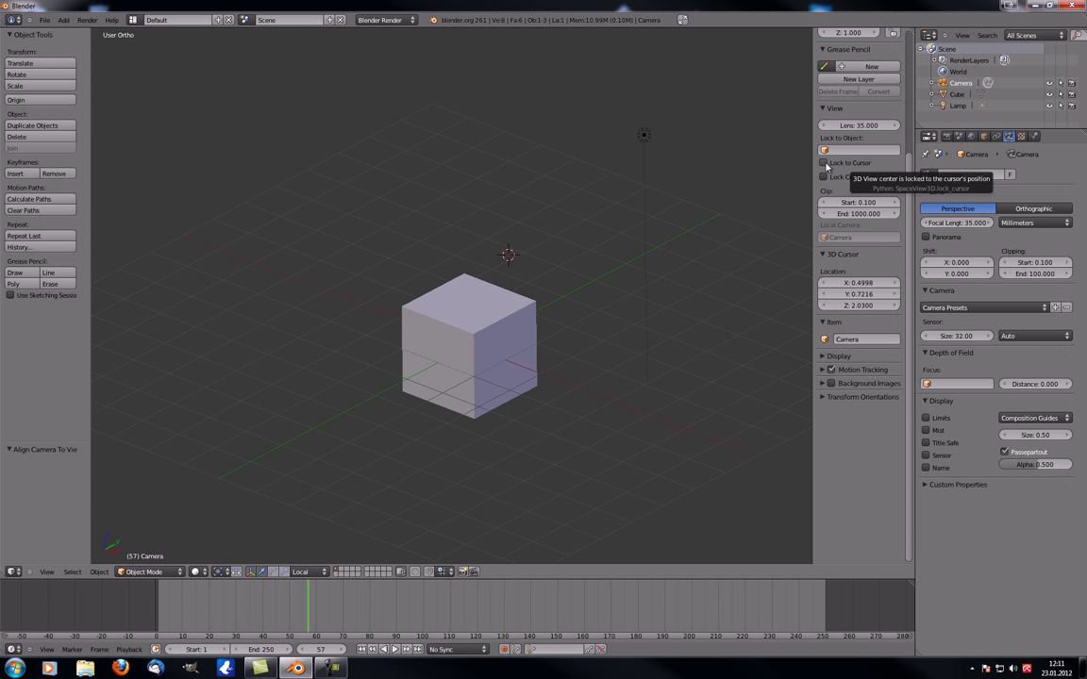
click(854, 167)
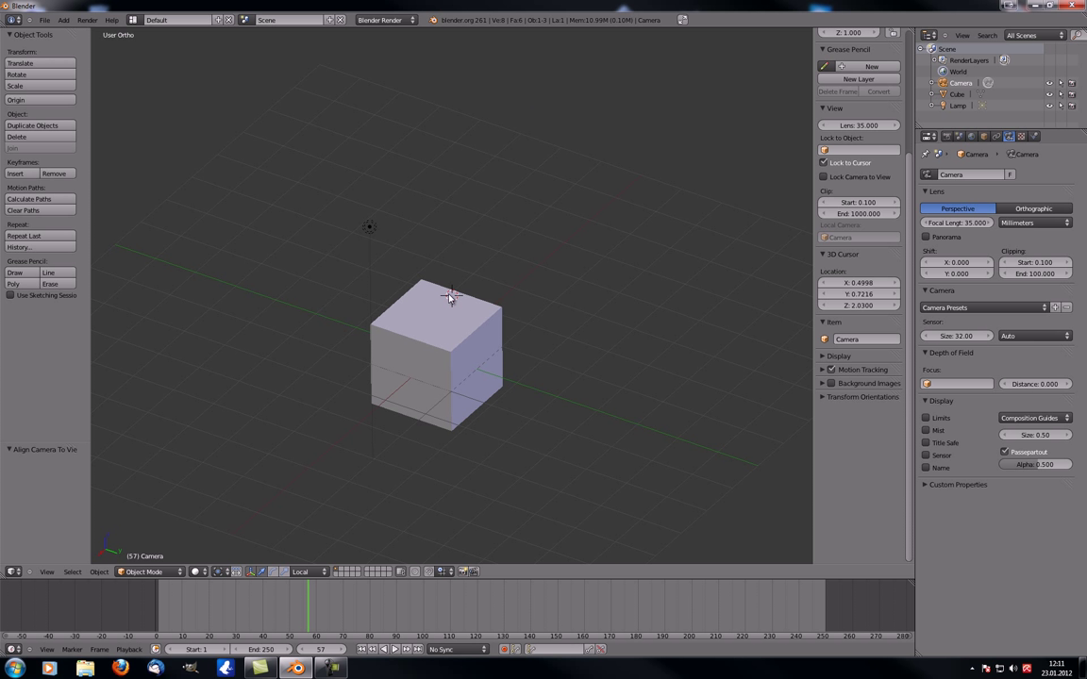
middle_drag(429, 369, 545, 419)
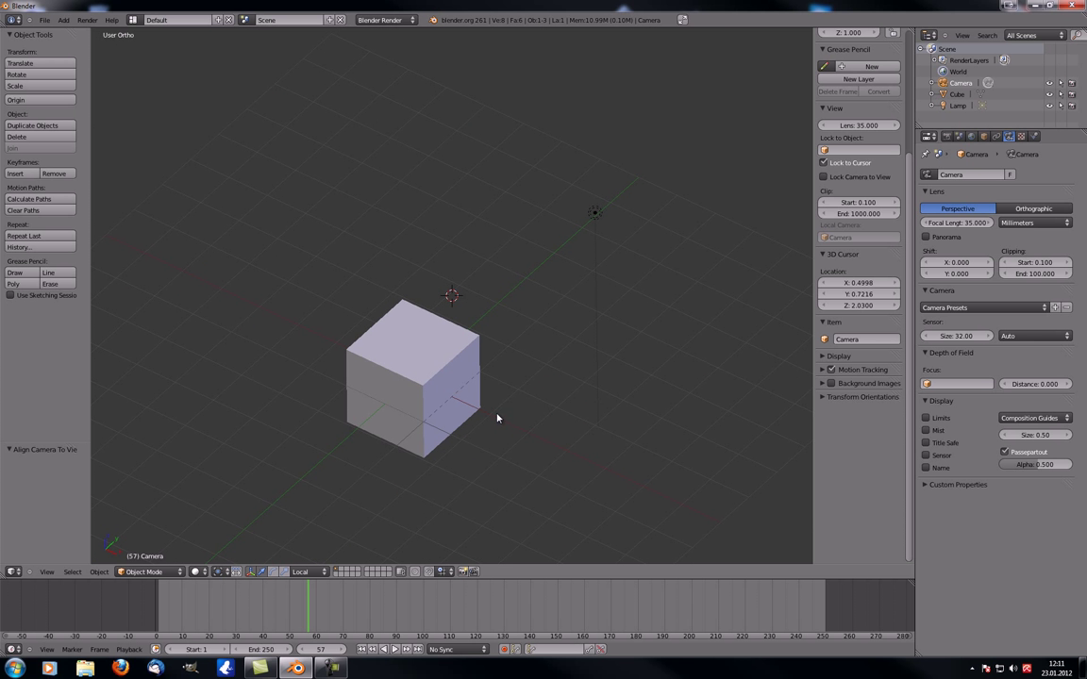
- Place the 3D cursor at several different points around the cube to test the Lock to Cursor behaviour
click(307, 205)
click(737, 360)
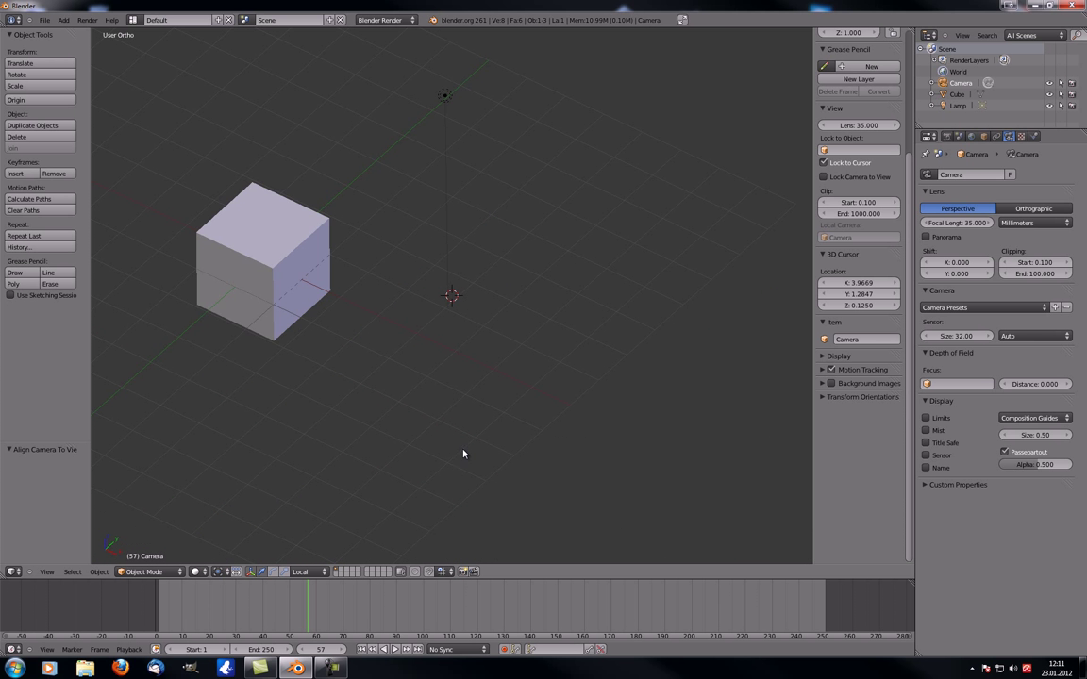
click(257, 367)
click(475, 166)
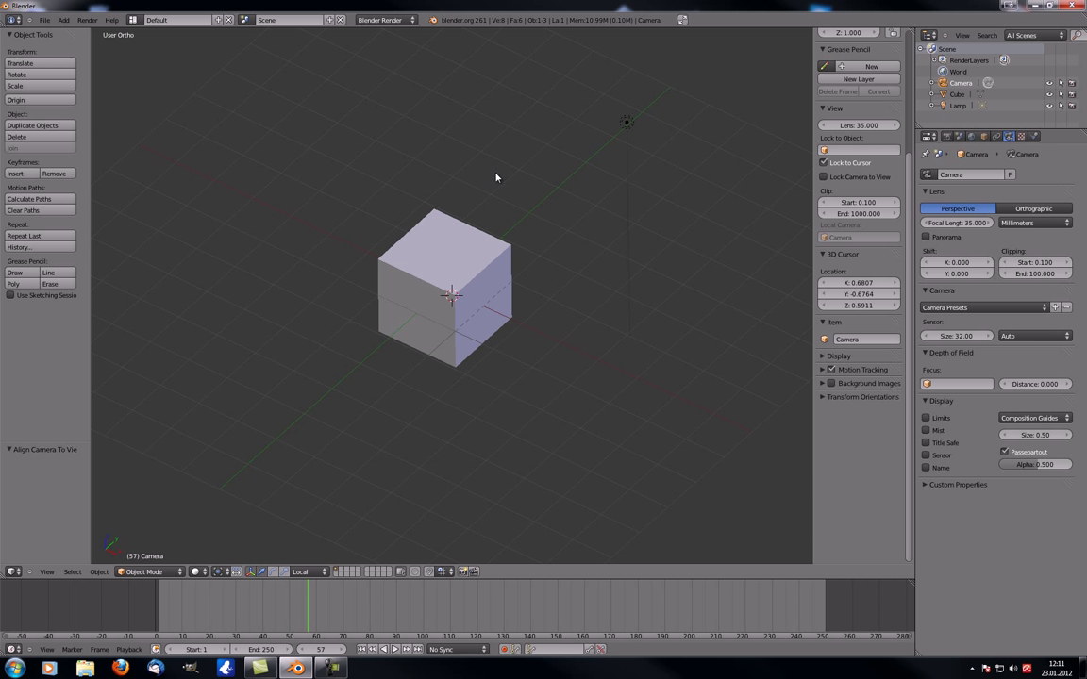
click(270, 82)
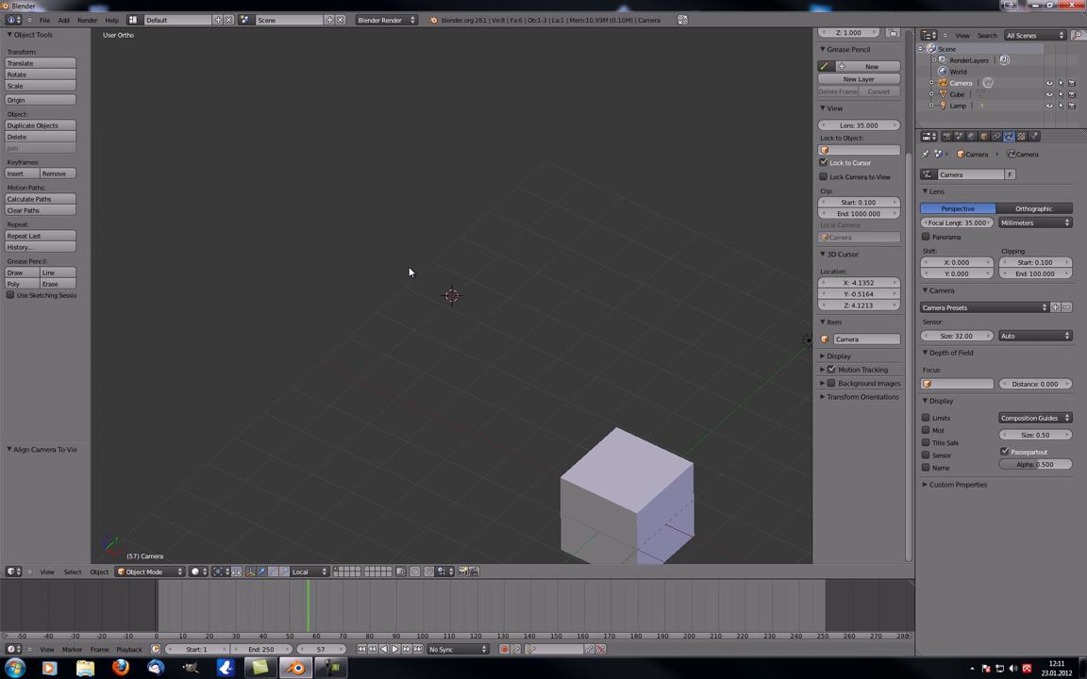
- Return the 3D cursor to the world origin and turn off Lock to Cursor
key(shift+c)
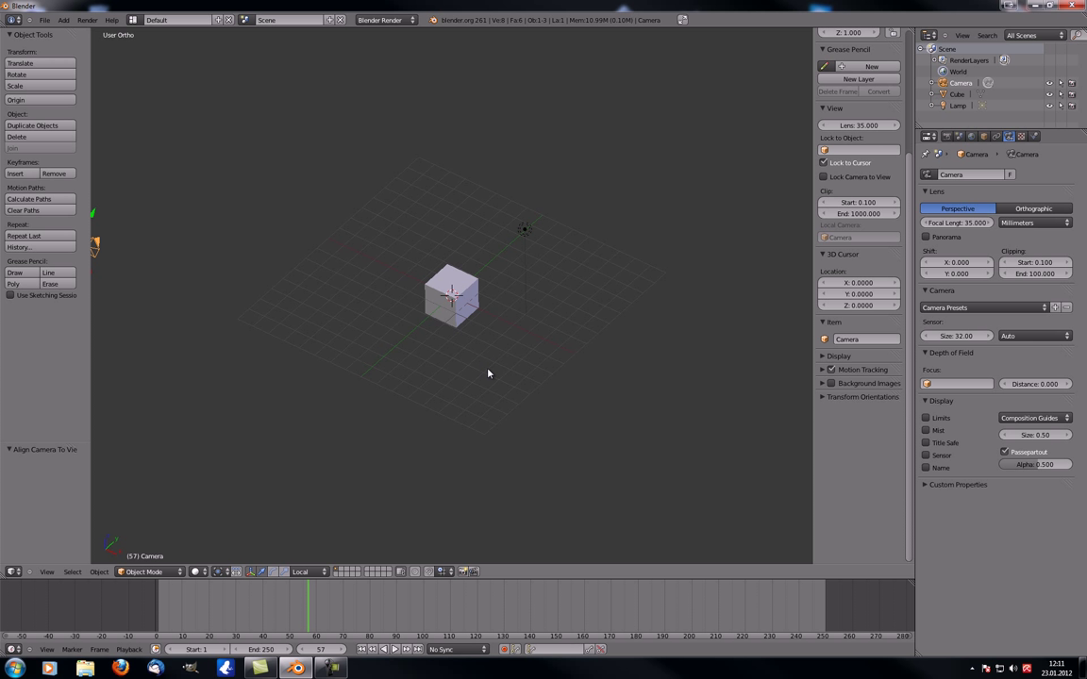
click(823, 163)
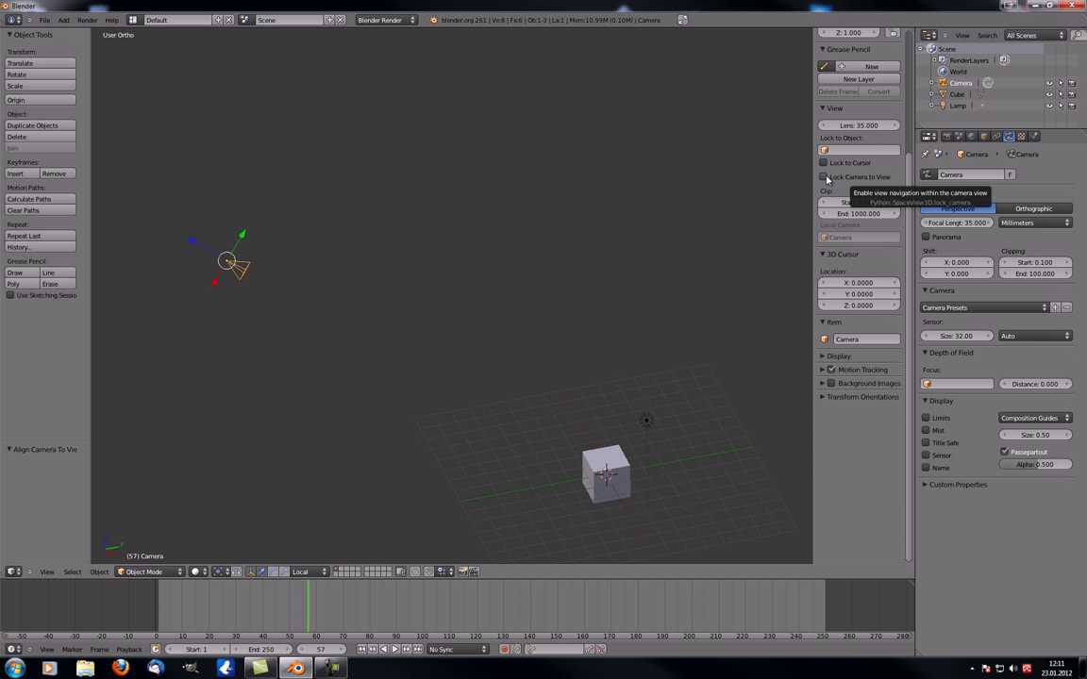
- Enable Lock Camera to View and select the cube
click(825, 182)
middle_drag(624, 366, 415, 278)
right_click(482, 263)
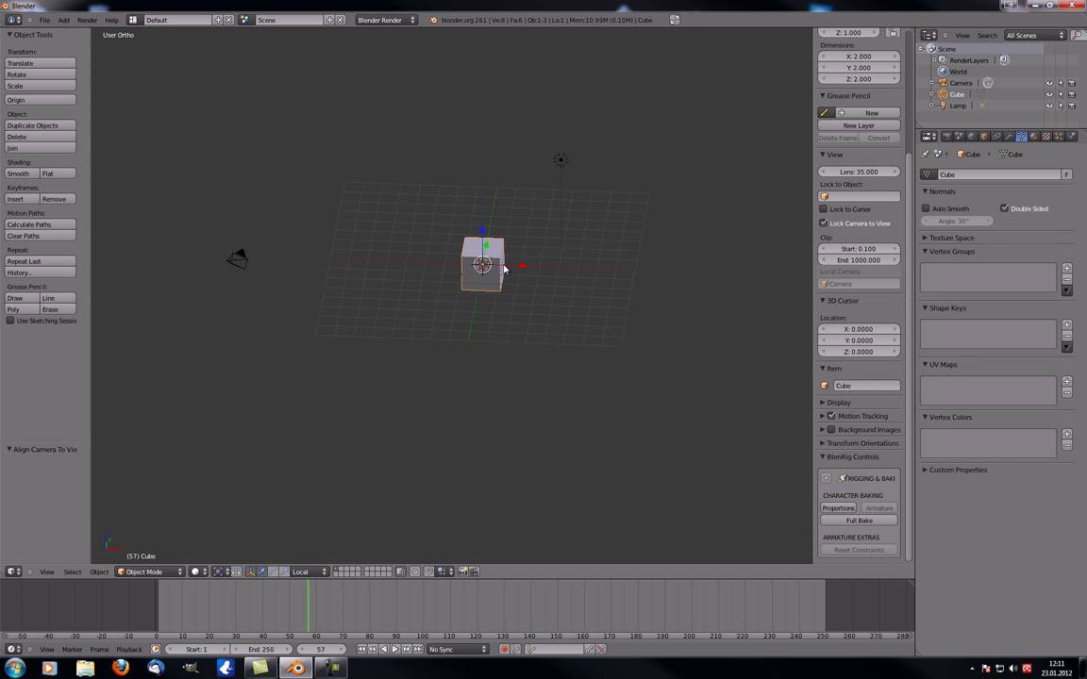
middle_drag(482, 263, 468, 339)
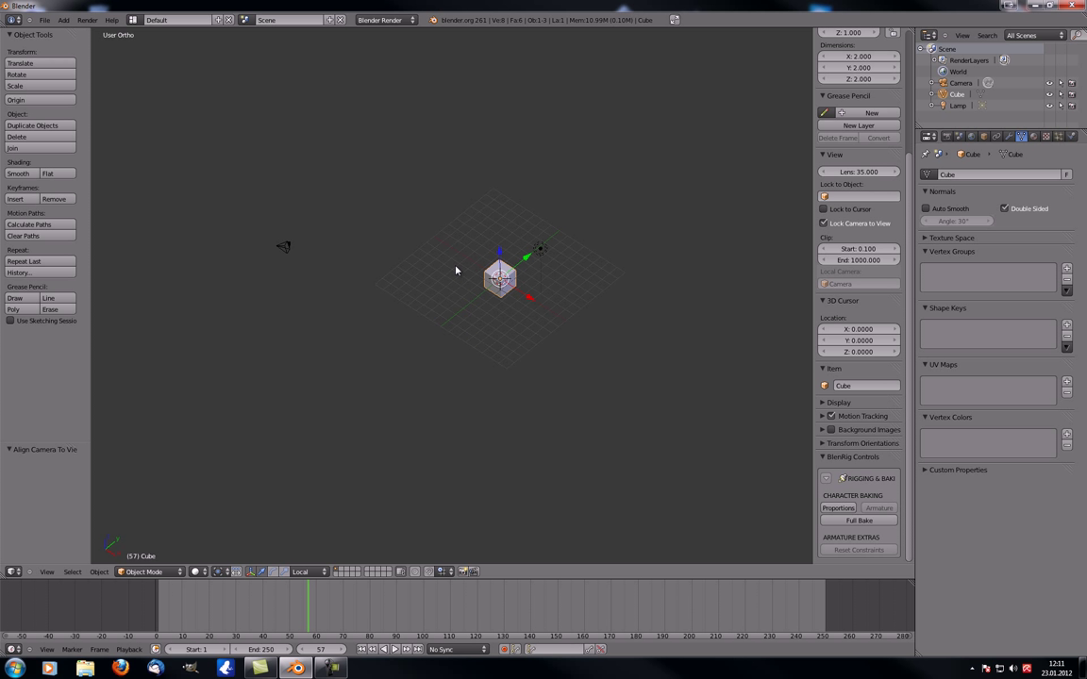
- Look through the active camera and orbit it around the cube to reframe the shot
key(KP_0)
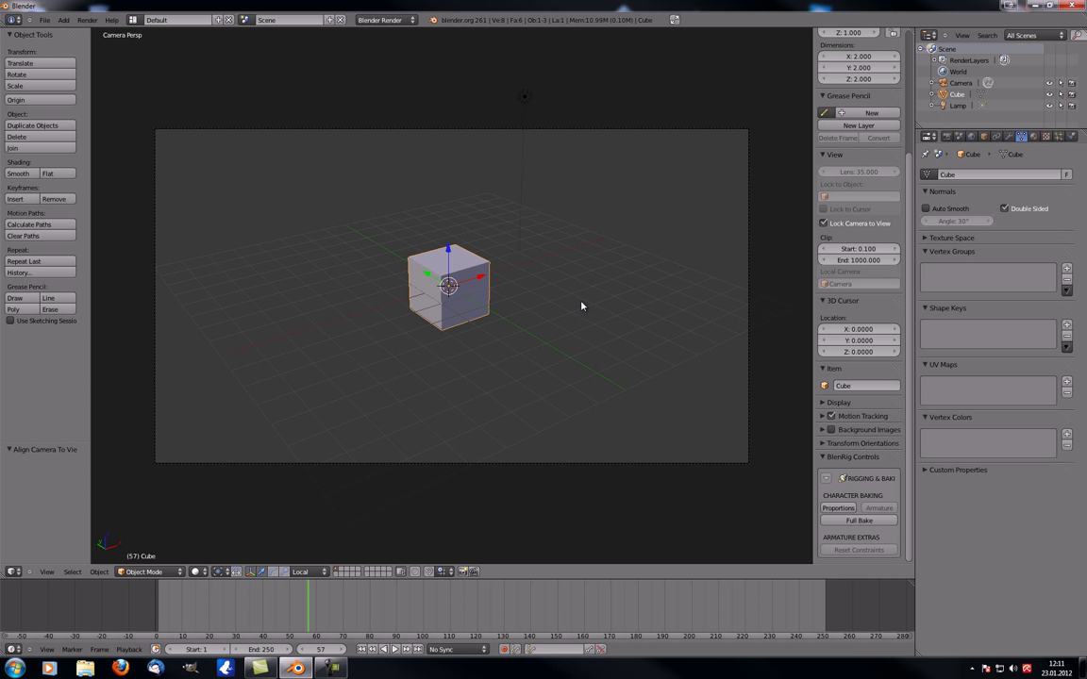
middle_drag(581, 306, 452, 322)
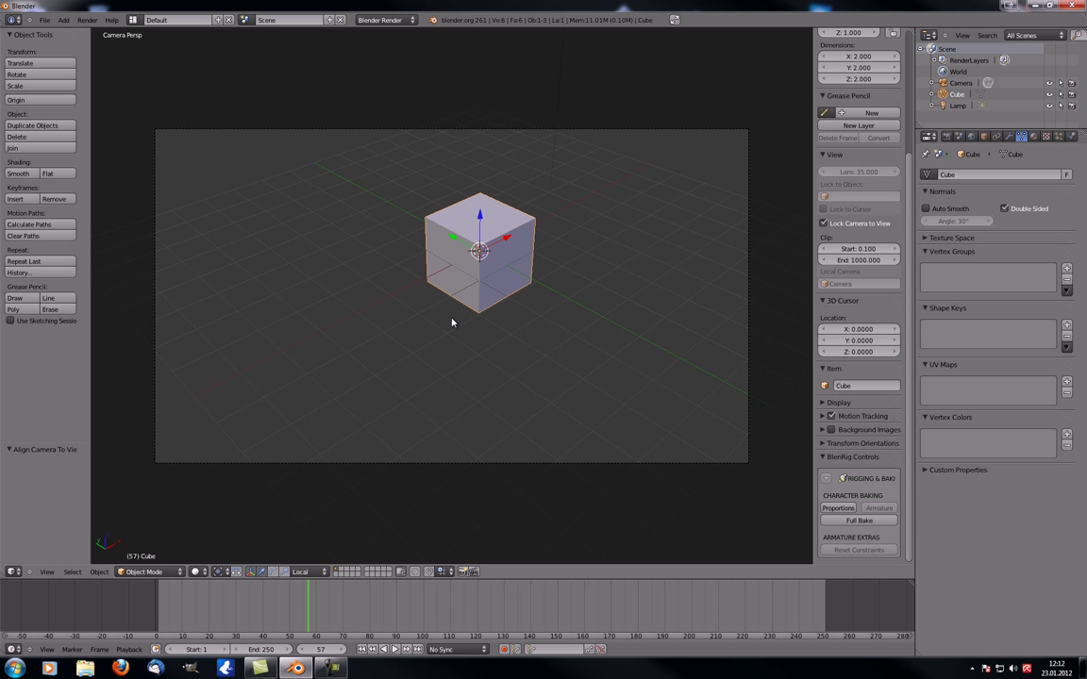
middle_drag(497, 325, 529, 295)
- Turn off Lock Camera to View and return from the camera to the user view of the scene
click(823, 223)
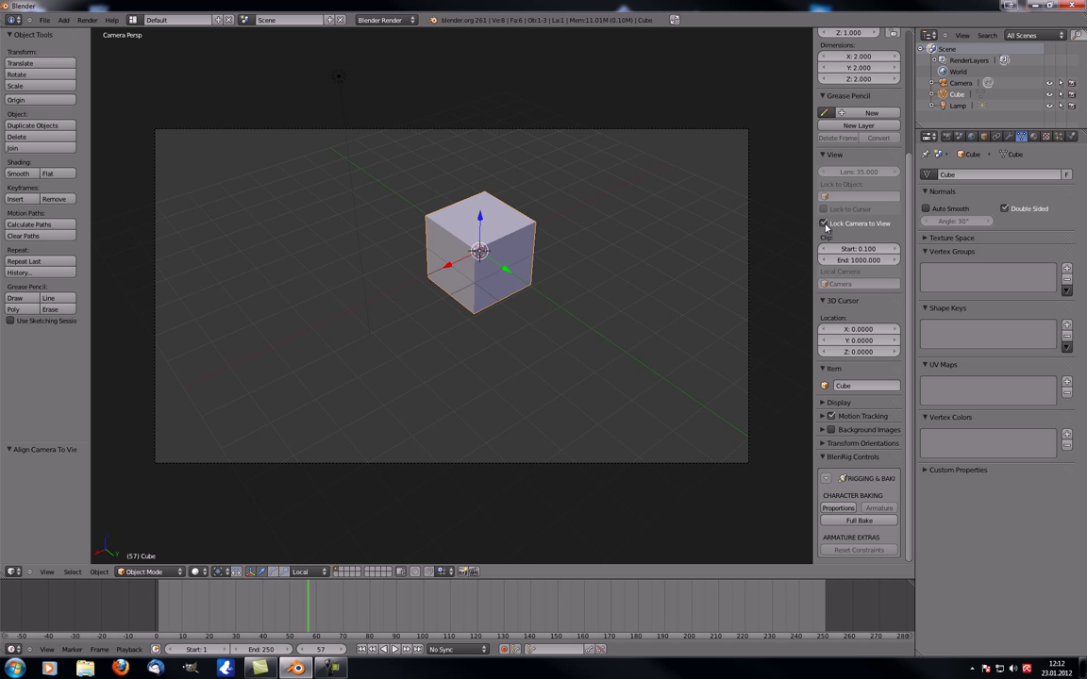
key(KP_0)
middle_drag(486, 346, 427, 354)
scroll(427, 334, up, 2)
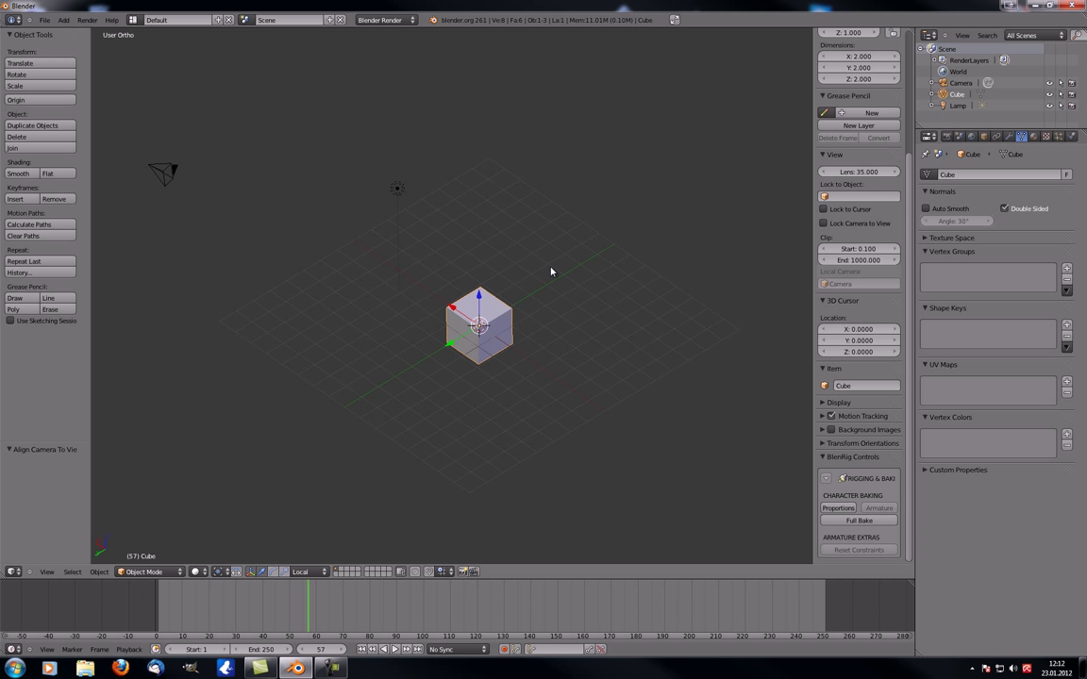
scroll(519, 283, down, 3)
scroll(503, 328, up, 3)
scroll(500, 322, down, 1)
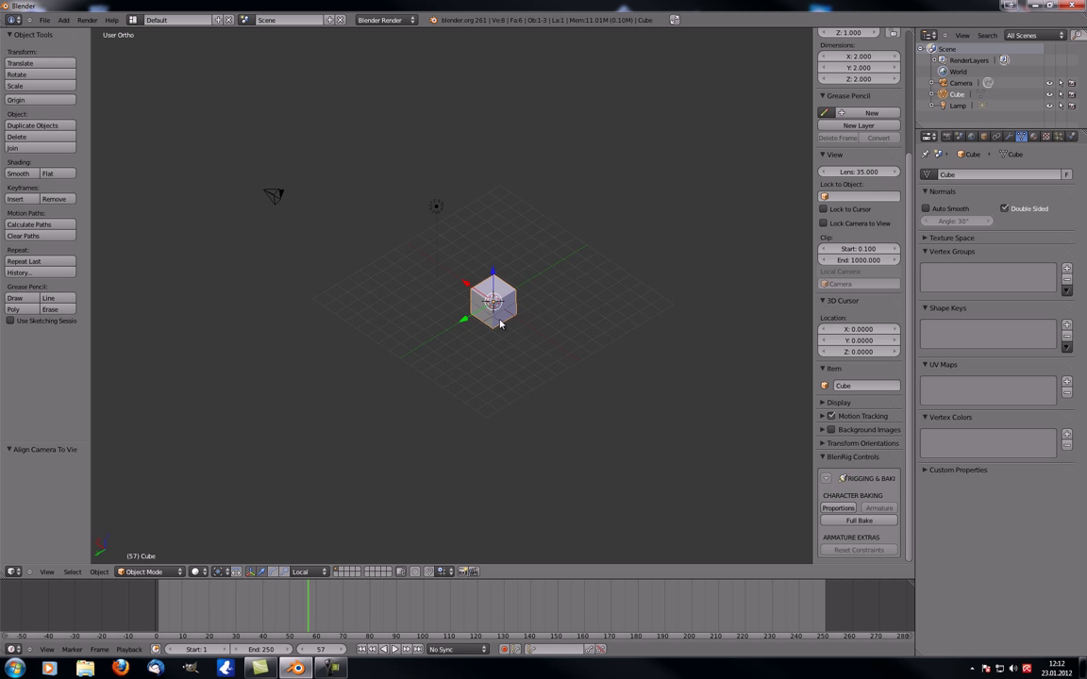
scroll(497, 315, up, 3)
scroll(524, 294, down, 3)
middle_drag(560, 300, 525, 311)
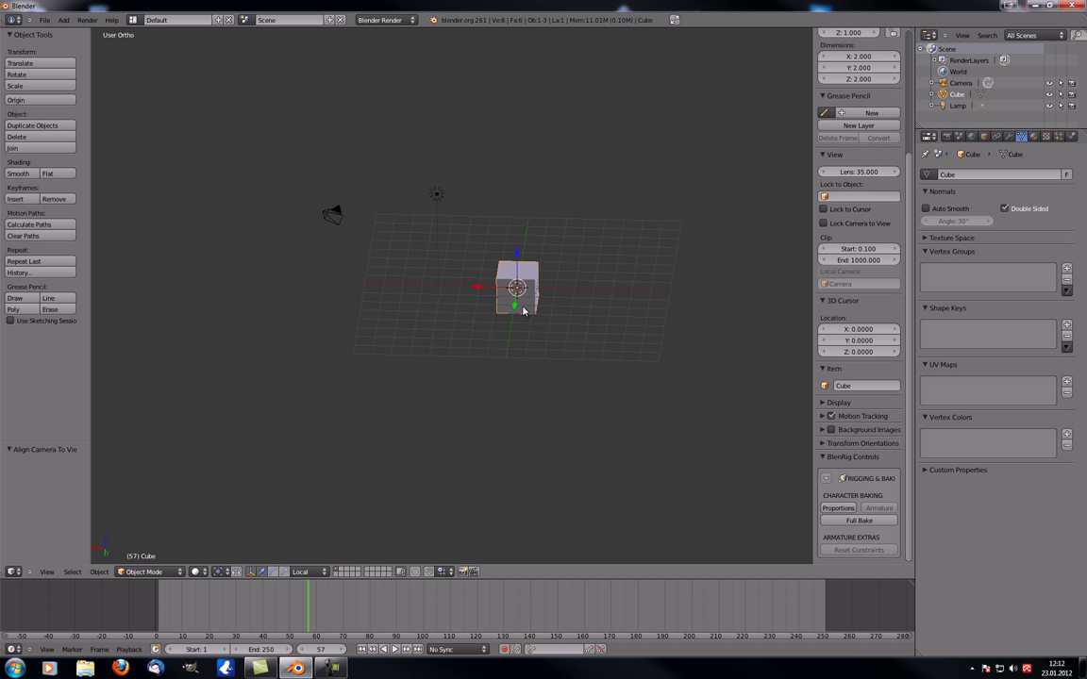
- Set the viewport's Clip End distance to 1
click(856, 261)
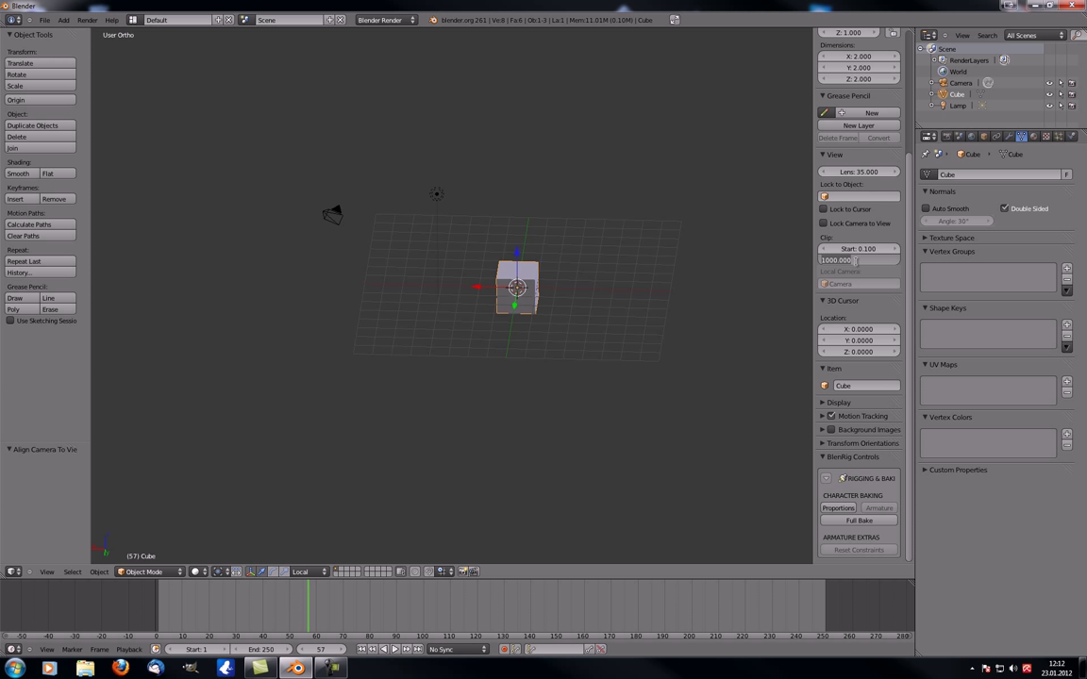
key(Return)
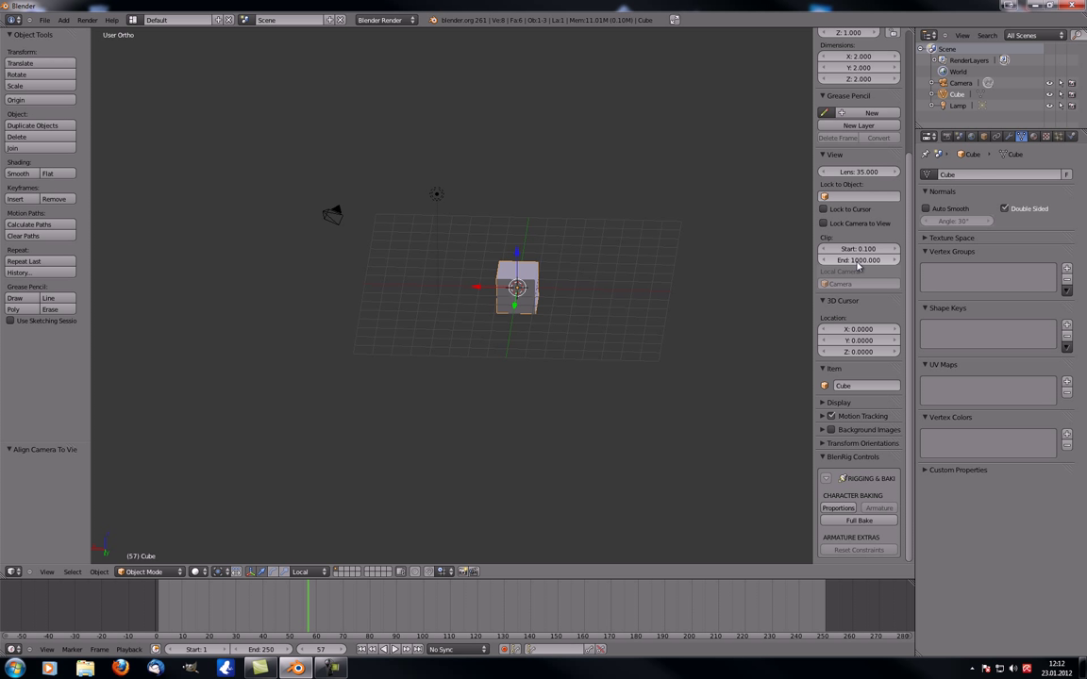
click(858, 263)
key(Return)
click(858, 260)
text(1)
key(Return)
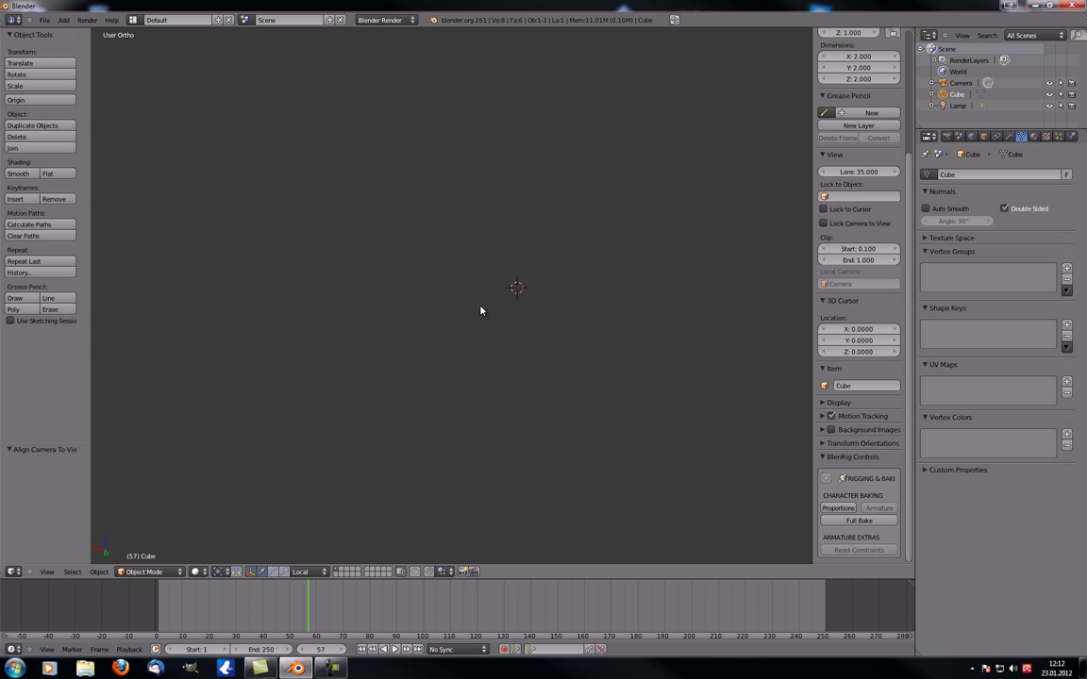
- Set the viewport's Clip End distance to 10 and orbit to examine the clipping
click(857, 262)
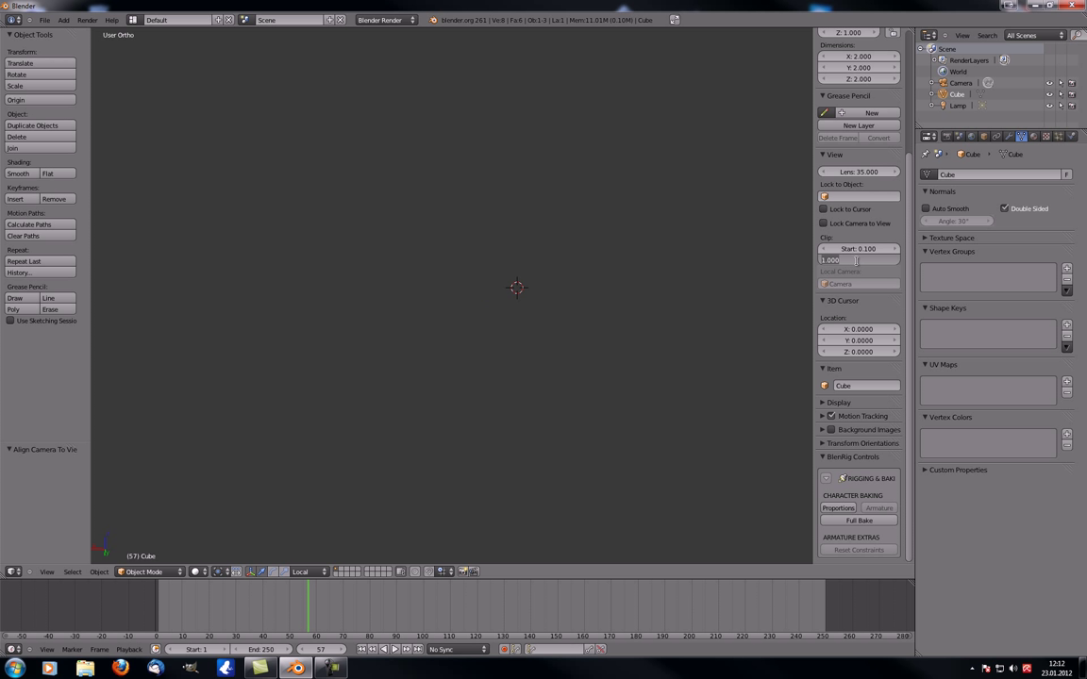
text(10)
key(Return)
middle_drag(557, 259, 304, 333)
click(851, 261)
key(Return)
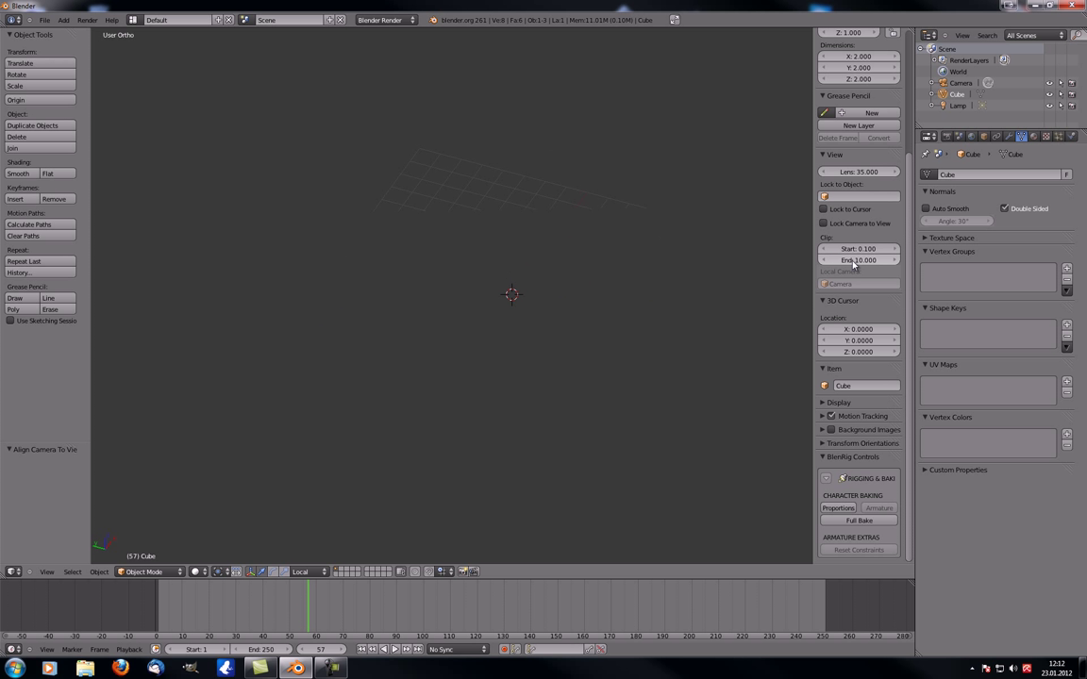
- Collapse the 3D Cursor settings and set the viewport's Clip End distance to 100
click(842, 300)
click(854, 260)
text(1)
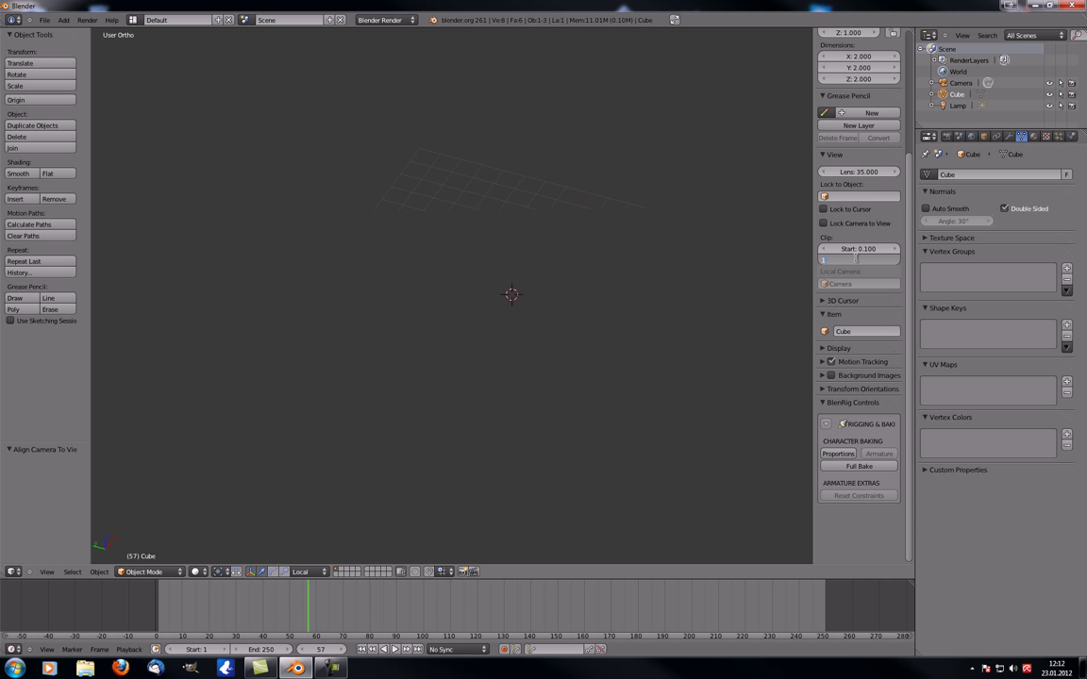
text(00)
key(Return)
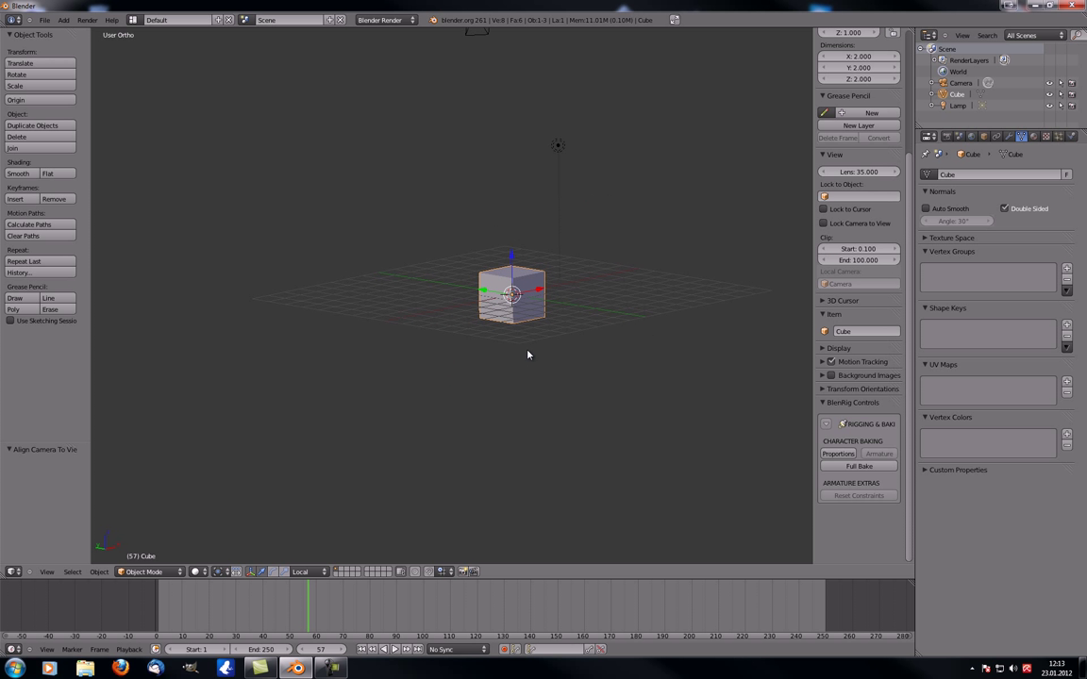
middle_drag(669, 313, 681, 307)
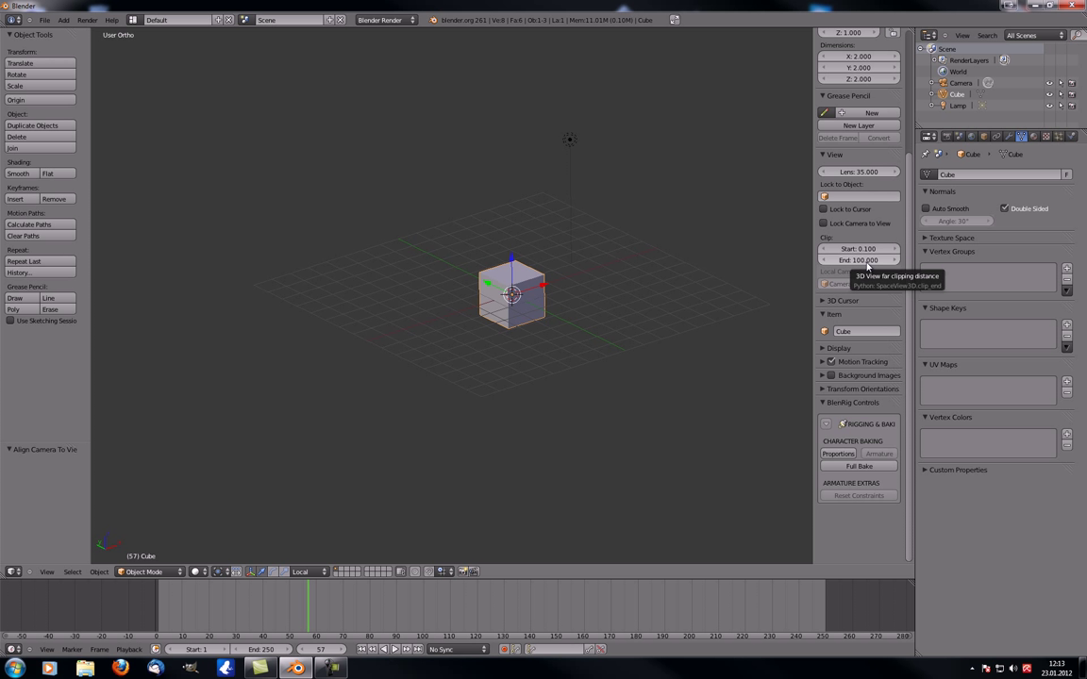
middle_drag(802, 253, 775, 232)
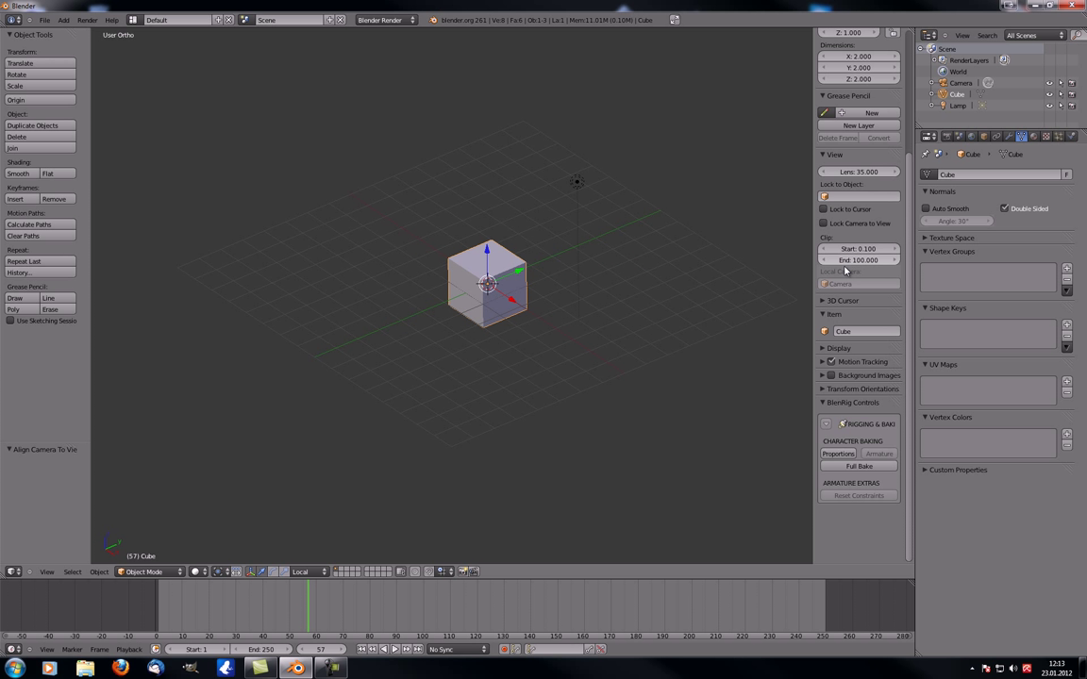
scroll(509, 259, down, 3)
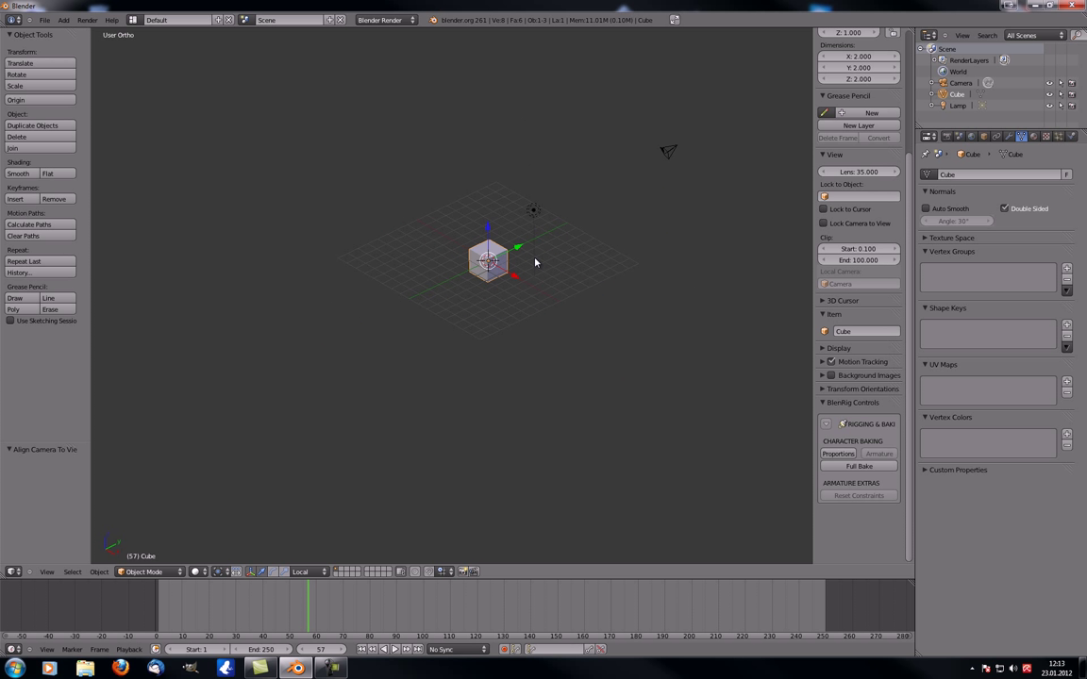
- Select the camera and inspect the scene around it from several angles
right_click(662, 132)
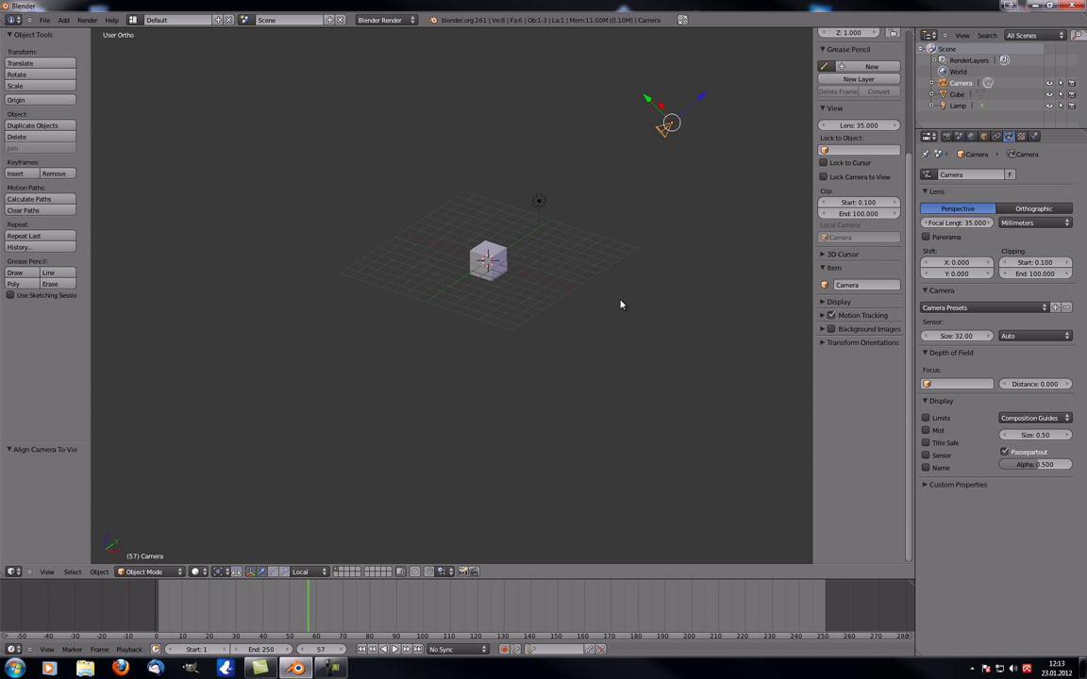
middle_drag(621, 302, 557, 290)
scroll(506, 273, up, 2)
scroll(853, 245, up, 2)
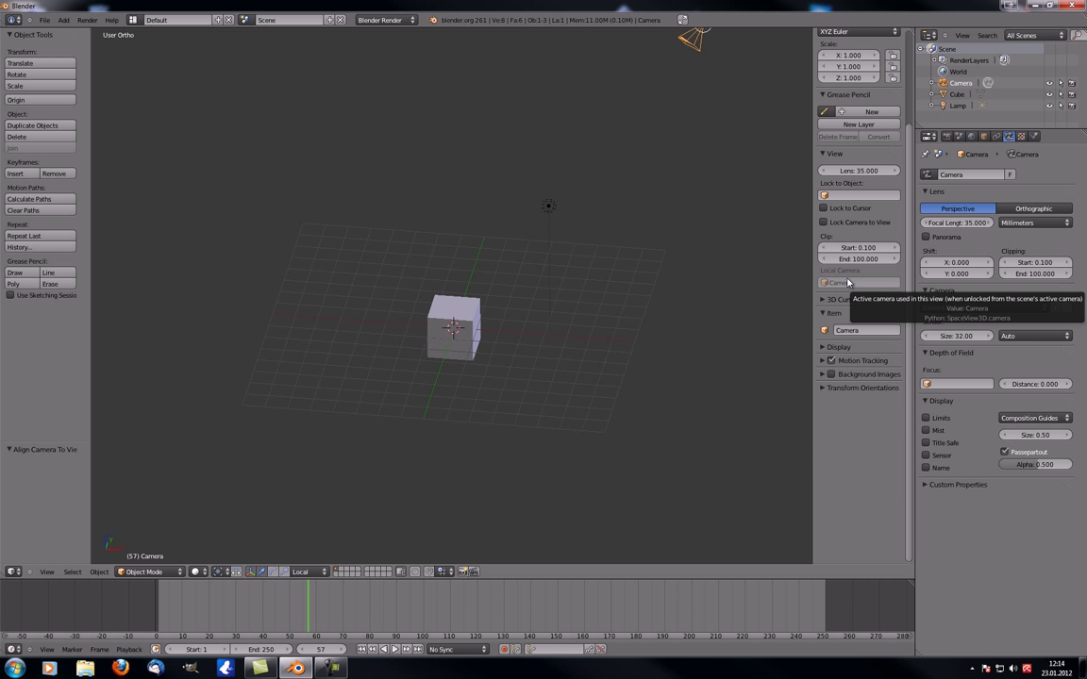
middle_drag(557, 355, 558, 302)
mouse_move(522, 337)
middle_down()
mouse_move(537, 339)
mouse_move(504, 336)
middle_up()
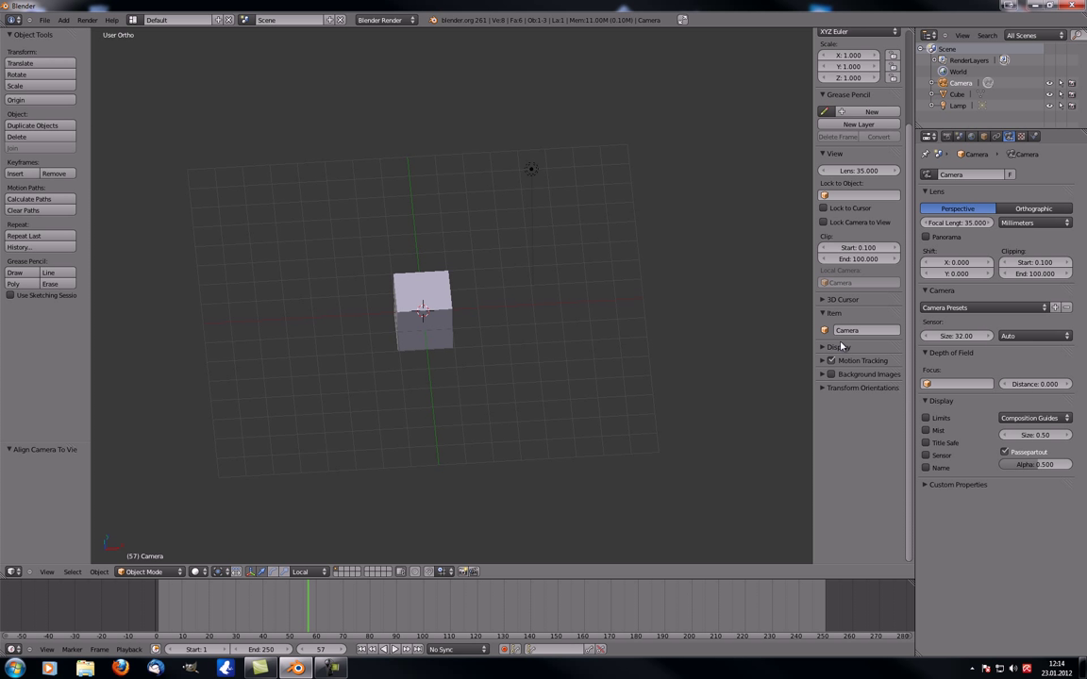
scroll(626, 296, down, 4)
- Expand the 3D Cursor settings, then move the cursor away from the cube to X -3.1152, Y 4.5332, Z -5.9150
click(822, 300)
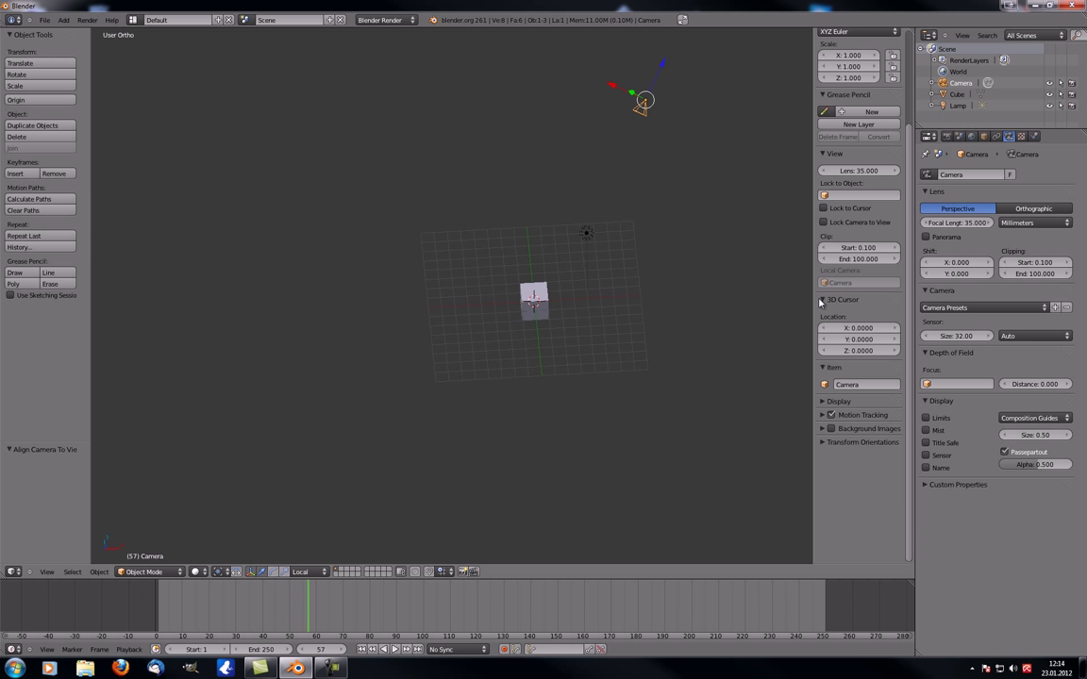
scroll(627, 298, up, 4)
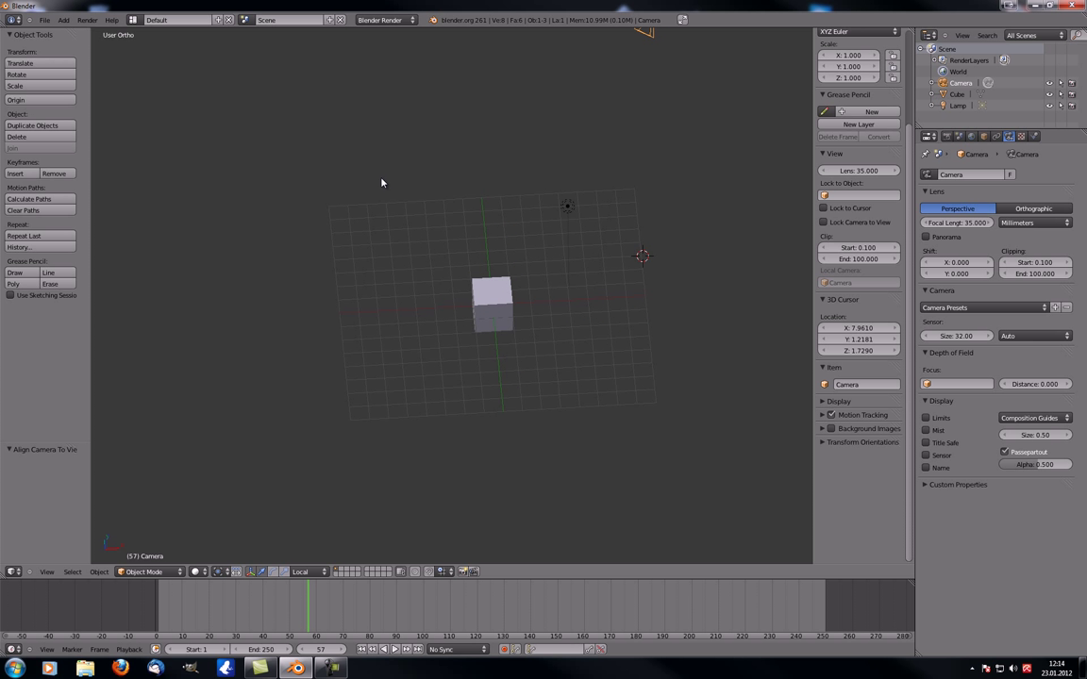
click(362, 352)
mouse_move(862, 342)
mouse_down()
mouse_move(886, 334)
mouse_move(852, 334)
mouse_move(836, 357)
mouse_move(860, 356)
mouse_up()
- Examine the Snap options for repositioning the 3D cursor, then dismiss them without applying any
key(shift+s)
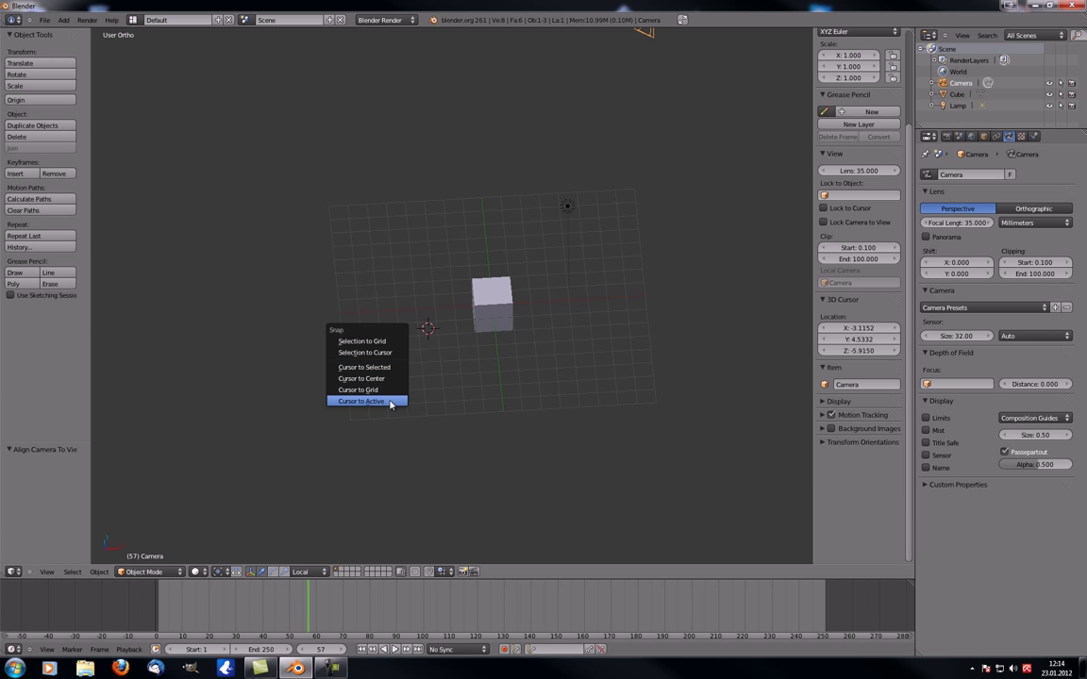
middle_drag(468, 358, 451, 313)
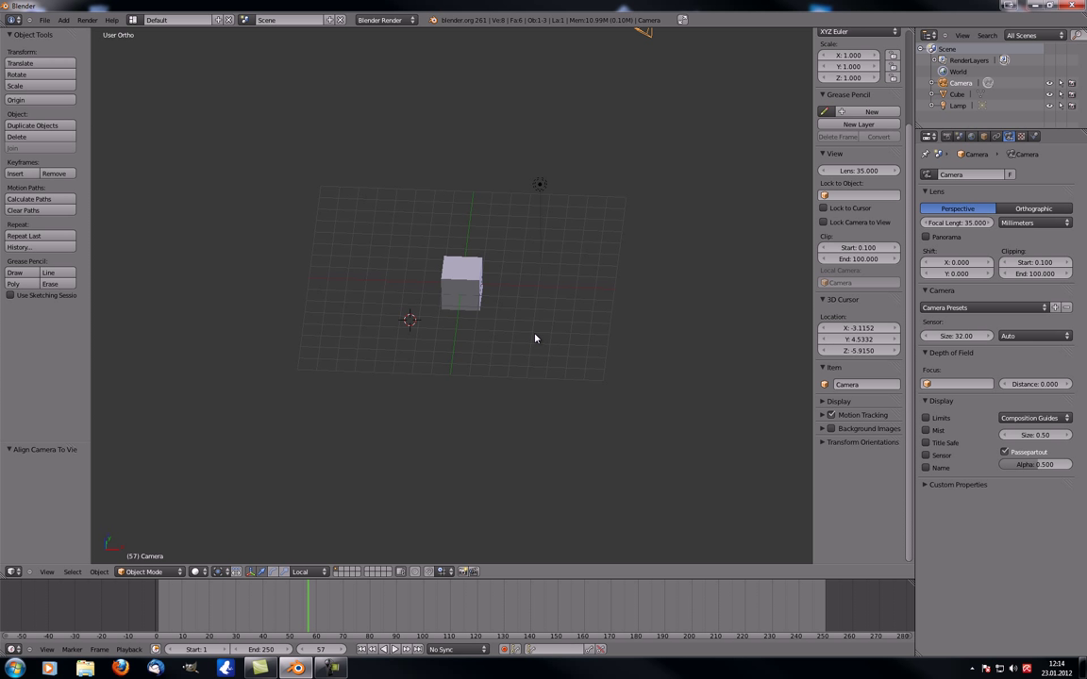
middle_drag(535, 337, 566, 340)
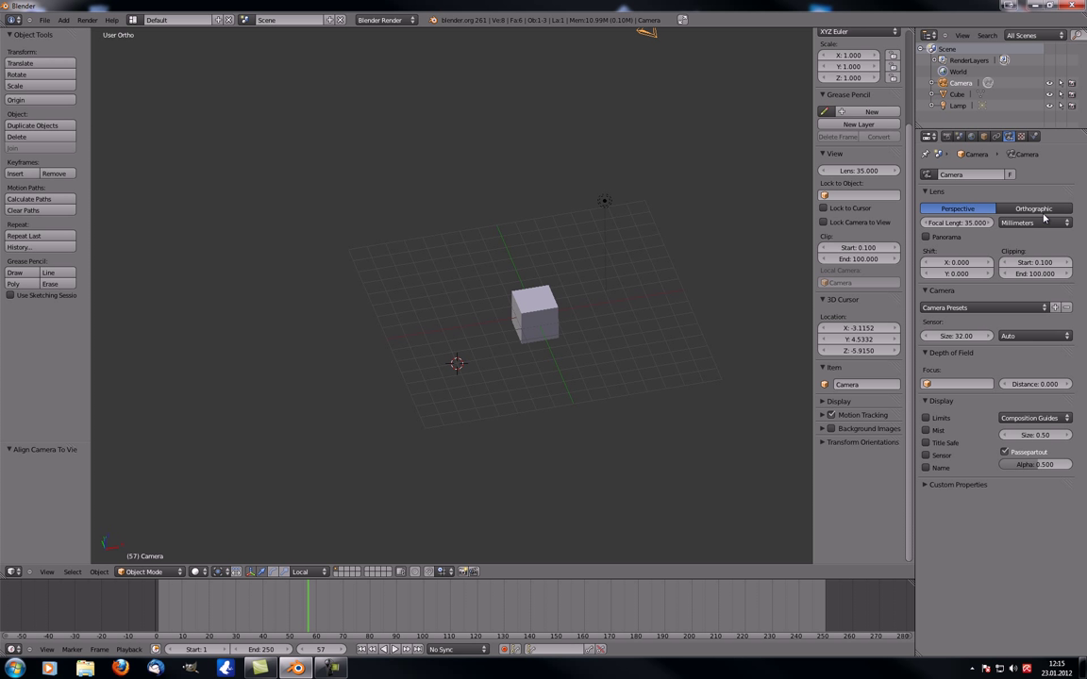
- Show the camera's object properties and rename the camera object to Camera1
click(984, 136)
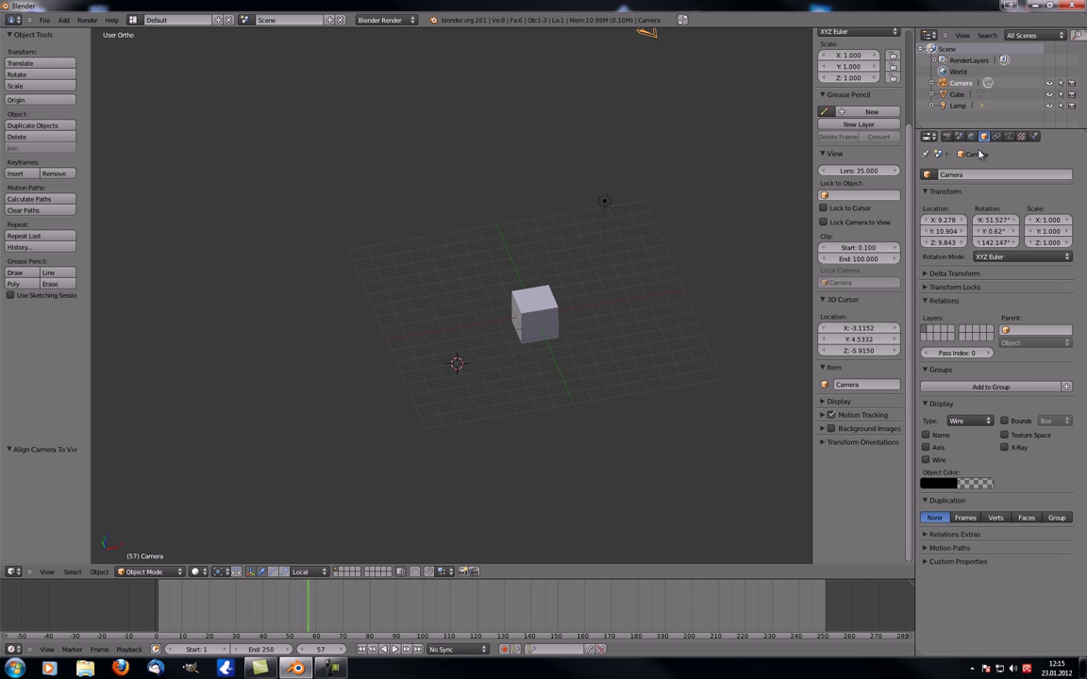
click(868, 386)
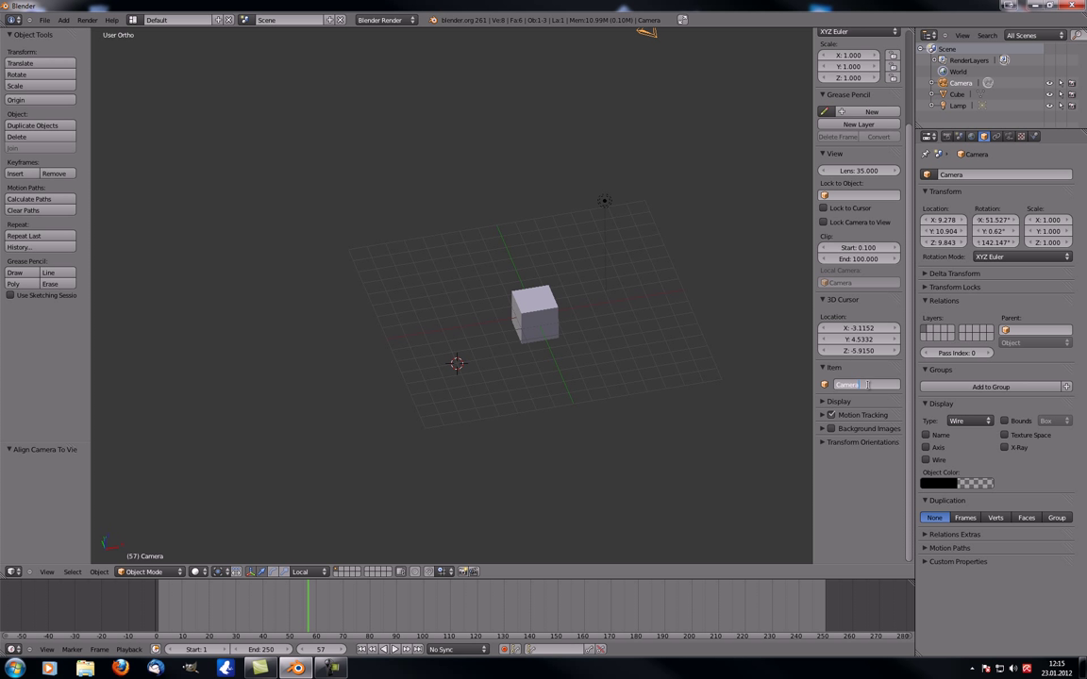
key(End)
text(1)
key(Return)
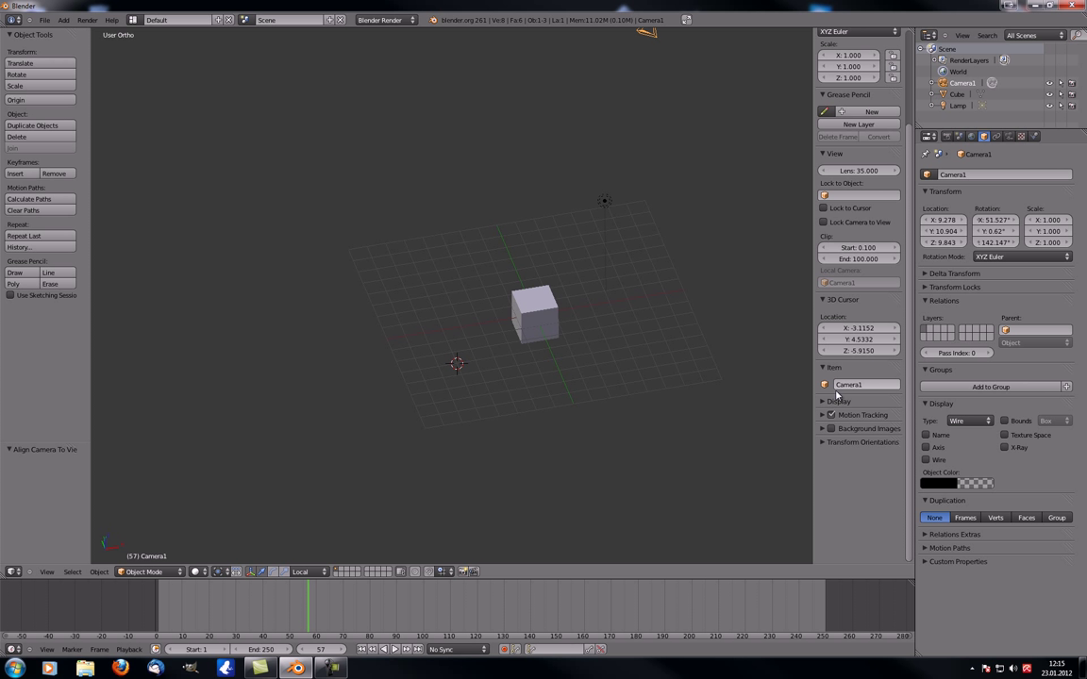
scroll(613, 265, down, 3)
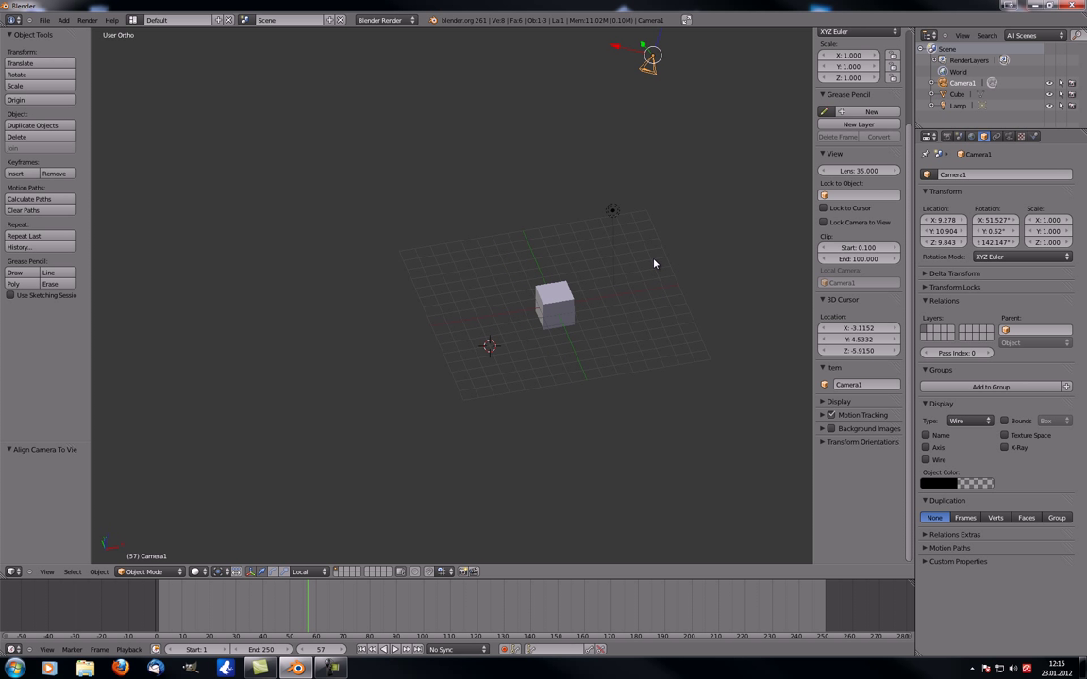
scroll(611, 296, up, 1)
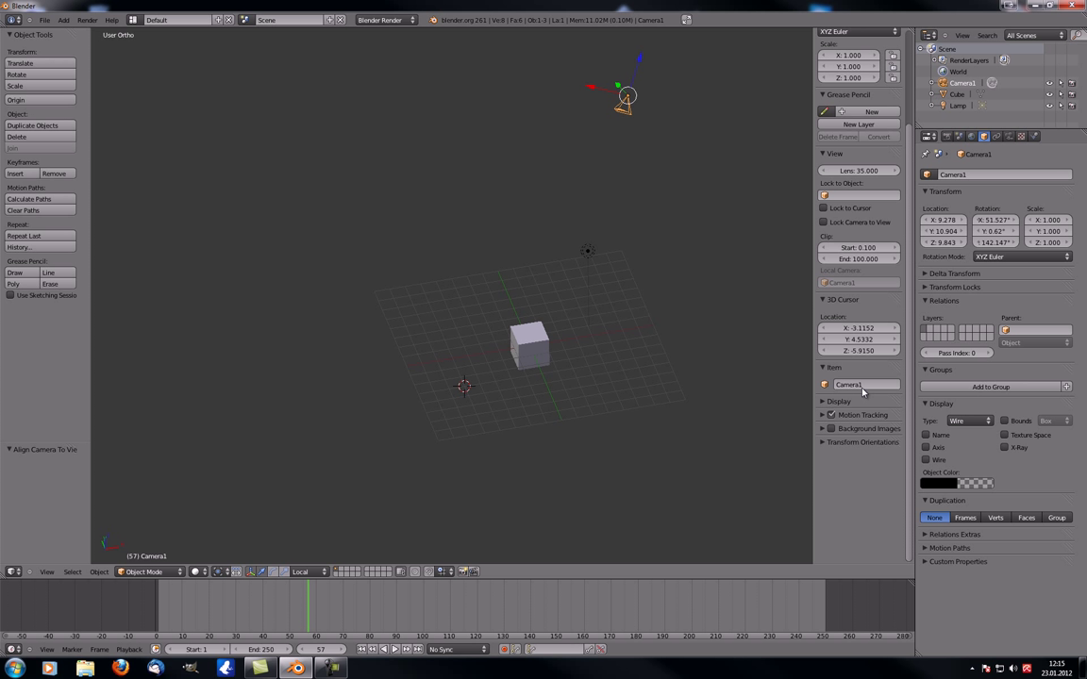
- Expand the viewport's Display settings and bring all of their options into view
click(827, 403)
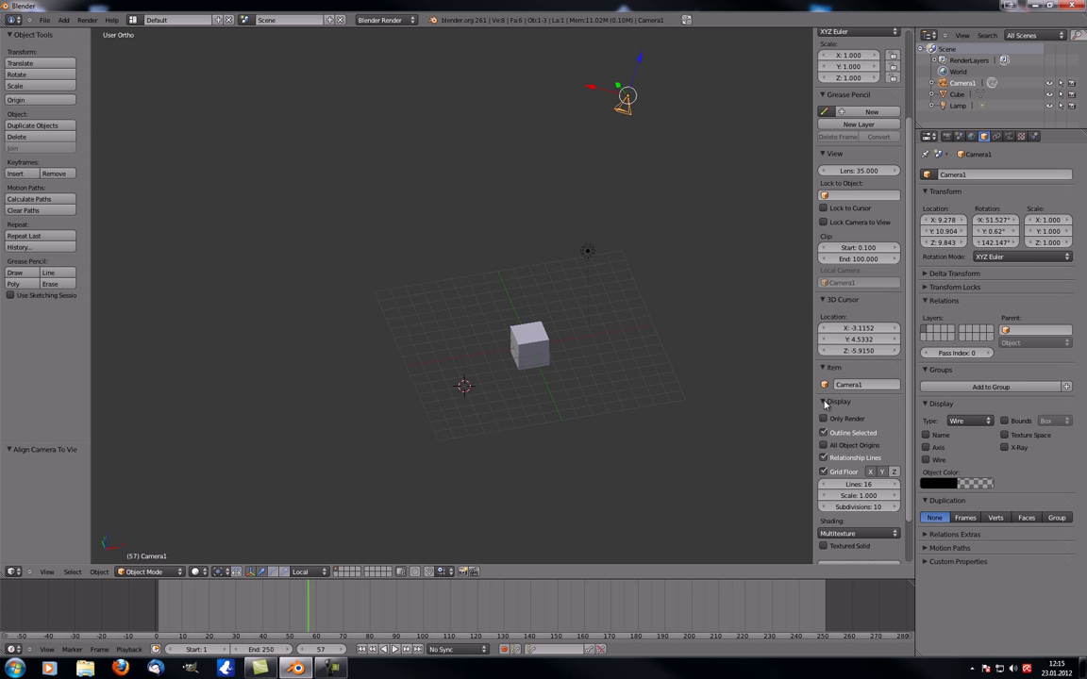
scroll(576, 179, down, 3)
middle_drag(562, 234, 543, 294)
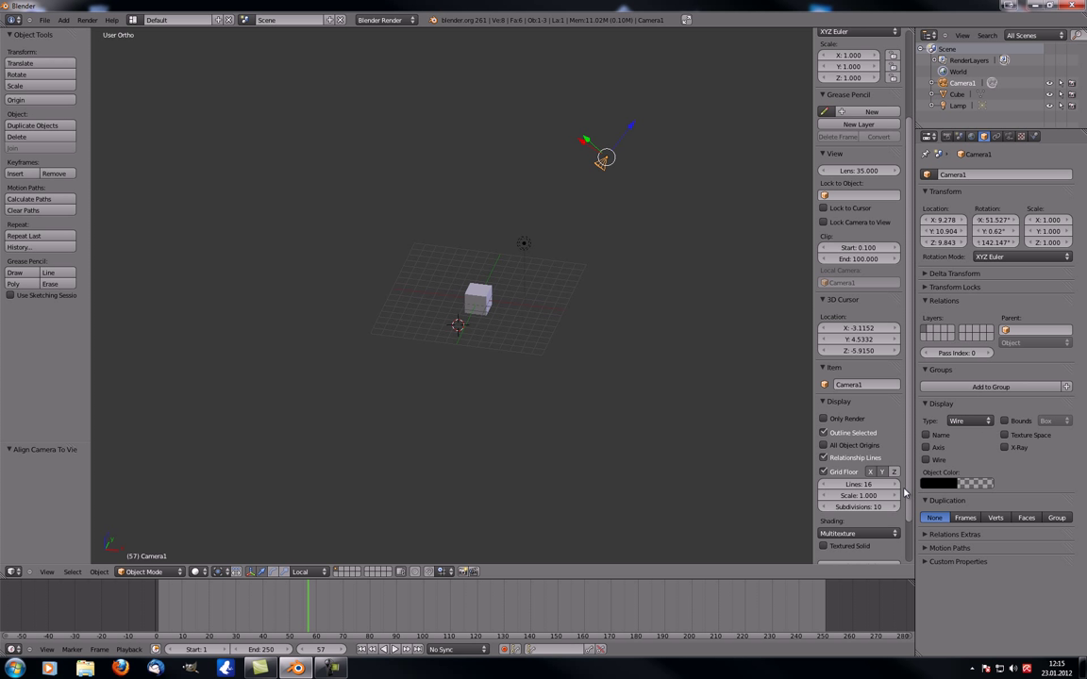
scroll(849, 459, down, 2)
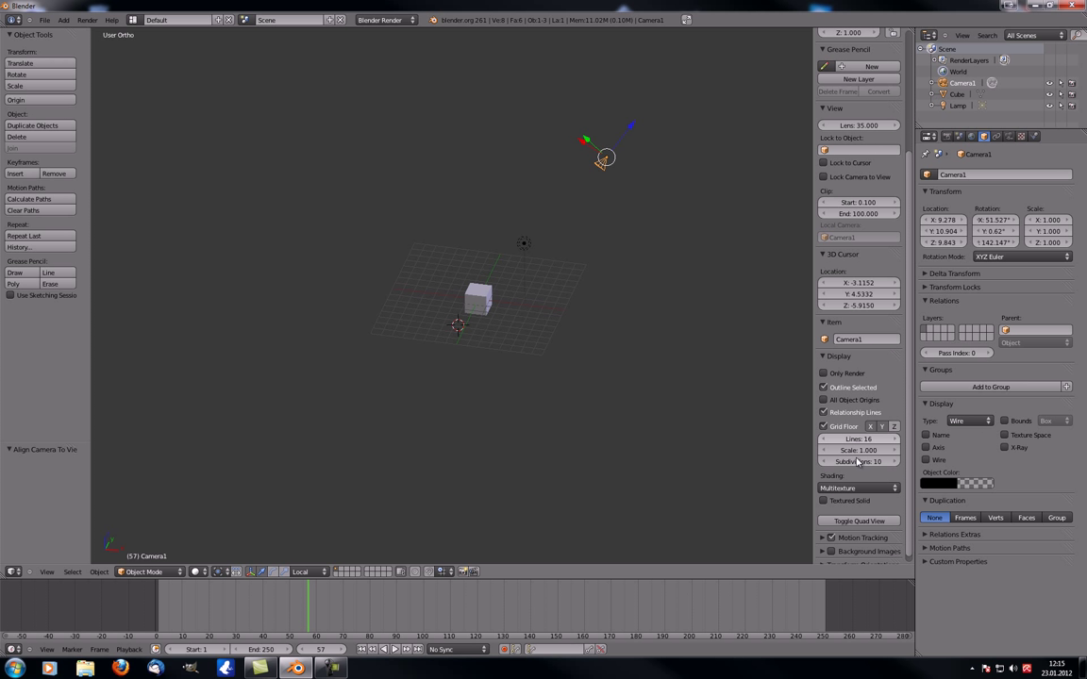
scroll(849, 413, up, 1)
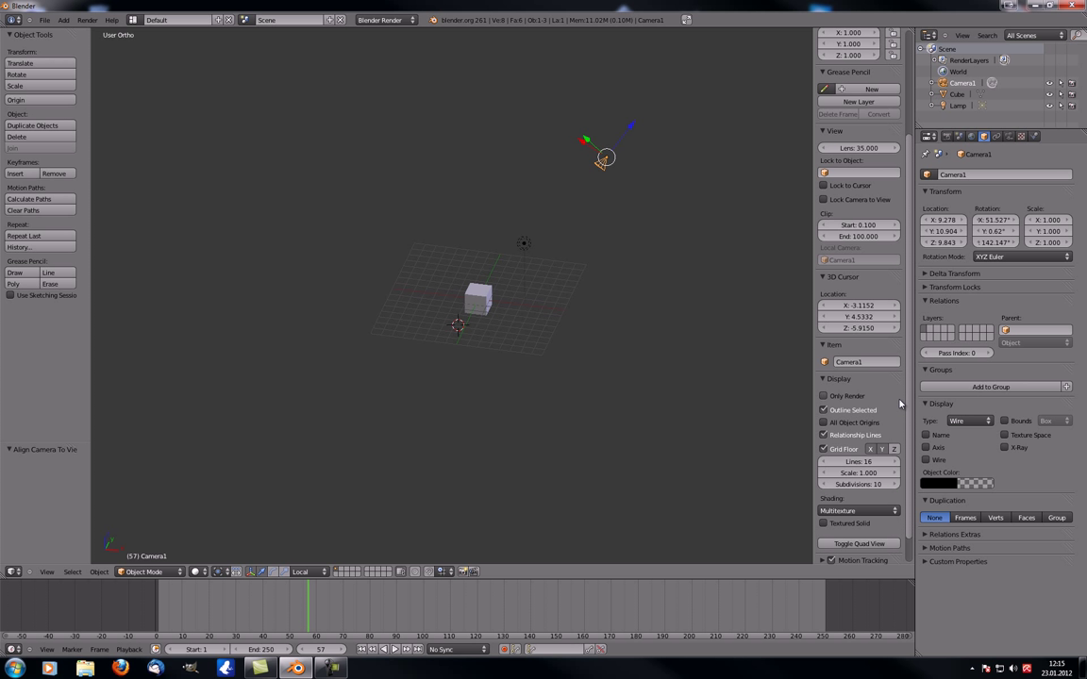
- Preview the viewport with Only Render enabled, deselect all objects, and disable Only Render again
click(823, 396)
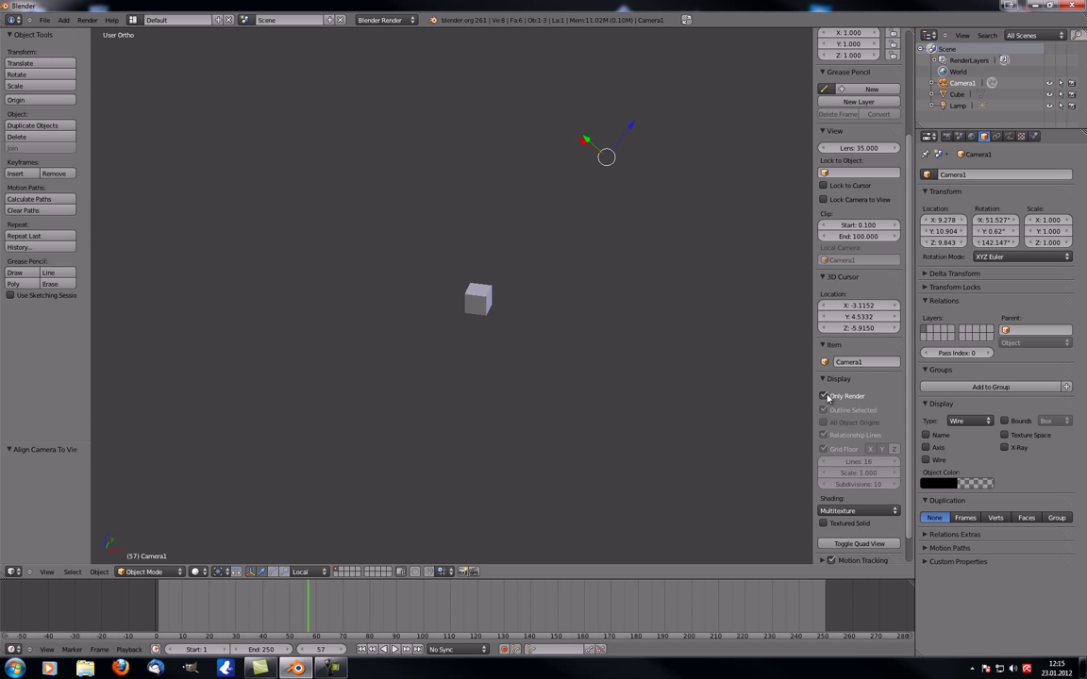
middle_drag(548, 313, 469, 325)
key(a)
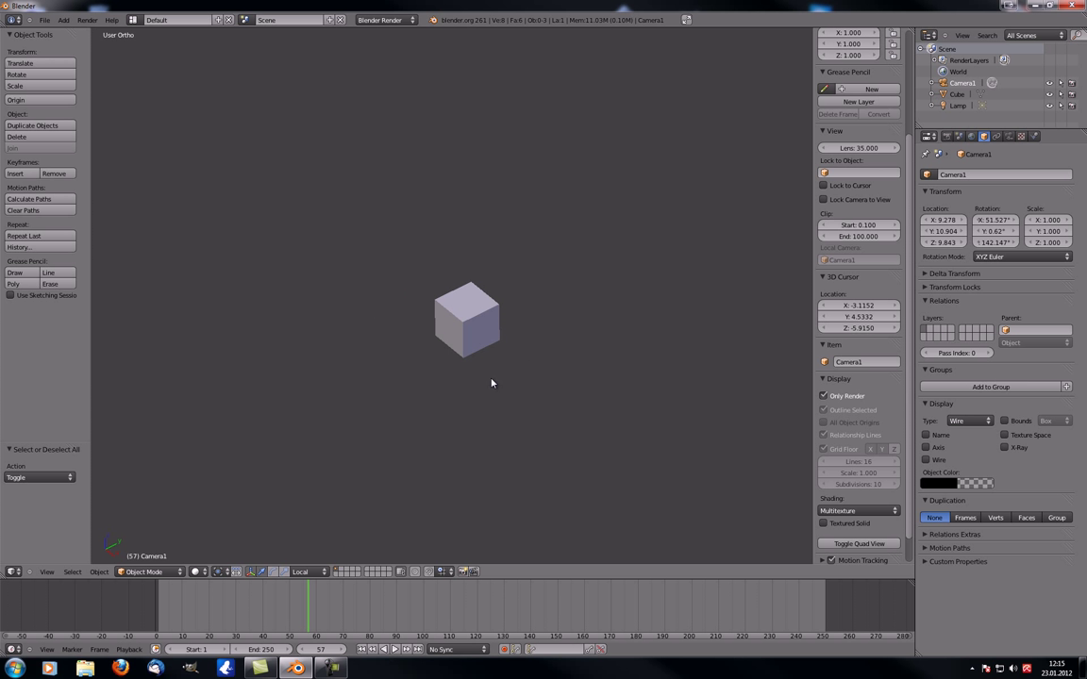
click(823, 395)
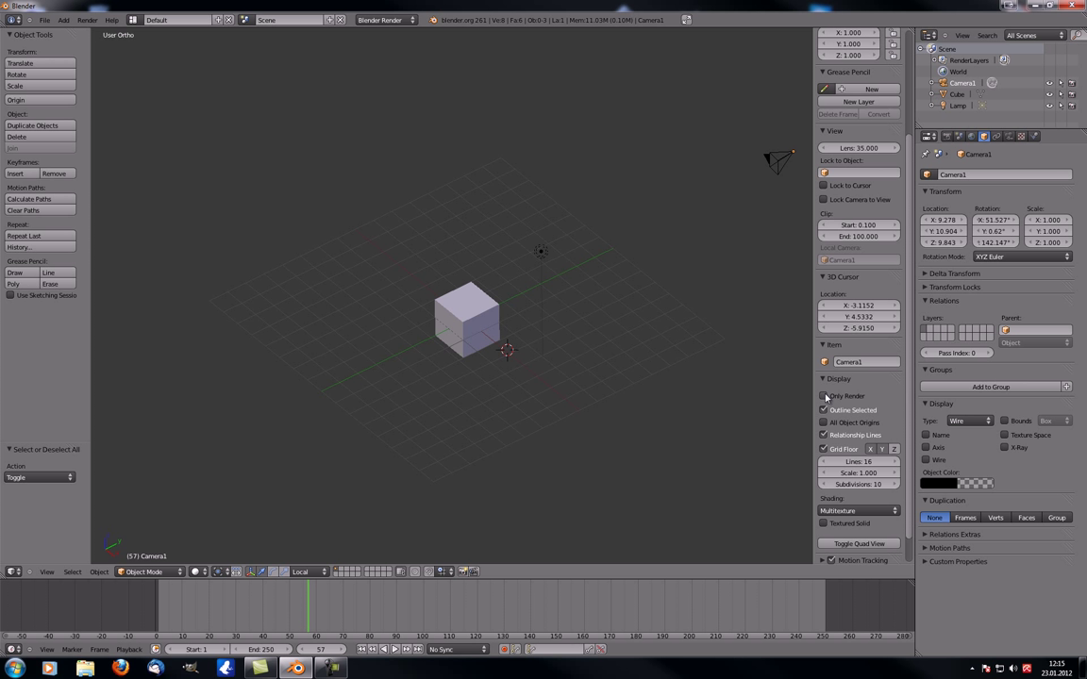
- Select the cube, disable Outline Selected to compare its appearance, and enable the option again
right_click(484, 337)
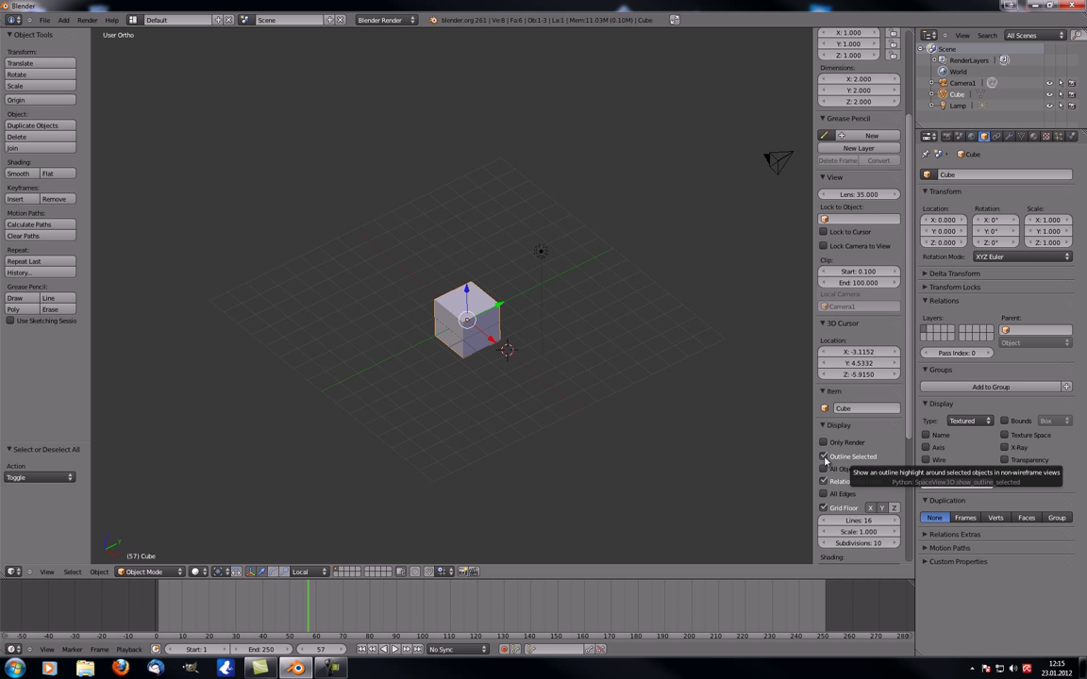
click(823, 456)
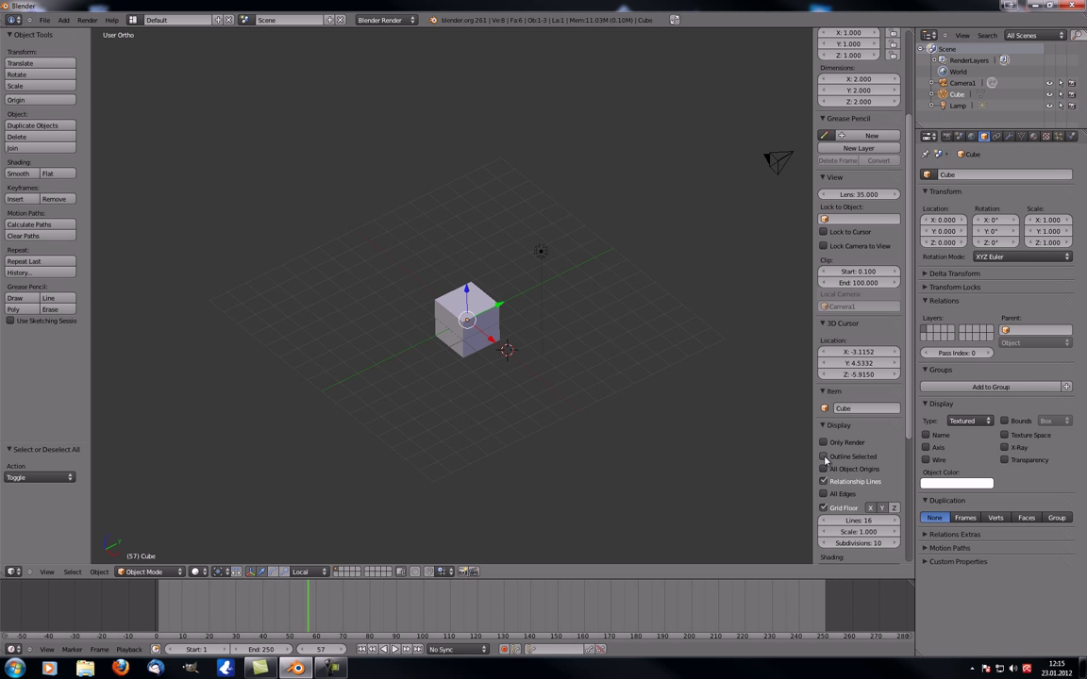
click(823, 457)
scroll(458, 325, up, 5)
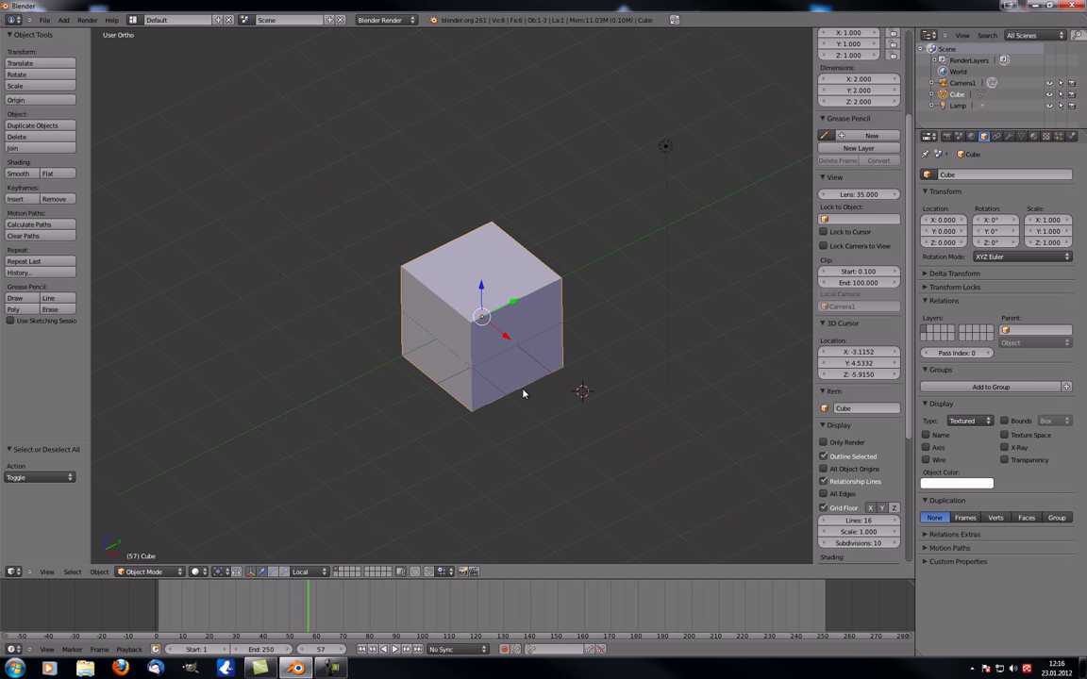
- Toggle All Object Origins on and off, and select the lamp and the camera in turn to check their origins
scroll(523, 394, down, 3)
shift+middle_drag(613, 318, 396, 323)
scroll(395, 323, down, 1)
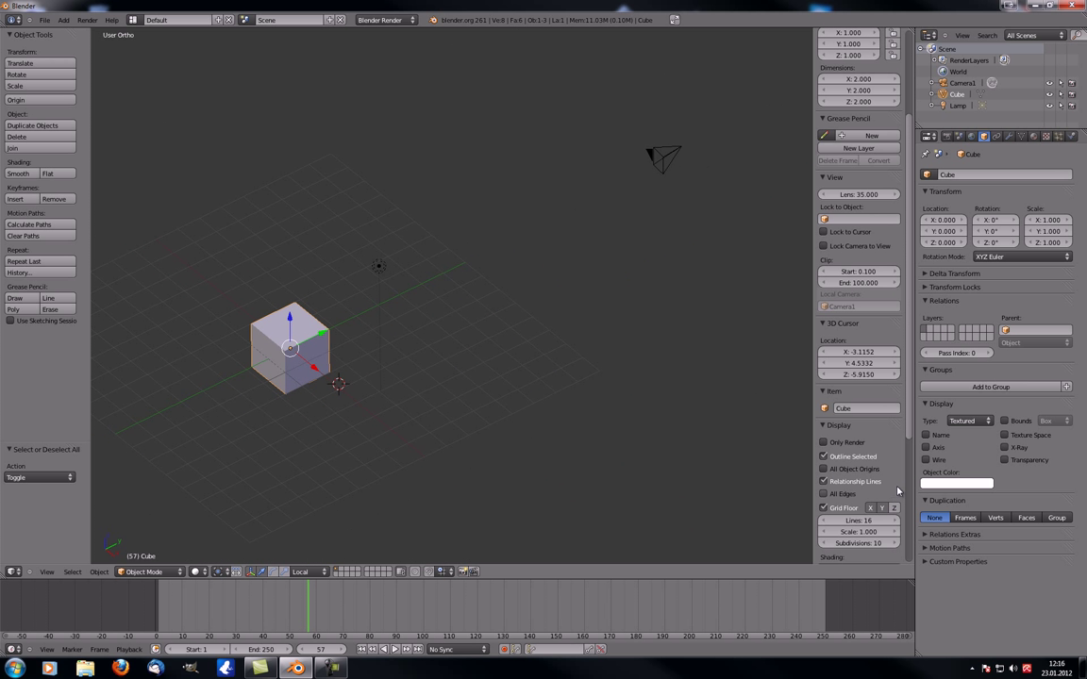
click(823, 469)
click(822, 468)
right_click(376, 266)
right_click(667, 164)
- Duplicate the cube in place and move the copy 5.535 units up along the Z axis
right_click(288, 340)
shift+middle_drag(291, 390, 457, 397)
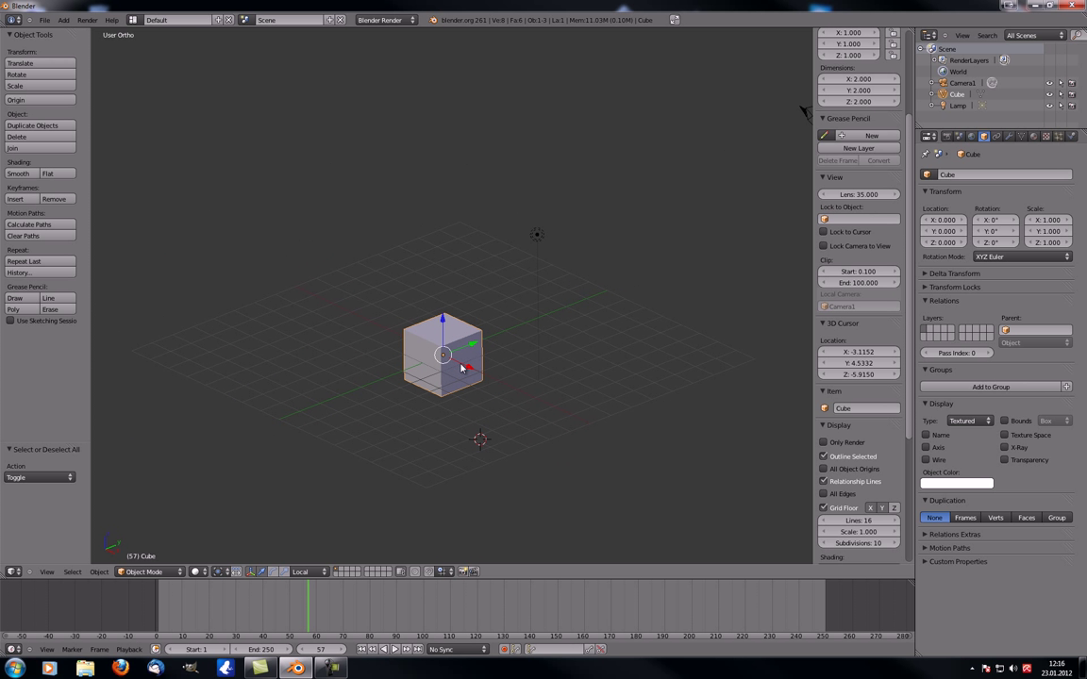
key(shift+d)
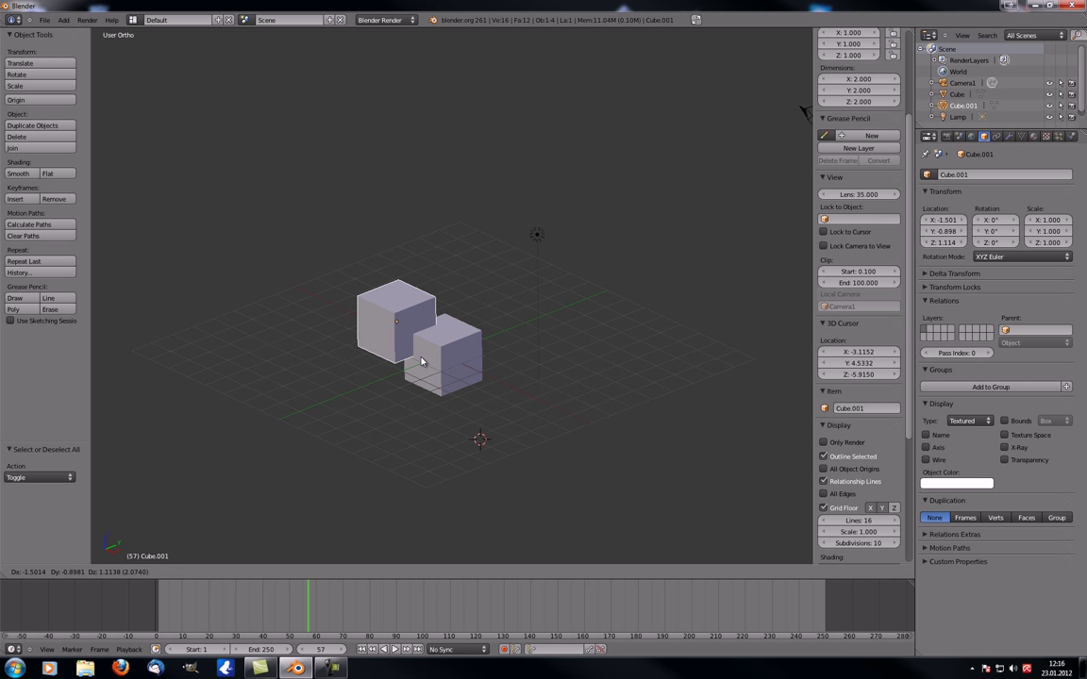
right_click(441, 326)
key(g)
key(z)
key(z)
click(447, 186)
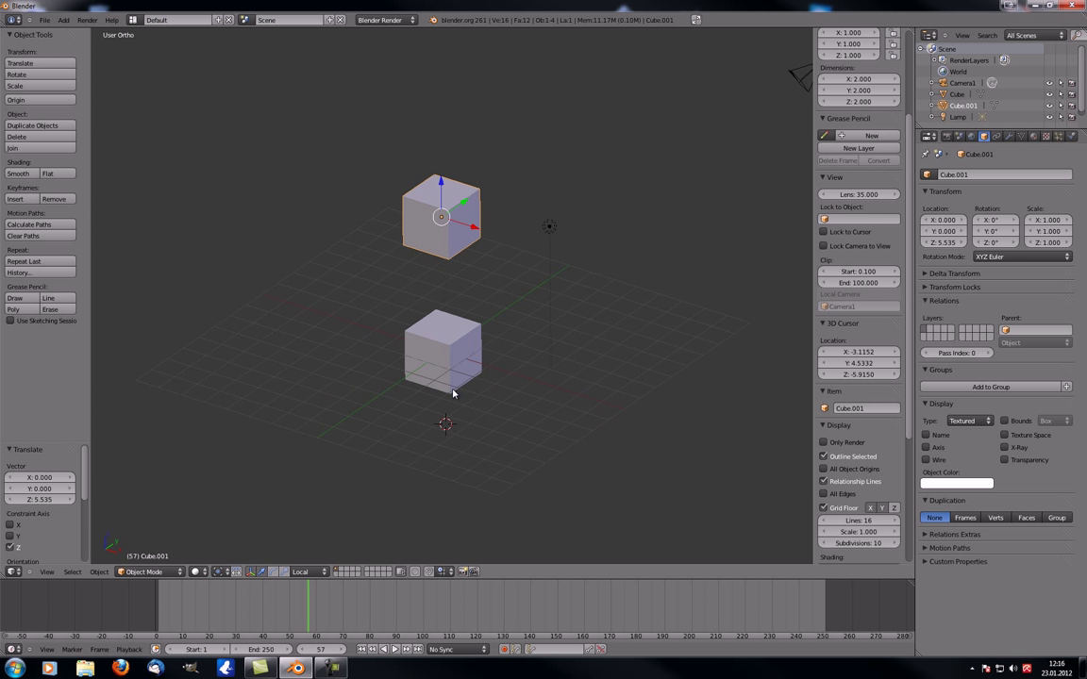
- Parent the lower cube to the upper cube as an Object parent
middle_drag(451, 387, 432, 327)
right_click(432, 329)
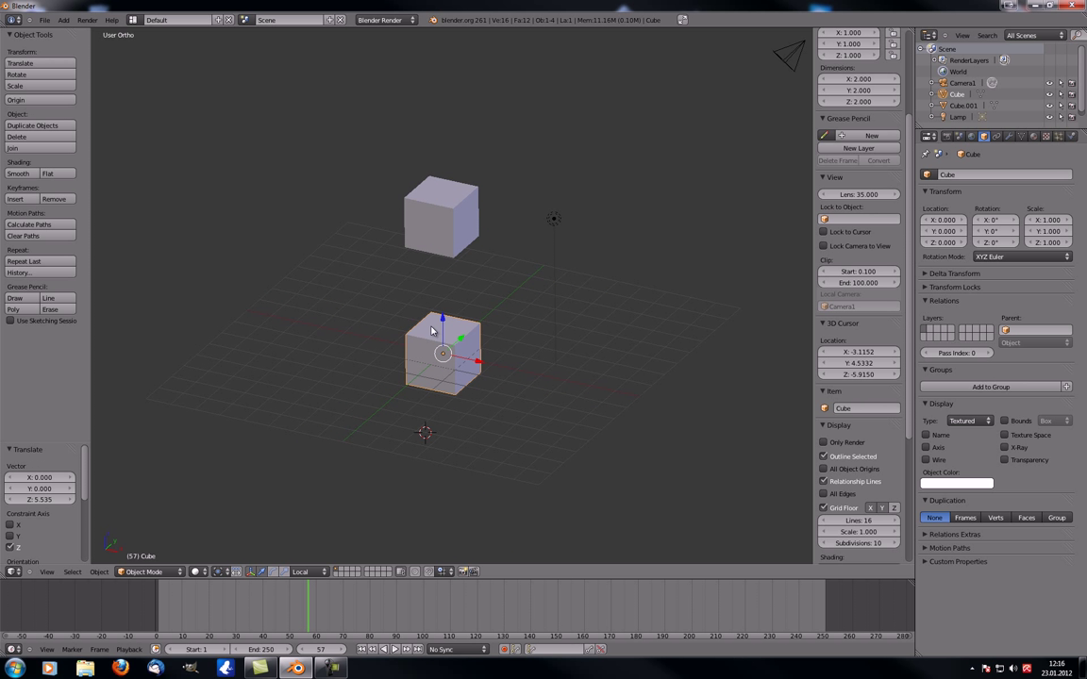
shift+right_click(449, 206)
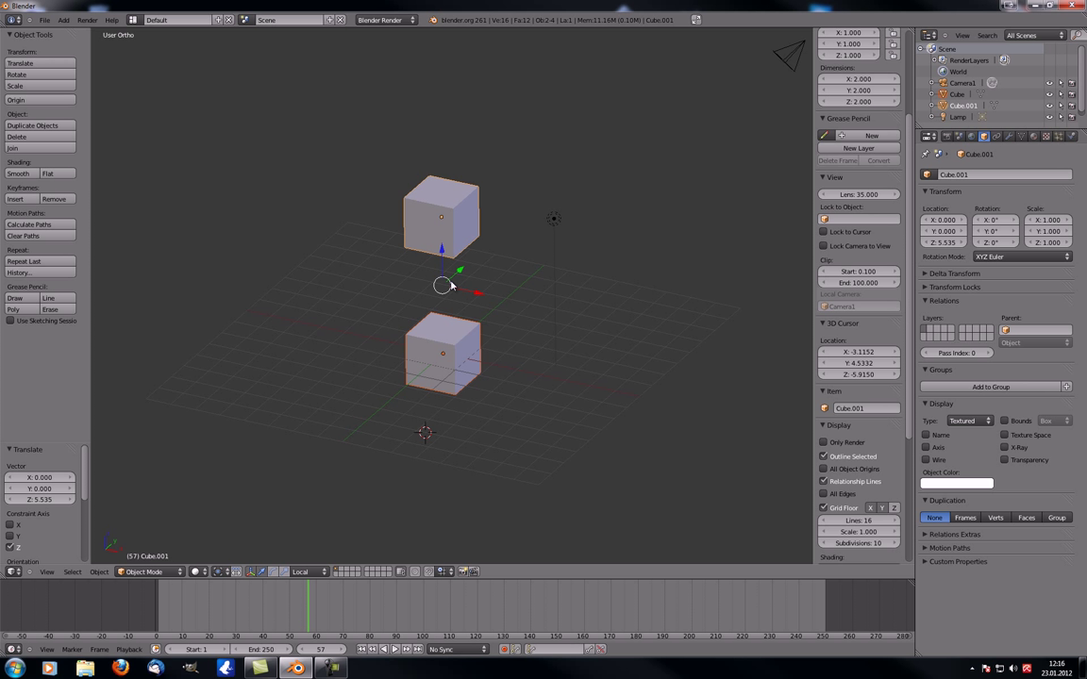
key(ctrl+p)
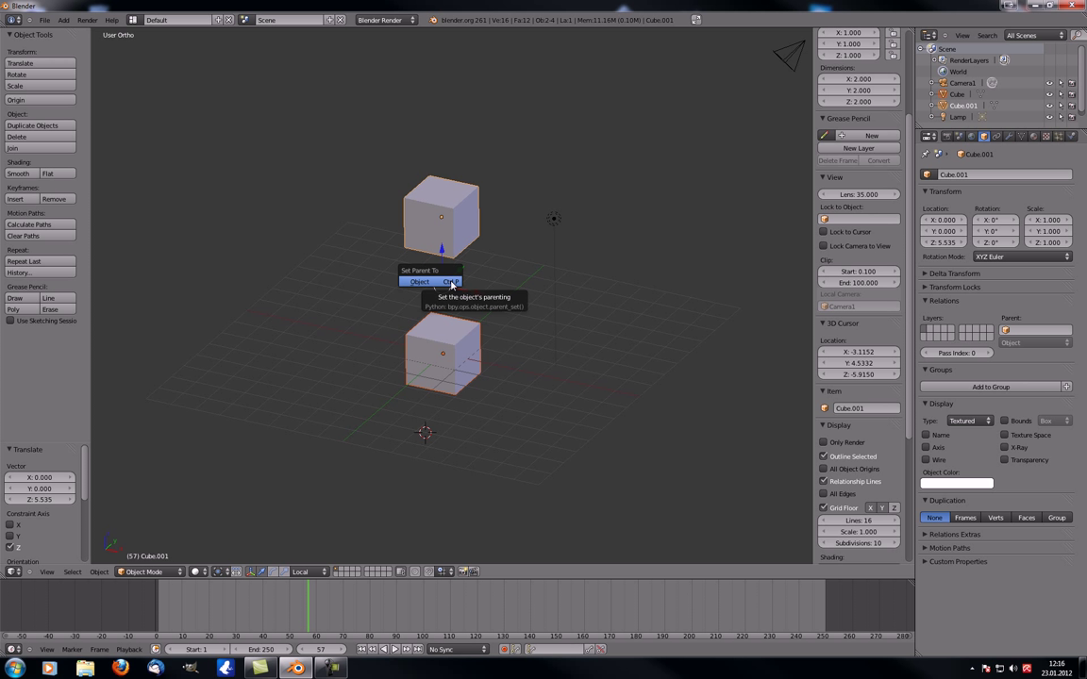
click(451, 282)
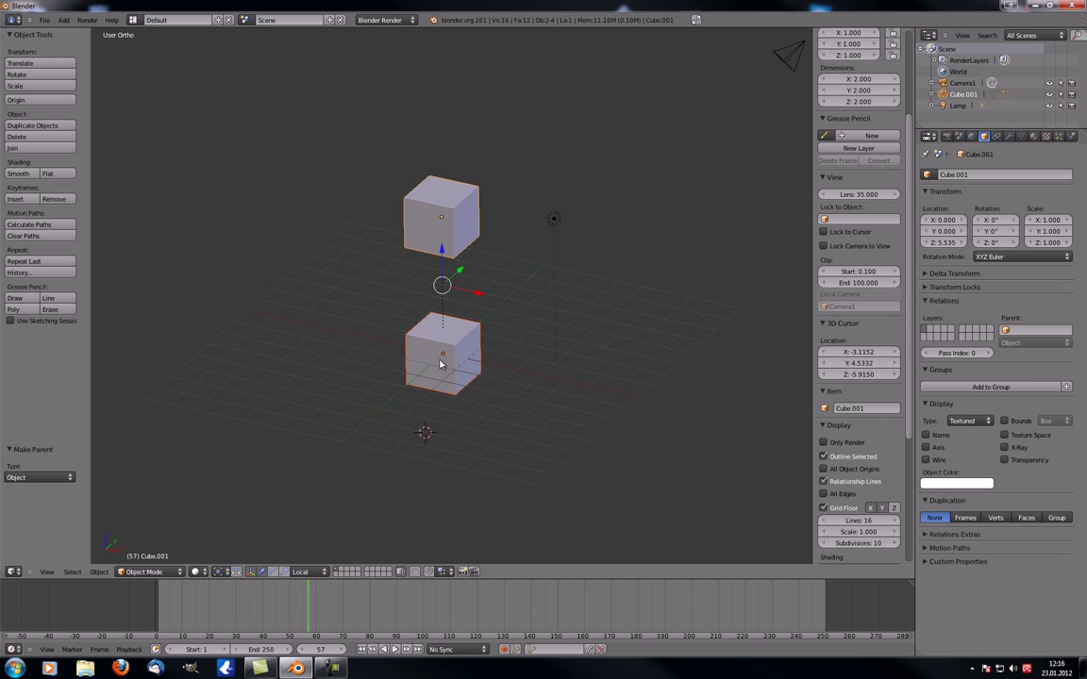
- Try moving the upper cube together with its child cube, and cancel the move
right_click(443, 218)
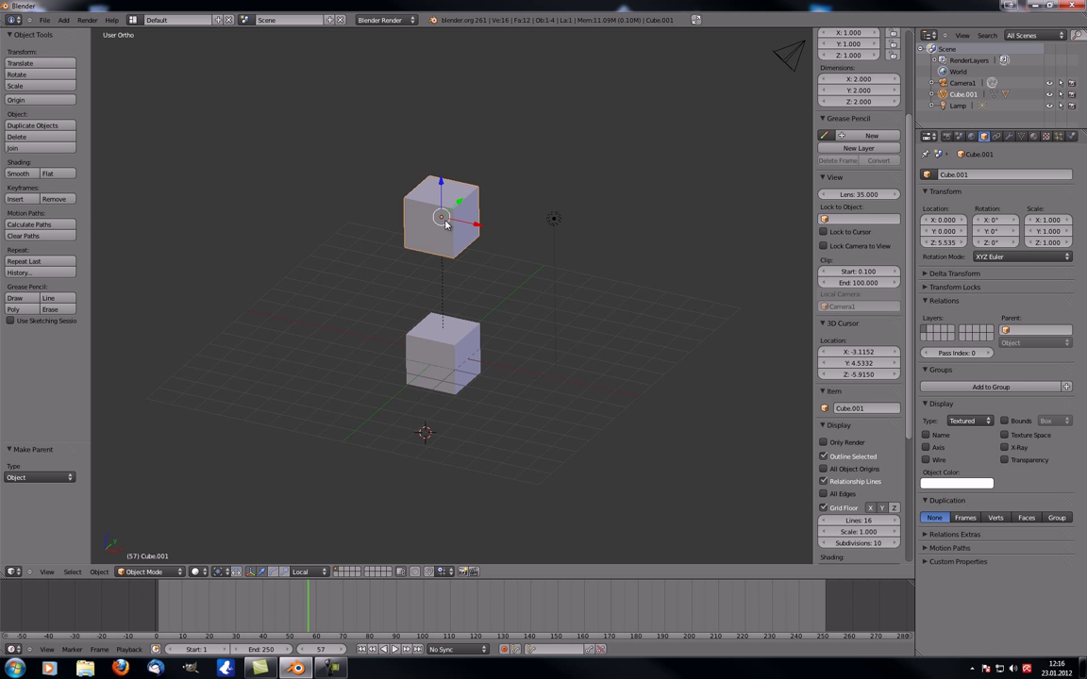
key(g)
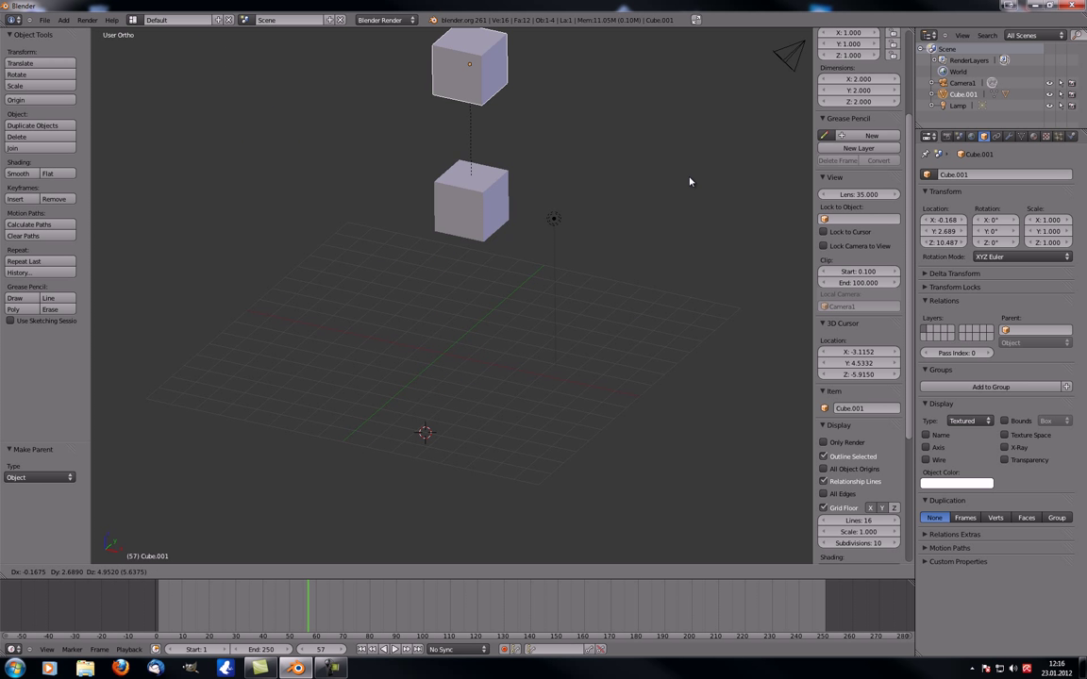
key(Escape)
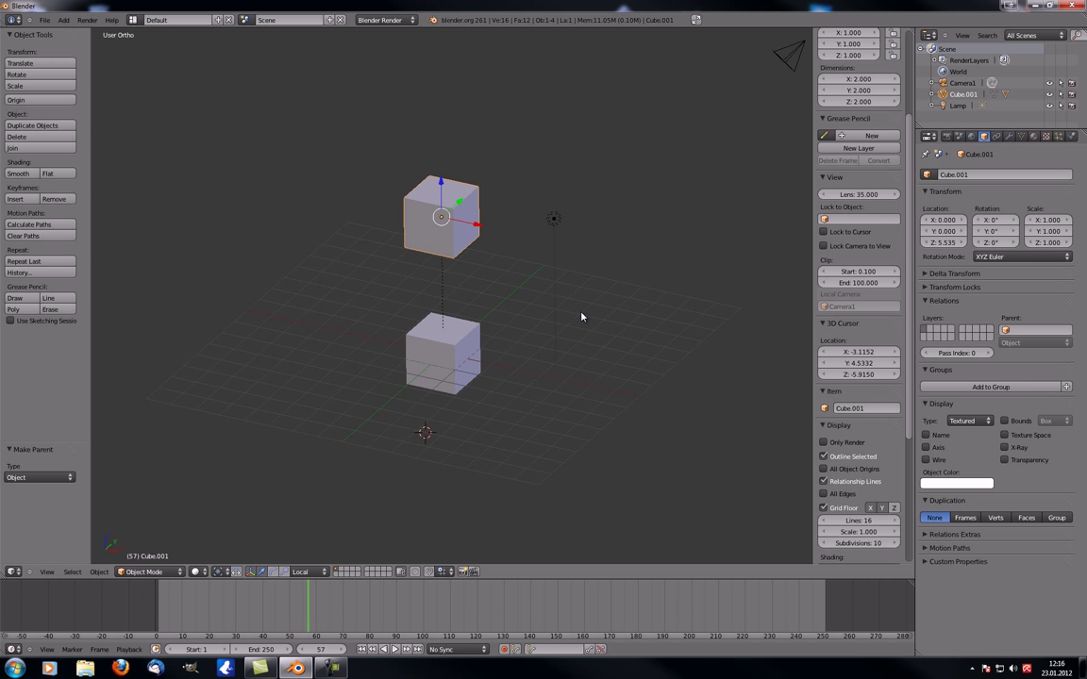
- Parent the lamp to the upper cube as an Object parent and test the link with a cancelled move
right_click(556, 218)
shift+right_click(442, 230)
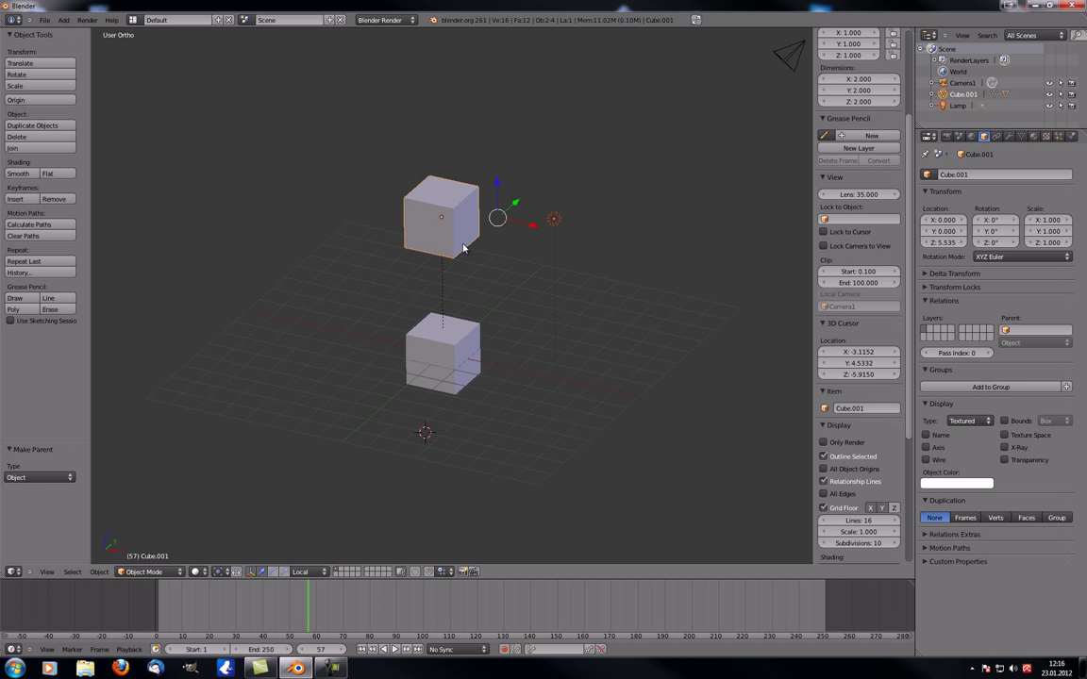
key(ctrl+p)
click(512, 272)
key(g)
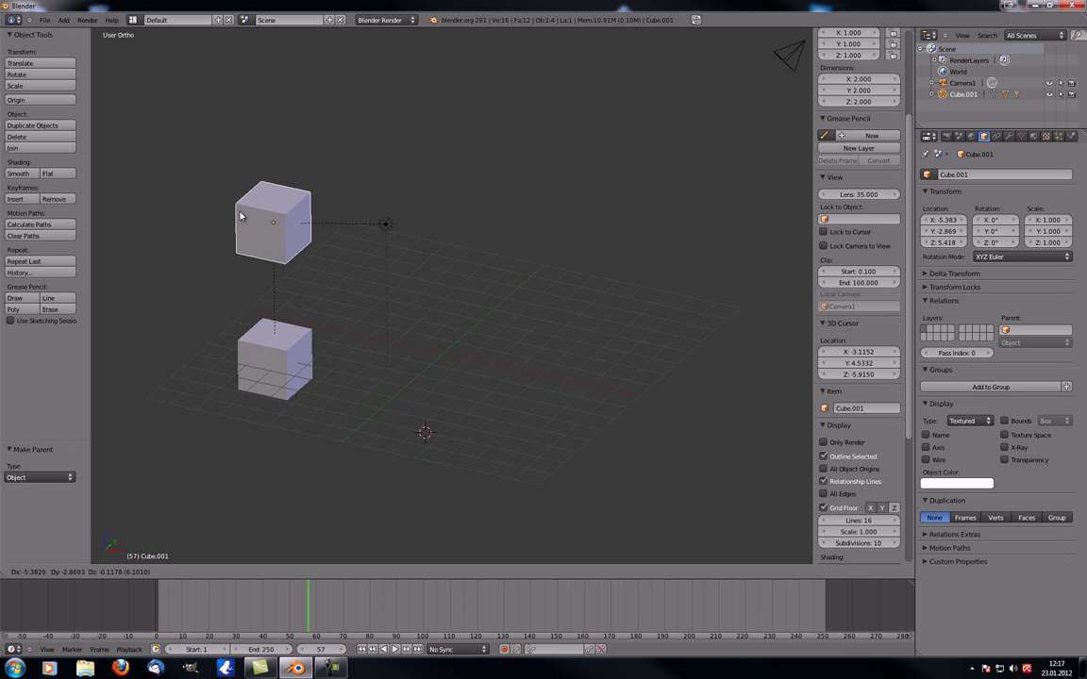
right_click(382, 268)
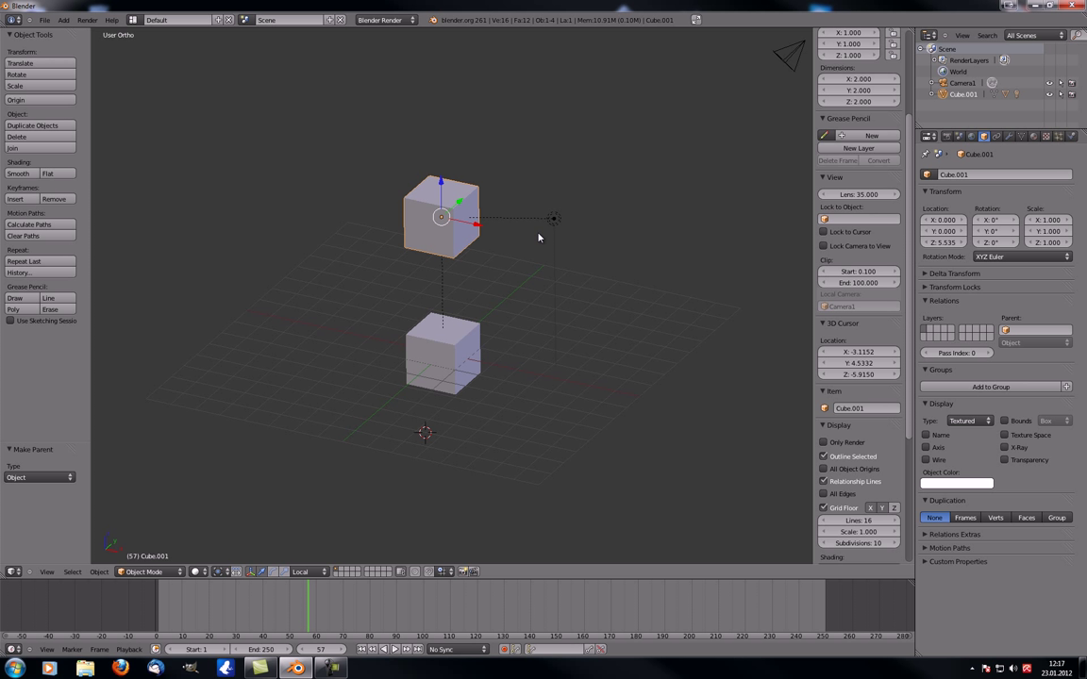
- Toggle Relationship Lines off and back on, and deselect all objects
click(824, 482)
click(823, 482)
middle_drag(493, 318, 562, 341)
key(a)
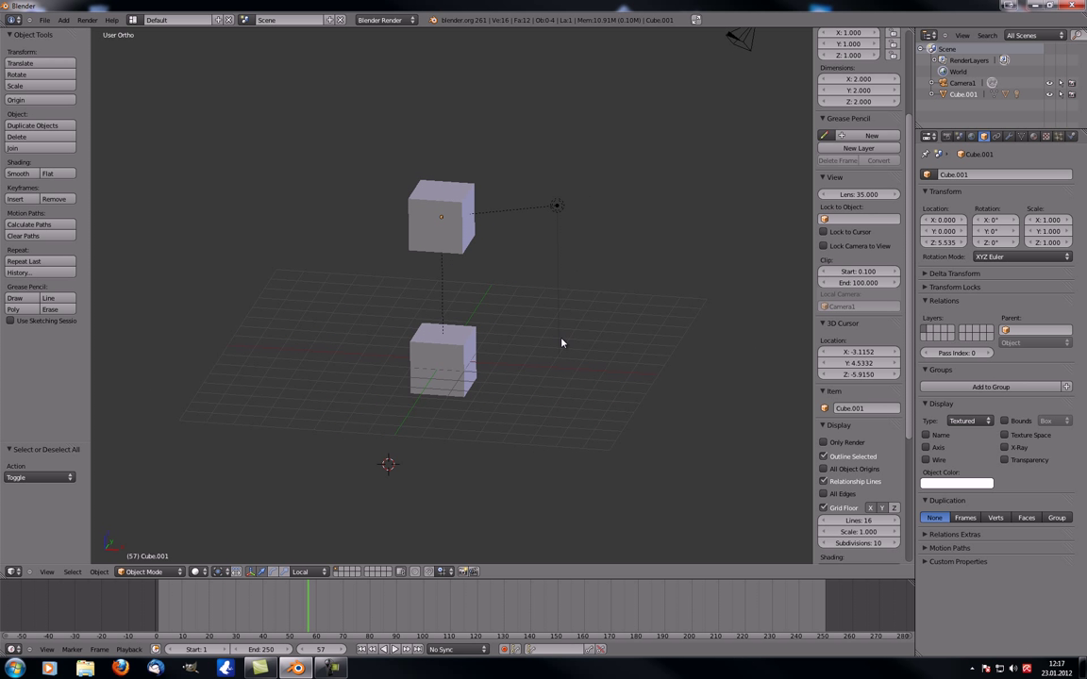
- Select the lamp and the upper cube and clear the lamp's parent
right_click(556, 205)
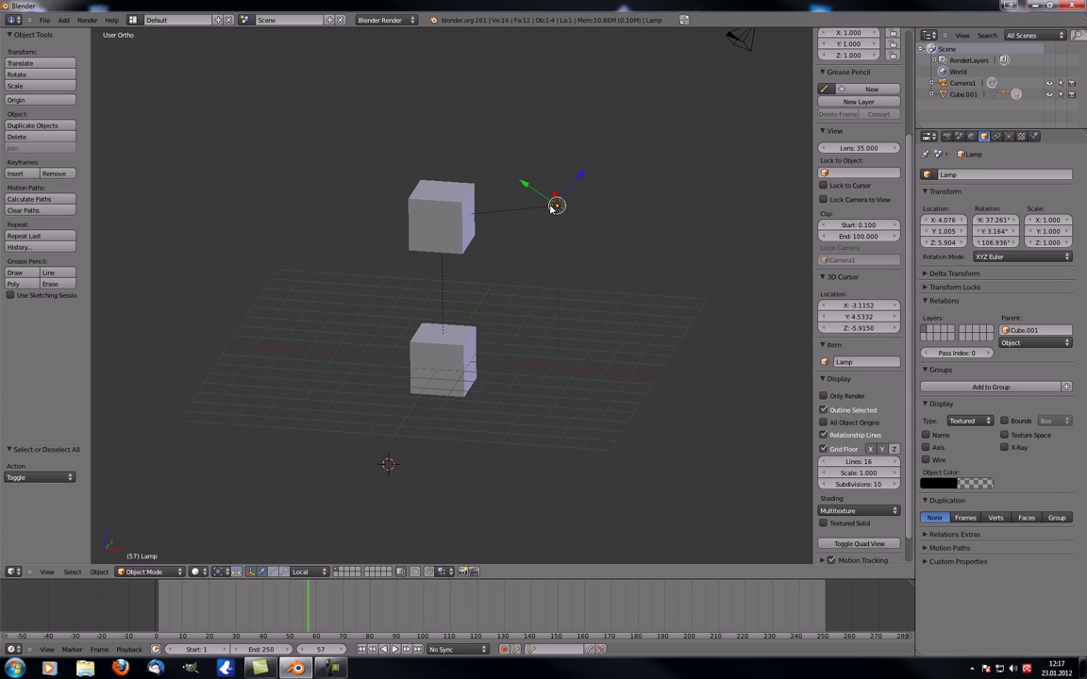
right_click(471, 234)
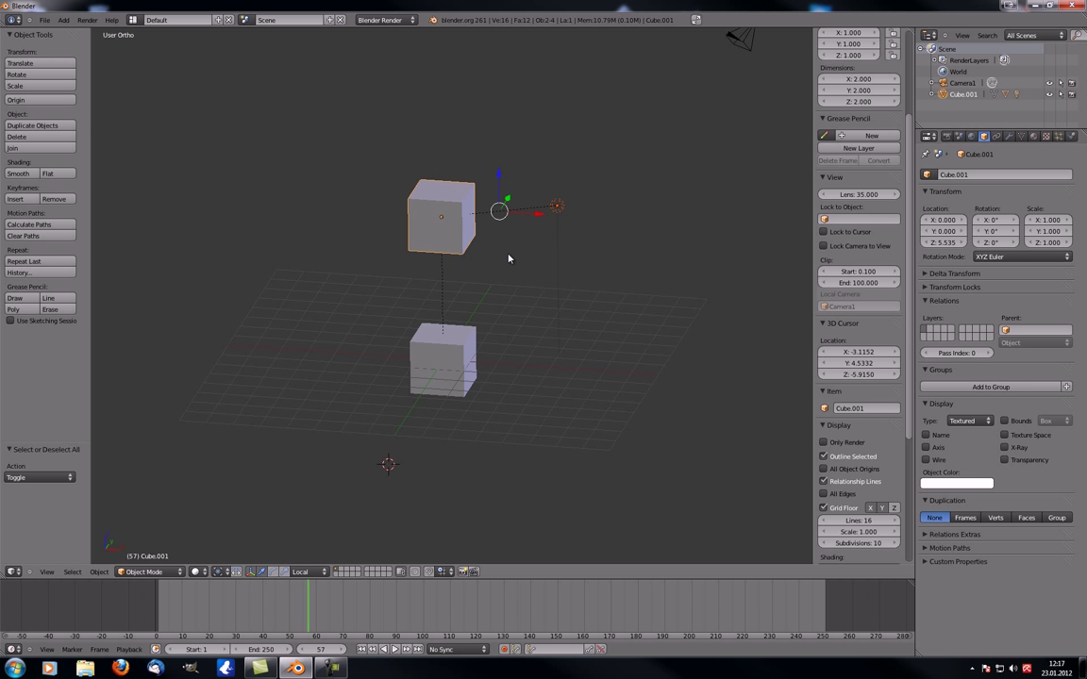
key(alt+p)
click(507, 251)
- Select only the upper cube, switch it to Edit Mode and inspect its mesh from several angles
right_click(445, 220)
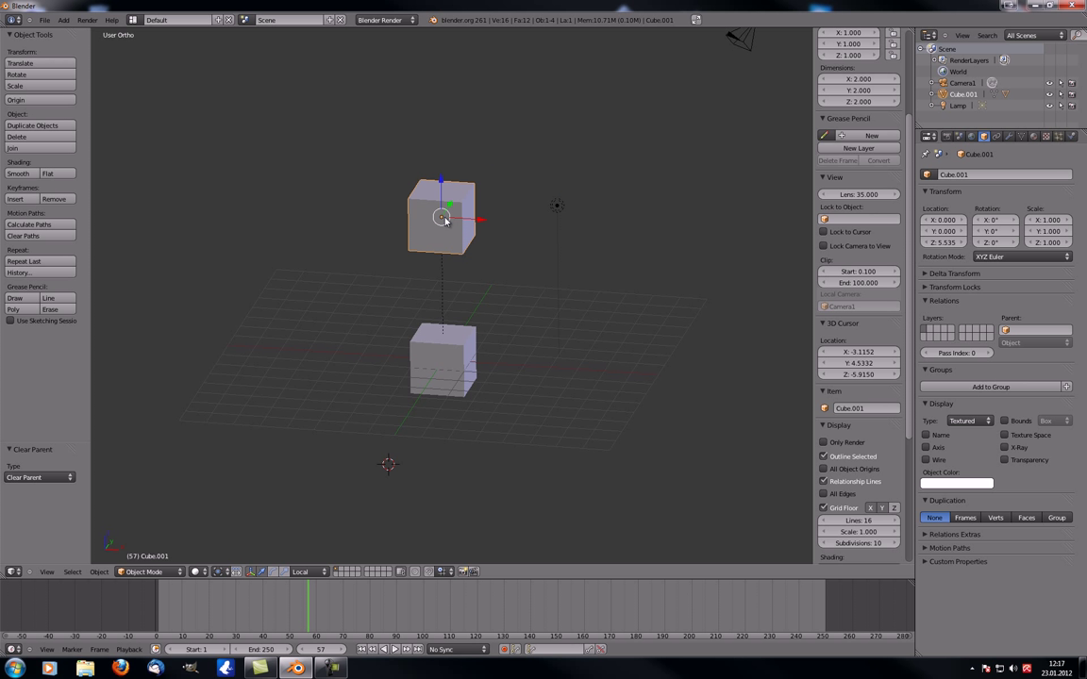
key(Tab)
middle_drag(445, 220, 481, 255)
scroll(475, 201, up, 4)
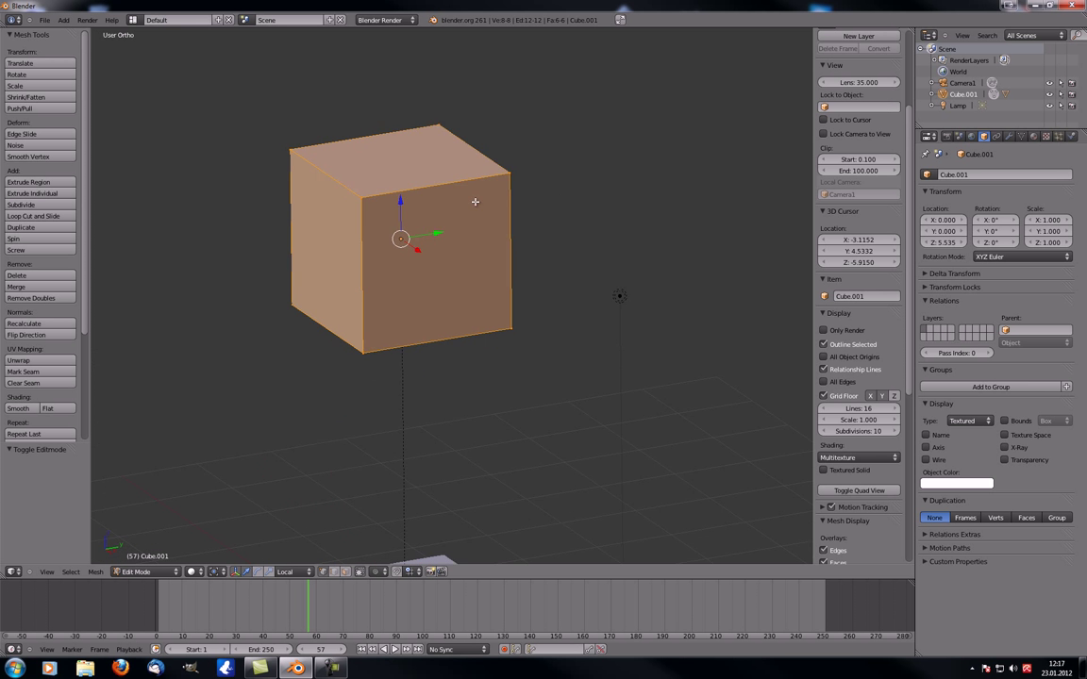
middle_drag(475, 201, 531, 221)
scroll(552, 213, down, 2)
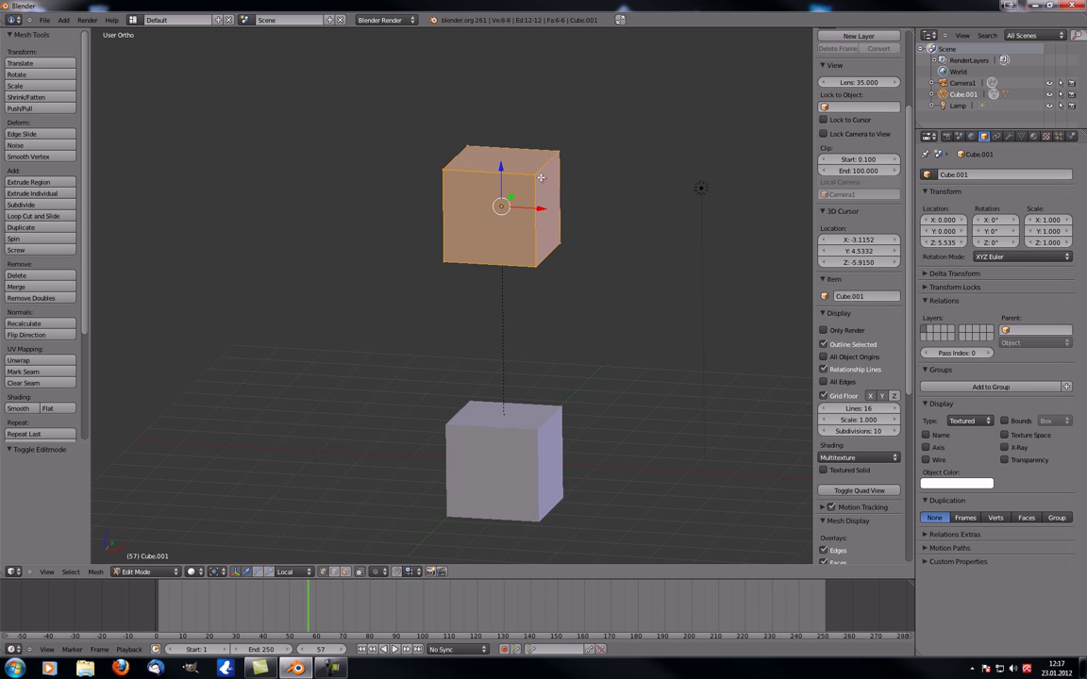
- Deselect the mesh, select only the upper cube's top rear-right corner vertex and try moving it twice
key(a)
right_click(558, 149)
key(g)
right_click(562, 150)
key(g)
right_click(651, 45)
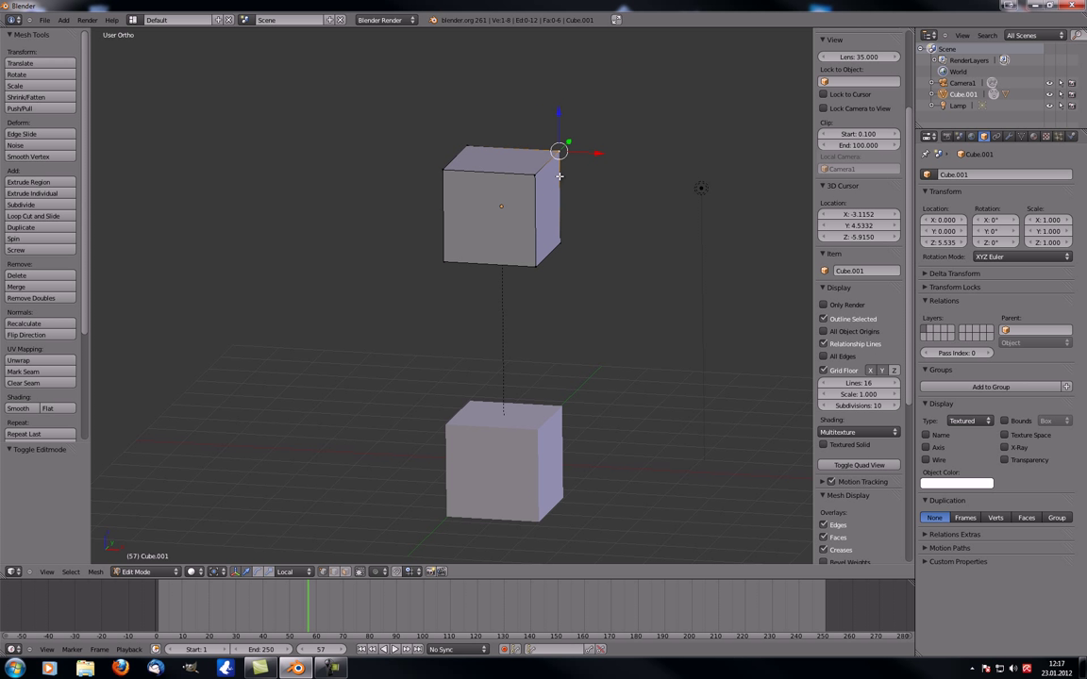
- Add three evenly spaced horizontal loop cuts around the upper cube and deselect its mesh
middle_drag(551, 218, 486, 201)
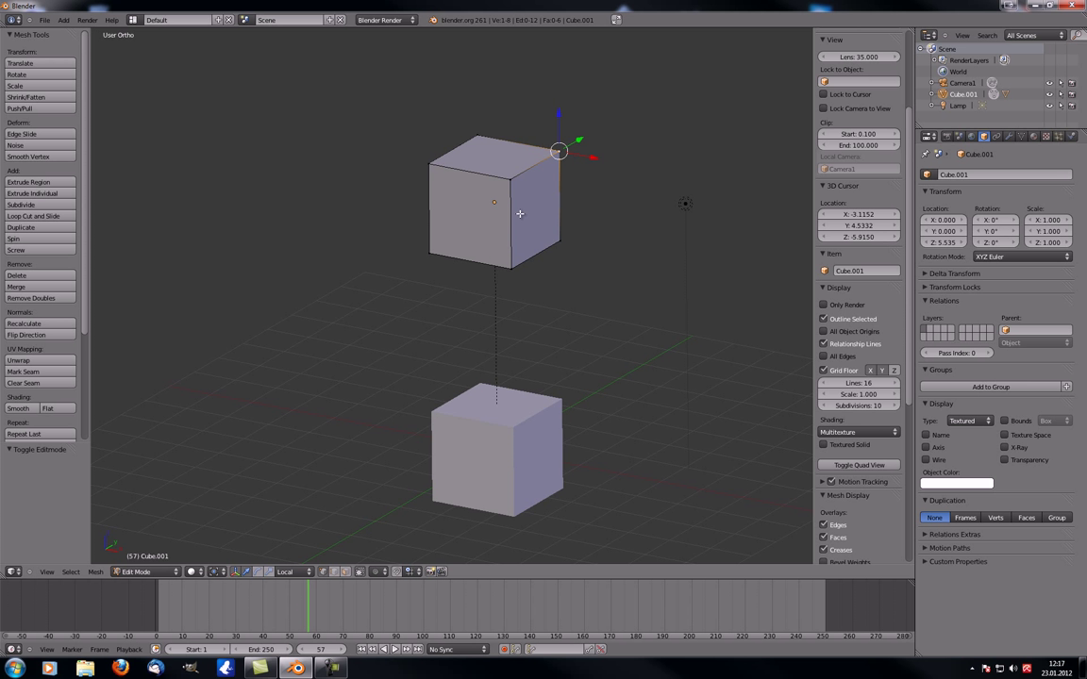
key(ctrl+r)
click(513, 217)
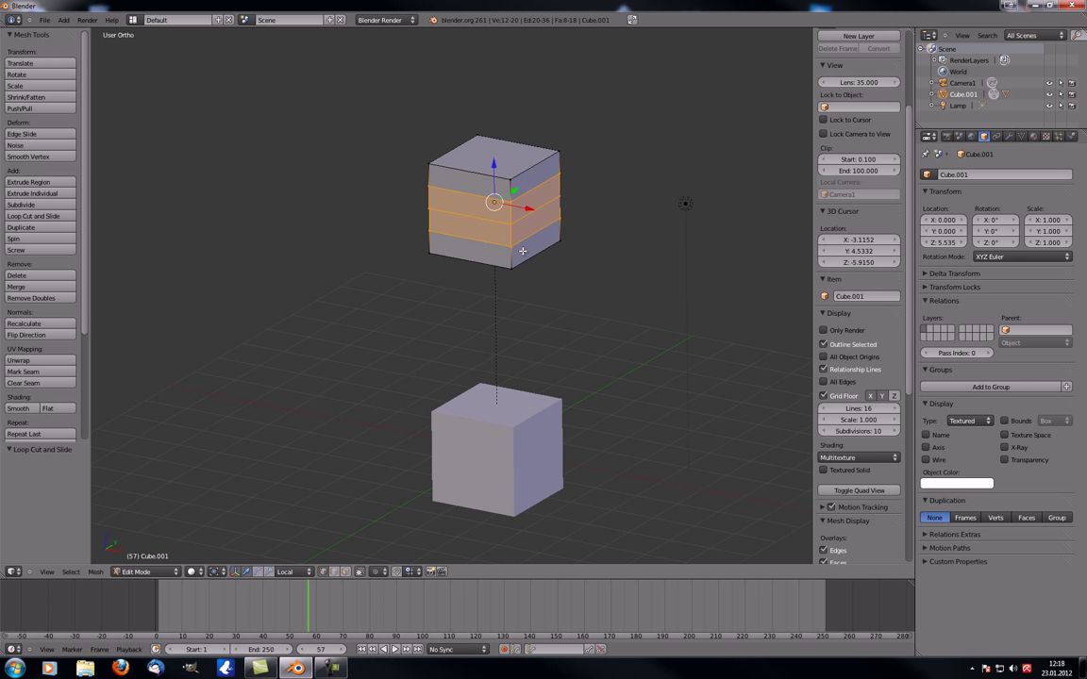
right_click(555, 337)
key(a)
middle_drag(556, 337, 467, 173)
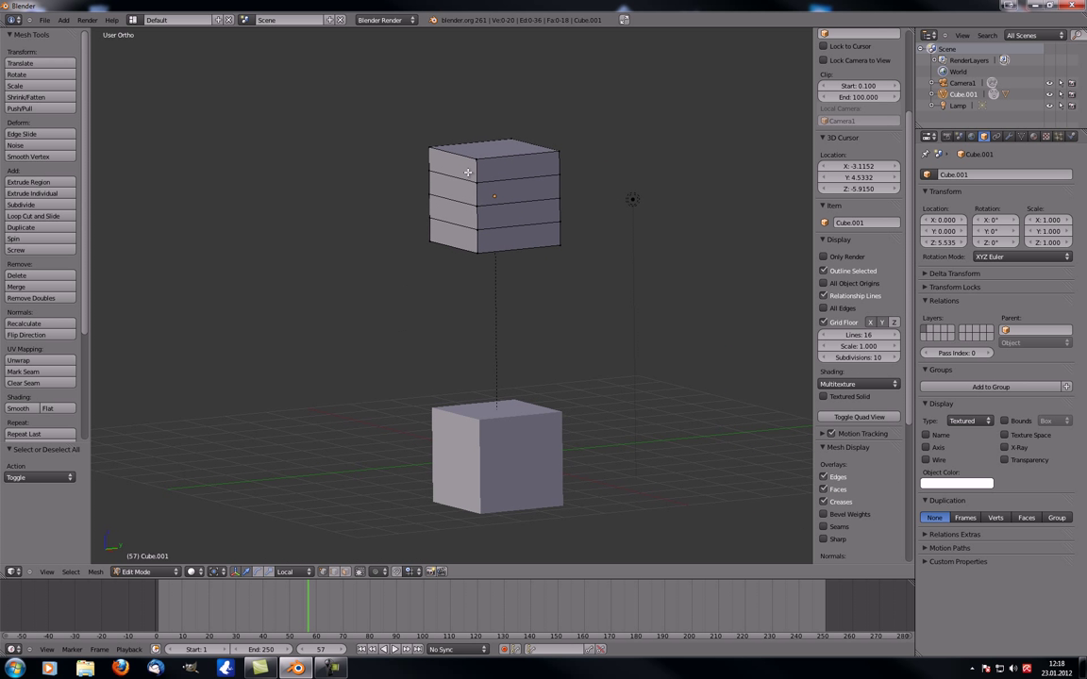
middle_drag(481, 247, 515, 255)
scroll(515, 255, up, 2)
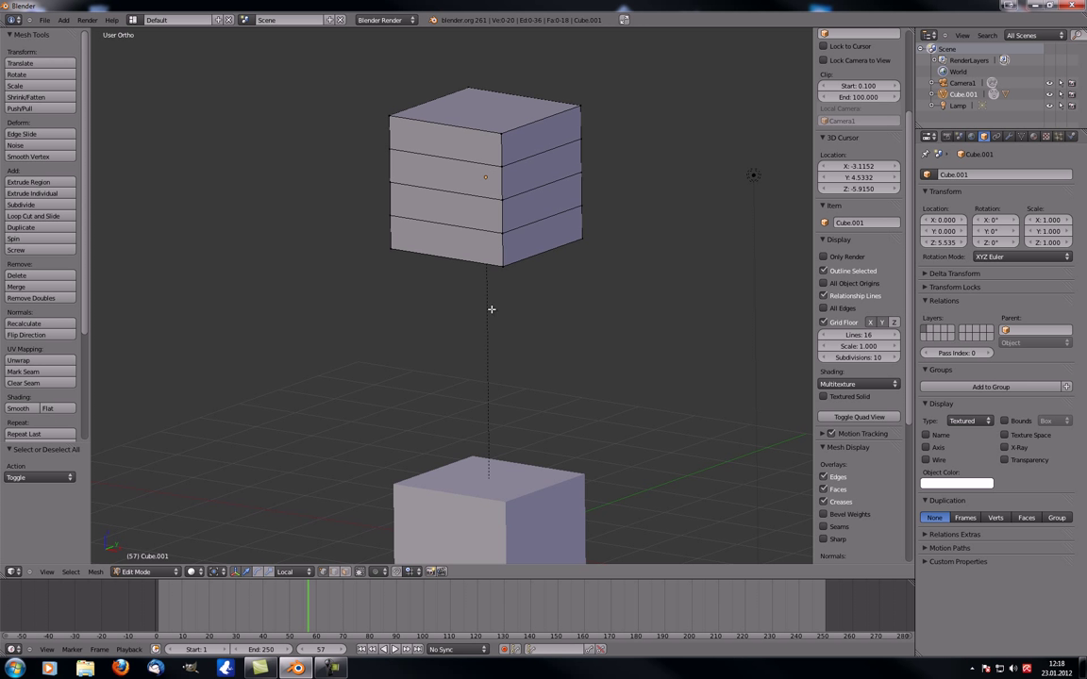
- Return the upper cube to Object Mode and switch the 3D view to wireframe display
key(Tab)
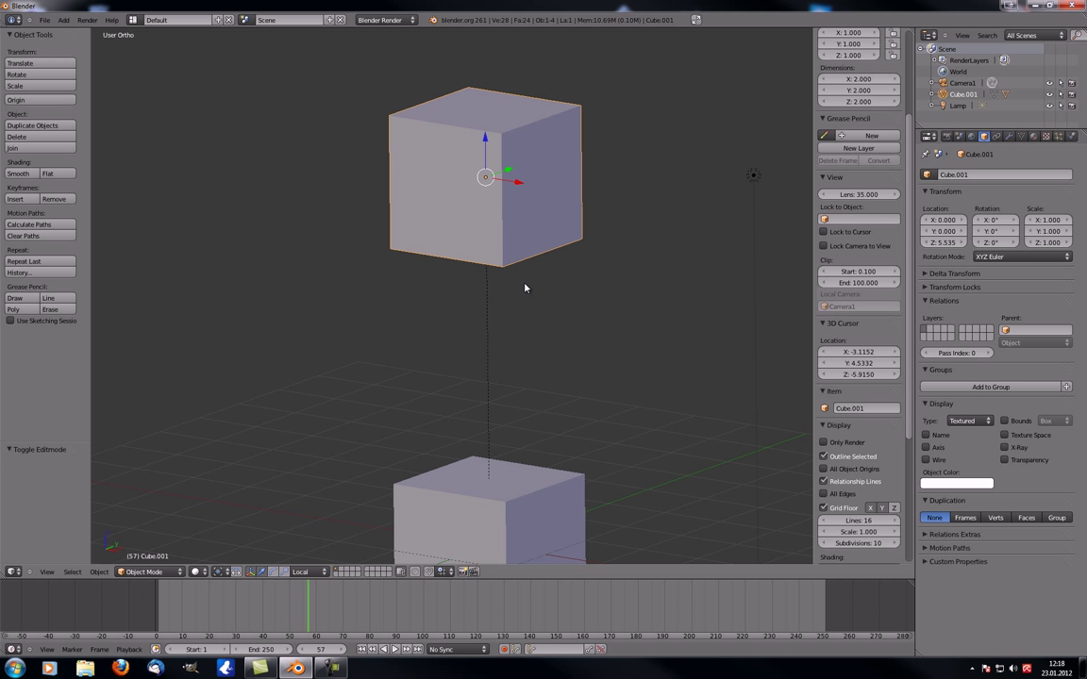
scroll(526, 285, down, 3)
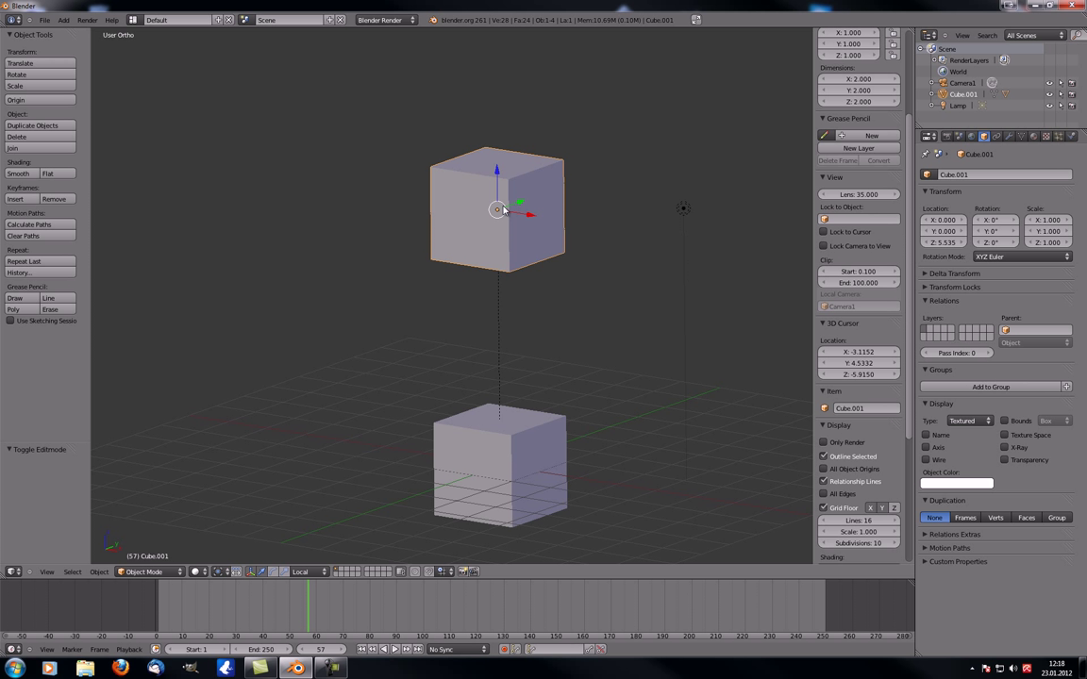
scroll(497, 212, up, 2)
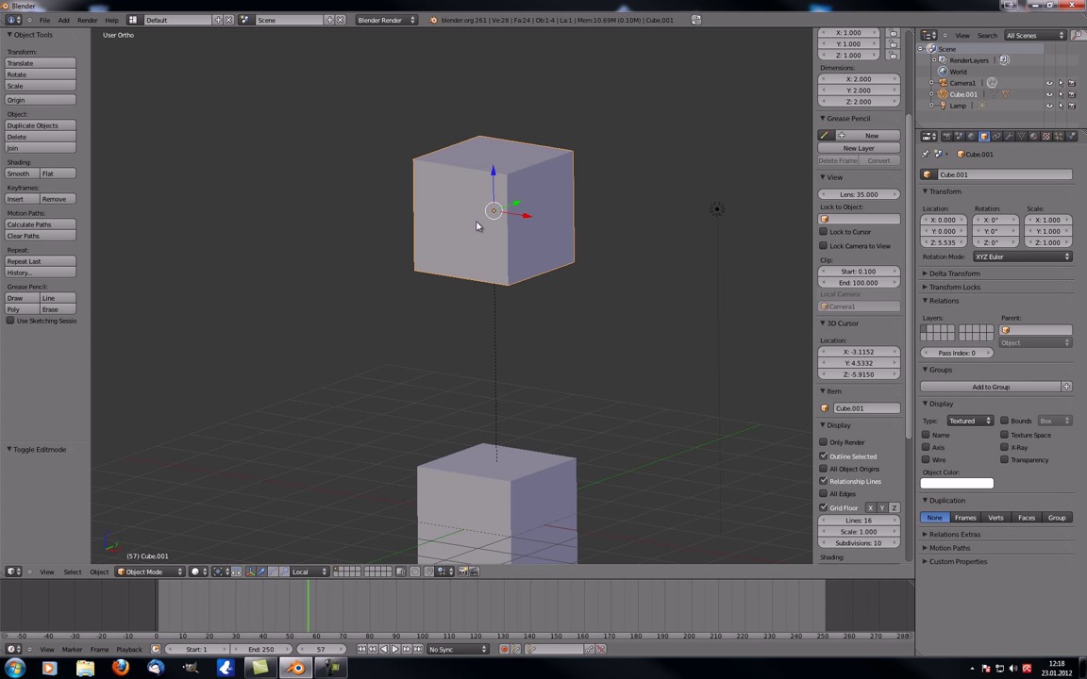
key(z)
scroll(428, 202, down, 1)
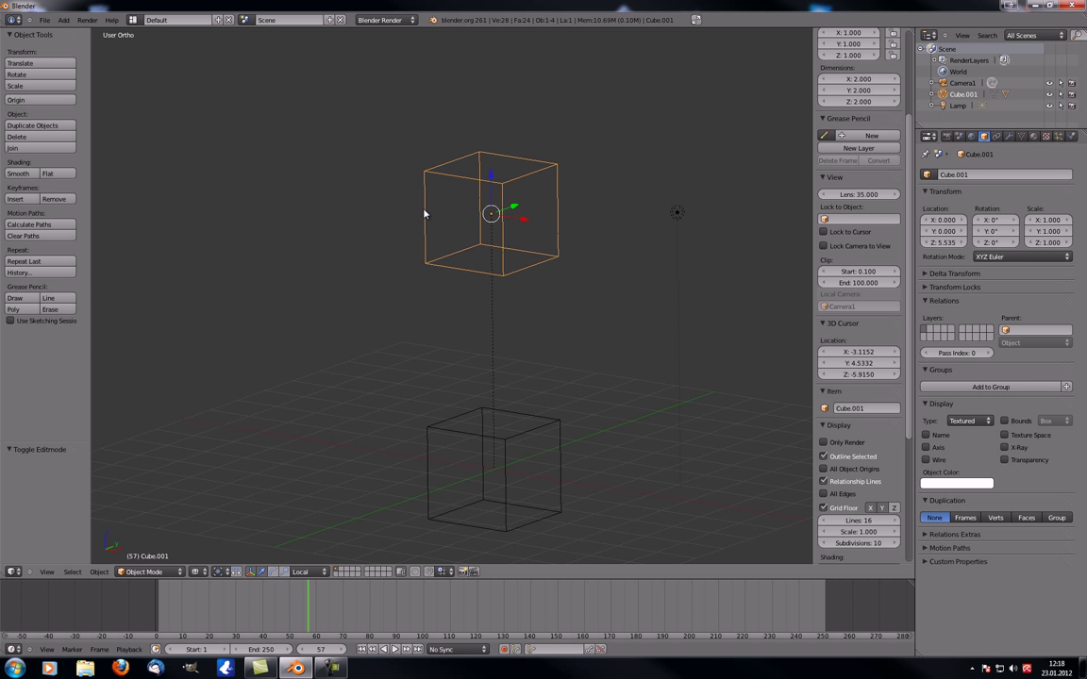
scroll(514, 204, up, 3)
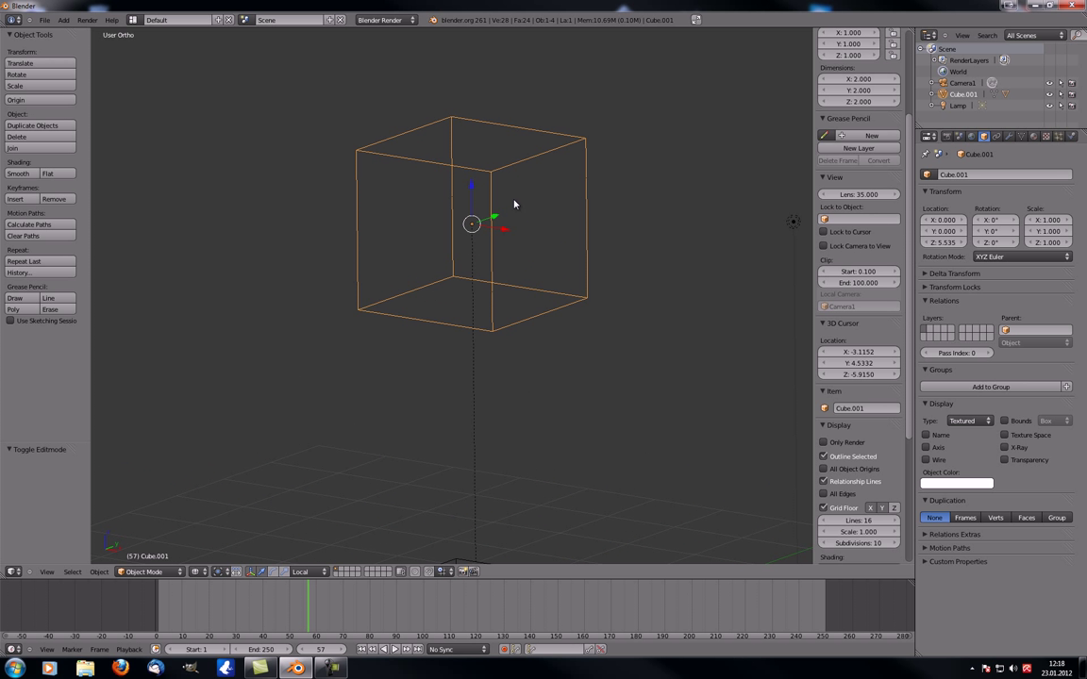
shift+middle_drag(514, 204, 525, 230)
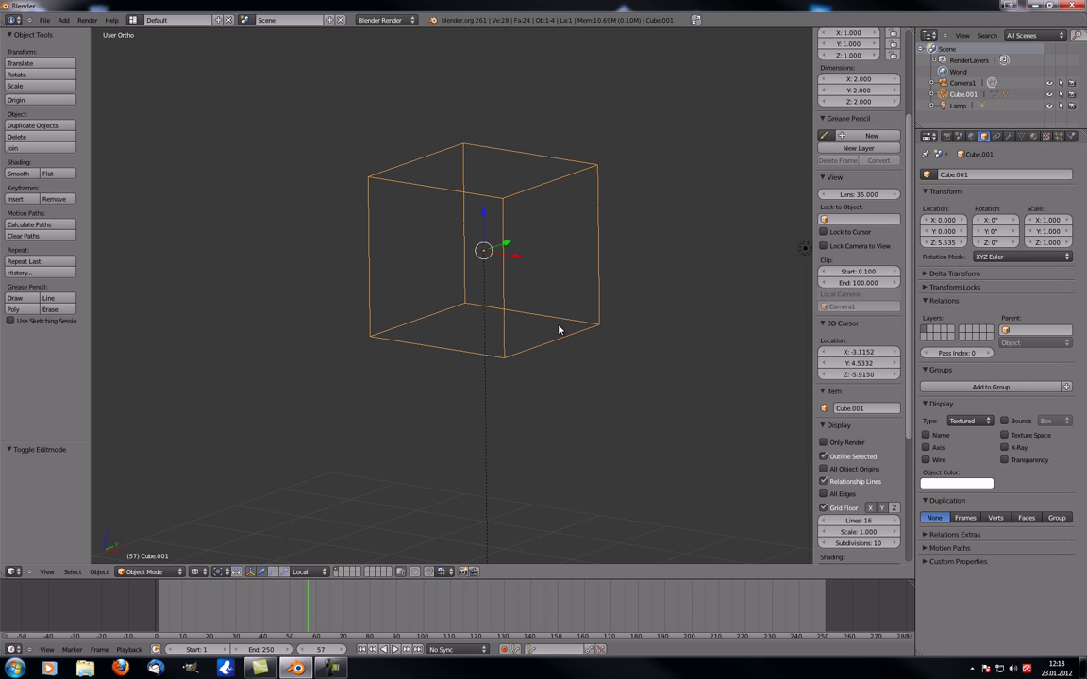
- Toggle the All Edges display option on and back off
click(823, 494)
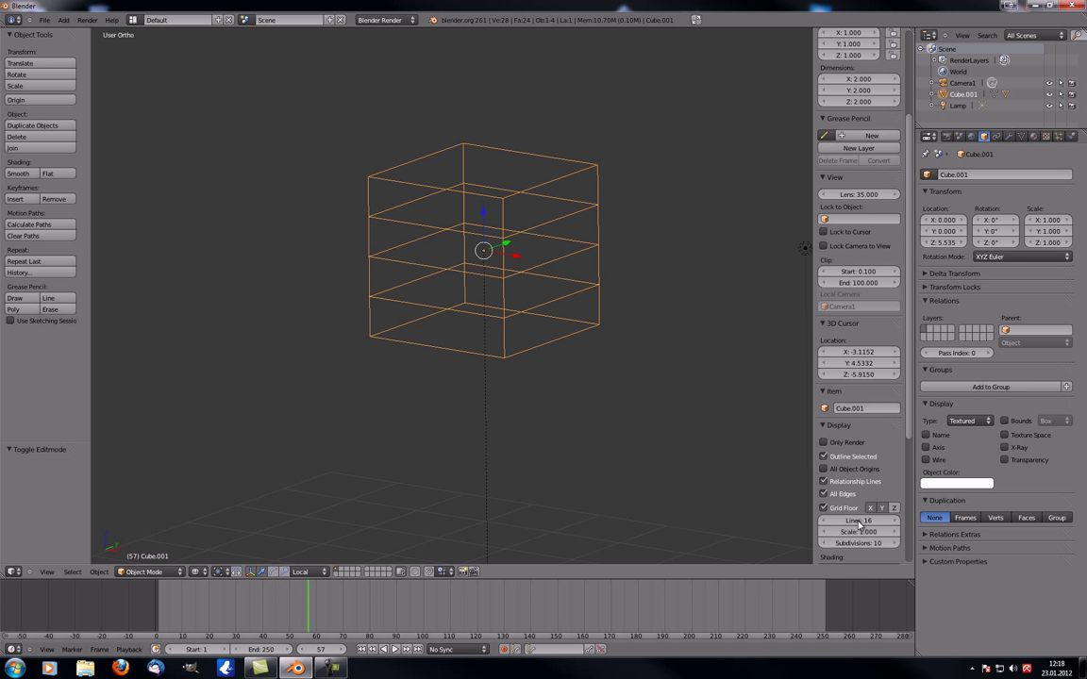
key(ctrl+z)
middle_drag(512, 318, 515, 295)
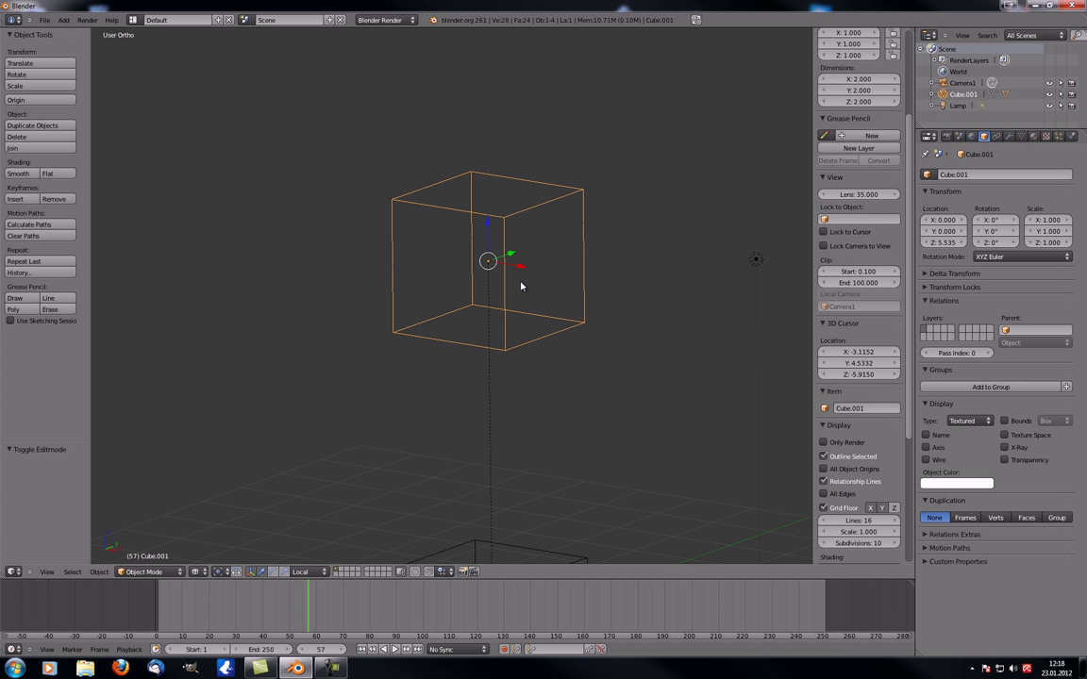
- Enter Edit Mode on the upper cube and delete its lowest inner edge loop with the Edge Loop option
key(Tab)
alt+right_click(515, 252)
alt+shift+right_click(519, 273)
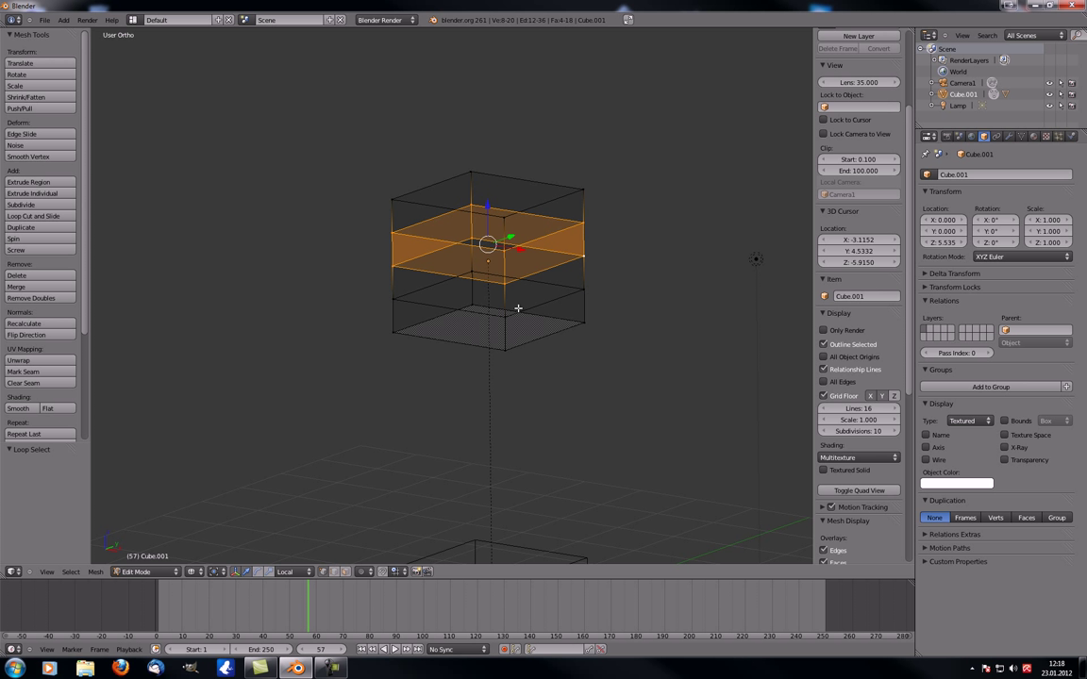
alt+right_click(536, 306)
key(x)
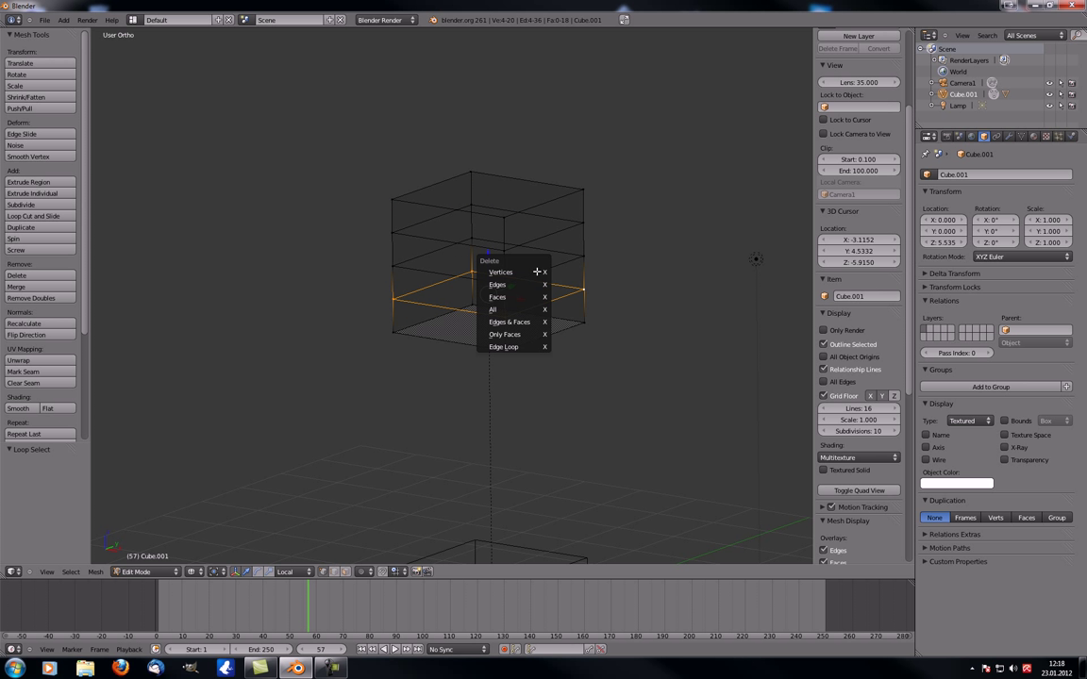
click(476, 310)
- Delete the upper cube's two remaining inner edge loops and return to Object Mode
alt+right_click(535, 254)
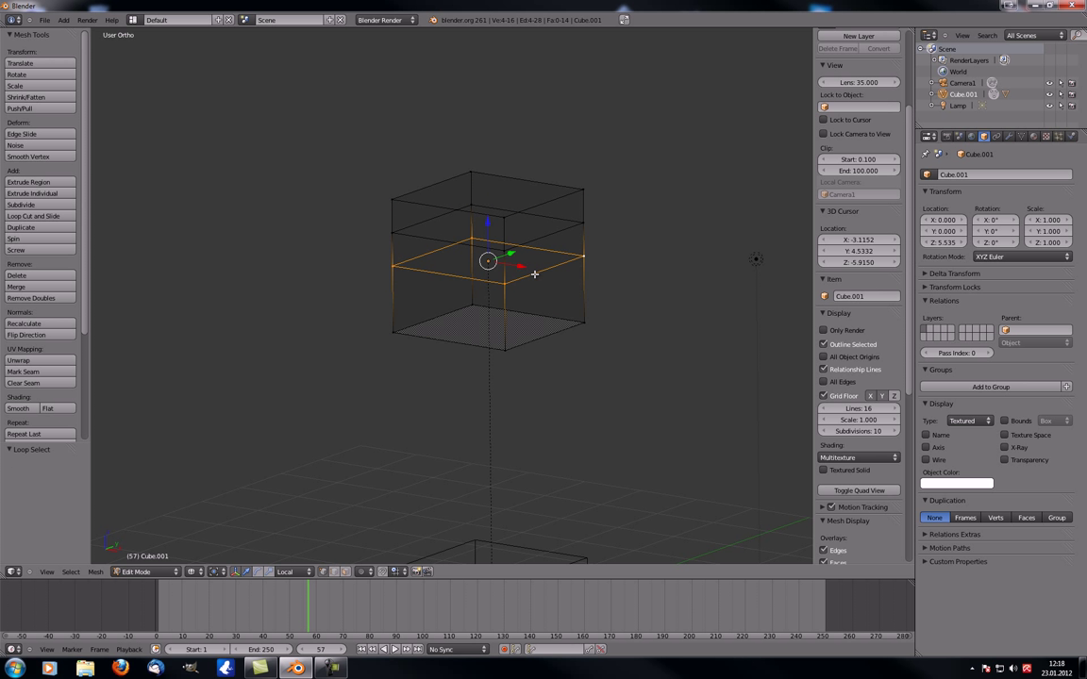
key(x)
click(528, 274)
alt+right_click(536, 242)
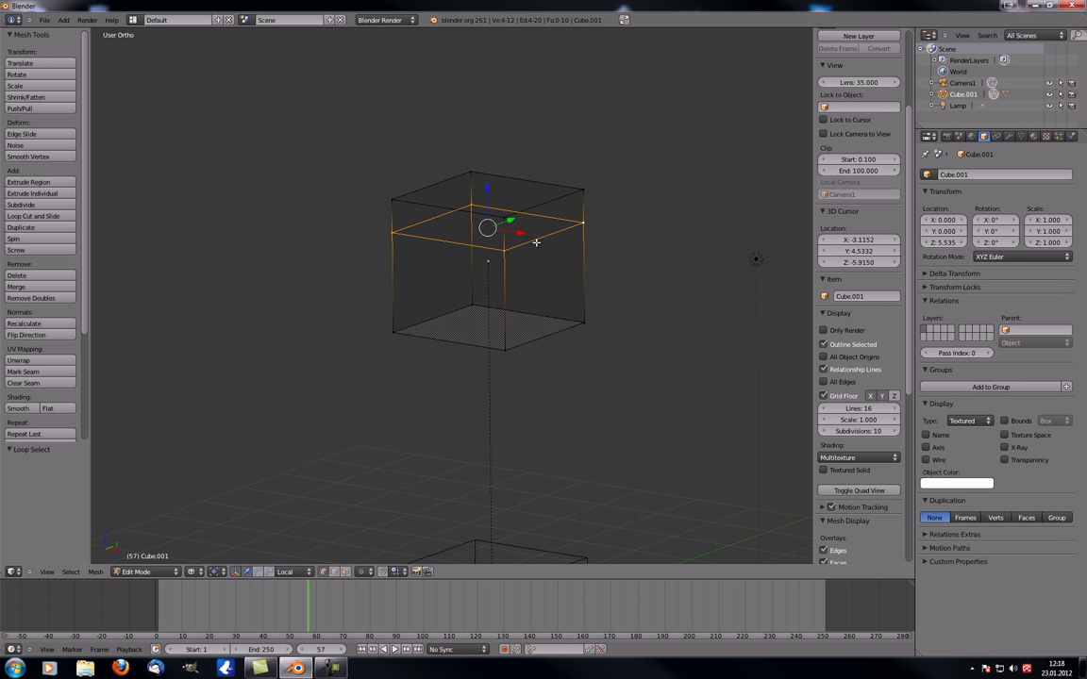
key(x)
click(536, 242)
key(Tab)
- Deselect all objects and switch the 3D view back to solid display
scroll(537, 248, down, 5)
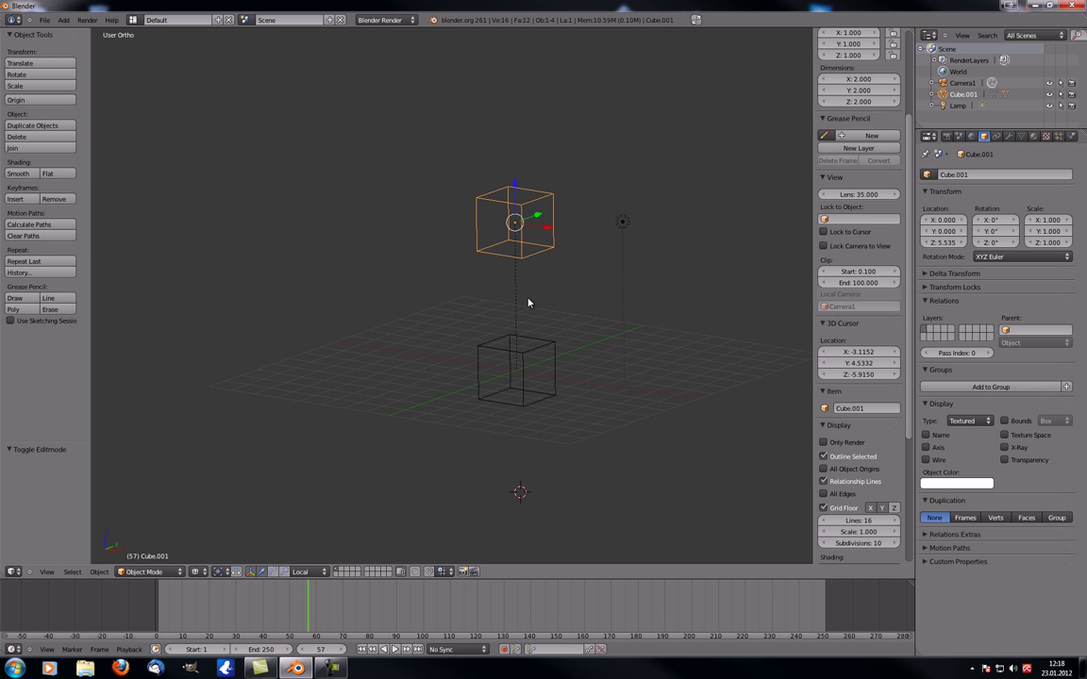
key(a)
key(z)
scroll(536, 264, up, 3)
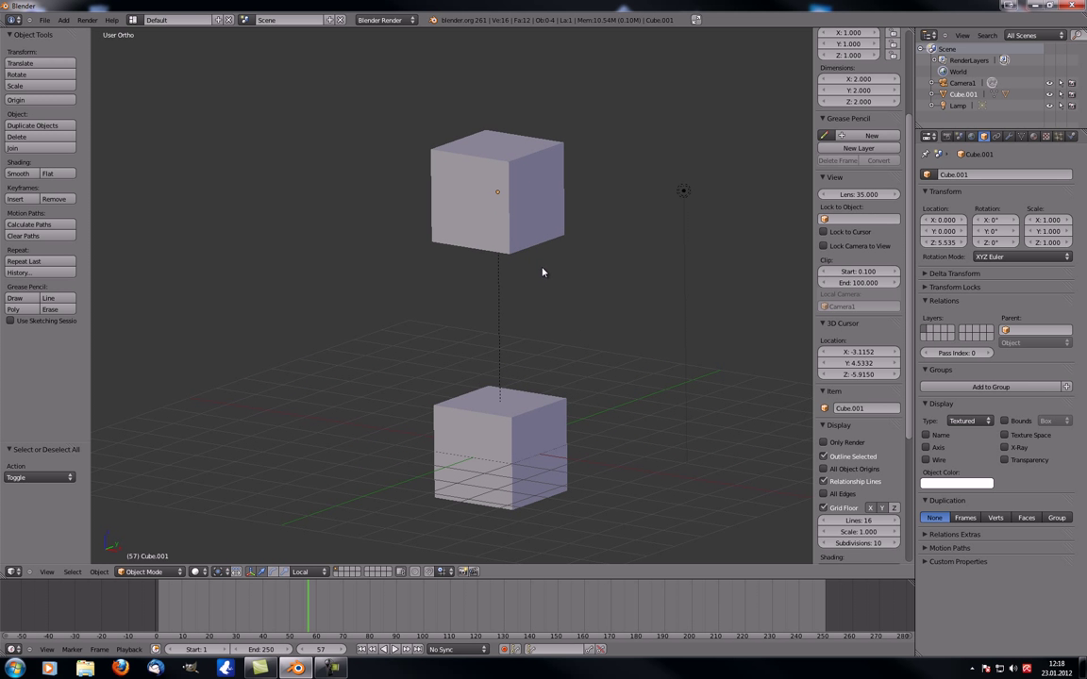
- Toggle the Grid Floor display off and back on
scroll(528, 354, down, 2)
middle_drag(523, 341, 554, 411)
scroll(388, 189, down, 4)
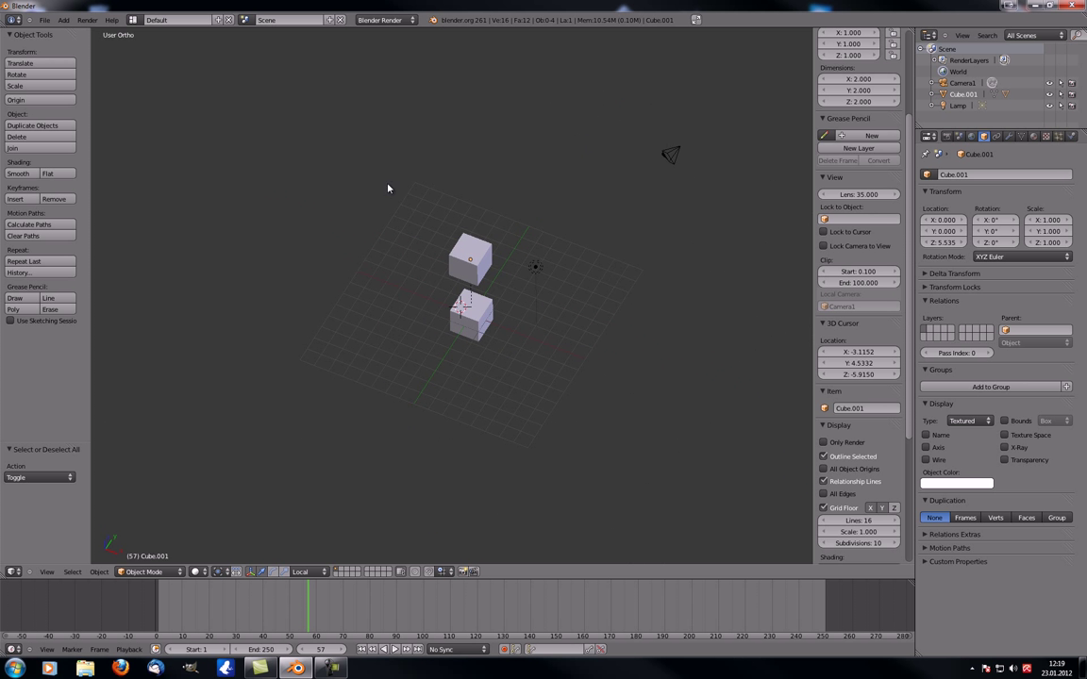
middle_drag(434, 387, 449, 410)
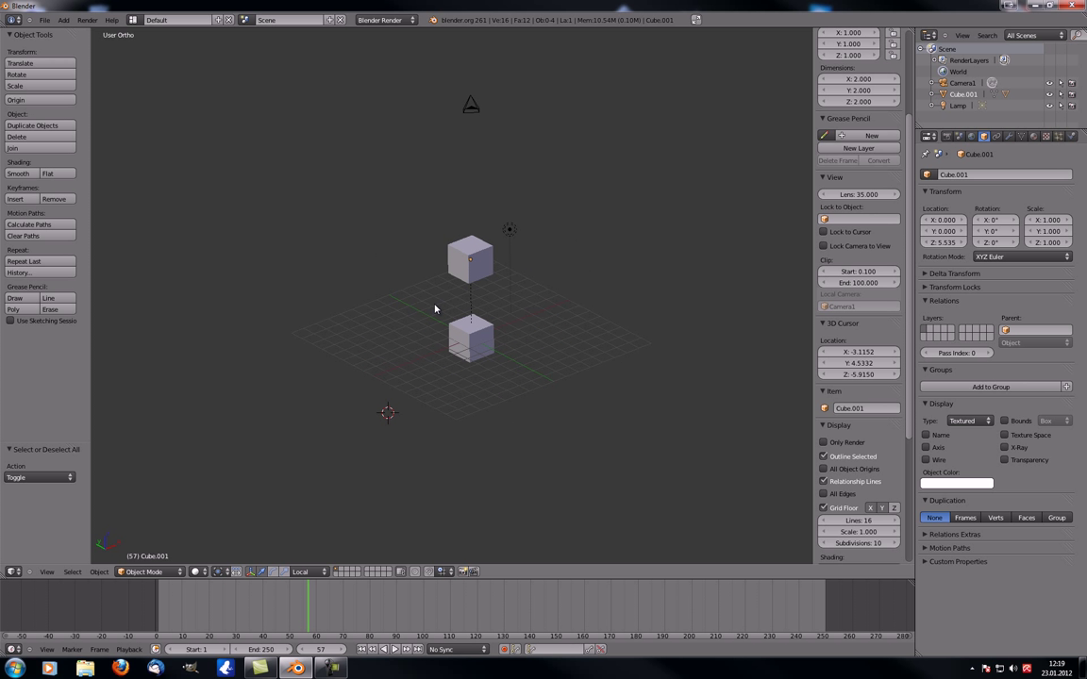
middle_drag(437, 309, 456, 381)
scroll(455, 381, up, 2)
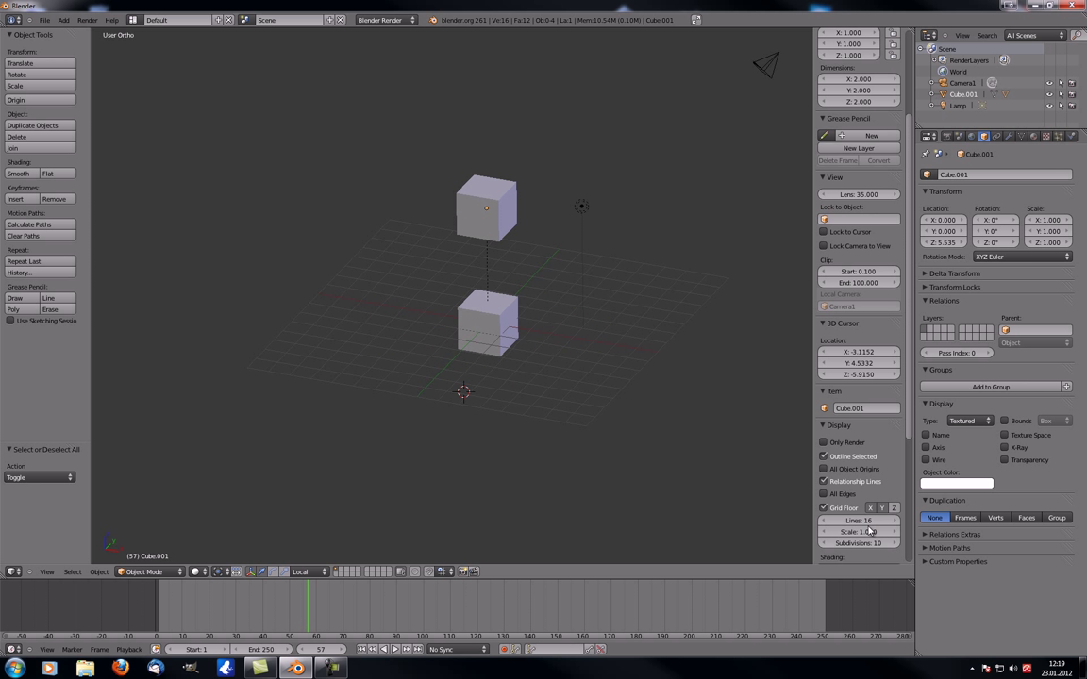
click(822, 508)
middle_drag(443, 332, 583, 449)
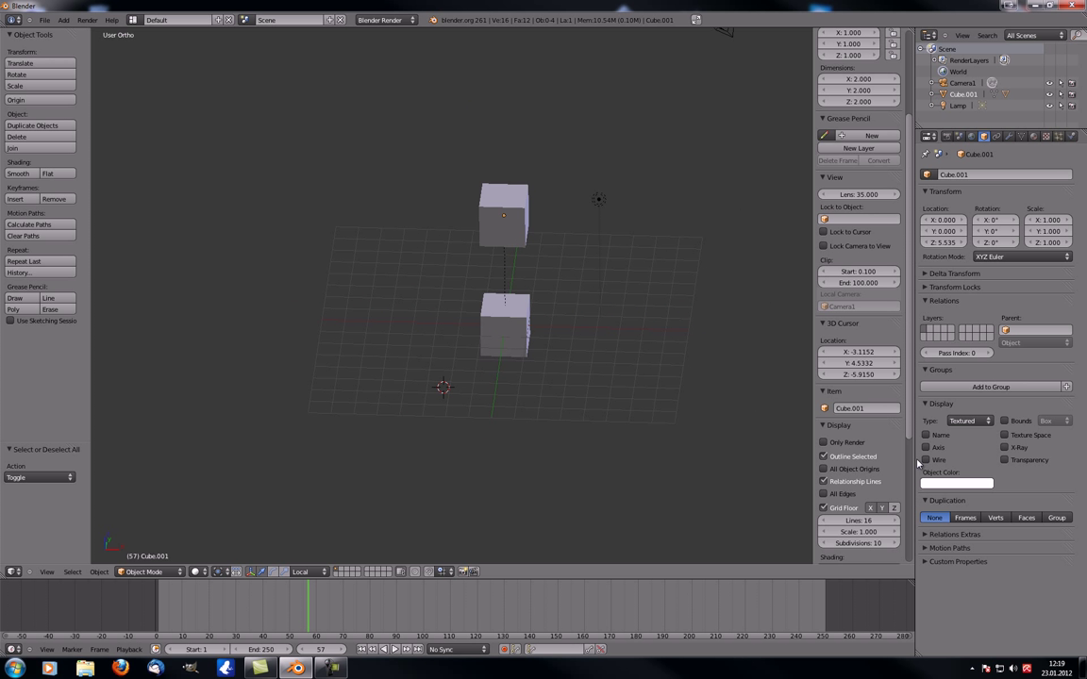
- Raise the grid floor's number of lines to 26
scroll(853, 396, down, 5)
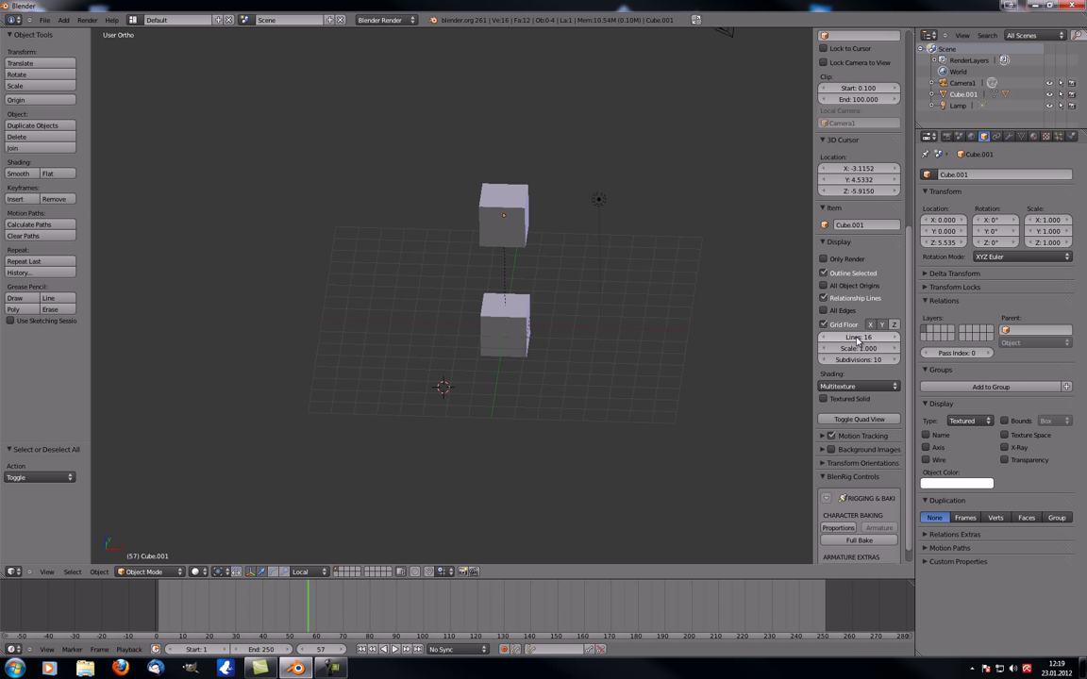
mouse_move(858, 341)
mouse_down()
mouse_move(893, 341)
mouse_move(872, 346)
mouse_up()
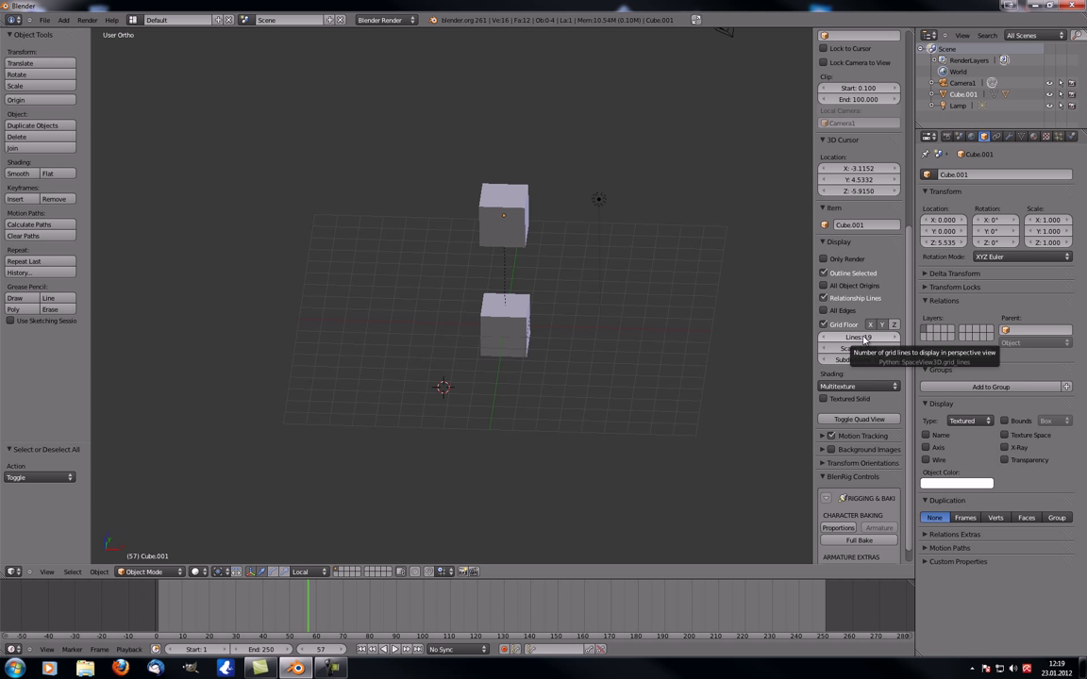
drag(861, 338, 866, 338)
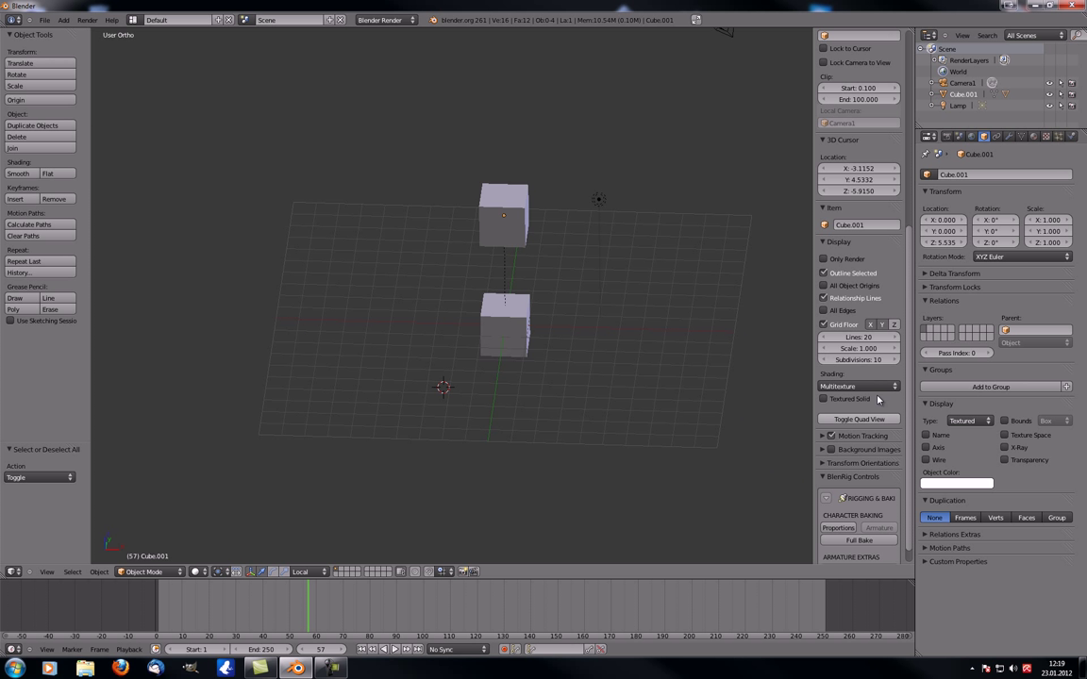
click(892, 340)
click(892, 339)
click(892, 339)
click(892, 339)
click(892, 339)
click(892, 340)
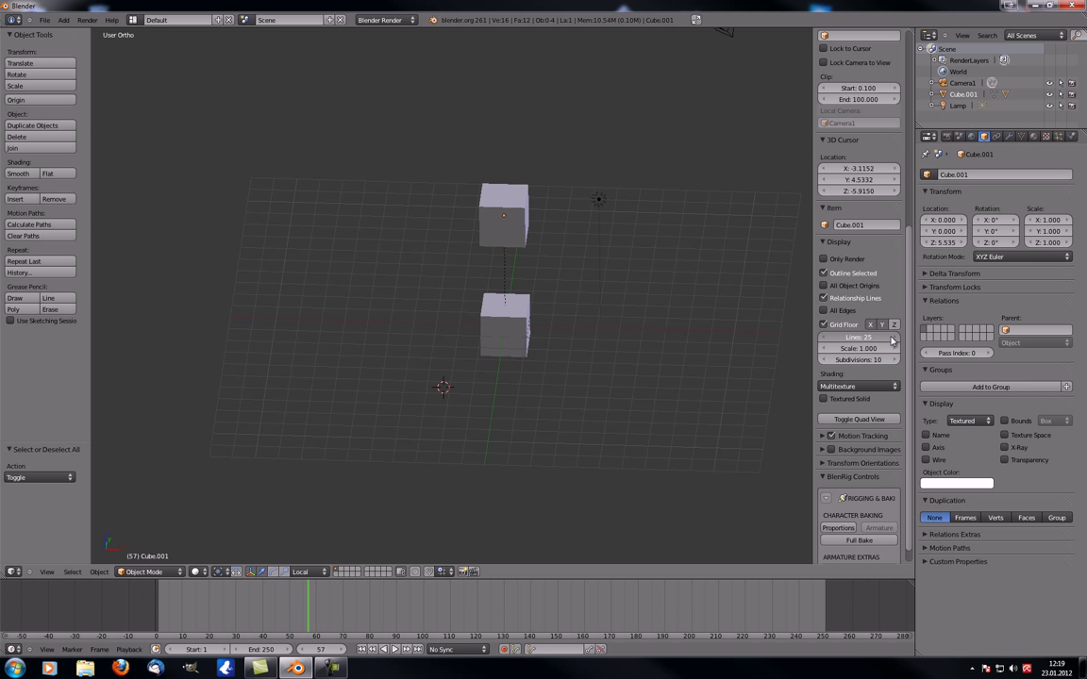
- Lower the grid floor's scale to about 0.4 and raise it back to 1.000
click(822, 348)
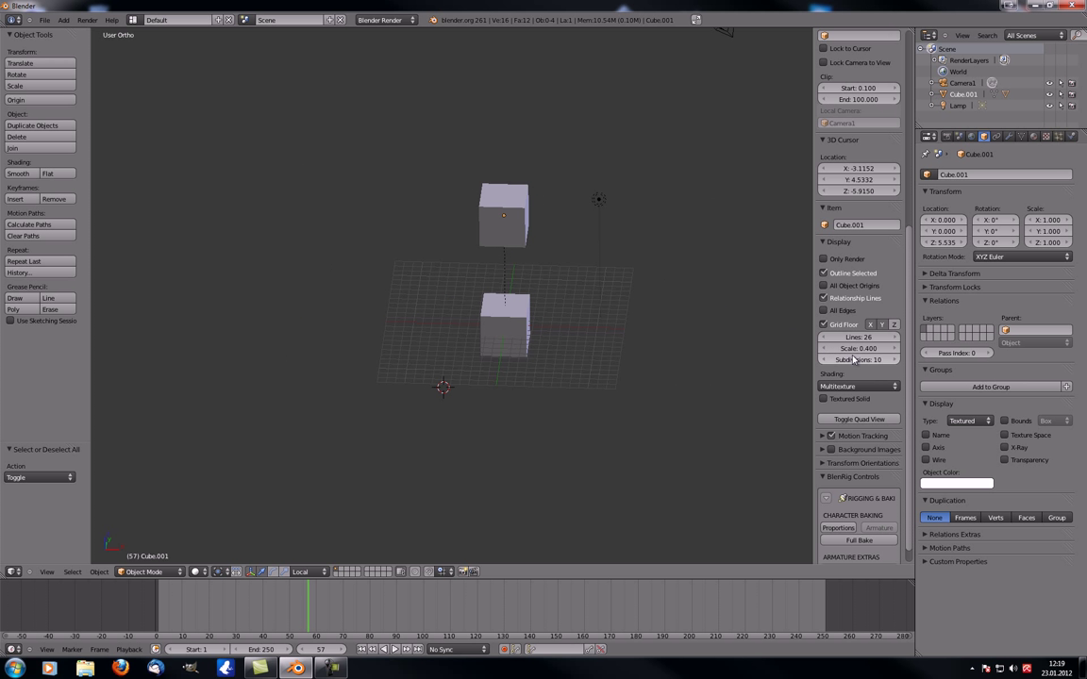
click(822, 348)
click(822, 349)
click(822, 348)
click(821, 348)
click(895, 348)
click(894, 348)
click(895, 348)
click(895, 349)
click(894, 348)
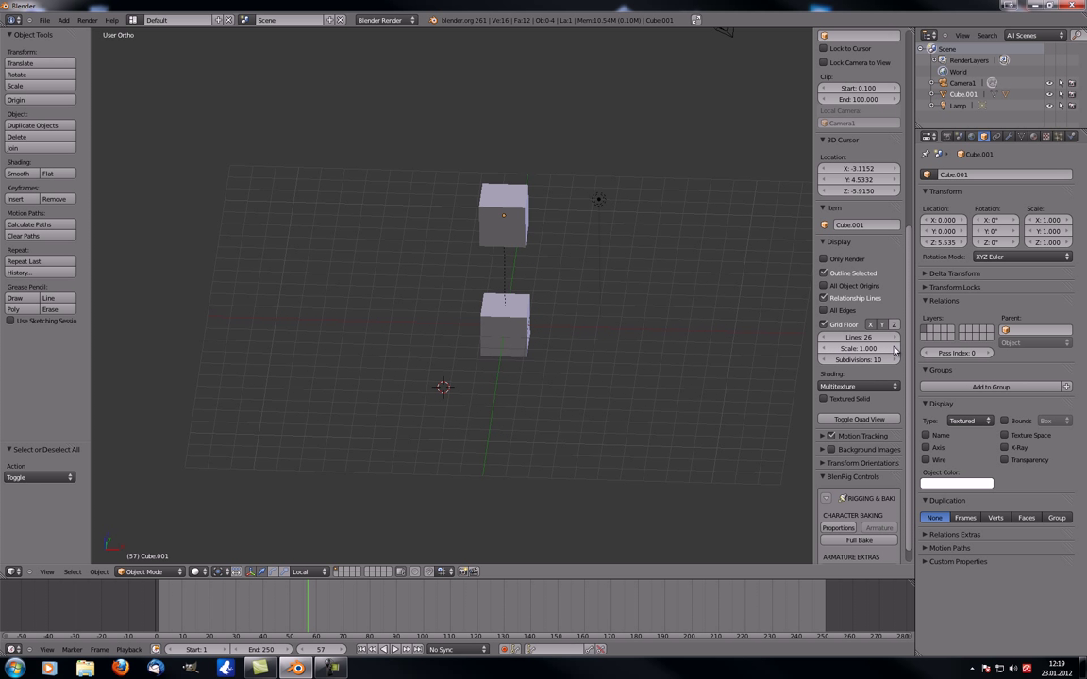
- Set the grid floor's number of lines to 10 and raise it to 20
click(862, 337)
text(10)
key(Return)
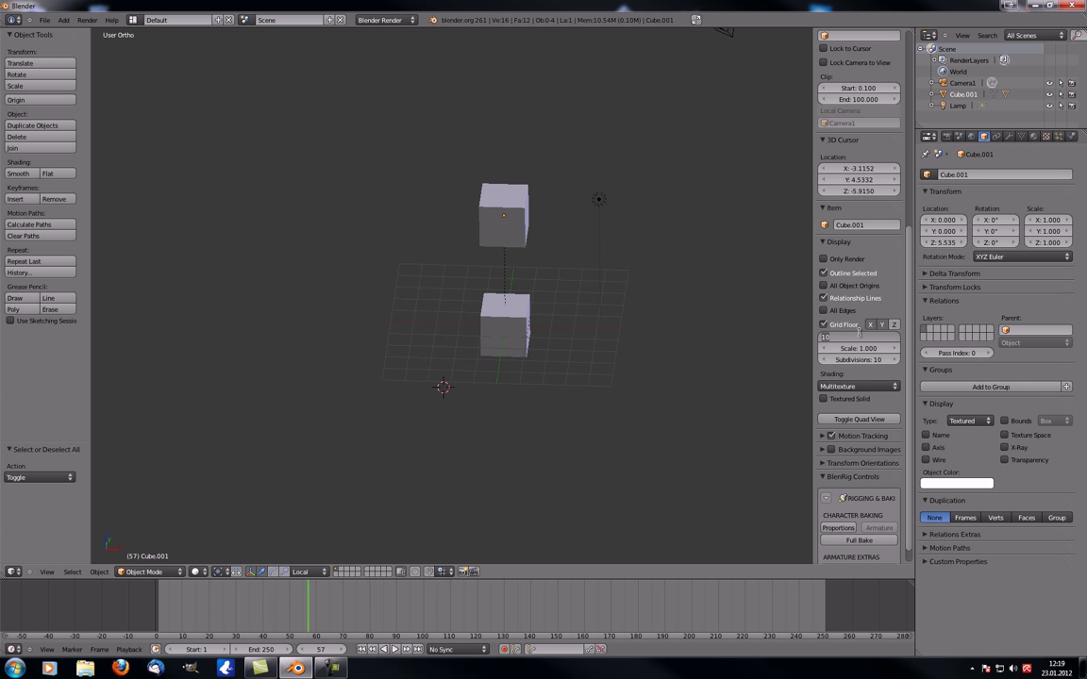
ctrl+scroll(858, 336, up, 10)
scroll(543, 367, up, 2)
middle_drag(542, 367, 603, 359)
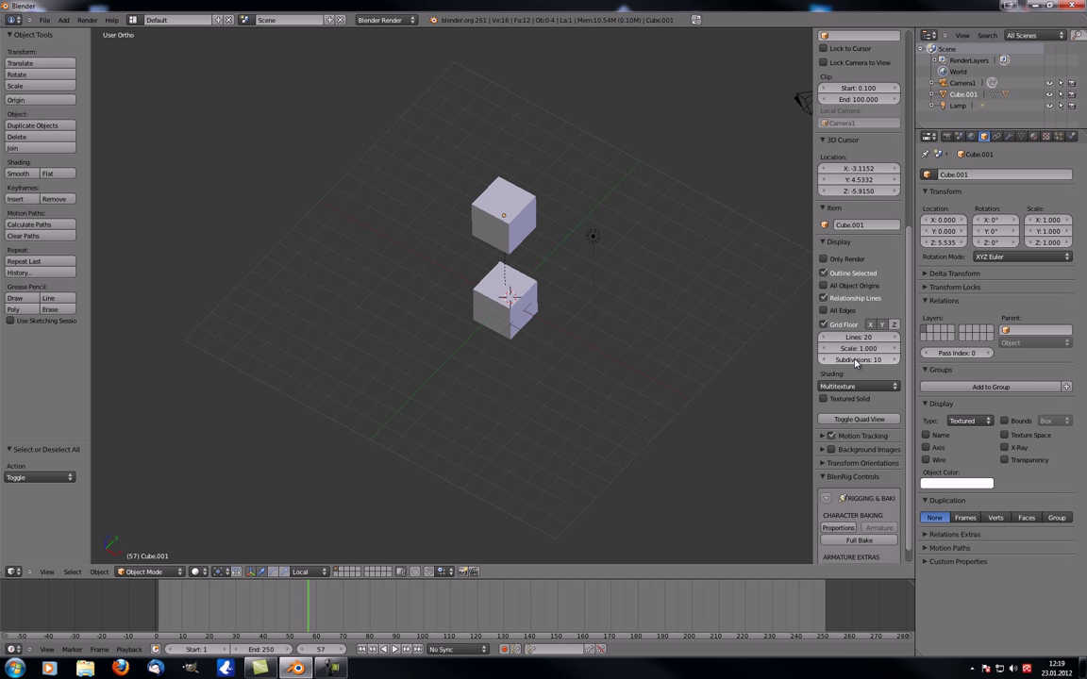
- Adjust the grid floor's scale to 3.240
ctrl+scroll(855, 349, down, 10)
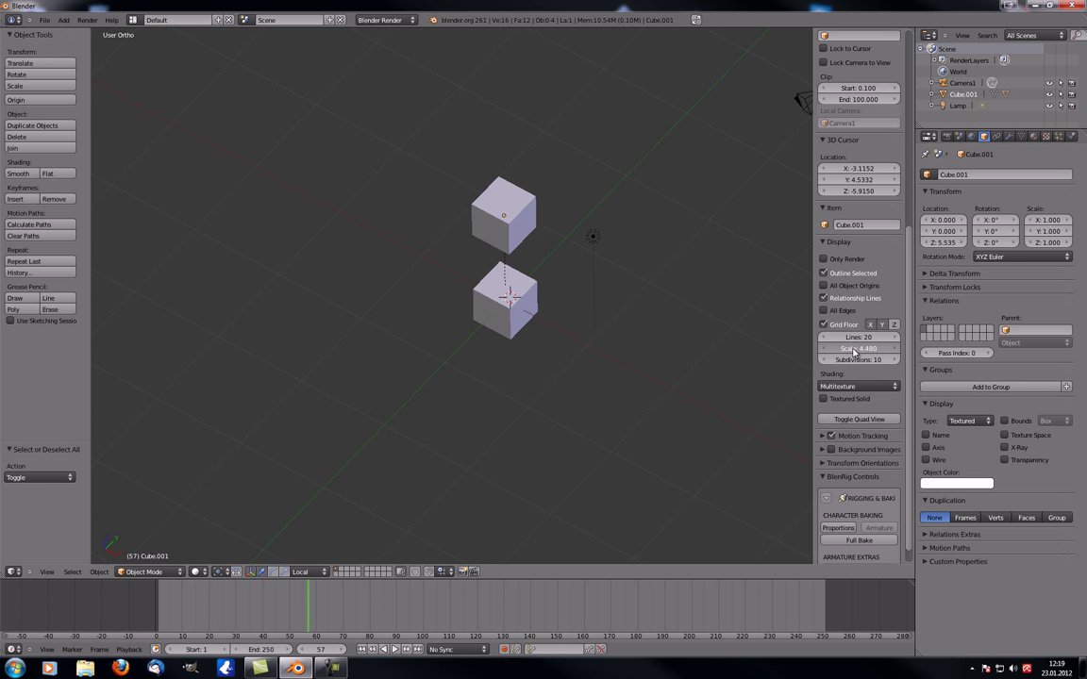
drag(856, 348, 896, 348)
middle_drag(511, 380, 511, 430)
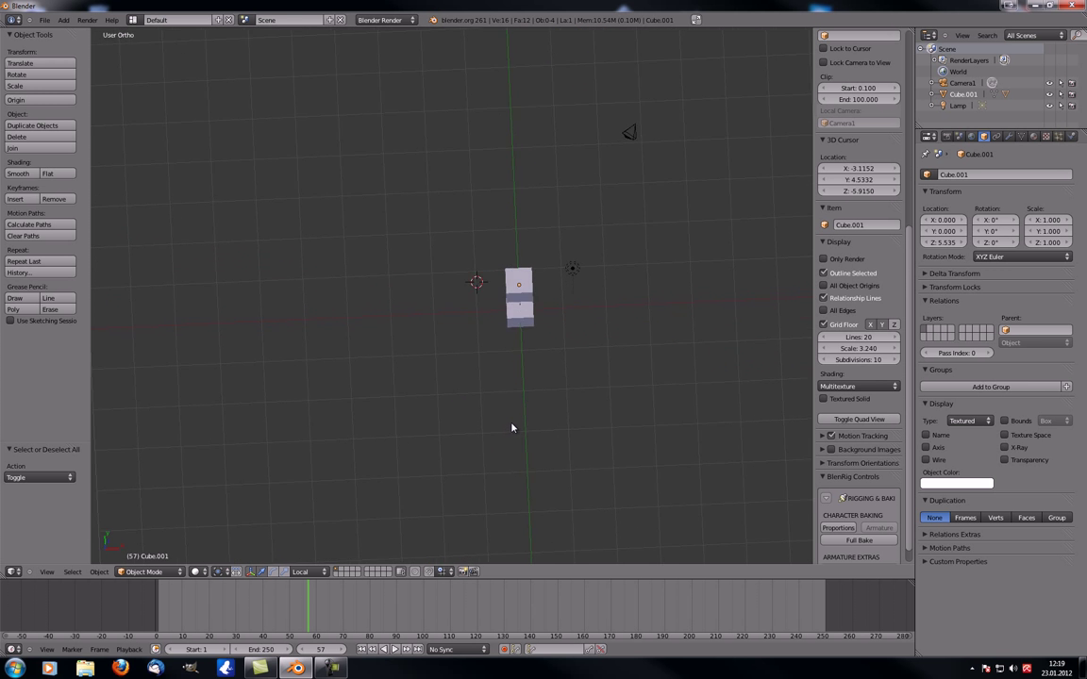
- Switch to the top orthographic view and examine the grid spacing at different zoom levels
key(KP_7)
scroll(538, 387, up, 5)
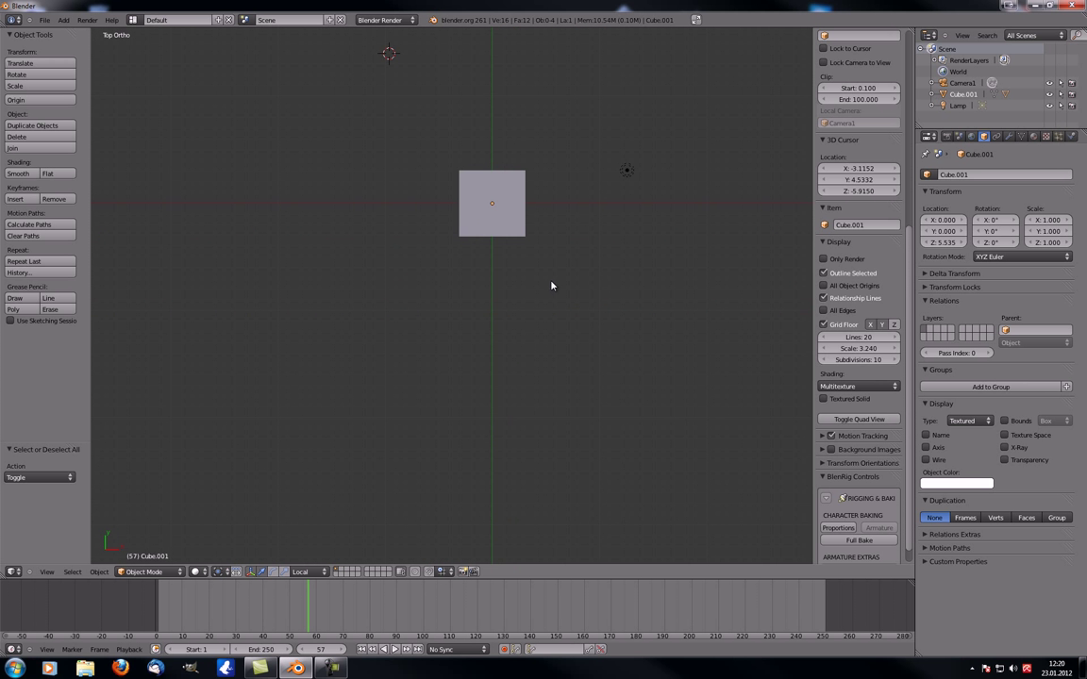
scroll(532, 281, up, 3)
scroll(406, 339, down, 3)
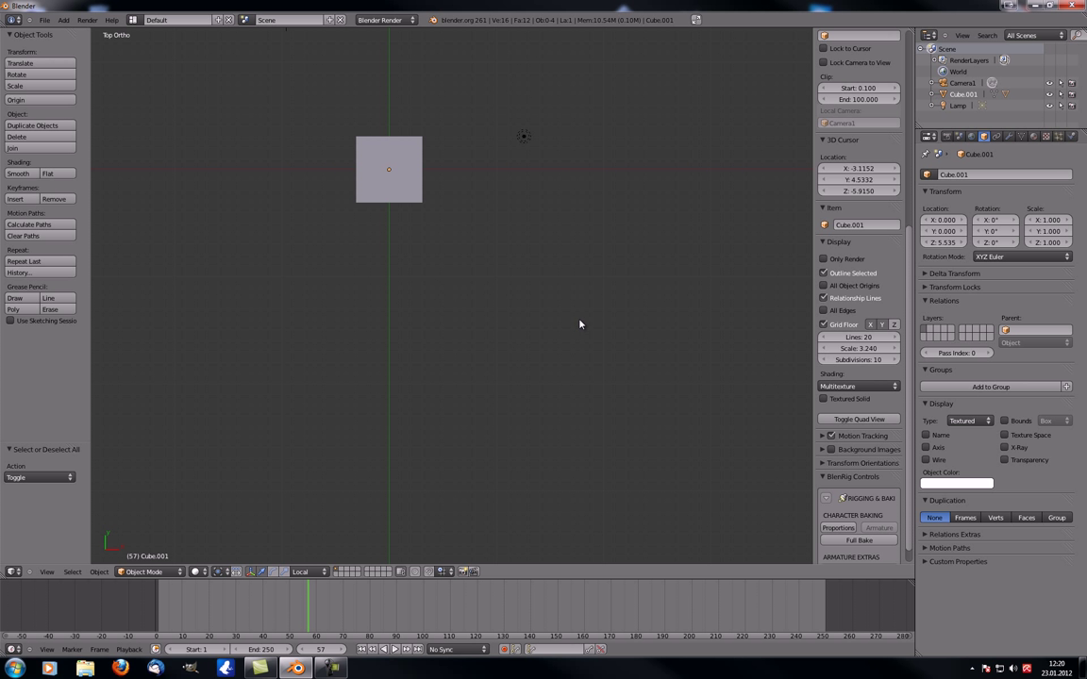
- Set the 3D view's material mode under Display to GLSL
mouse_move(866, 360)
mouse_down()
mouse_move(844, 362)
mouse_move(865, 361)
mouse_up()
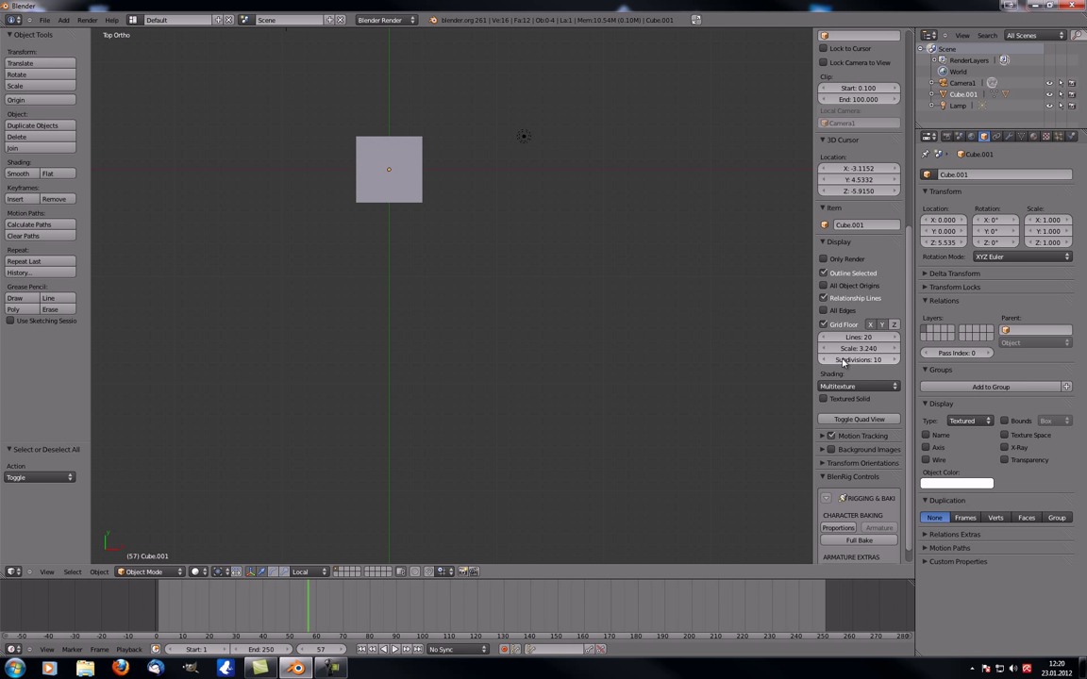
mouse_move(437, 322)
middle_down()
mouse_move(415, 262)
mouse_move(420, 315)
mouse_move(436, 330)
middle_up()
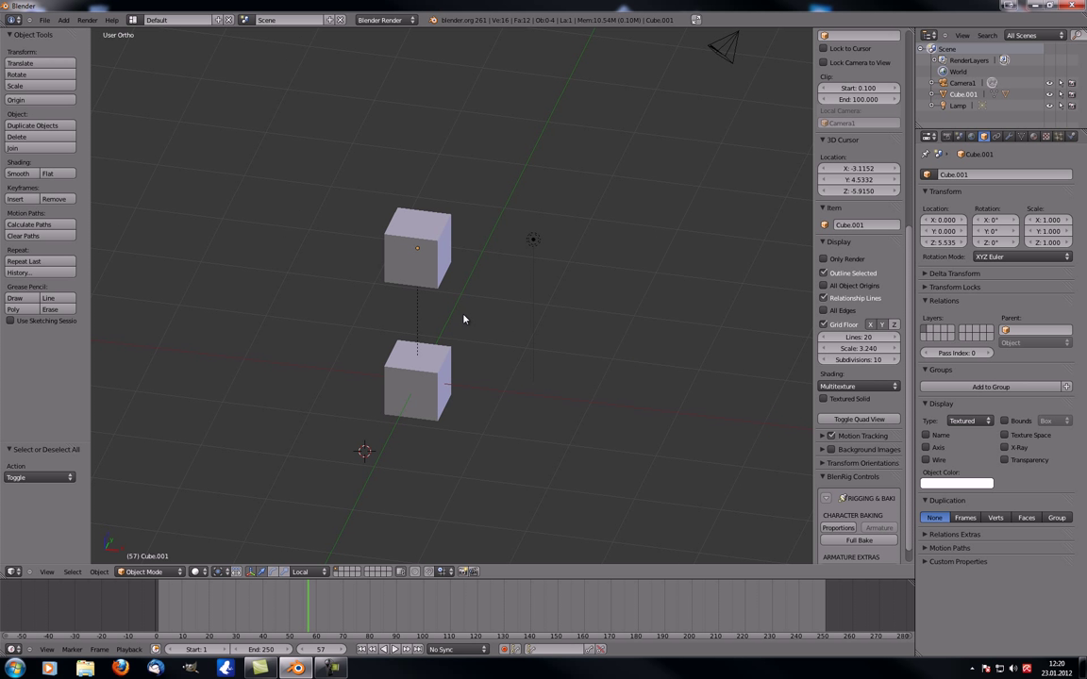
middle_drag(463, 318, 415, 332)
middle_drag(388, 272, 386, 267)
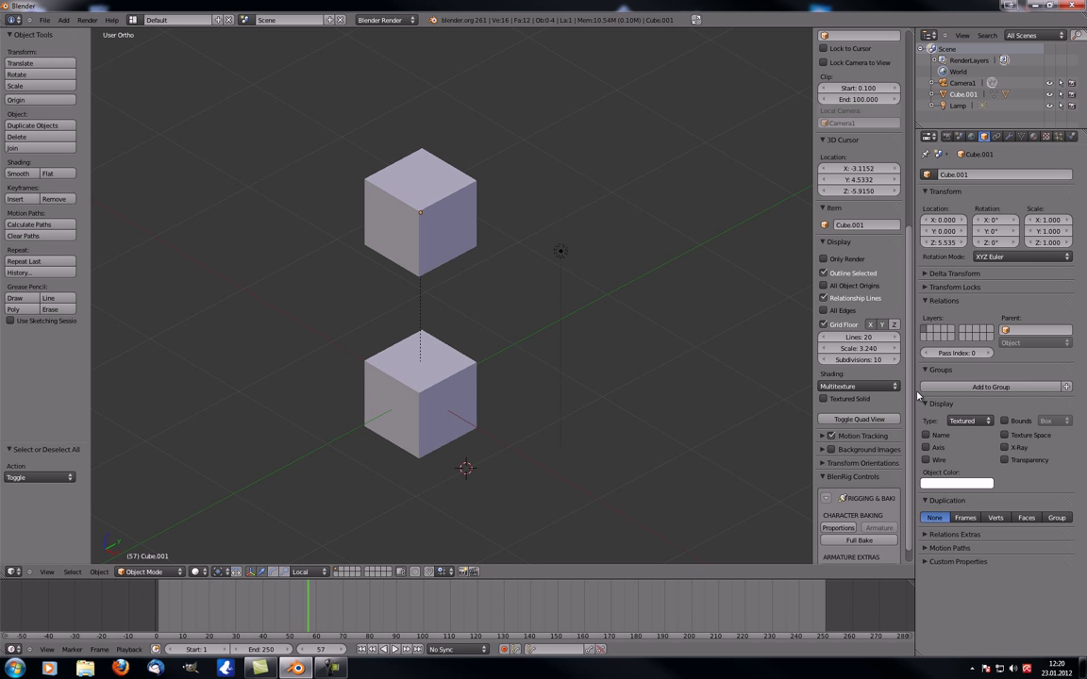
click(861, 385)
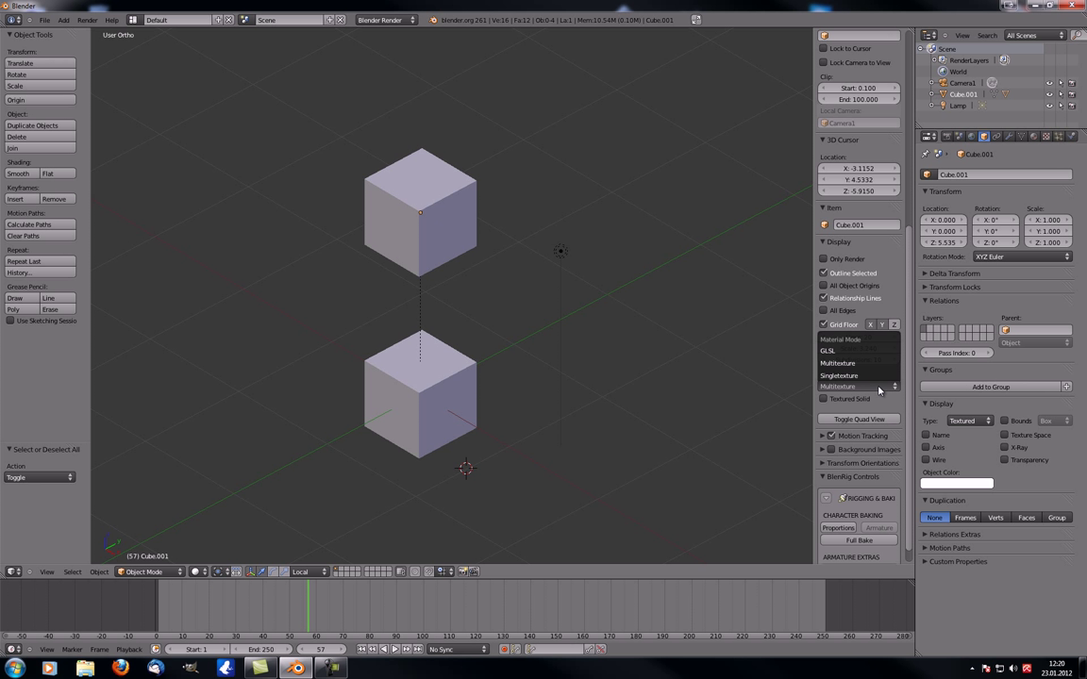
click(860, 356)
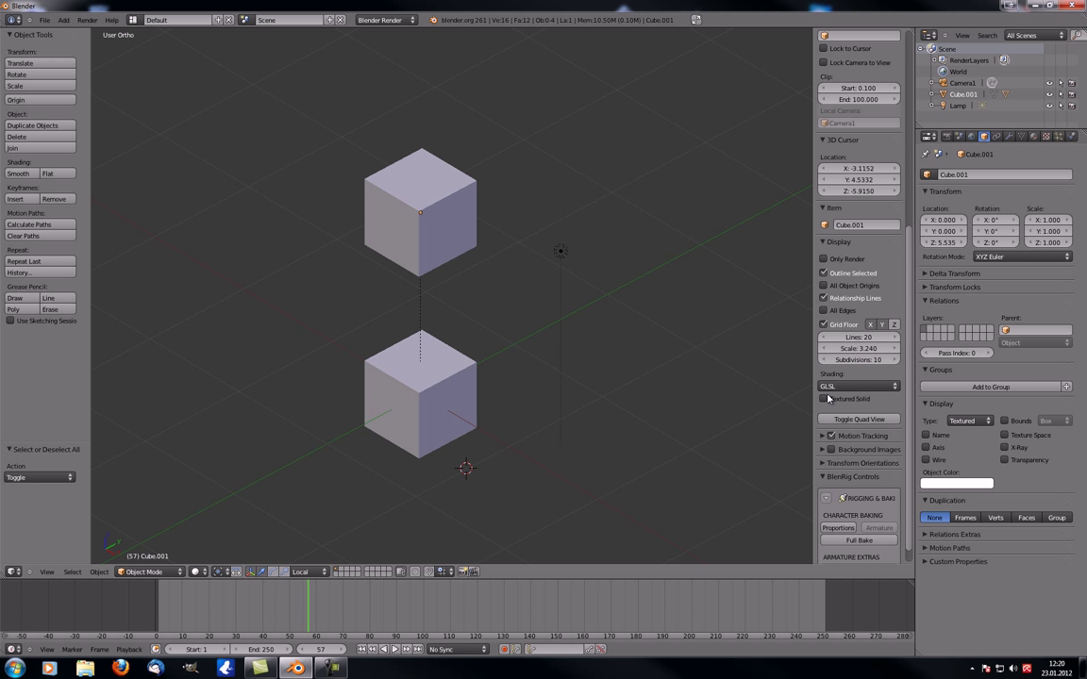
- Switch the viewport shading to Texture to show the two cubes lit by the lamp
mouse_move(432, 382)
middle_down()
mouse_move(449, 388)
mouse_move(340, 387)
mouse_move(305, 351)
middle_up()
click(197, 571)
click(209, 526)
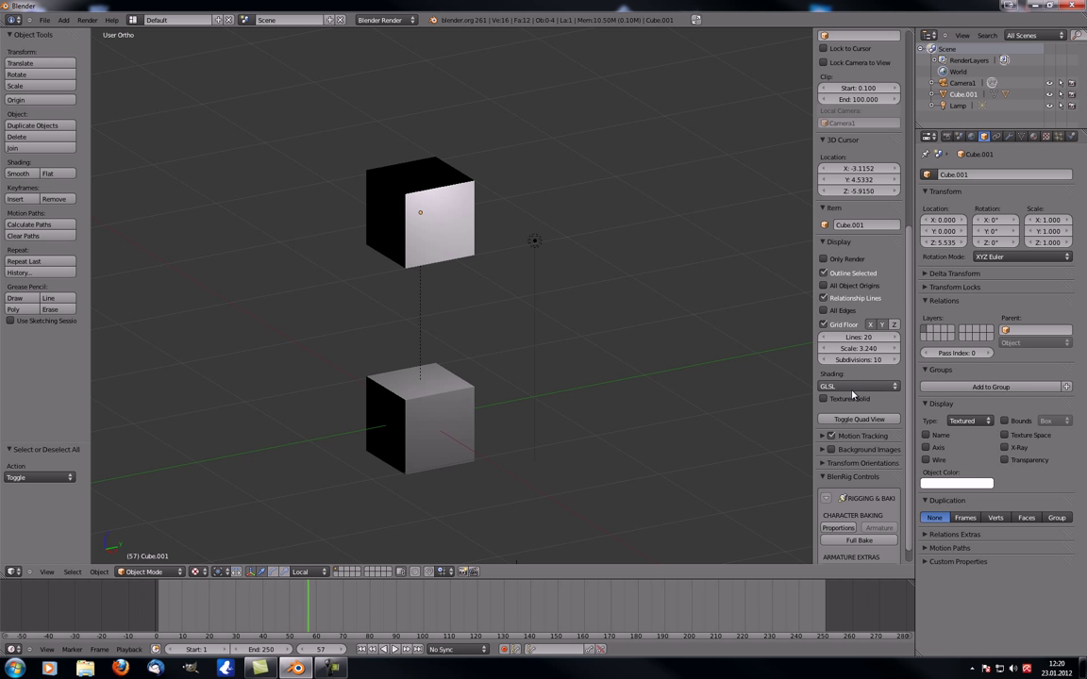
- Cycle the material mode through Singletexture and Multitexture and return it to GLSL to compare the cubes' shading
click(859, 387)
click(851, 364)
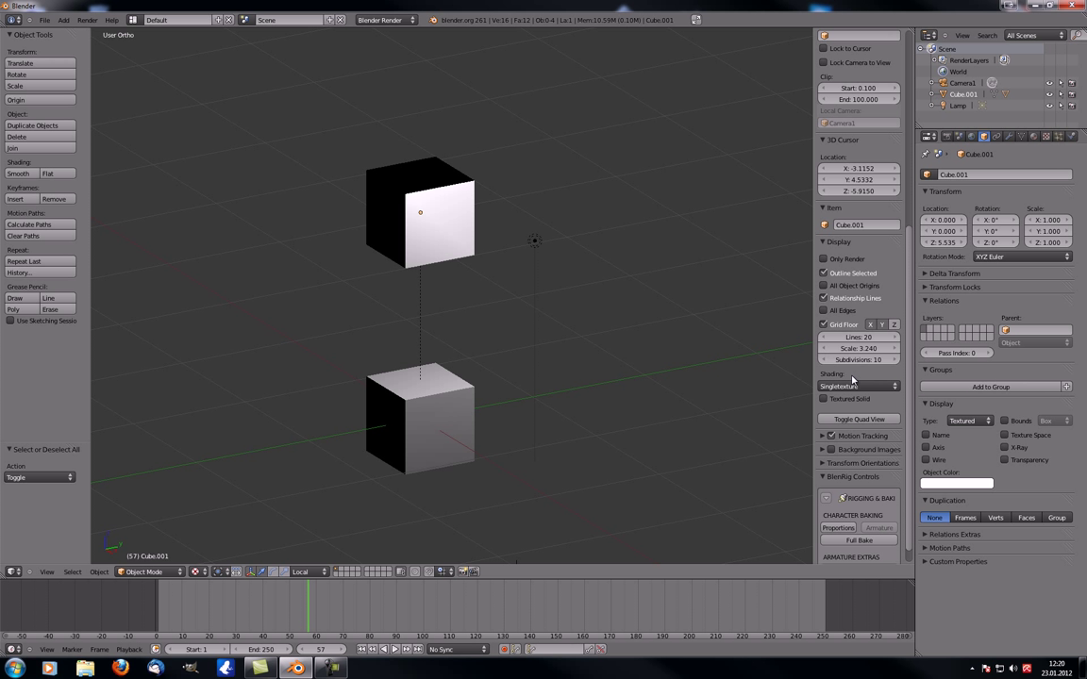
click(854, 384)
click(851, 374)
click(854, 385)
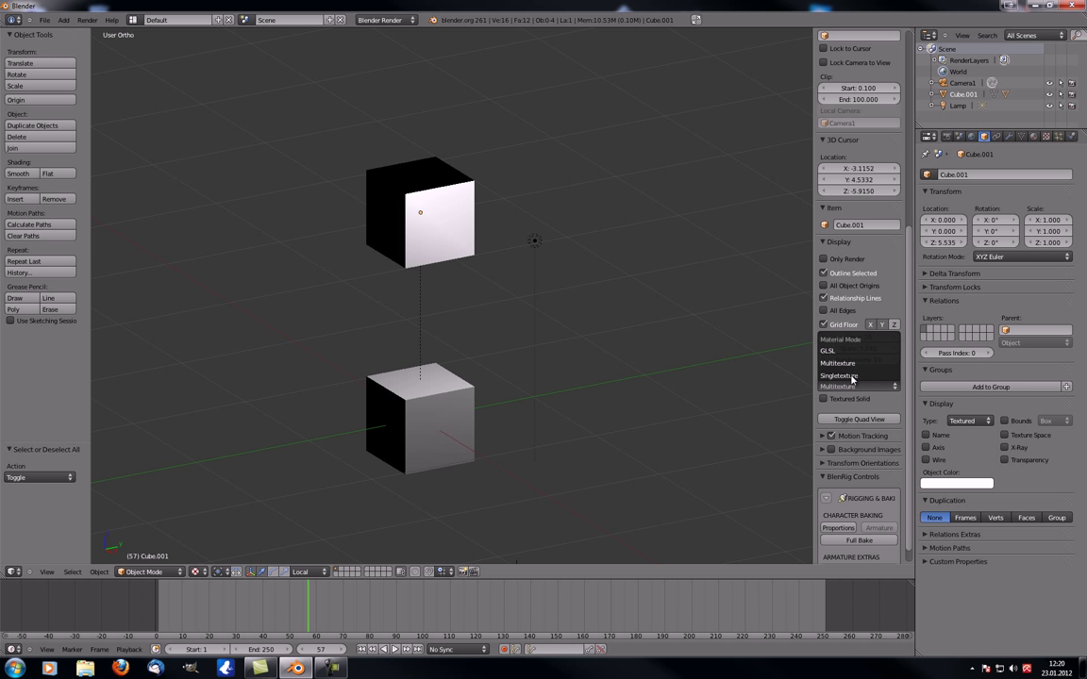
click(853, 351)
- Switch the viewport shading back to Solid
click(176, 572)
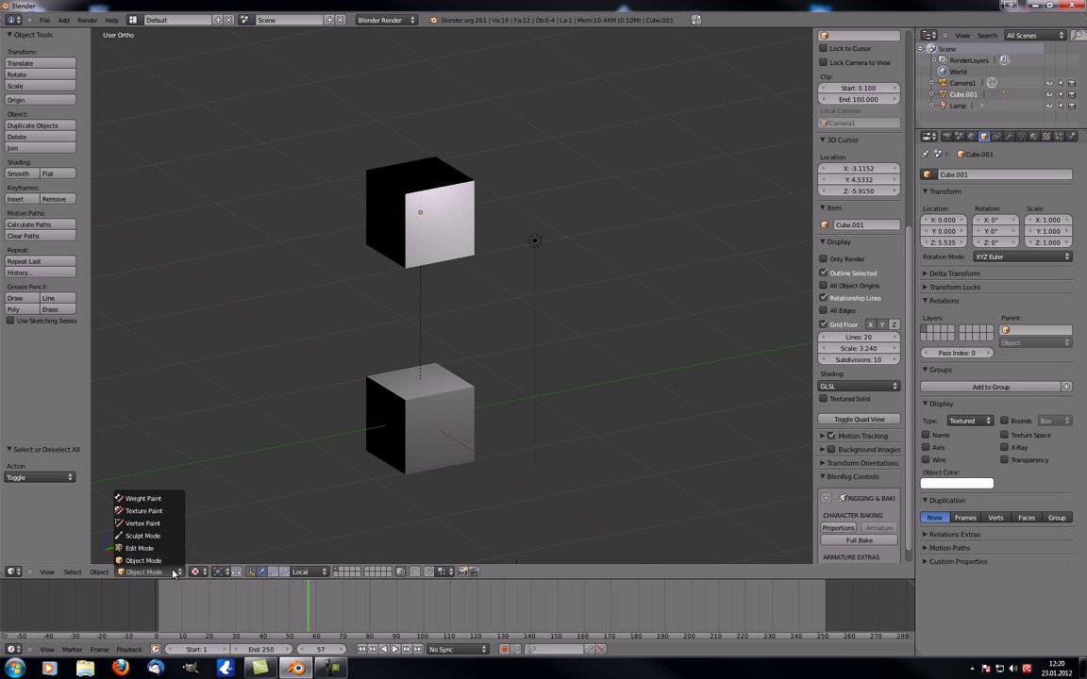
click(195, 571)
click(205, 536)
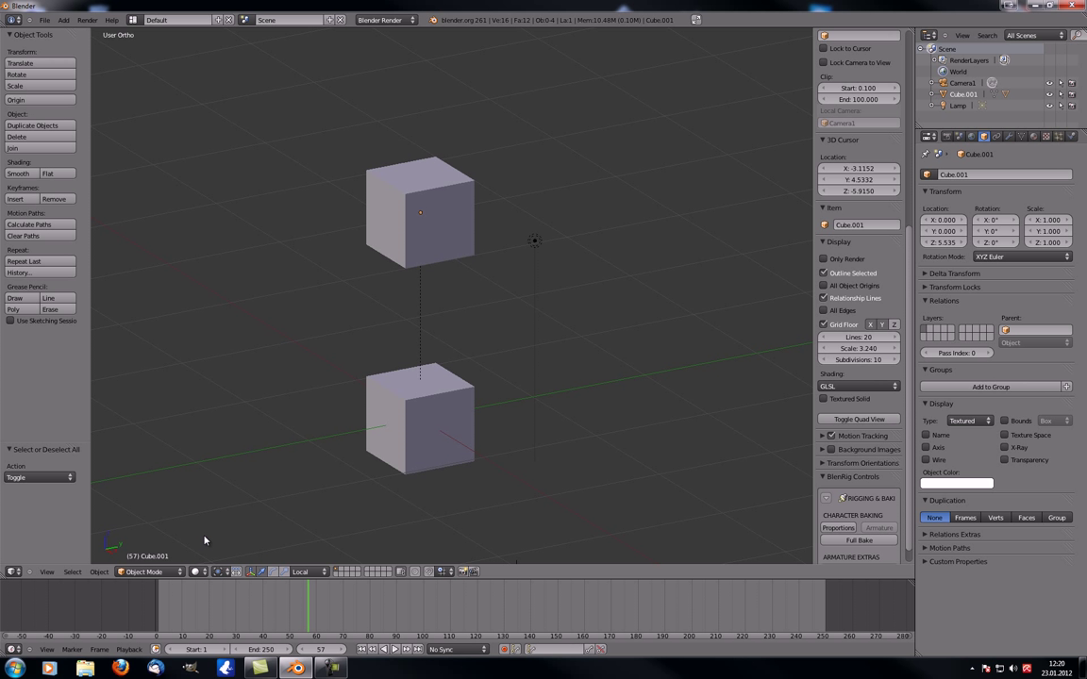
middle_drag(204, 539, 369, 369)
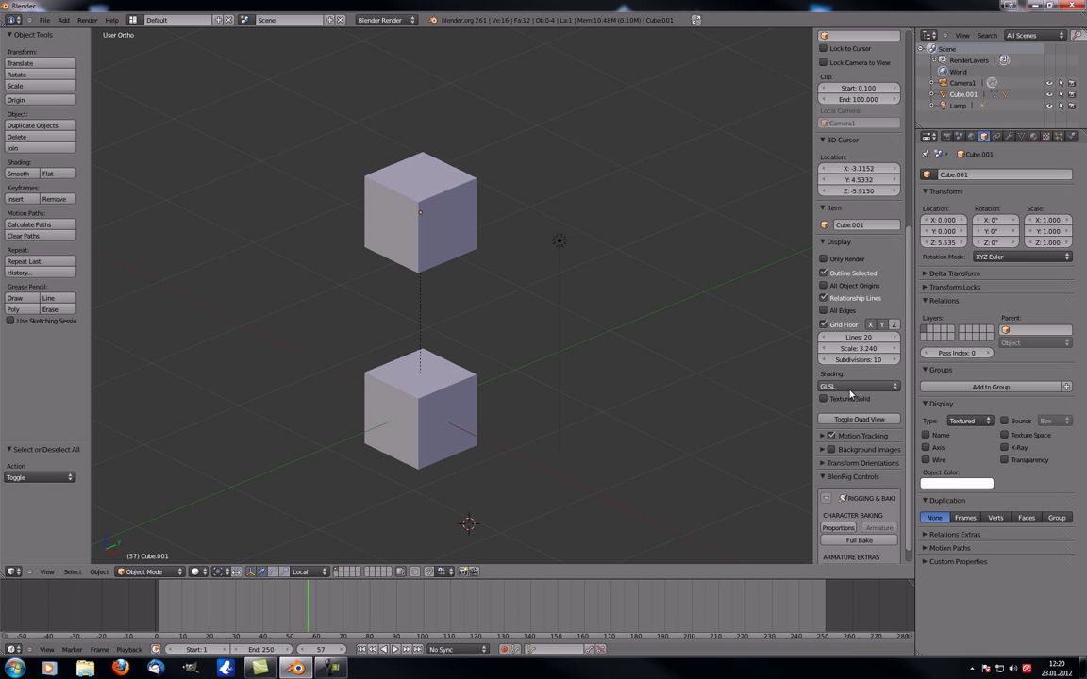
- Enable Textured Solid to view its effect on the cubes from different angles, and disable it again
click(863, 387)
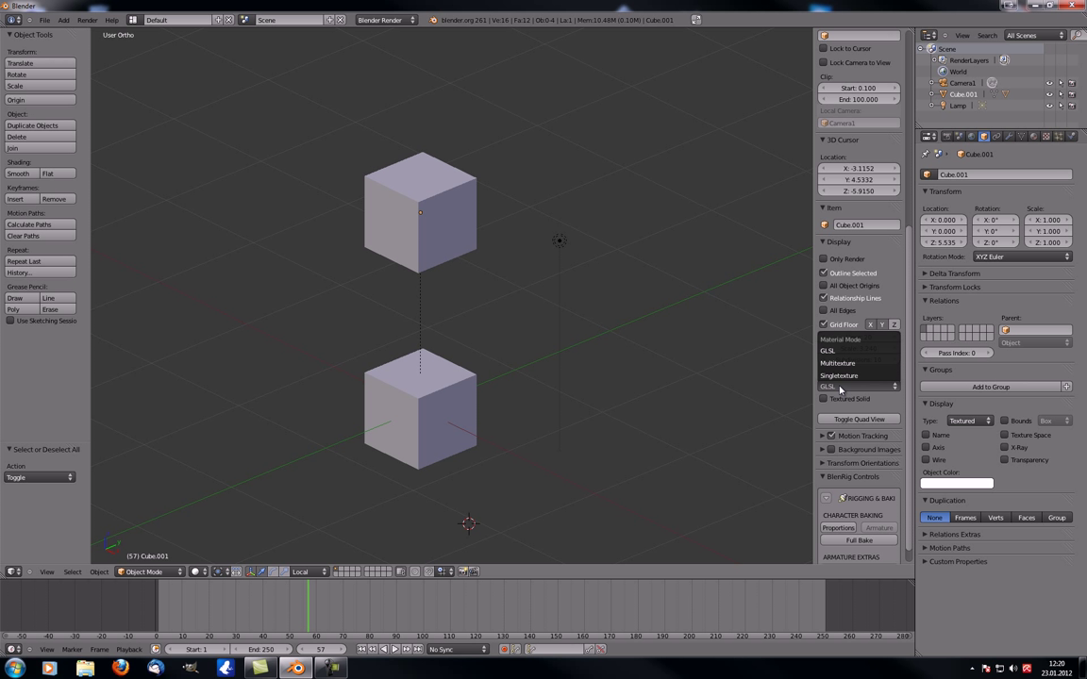
click(840, 390)
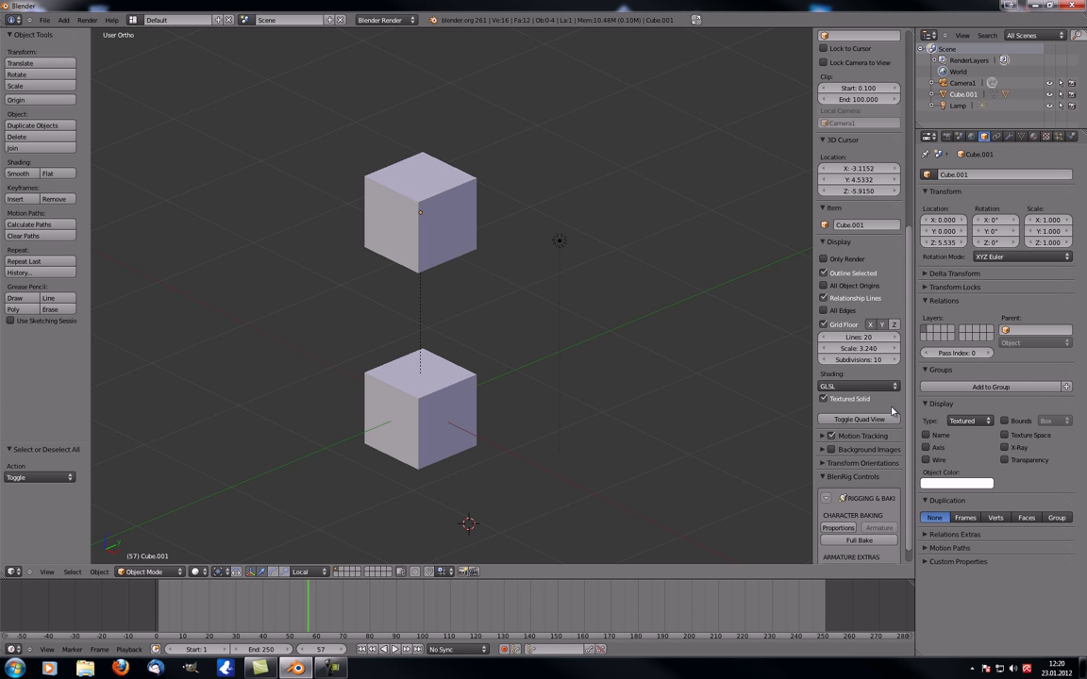
middle_drag(426, 290, 428, 304)
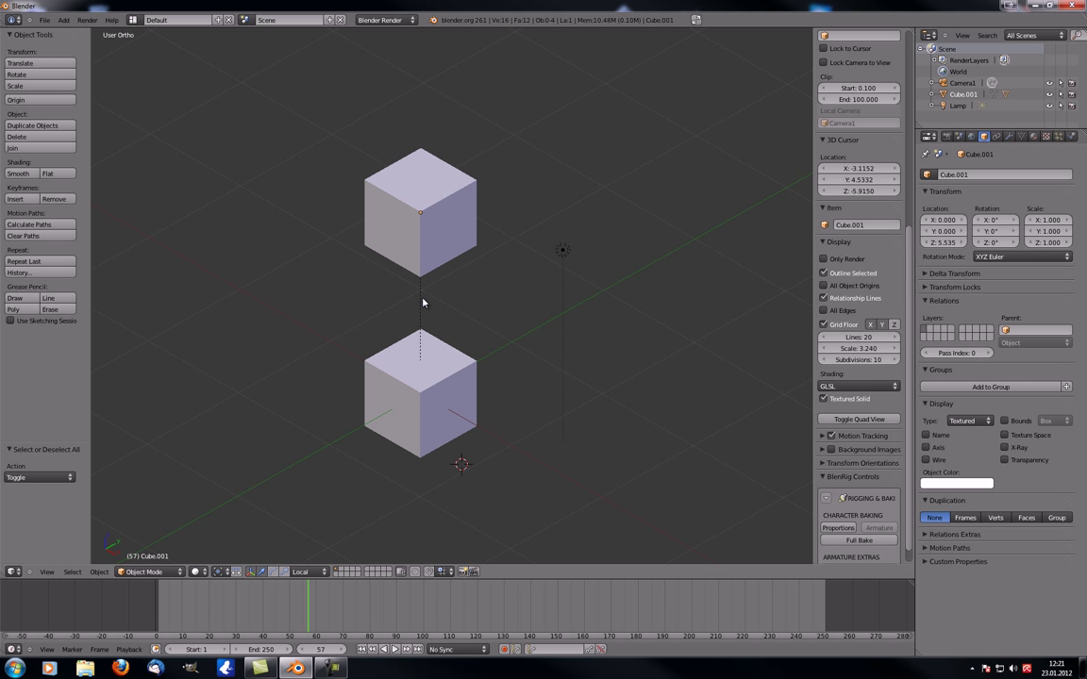
key(KP_4)
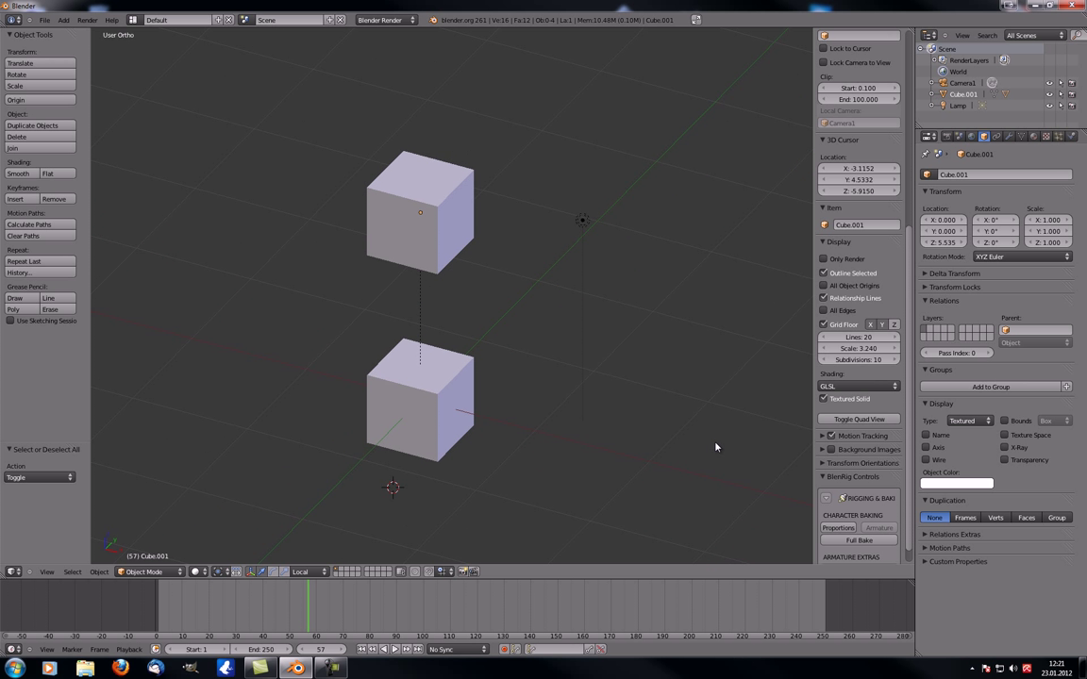
key(KP_8)
click(847, 397)
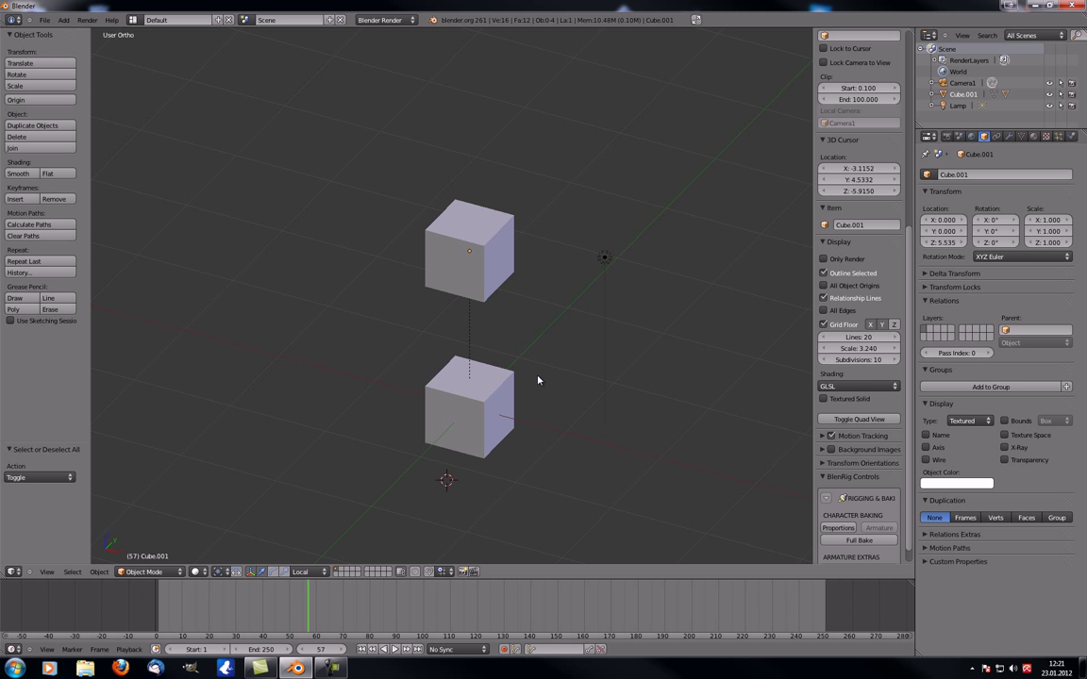
middle_drag(539, 378, 514, 381)
- Set the material mode to Multitexture and inspect both cubes from several angles and zoom levels
click(859, 389)
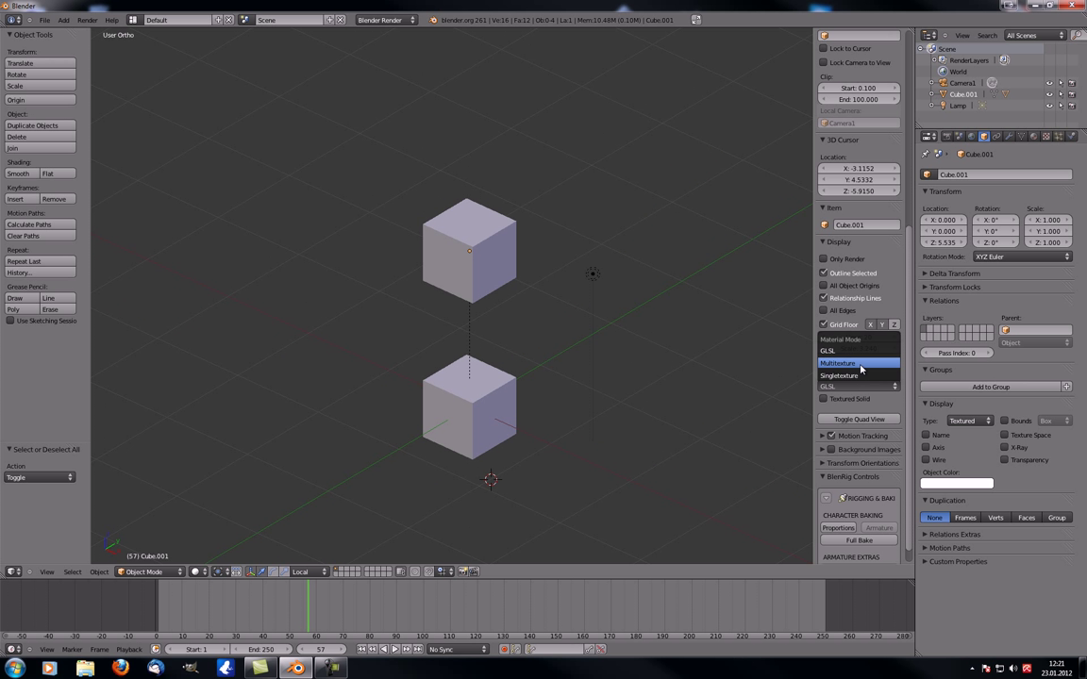
click(854, 360)
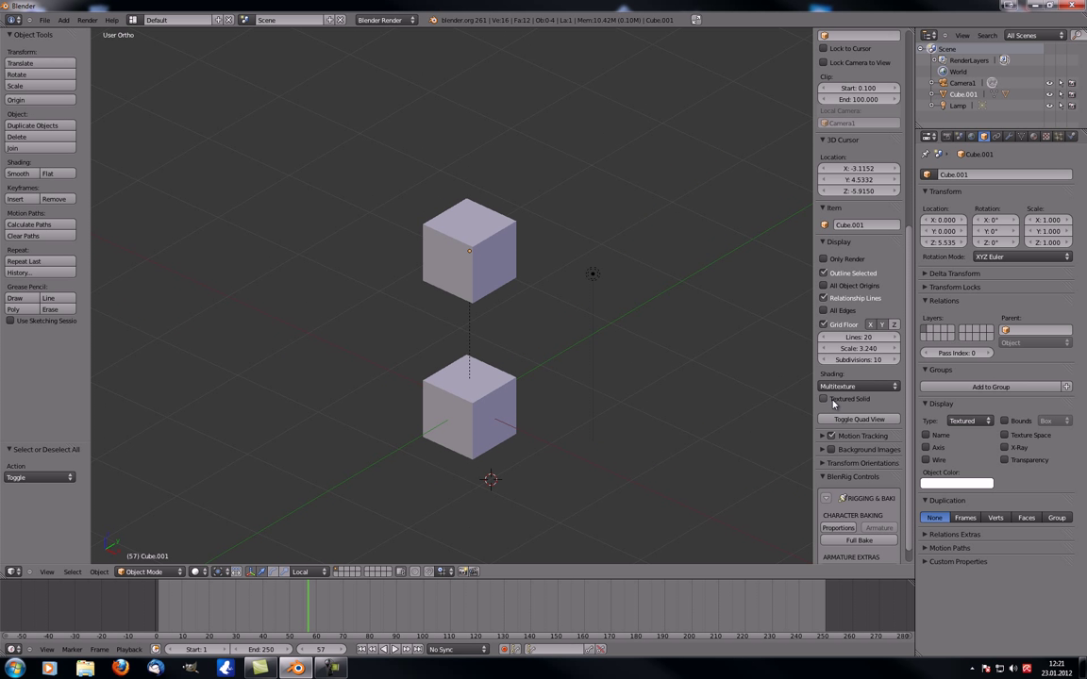
middle_drag(440, 438, 425, 437)
scroll(429, 439, up, 3)
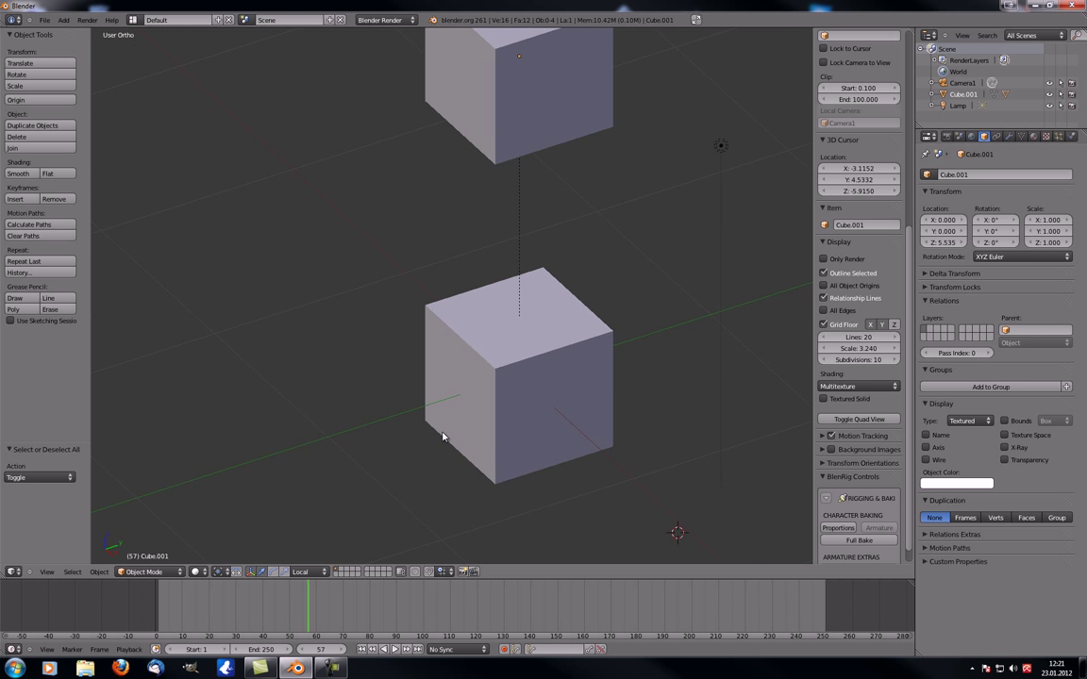
scroll(455, 446, down, 2)
scroll(498, 367, down, 2)
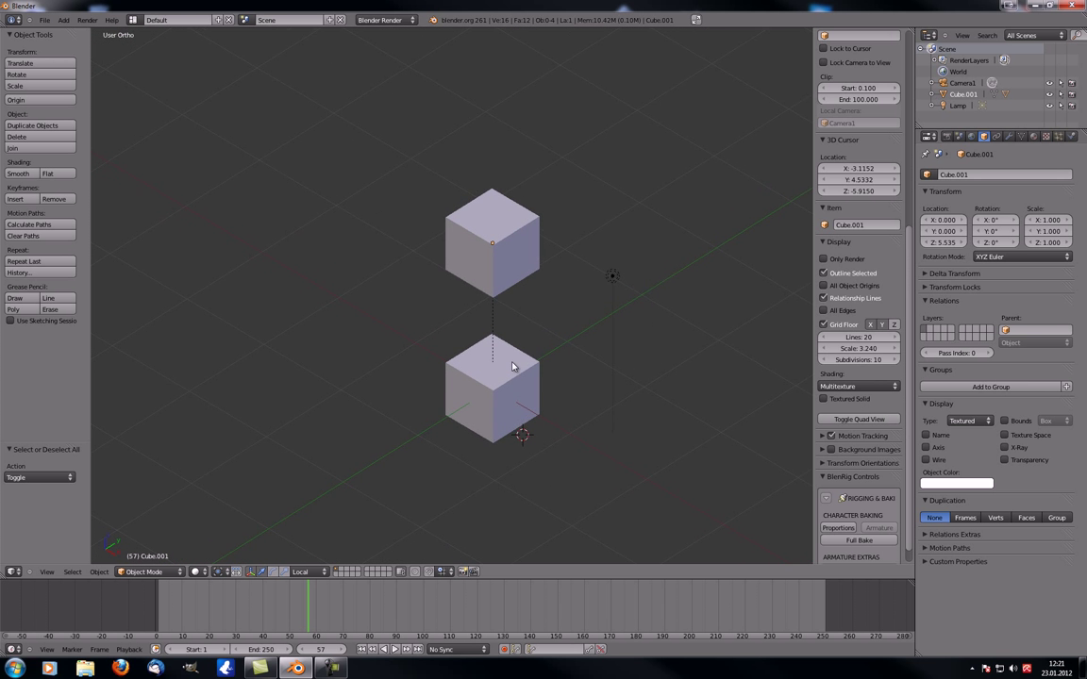
middle_drag(455, 424, 485, 417)
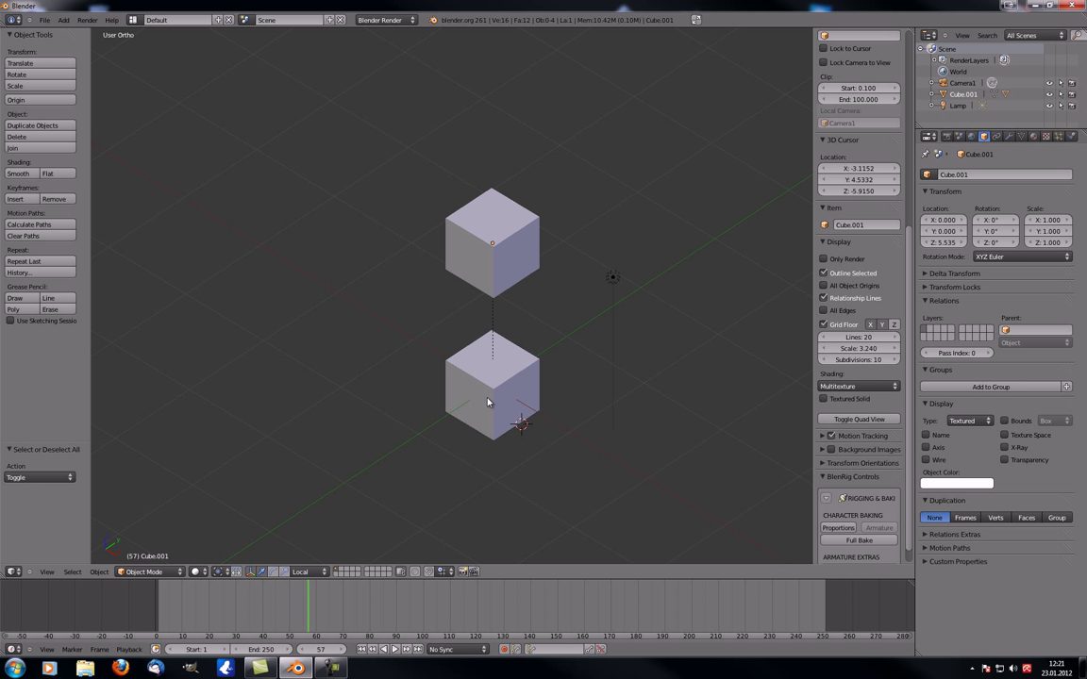
middle_drag(483, 403, 517, 395)
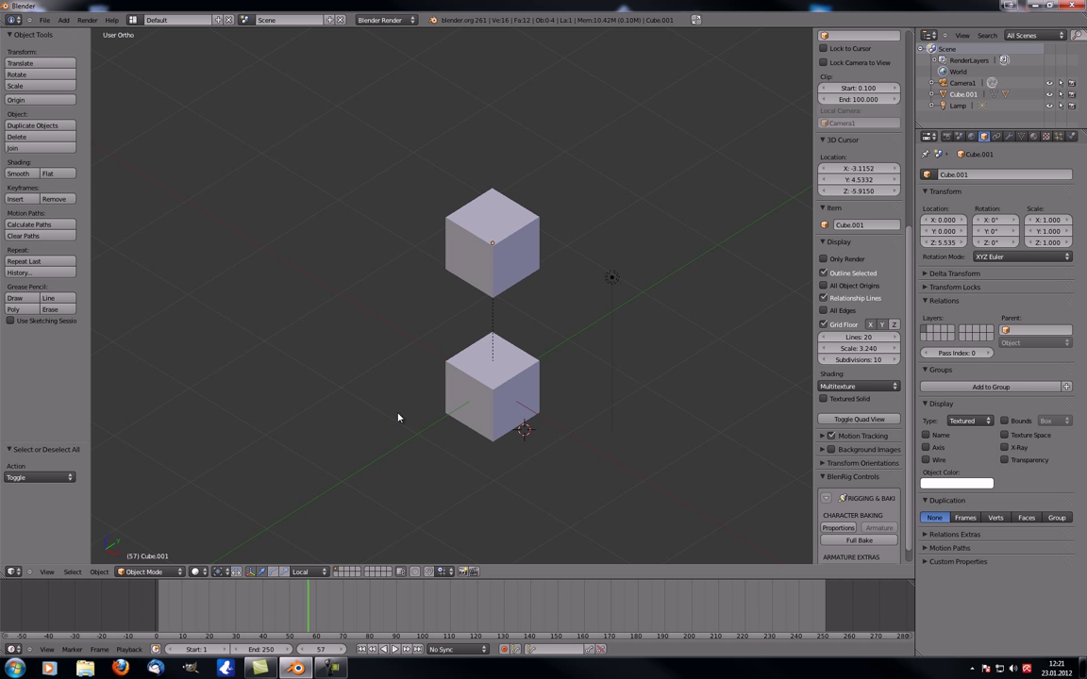
- Review the available viewport shading modes while keeping Solid active
click(200, 571)
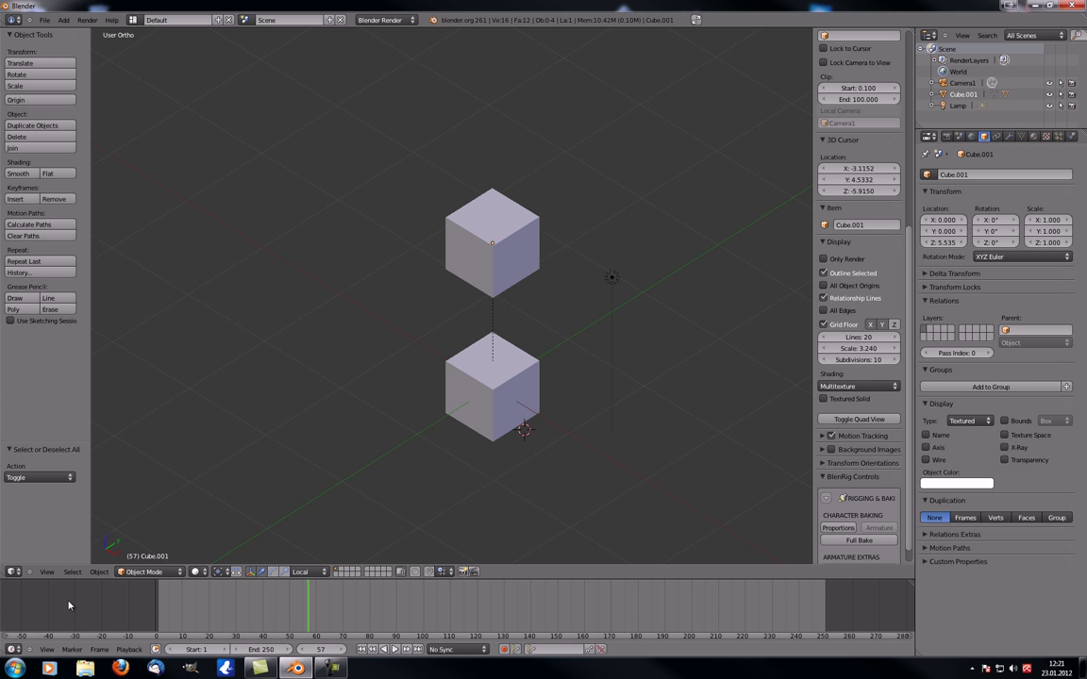
click(198, 571)
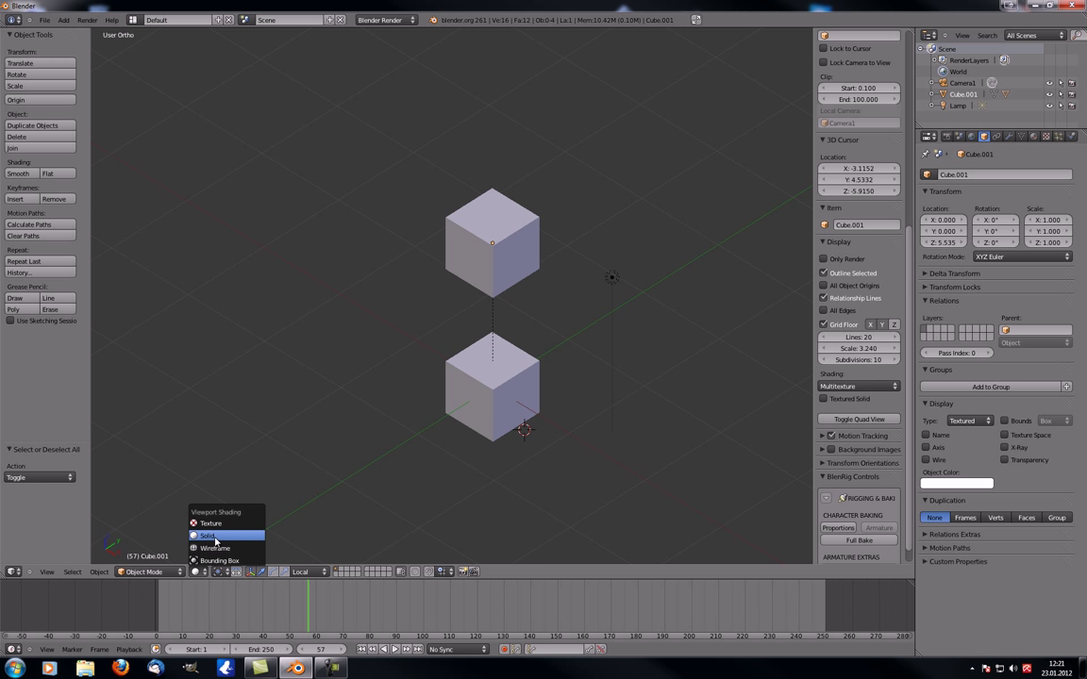
- Toggle Quad View on to show the top, front, right and camera views, and toggle it off again
scroll(523, 379, up, 2)
middle_drag(527, 378, 497, 385)
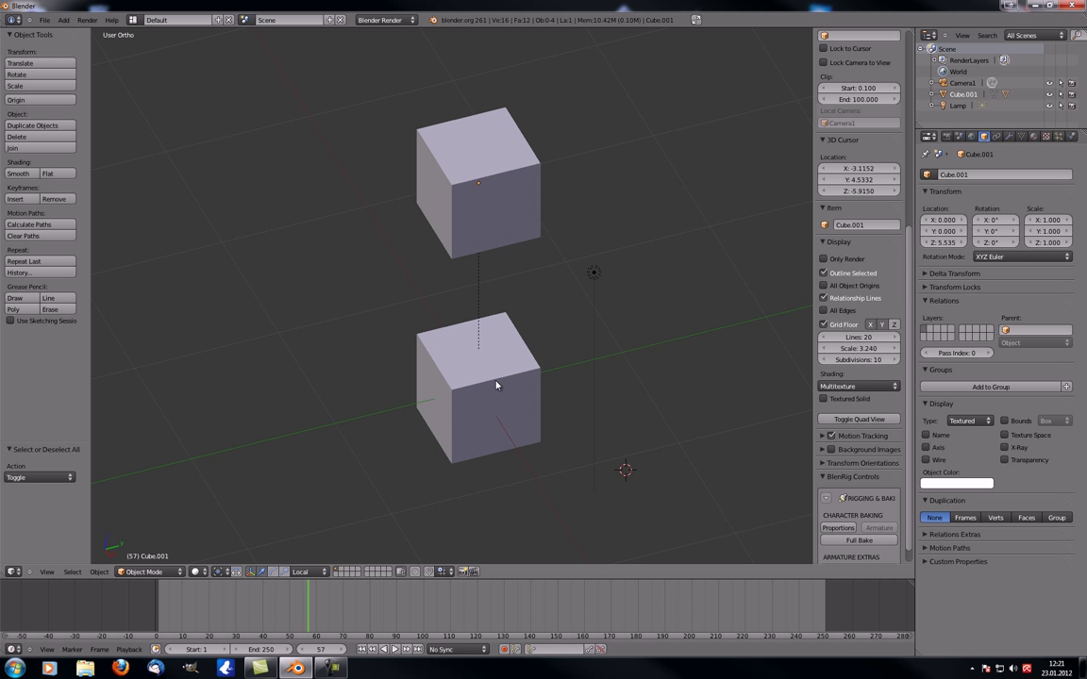
click(847, 421)
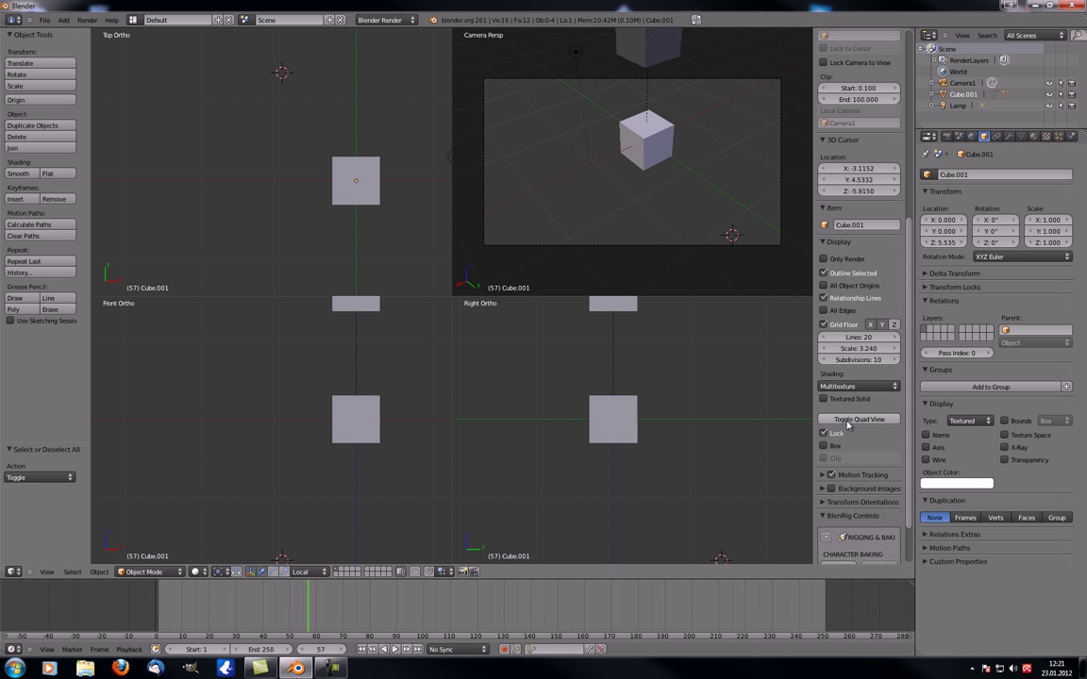
click(847, 421)
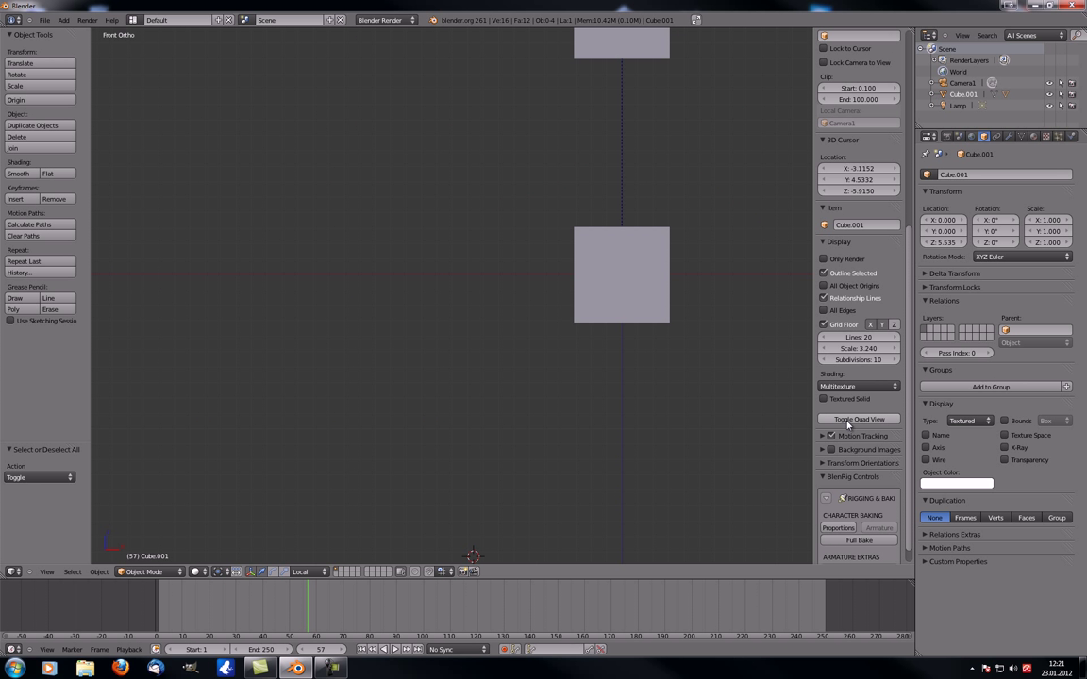
click(46, 572)
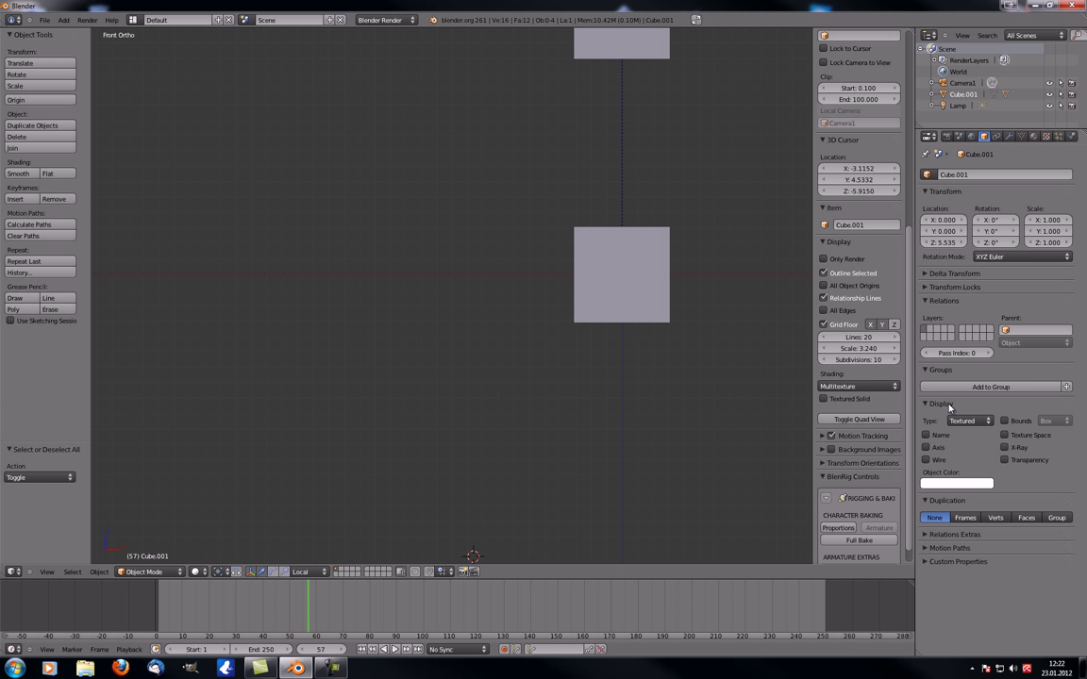
- Expand the Motion Tracking settings to view their options and collapse them again
scroll(849, 377, down, 1)
click(823, 418)
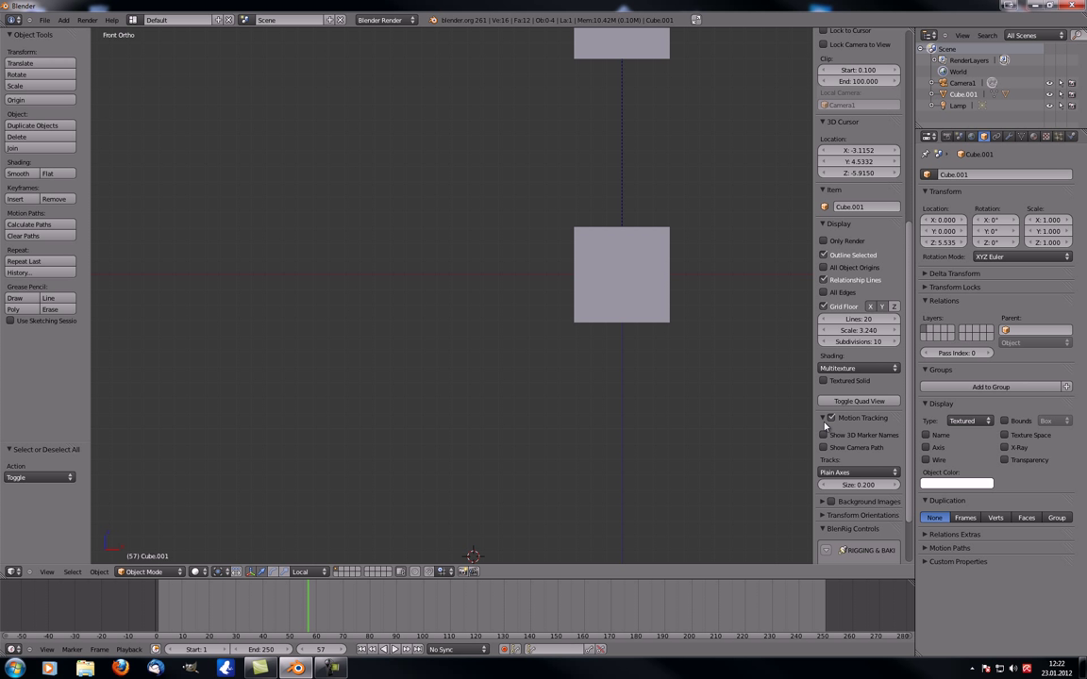
click(823, 421)
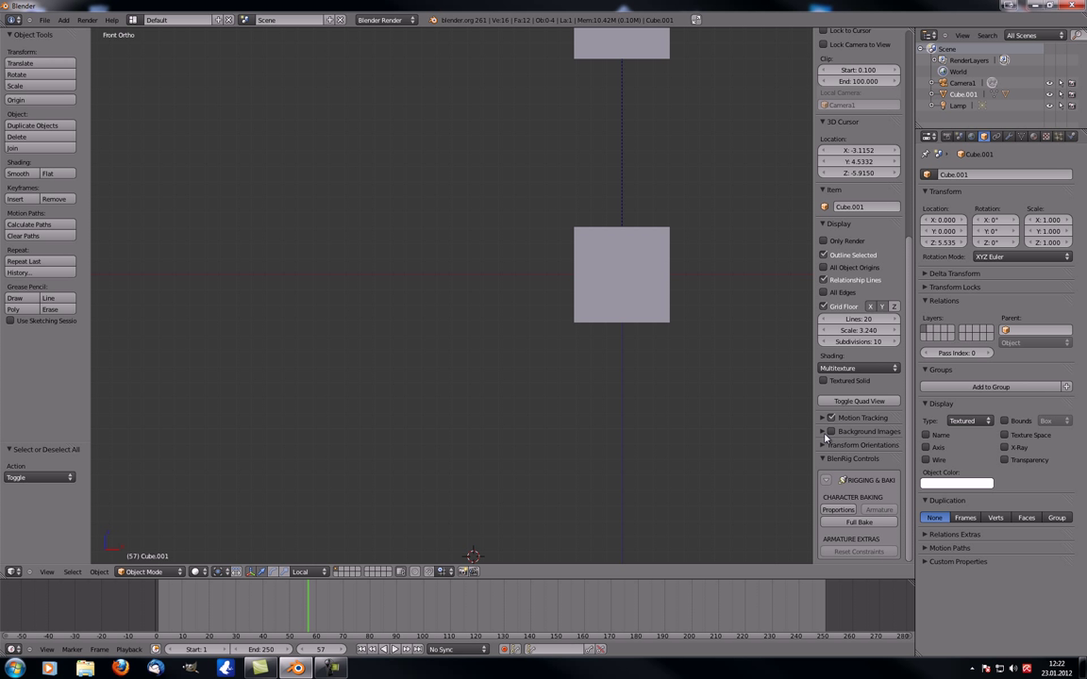
- Enable Background Images for the 3D view and add an empty image slot
click(824, 432)
click(831, 432)
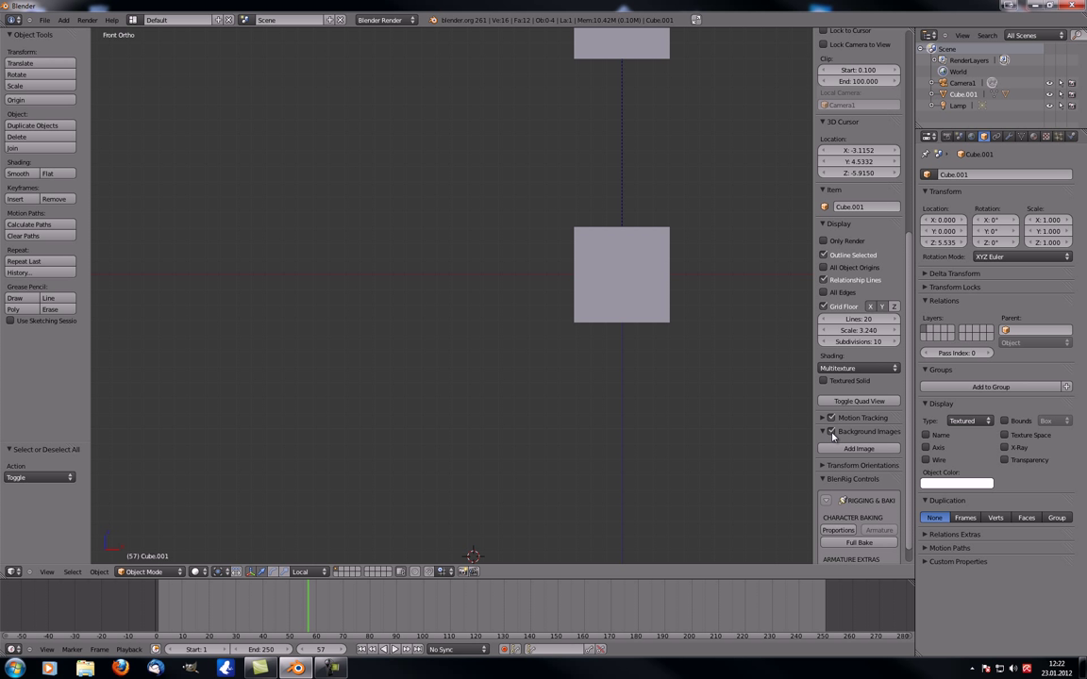
click(854, 449)
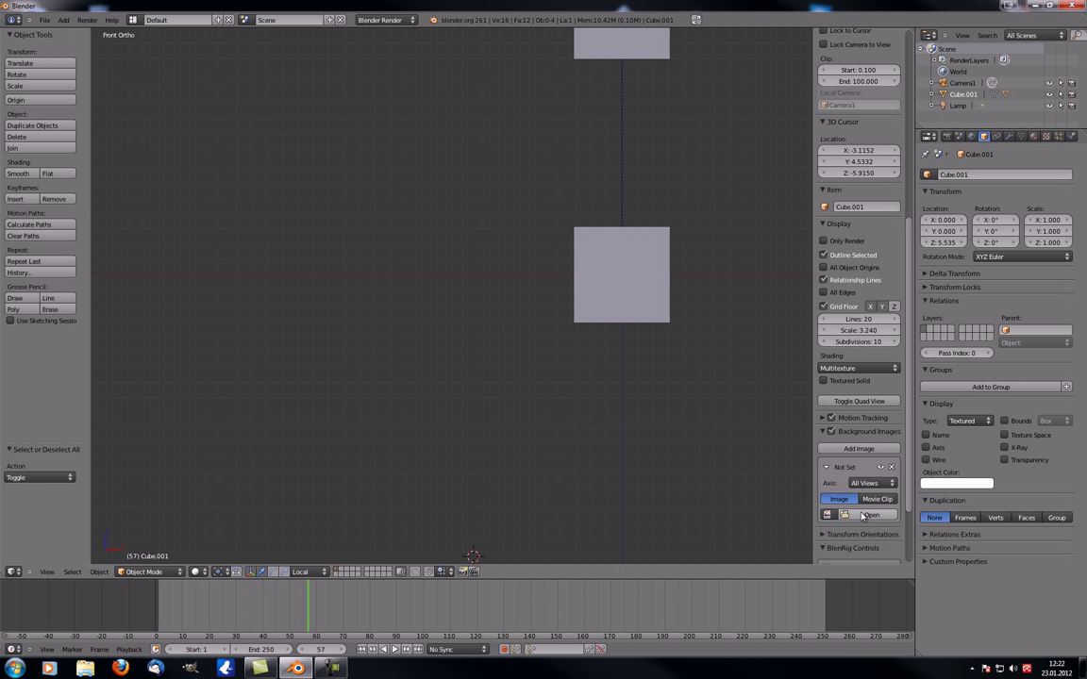
- Start opening a picture for the background image slot and browse to the Aston Martin project folder
click(861, 522)
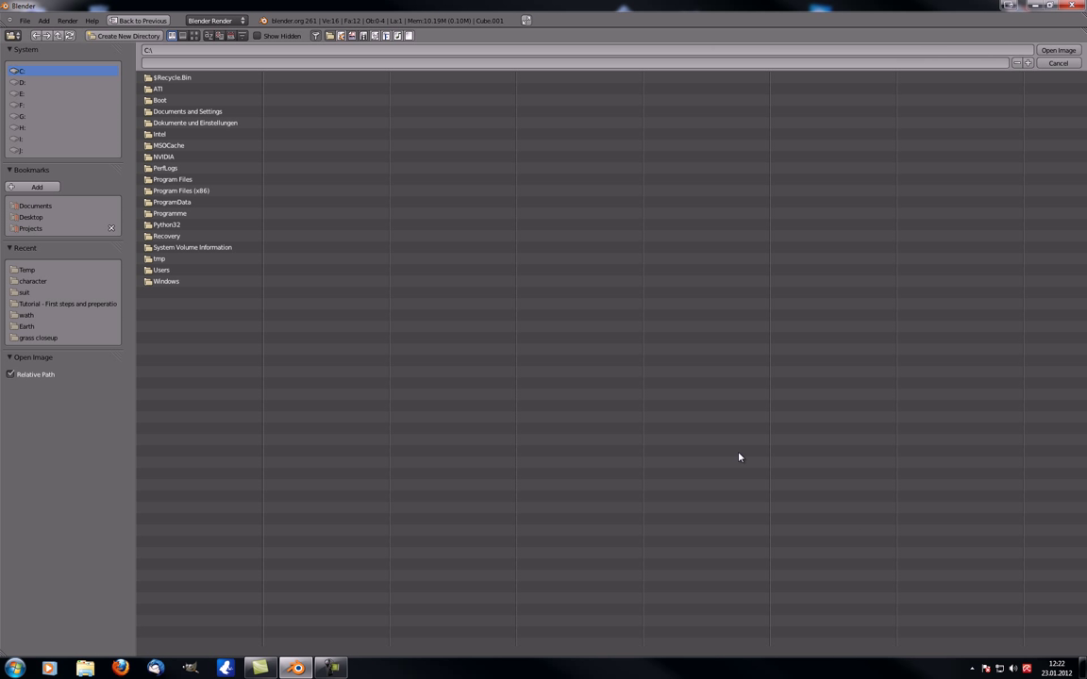
click(42, 282)
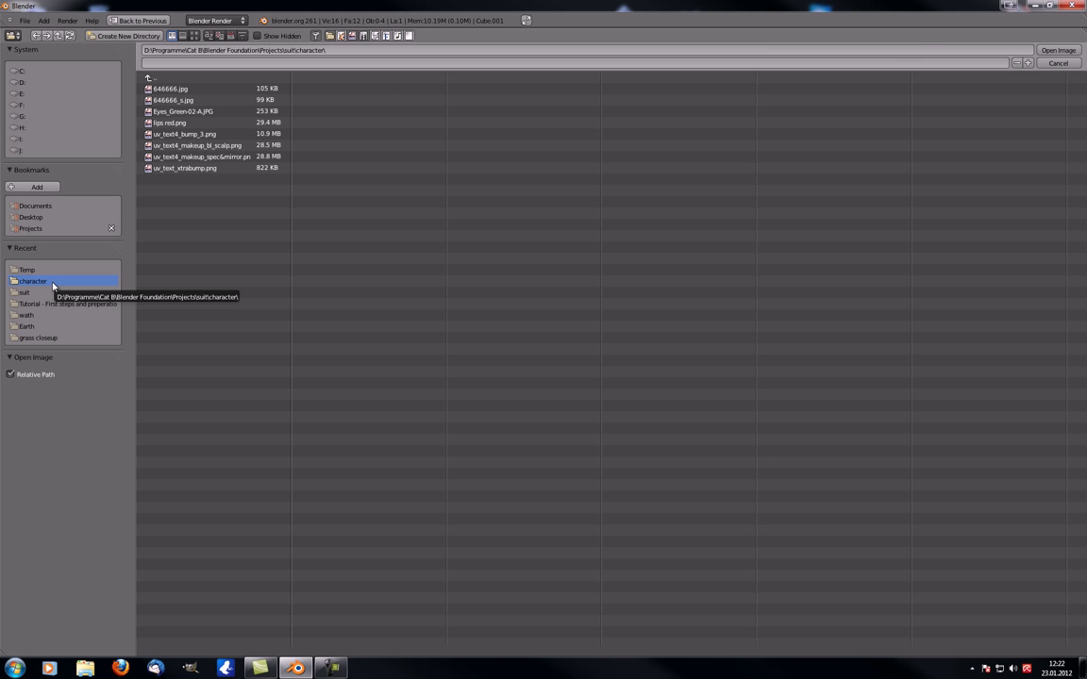
click(35, 270)
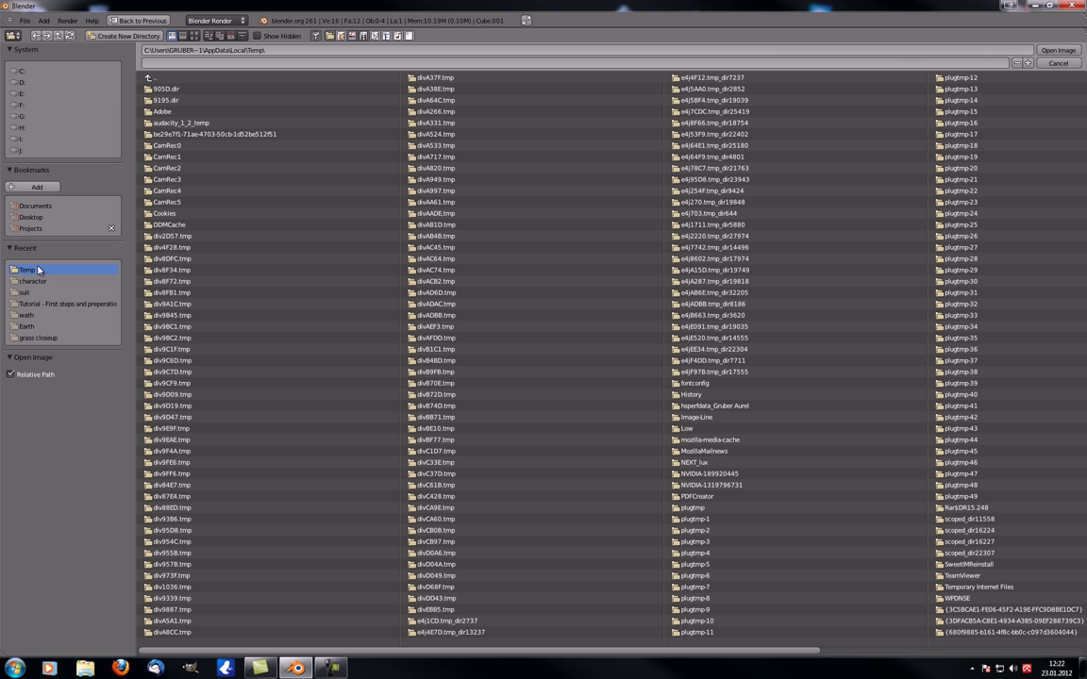
click(37, 282)
click(181, 78)
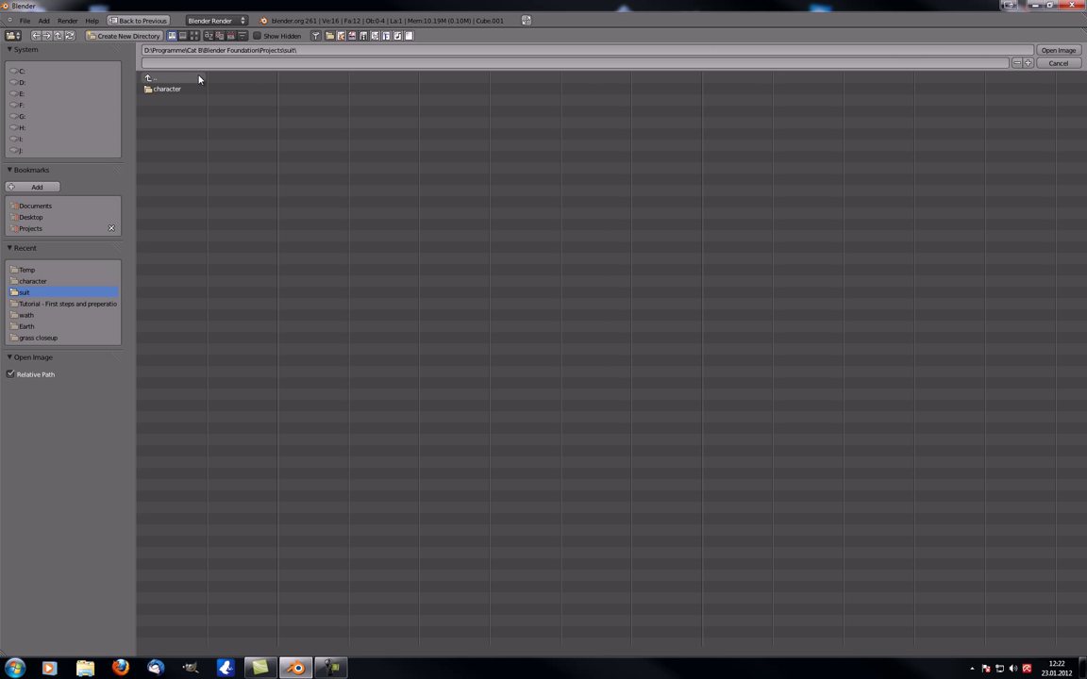
click(181, 77)
click(174, 123)
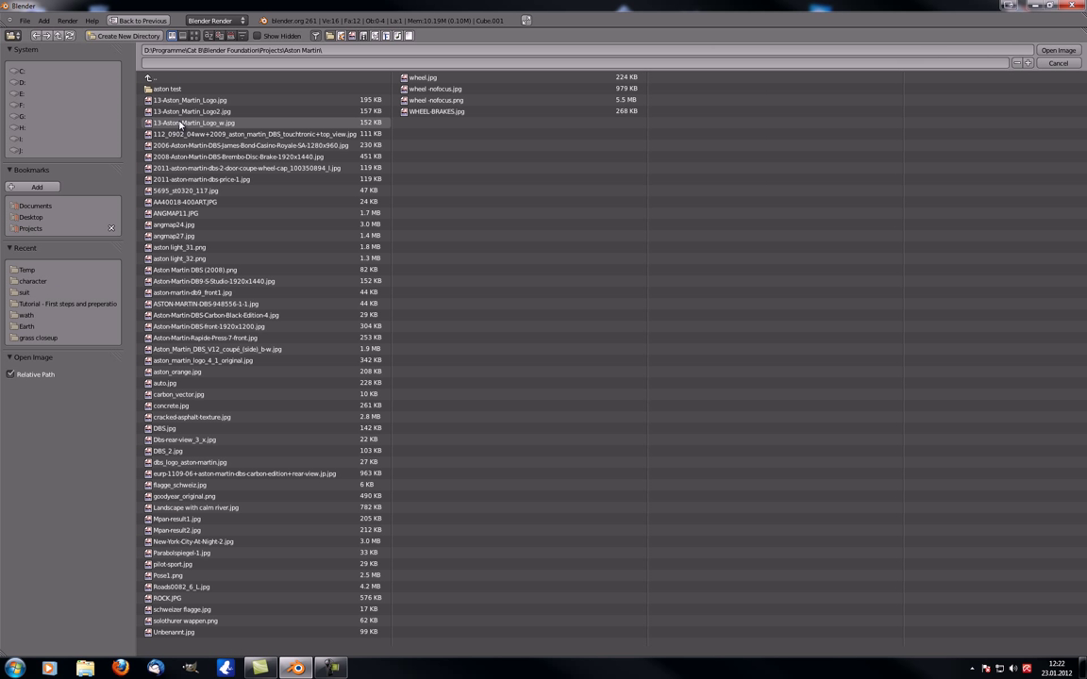
- Display the folder's files as thumbnails and load the Aston Martin DBS (2008).png blueprint as the background image
click(193, 36)
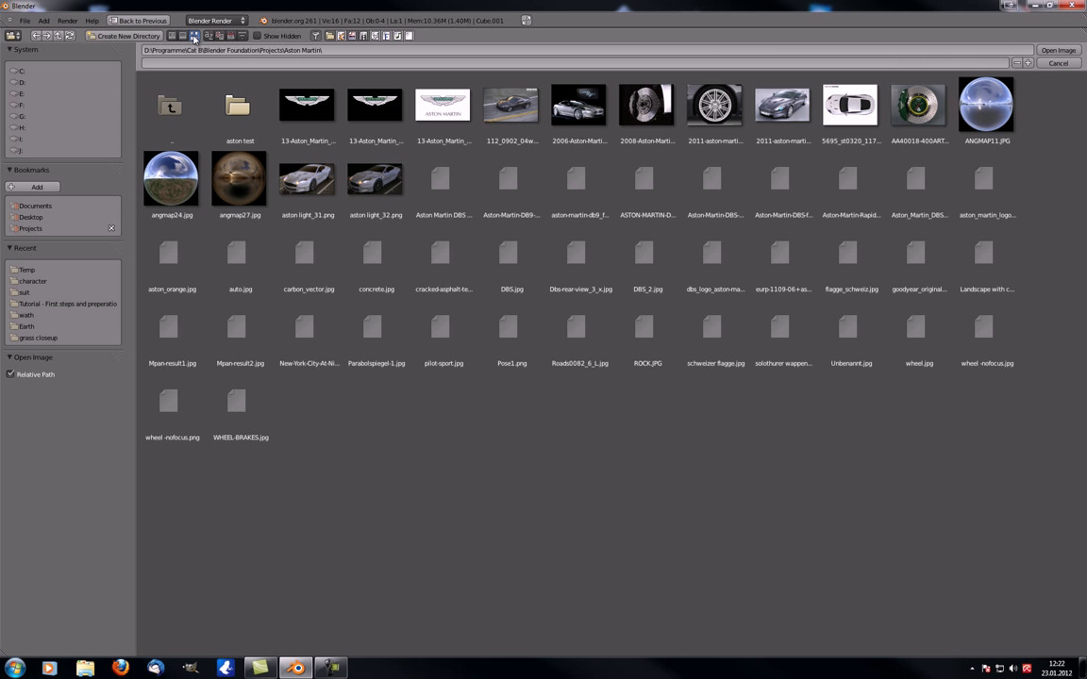
double_click(459, 194)
scroll(491, 247, down, 2)
scroll(566, 273, up, 2)
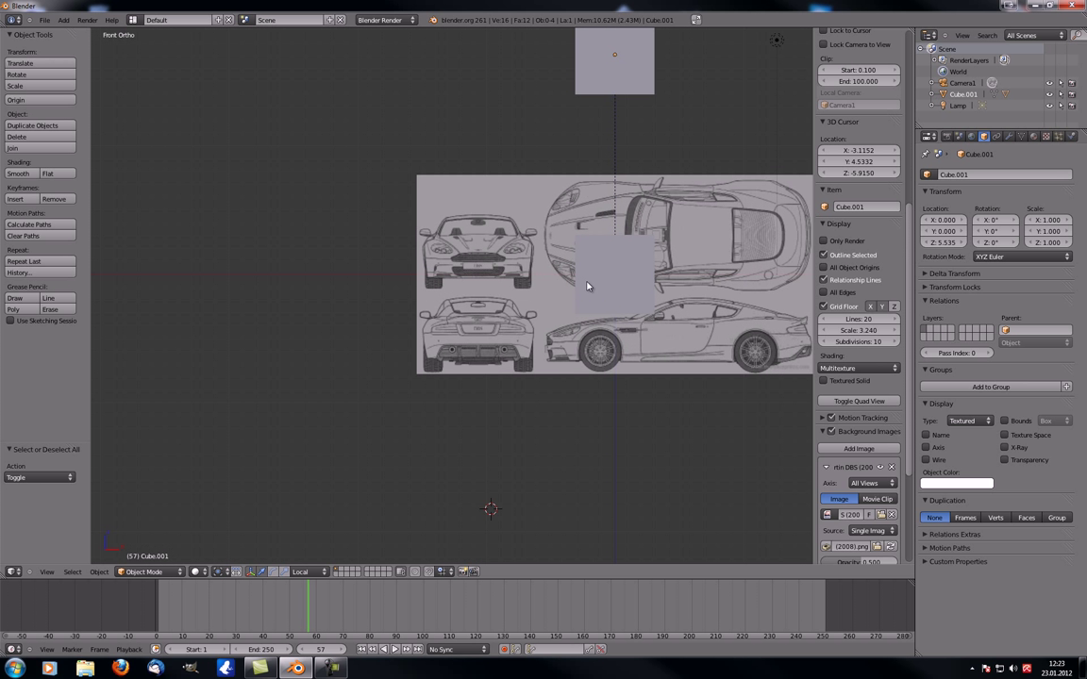
scroll(586, 286, up, 1)
shift+middle_drag(624, 266, 469, 280)
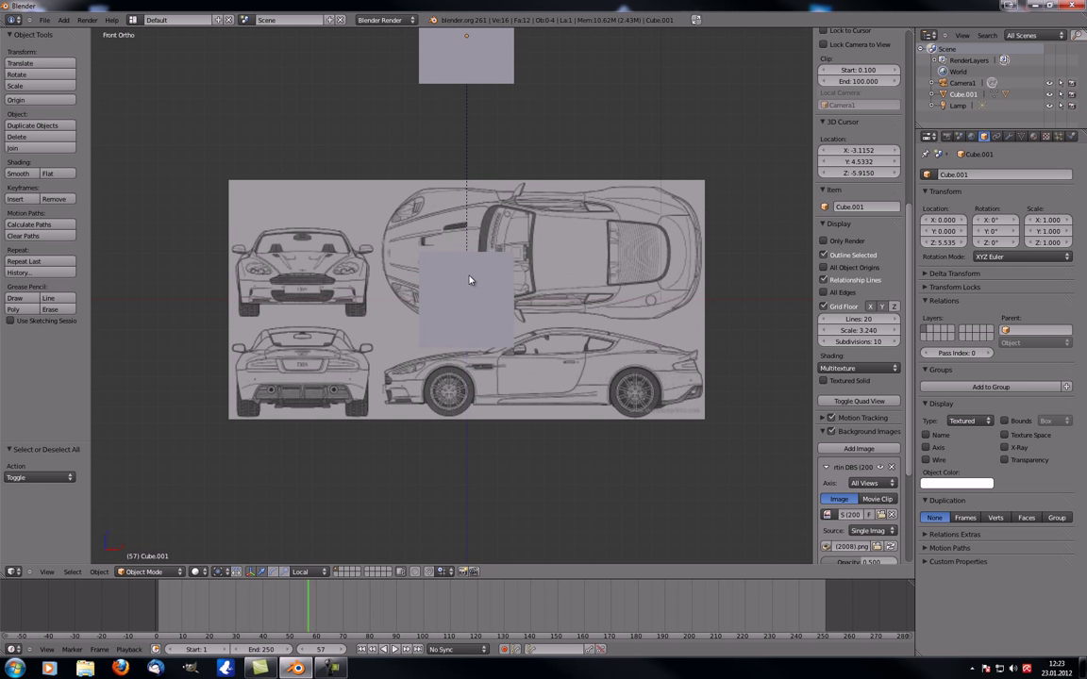
scroll(470, 281, up, 1)
scroll(470, 281, down, 1)
- Add a second, empty background image slot, then remove both it and the car blueprint slot
scroll(866, 387, down, 5)
click(859, 334)
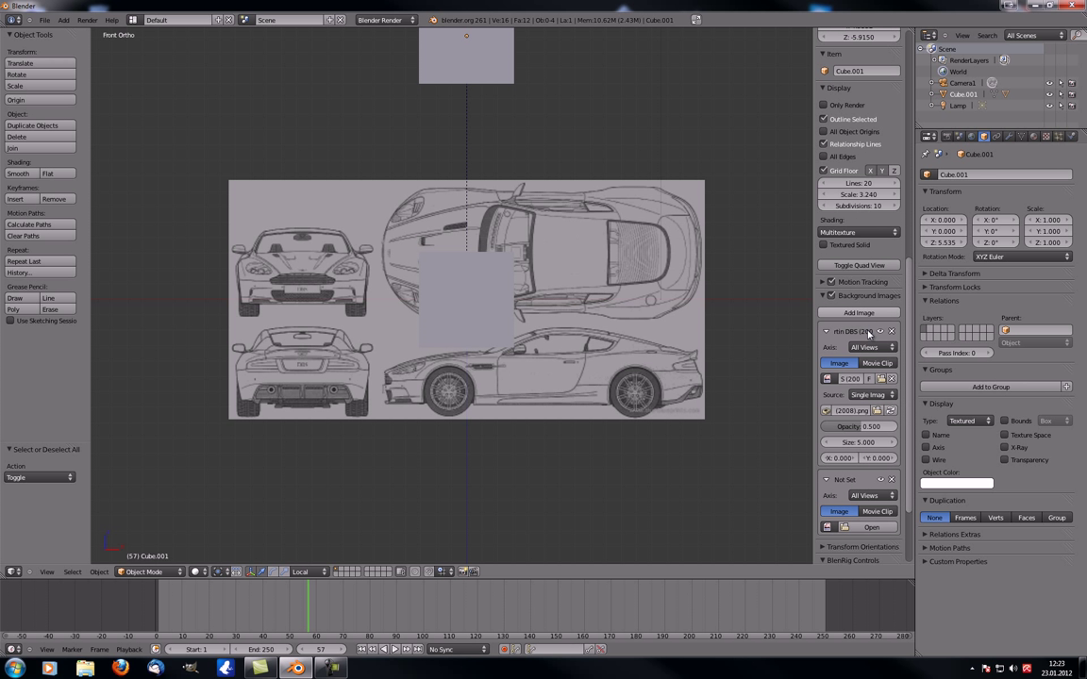
scroll(854, 406, down, 4)
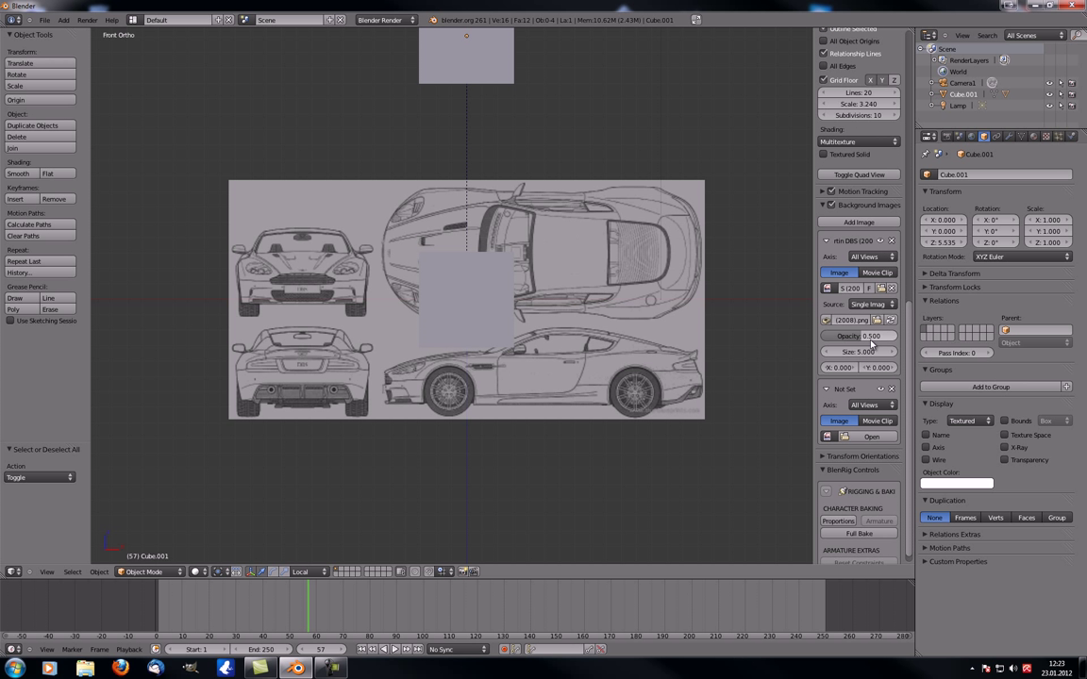
click(890, 389)
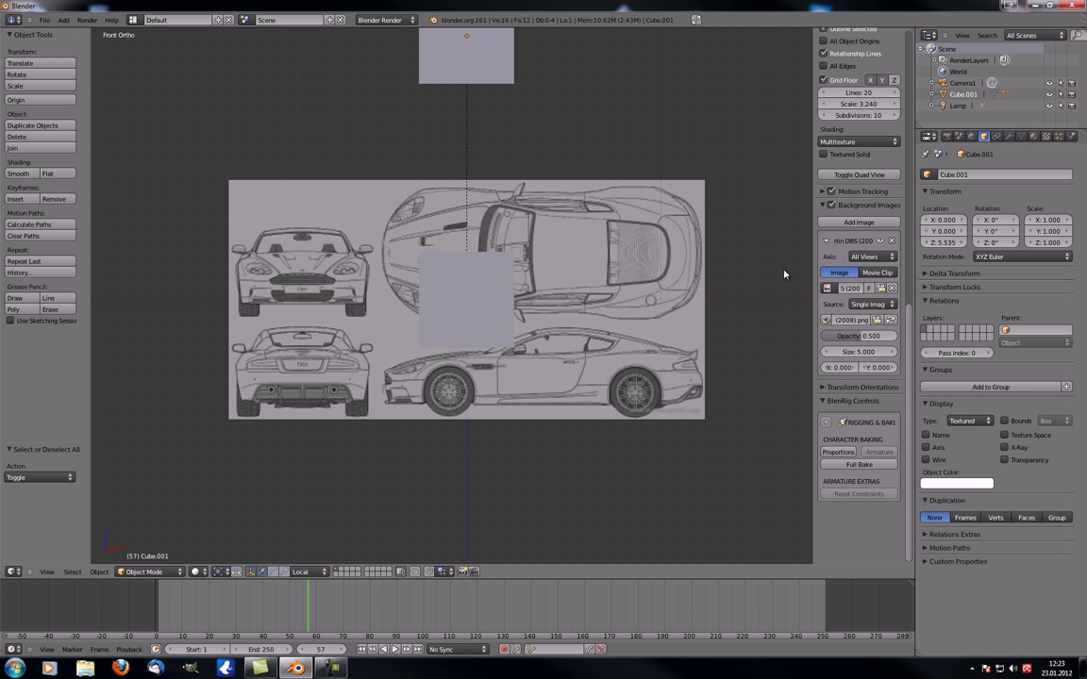
click(892, 243)
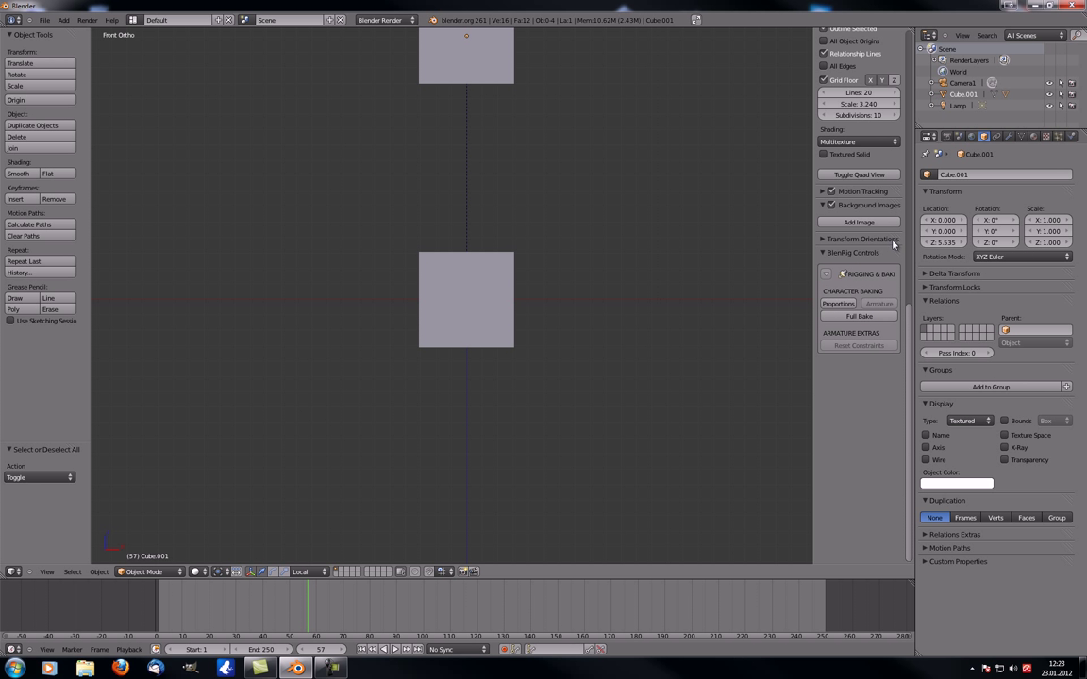
- Expand the Transform Orientations settings and rotate the upper cube about -45.6° around Y in front view
click(823, 244)
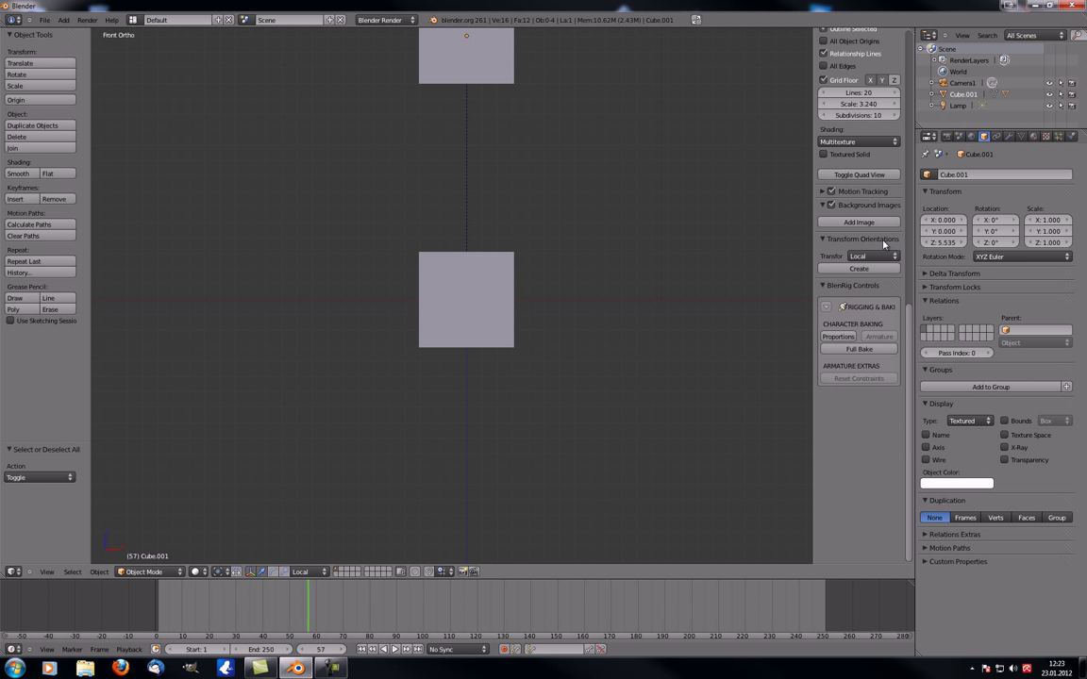
mouse_move(532, 298)
middle_down()
mouse_move(442, 299)
mouse_move(471, 354)
mouse_move(471, 264)
mouse_move(493, 281)
mouse_move(522, 356)
mouse_move(473, 347)
mouse_move(459, 359)
mouse_move(505, 354)
mouse_move(502, 281)
mouse_move(515, 300)
middle_up()
right_click(502, 281)
key(KP_1)
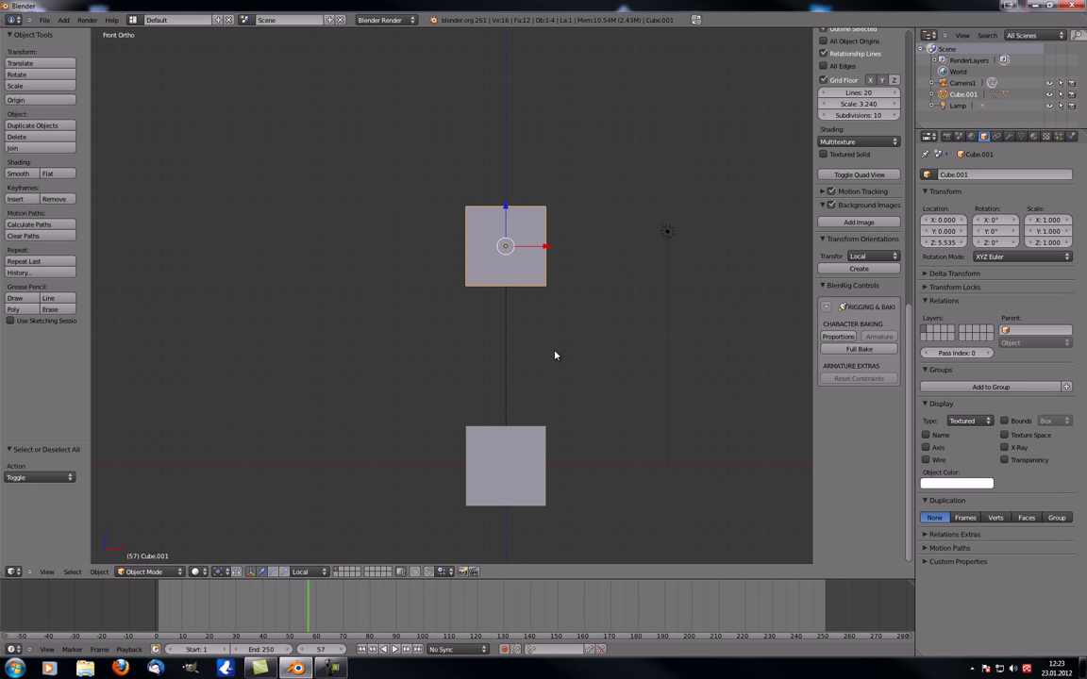
key(r)
click(645, 295)
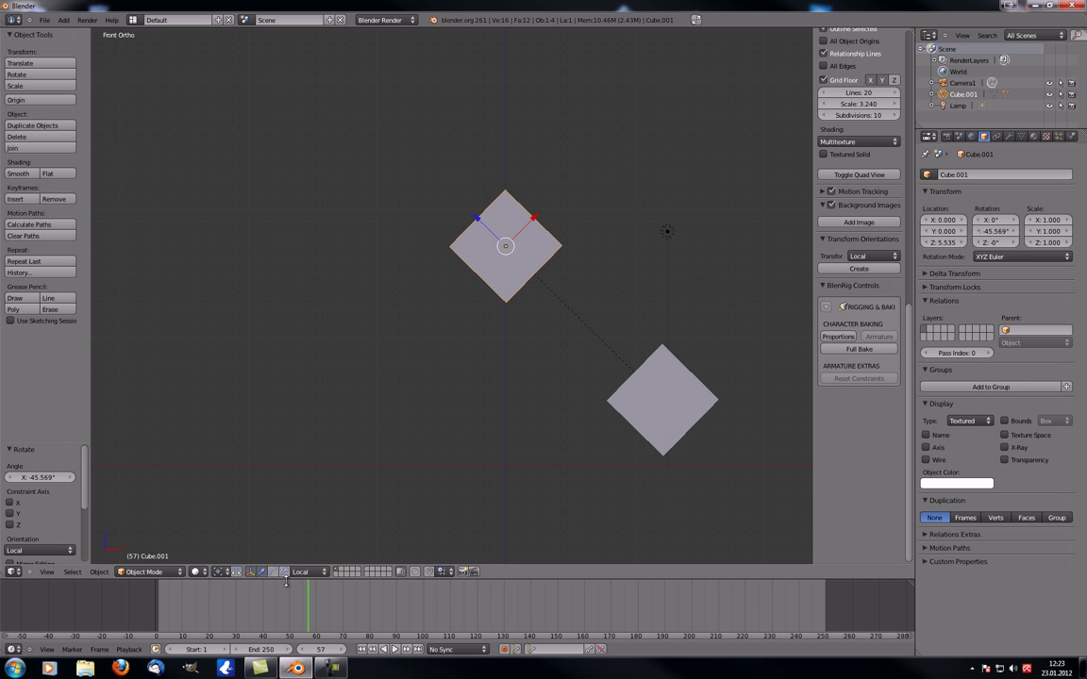
- Create a custom transform orientation from the rotated cube and make it the active orientation
middle_drag(469, 193, 476, 234)
scroll(476, 234, up, 3)
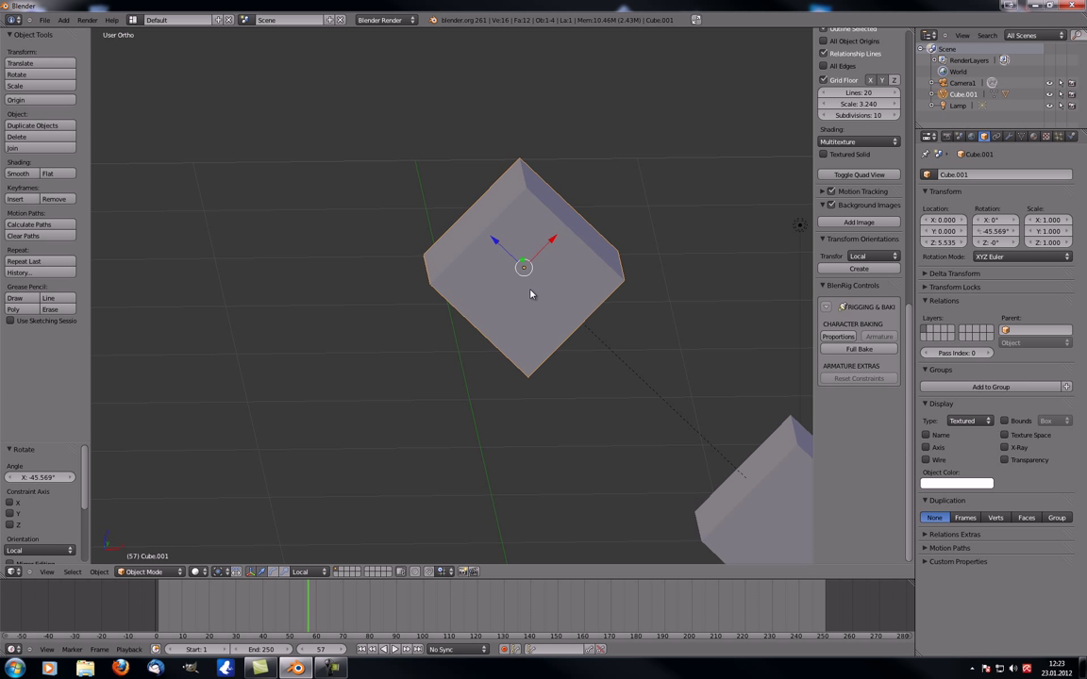
middle_drag(531, 296, 878, 262)
click(877, 257)
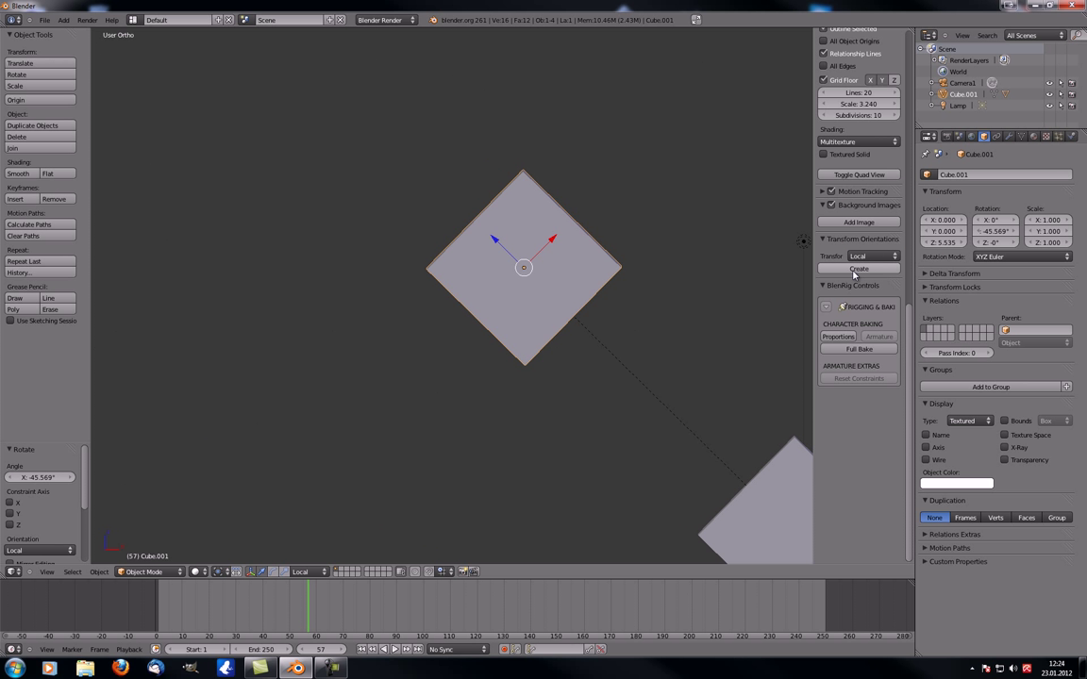
click(859, 268)
click(863, 256)
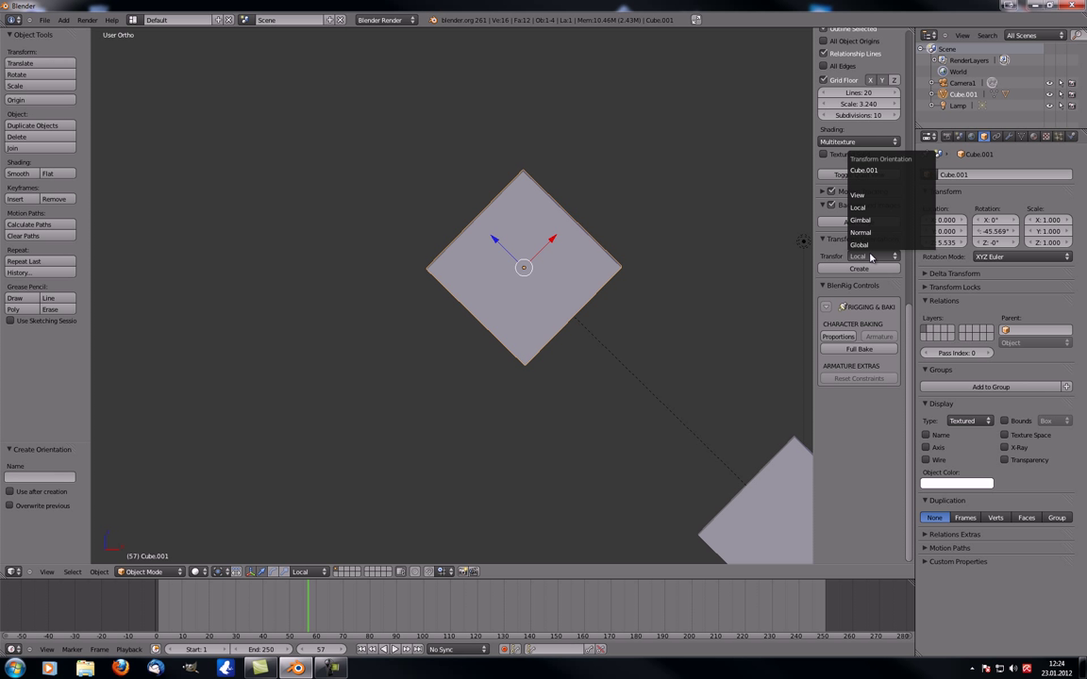
click(876, 171)
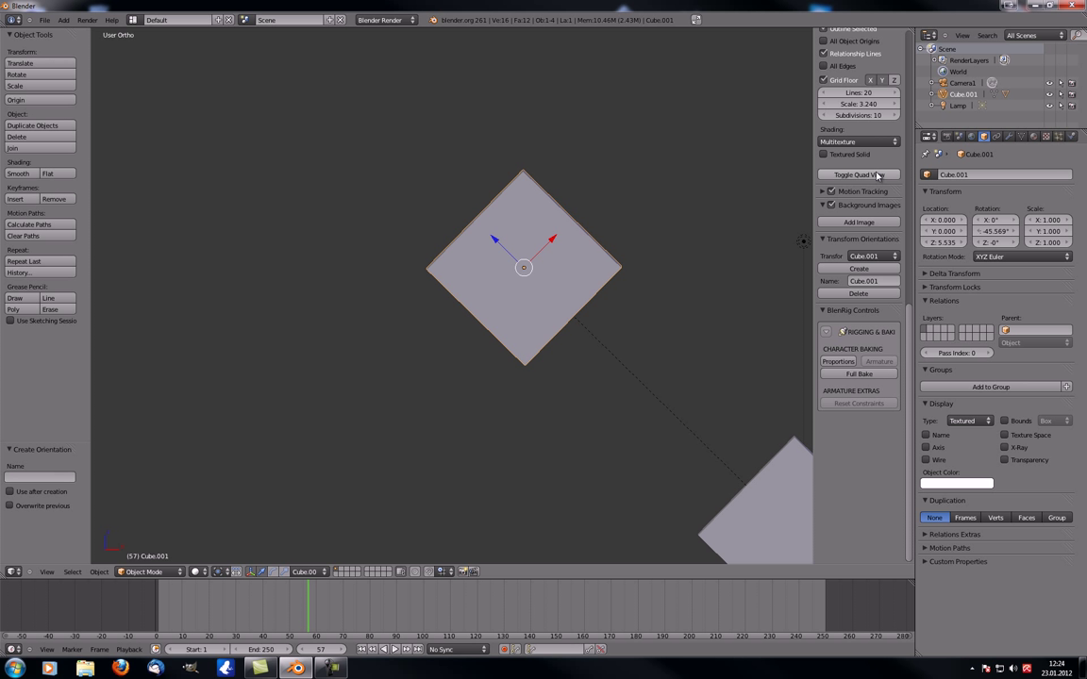
- Select the lamp, centre the view on it and apply the custom Cube.001 orientation to its manipulator
click(310, 572)
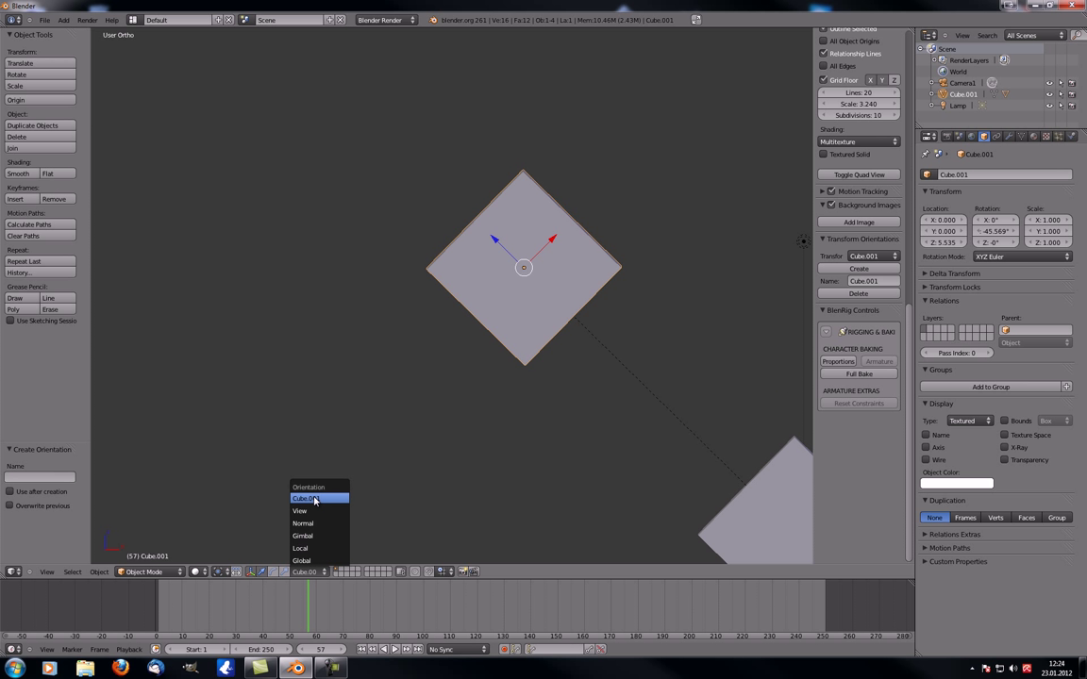
scroll(512, 388, down, 4)
right_click(473, 237)
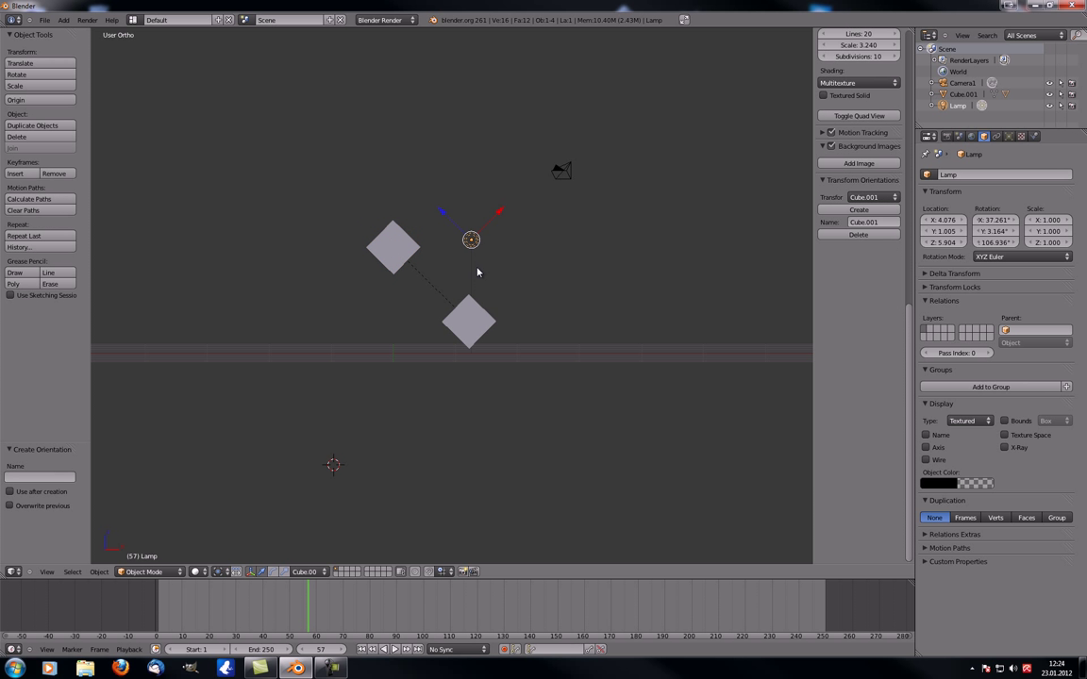
key(KP_Decimal)
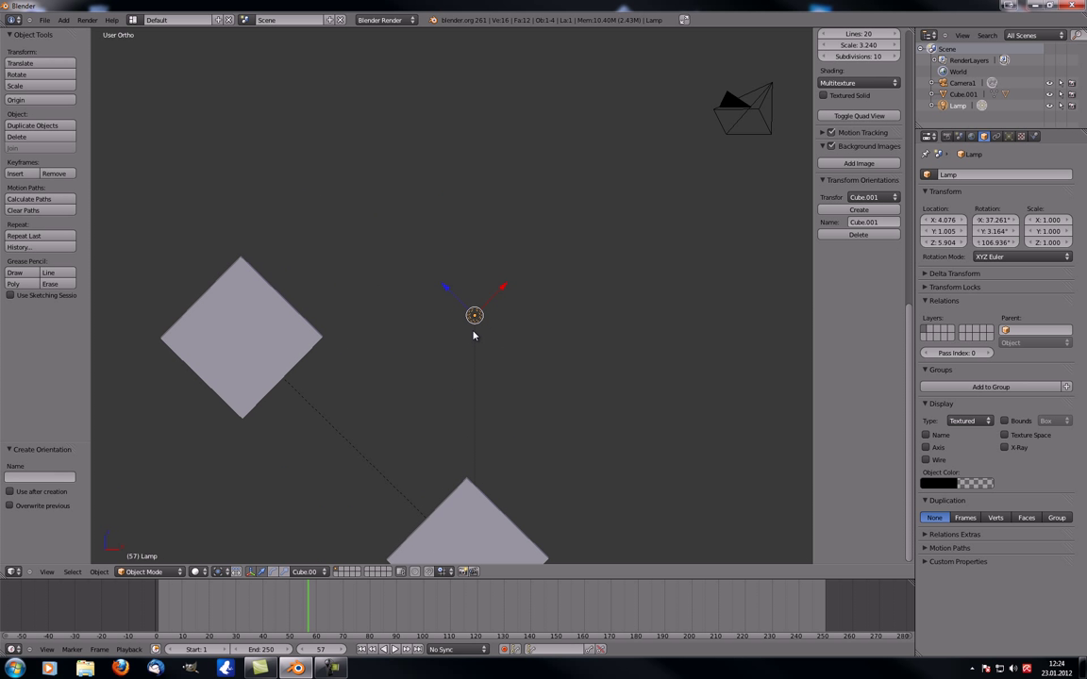
click(307, 572)
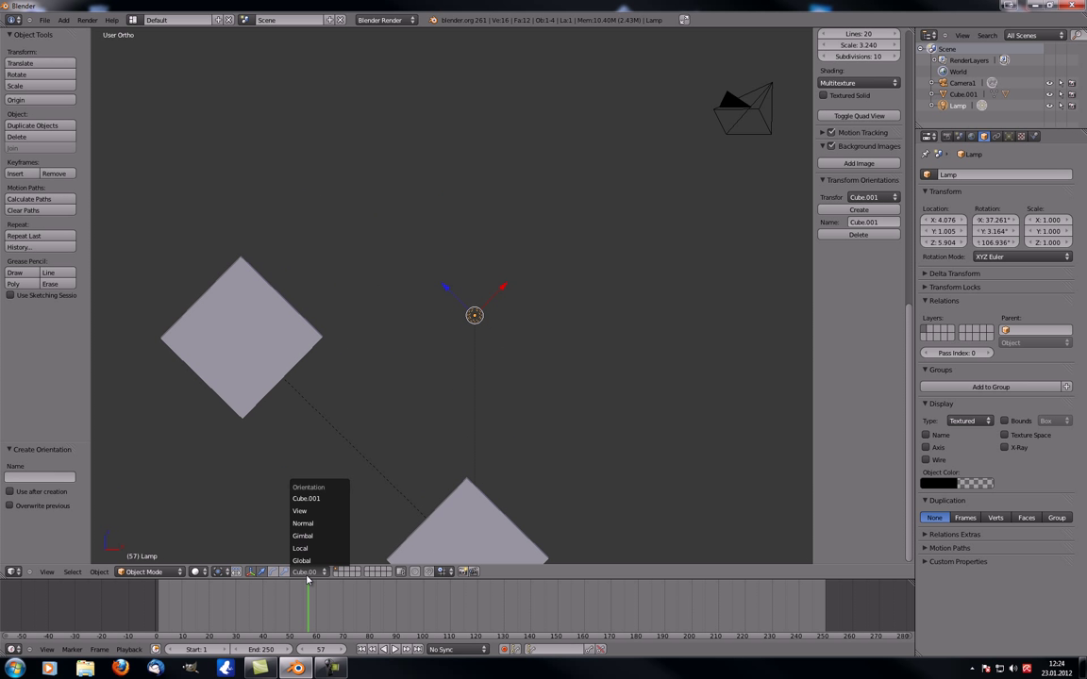
click(320, 500)
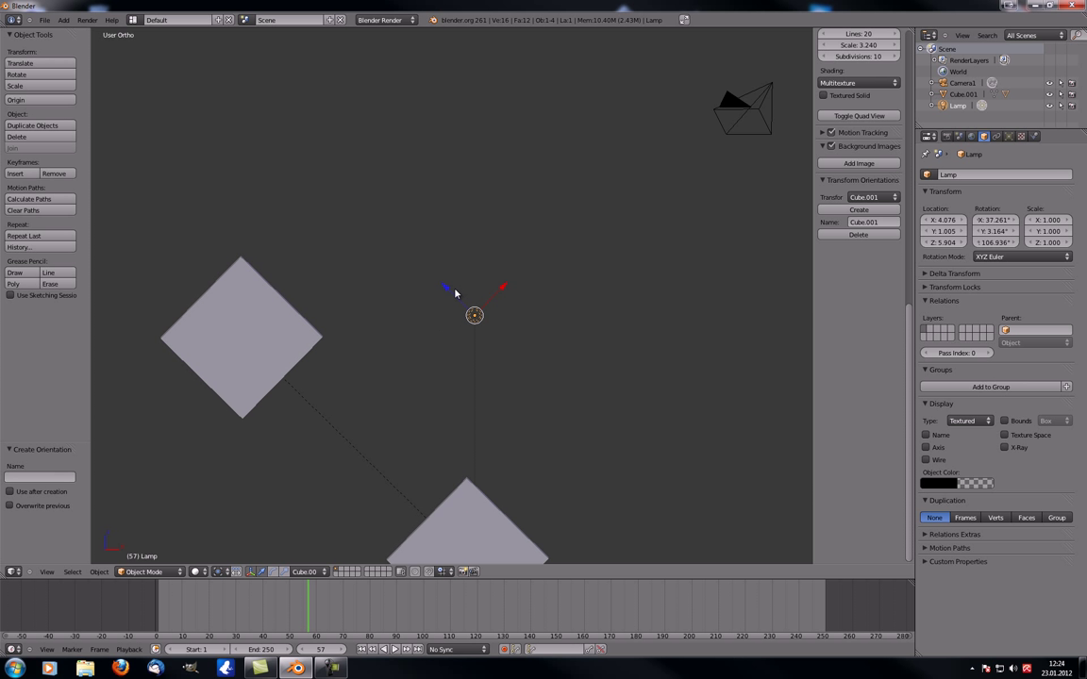
middle_drag(454, 294, 432, 371)
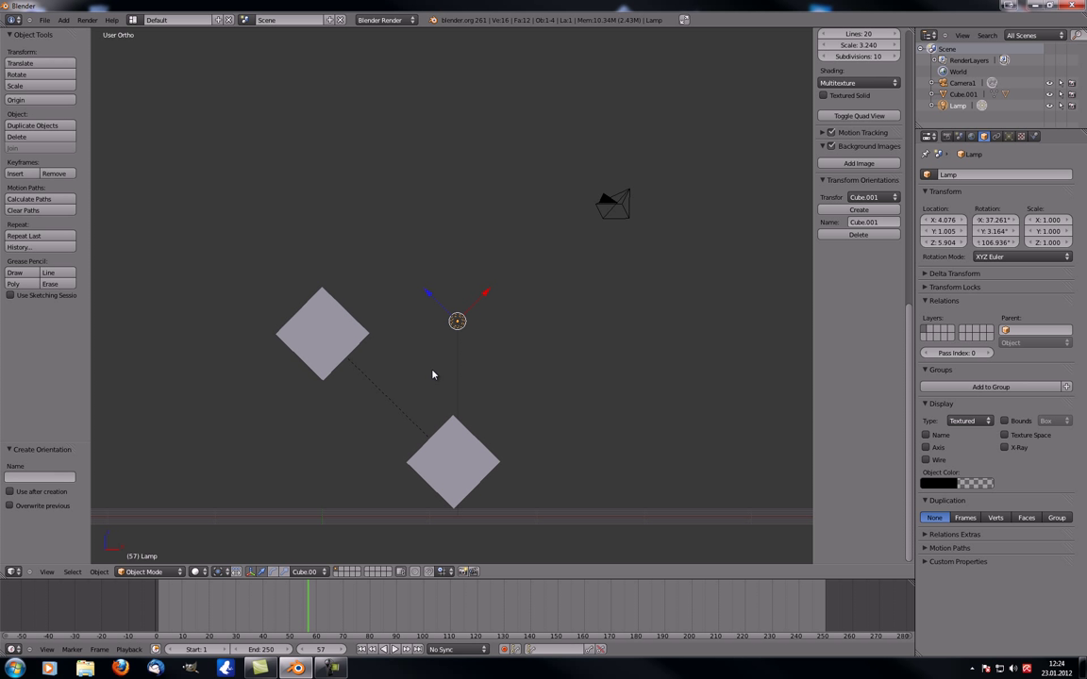
- Delete the custom Cube.001 orientation and check the list of remaining transform orientations
click(859, 234)
click(301, 571)
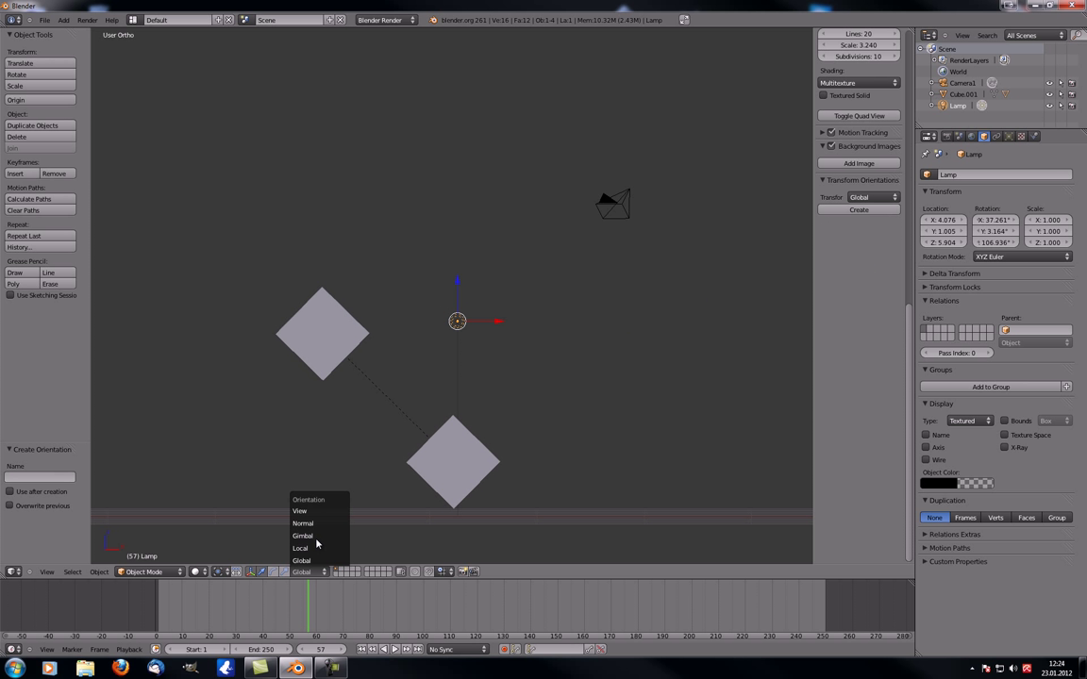
middle_drag(569, 403, 543, 436)
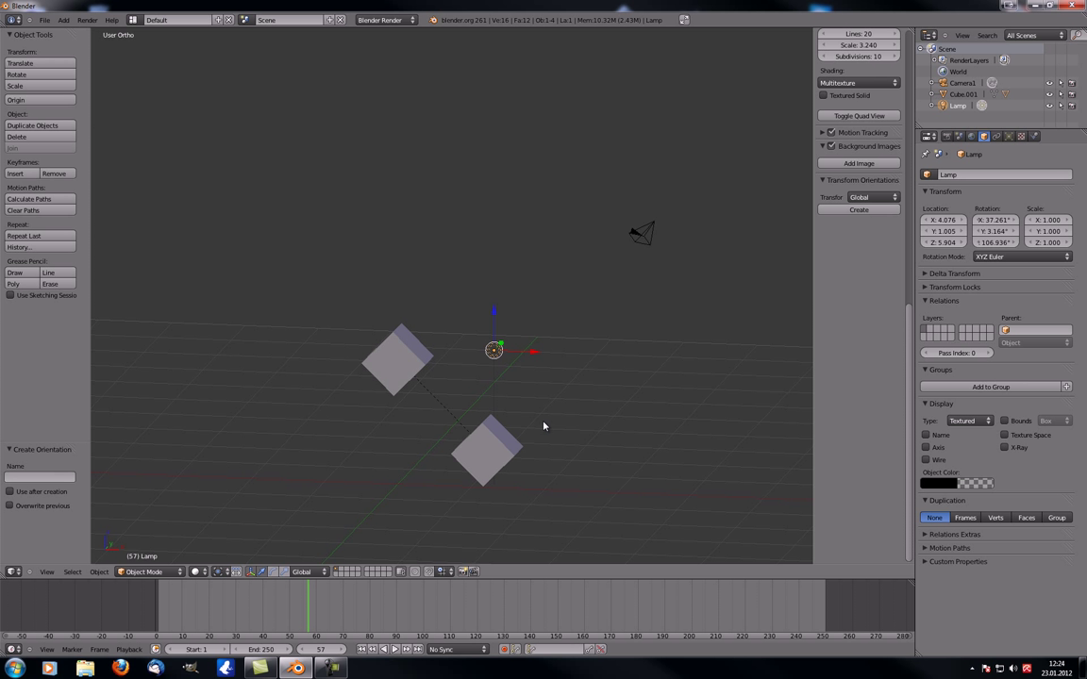
middle_drag(544, 427, 478, 442)
scroll(528, 381, up, 4)
middle_drag(528, 381, 450, 353)
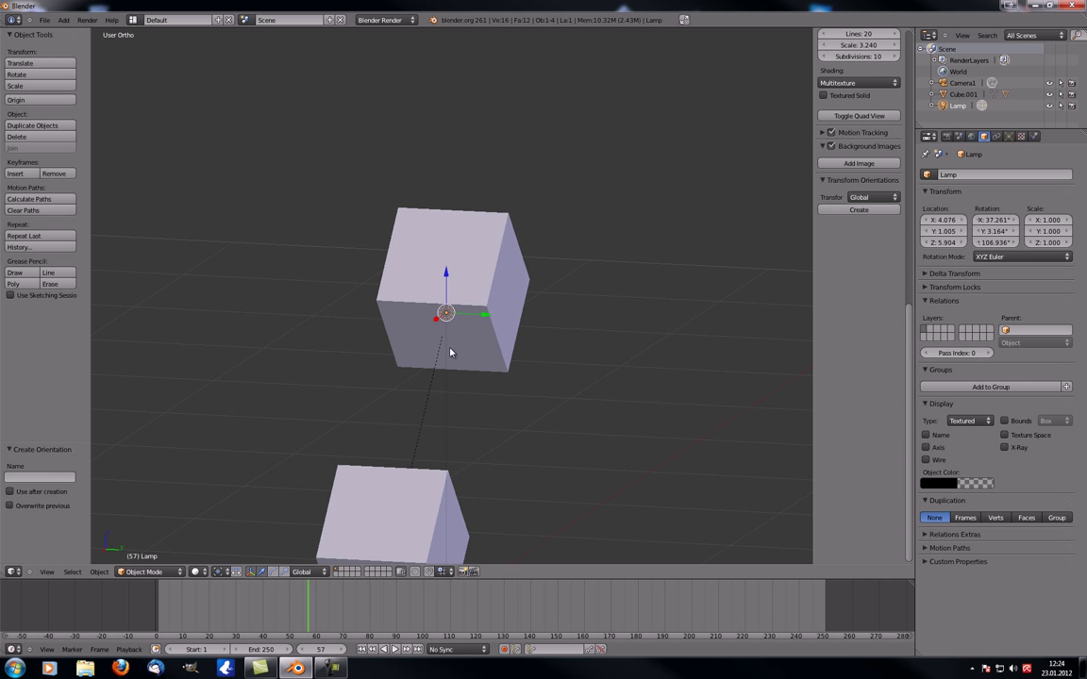